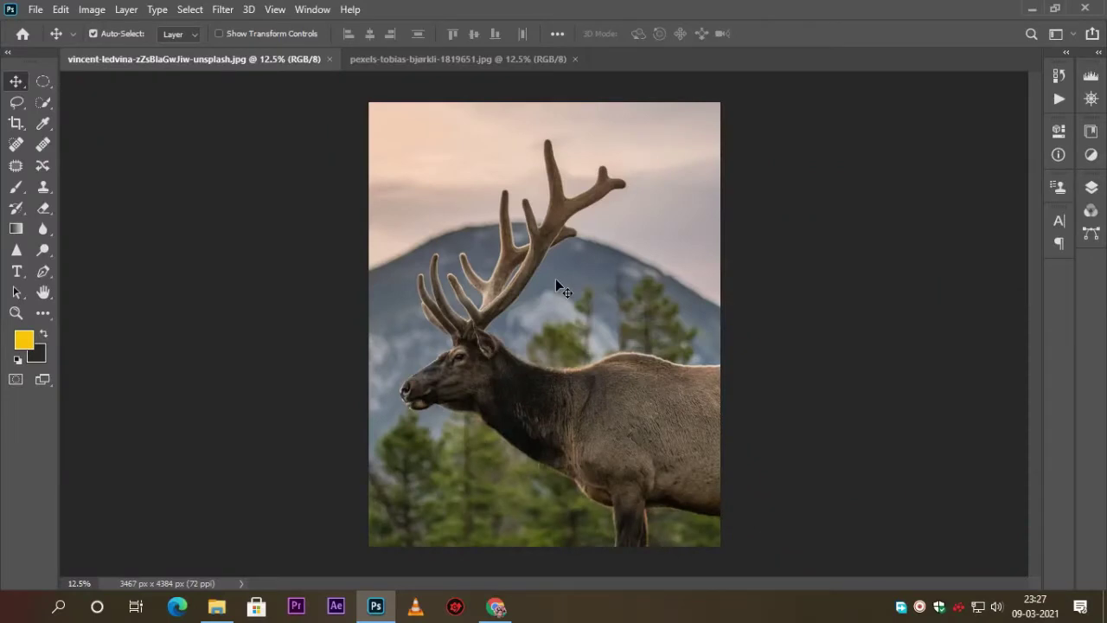
Step: With the Quick Selection Tool, select the elk's head, neck and body
left_click(44, 103)
left_click(457, 5)
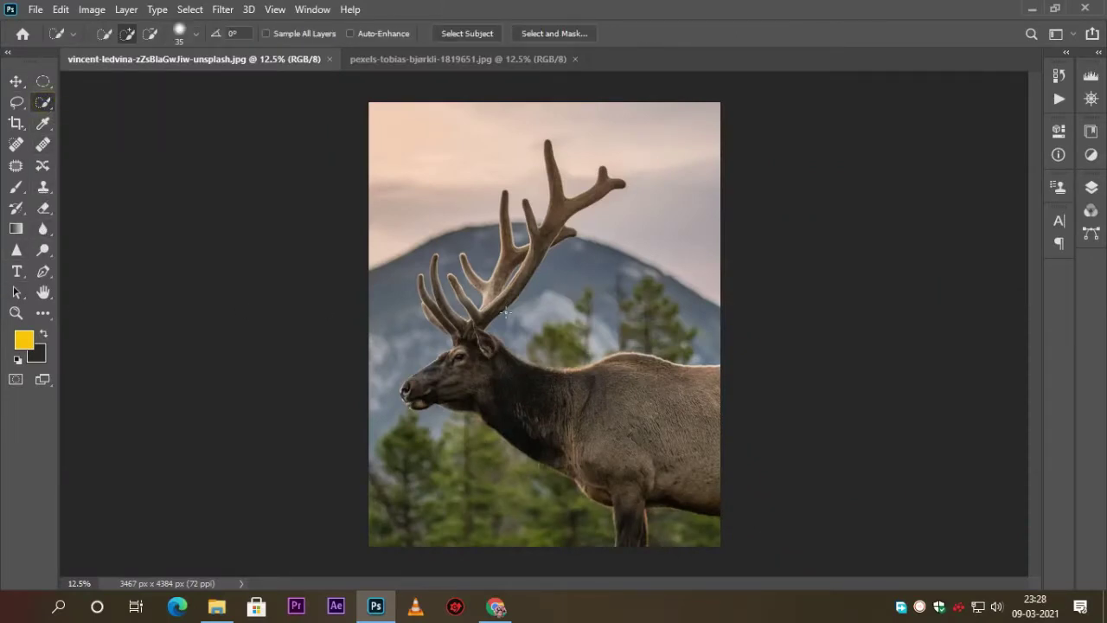
key("ctrl+plus")
scroll(444, 317, "down", 2)
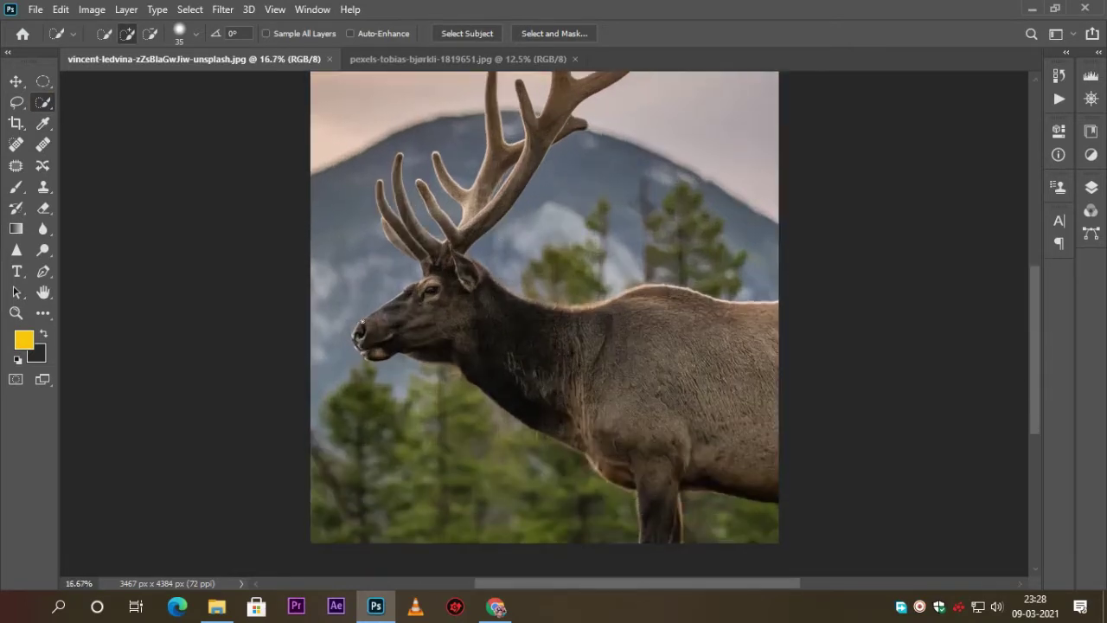
mouse_move(380, 330)
left_mouse_down()
mouse_move(504, 346)
mouse_move(556, 386)
mouse_move(752, 434)
left_mouse_up()
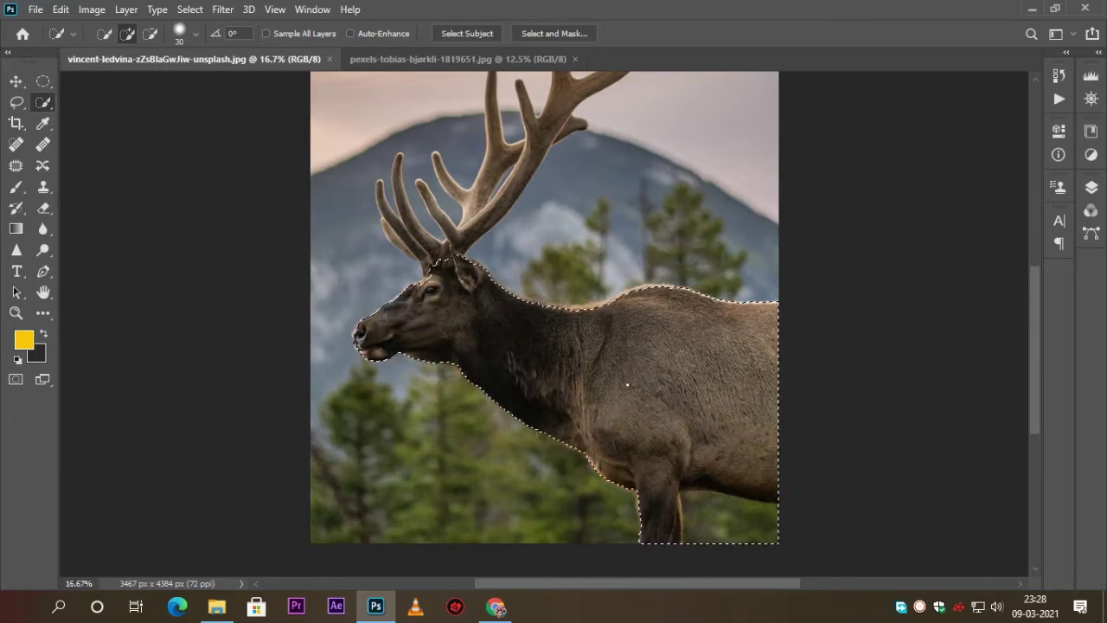
Step: Add the left antler and the upper-right antler tips to the selection
left_click_drag(420, 242, 403, 203)
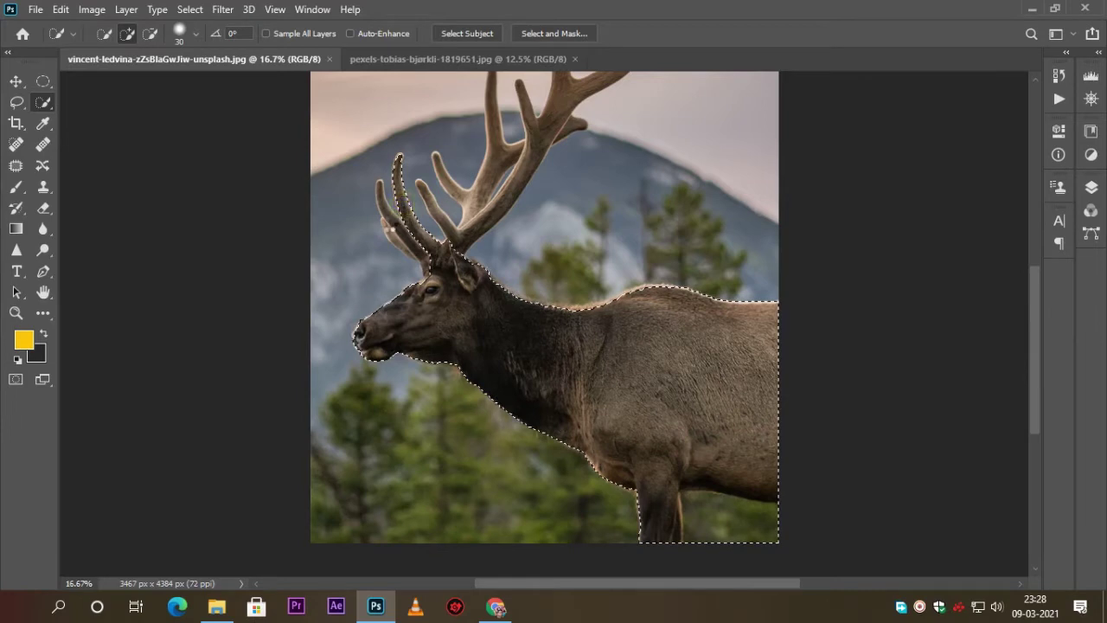
left_click(401, 230)
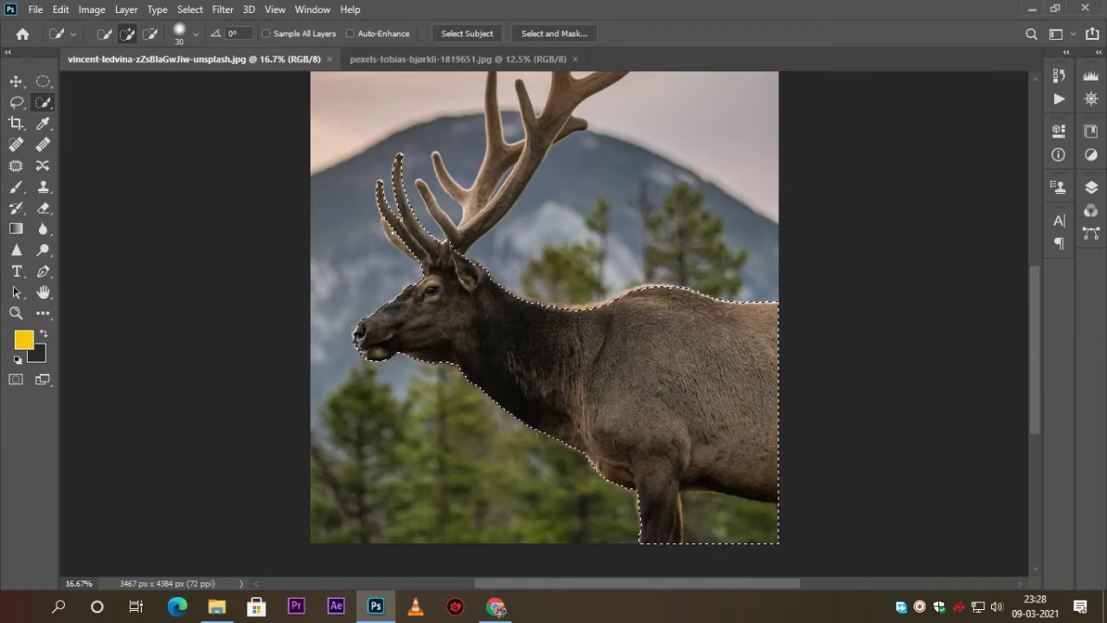
mouse_move(393, 228)
left_mouse_down()
mouse_move(404, 248)
mouse_move(424, 190)
mouse_move(457, 247)
mouse_move(501, 205)
mouse_move(527, 143)
mouse_move(452, 184)
left_mouse_up()
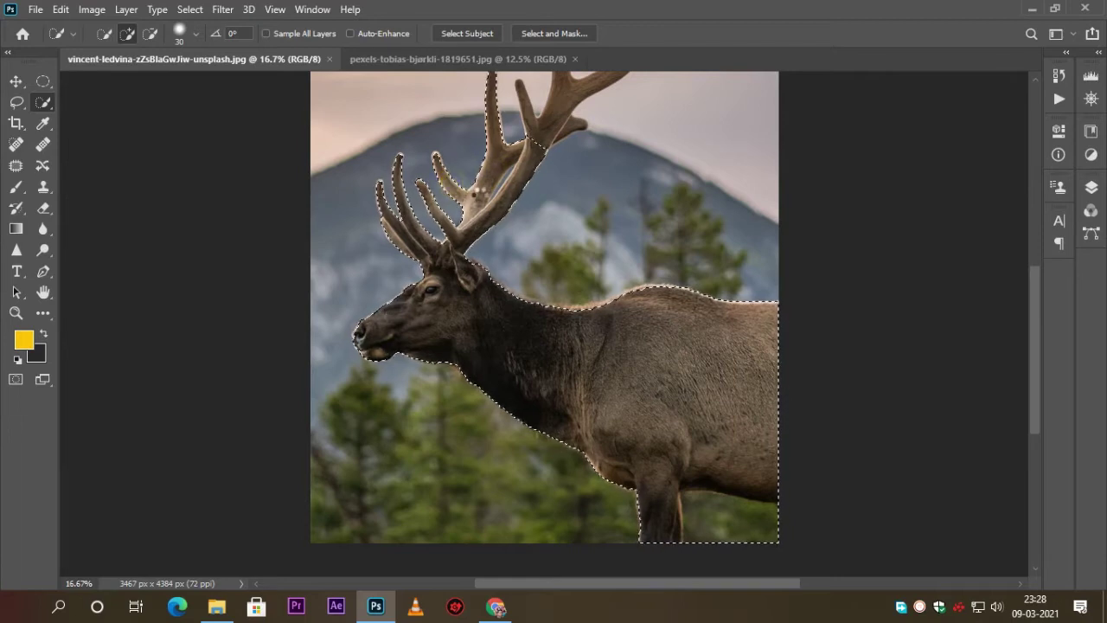
scroll(451, 185, "up", 2)
scroll(451, 185, "up", 4)
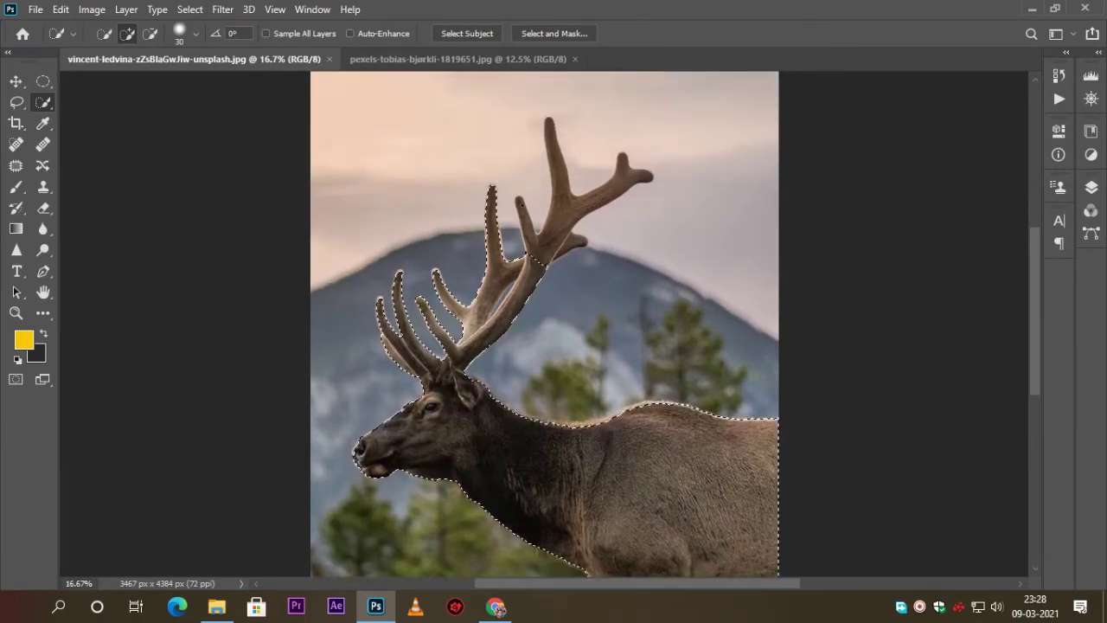
left_click_drag(554, 231, 571, 217)
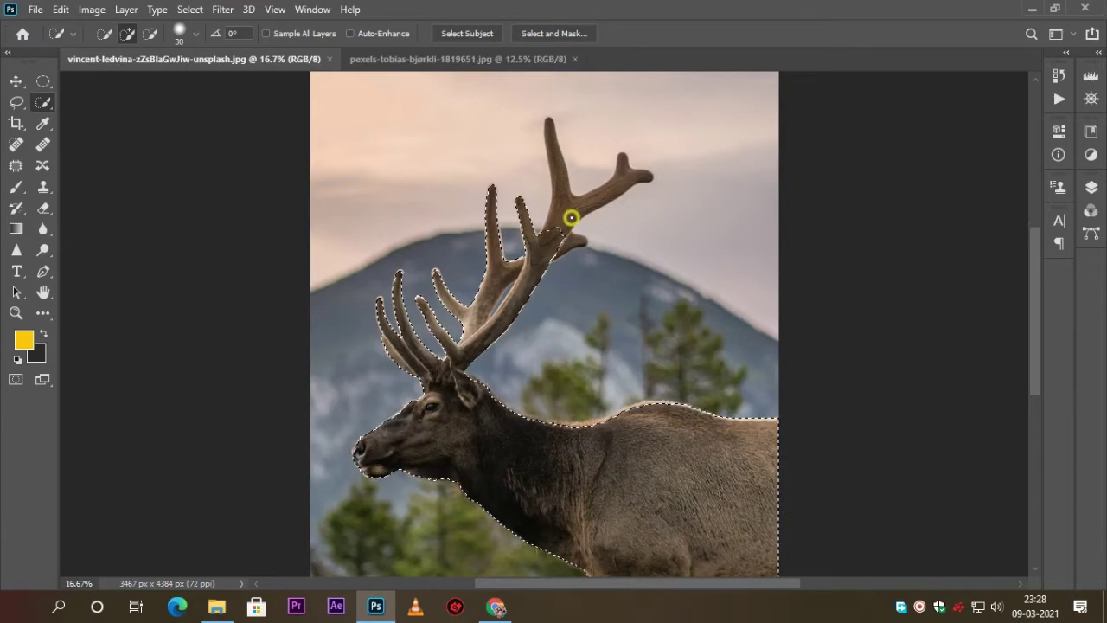
left_click(579, 244)
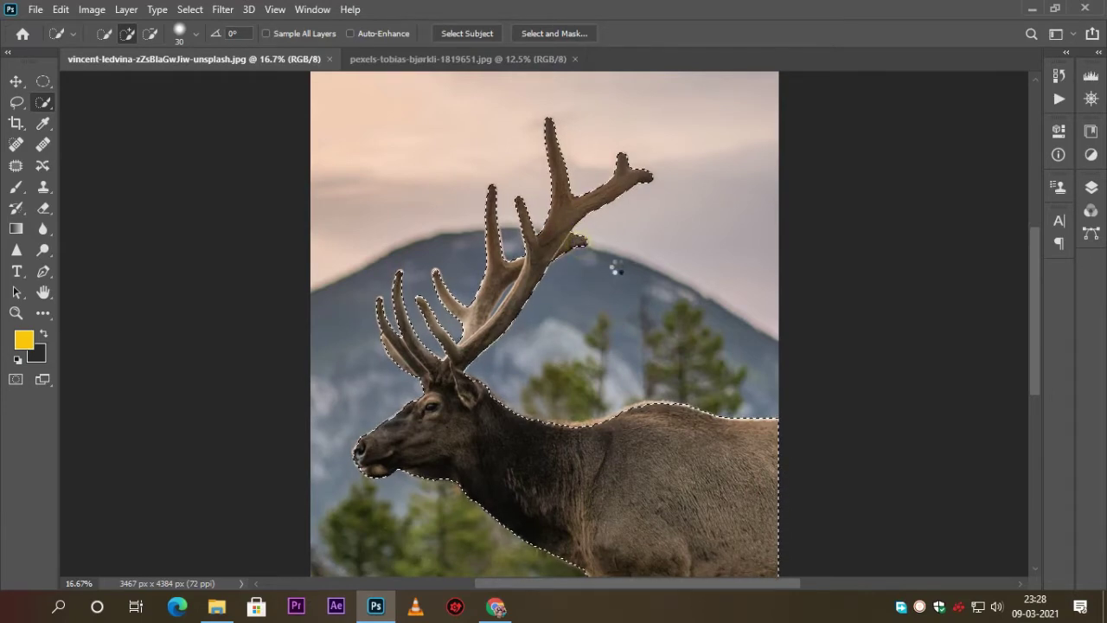
Step: Subtract the background patch beside the elk's front leg from the selection
scroll(593, 283, "down", 3)
scroll(592, 283, "down", 3)
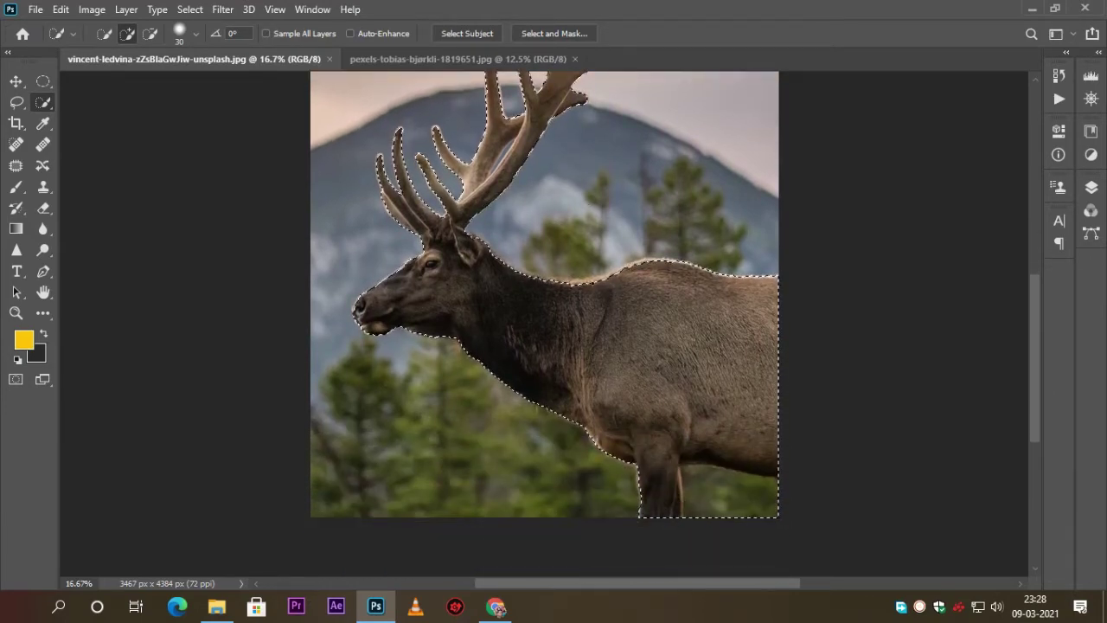
scroll(593, 283, "down", 3)
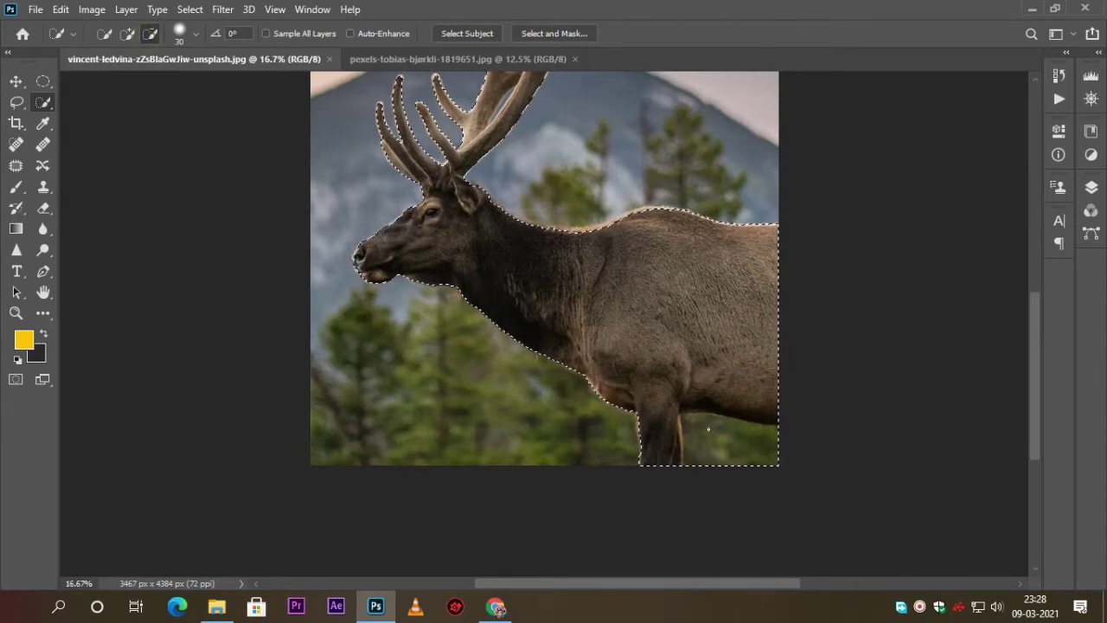
left_click(721, 447, "alt")
scroll(721, 450, "up", 3)
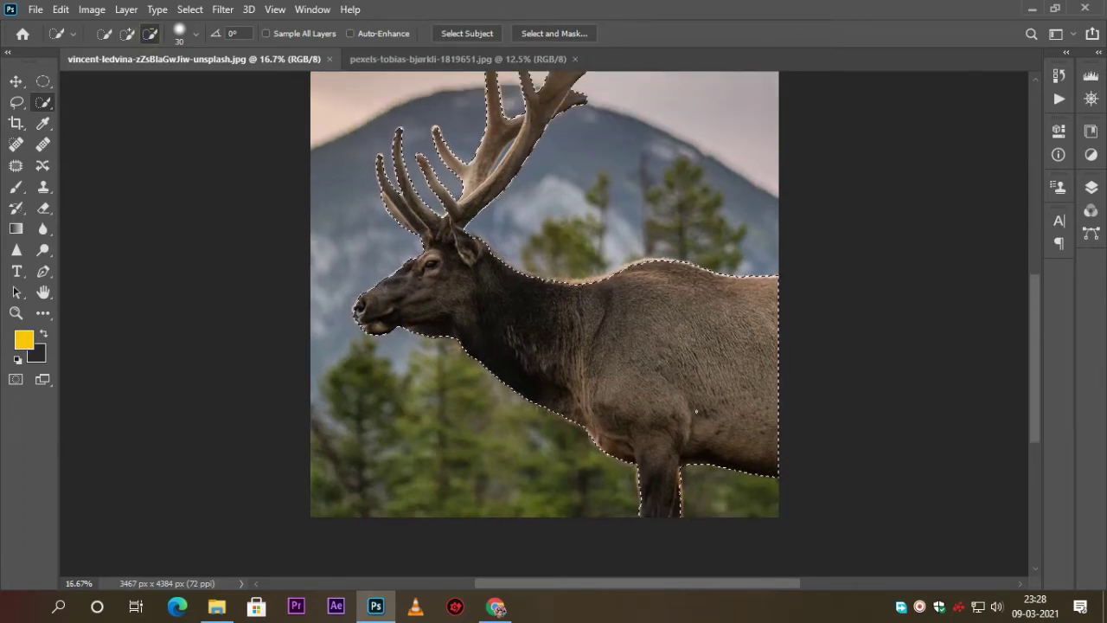
scroll(721, 450, "up", 2)
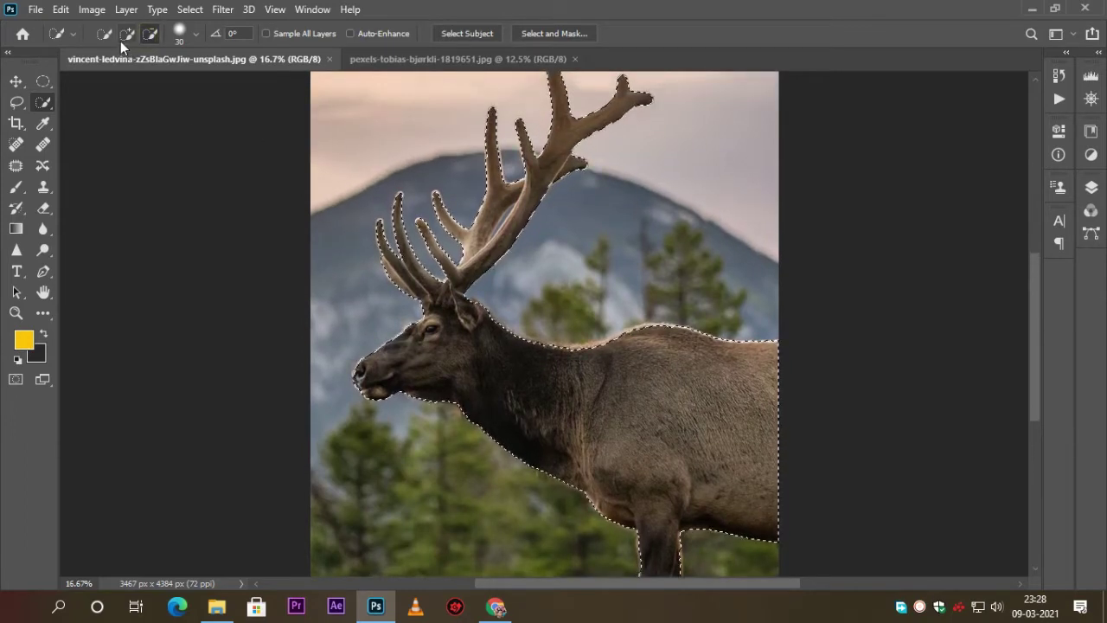
Step: With a size-20 brush, refine the selection around the elk's nose, mouth and chin
left_click(127, 34)
key("ctrl+plus")
scroll(474, 363, "down", 2)
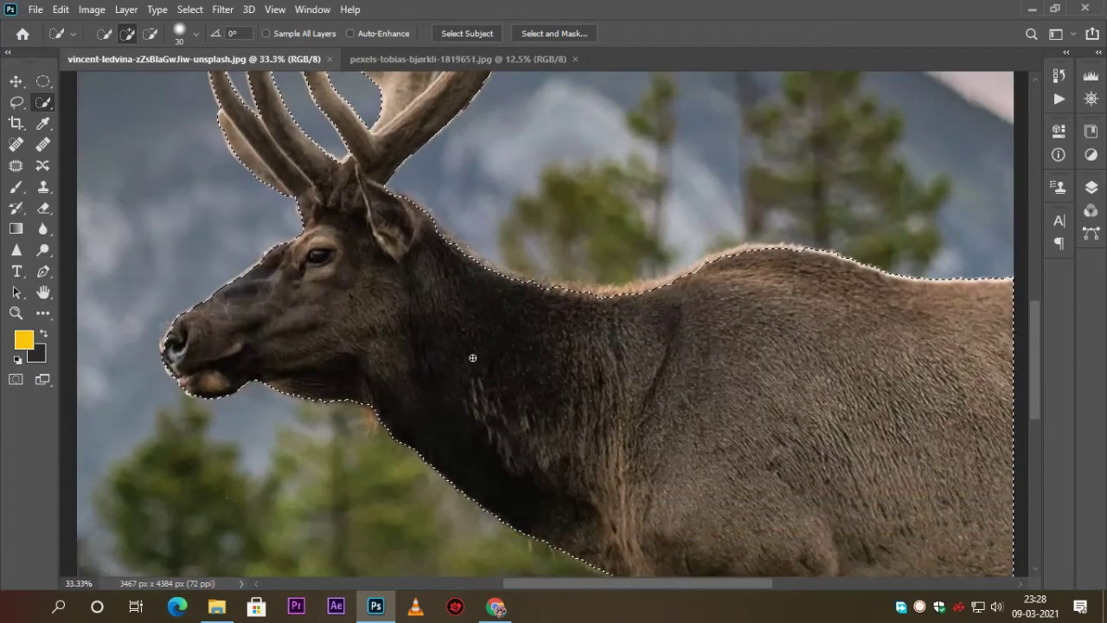
scroll(470, 353, "down", 1)
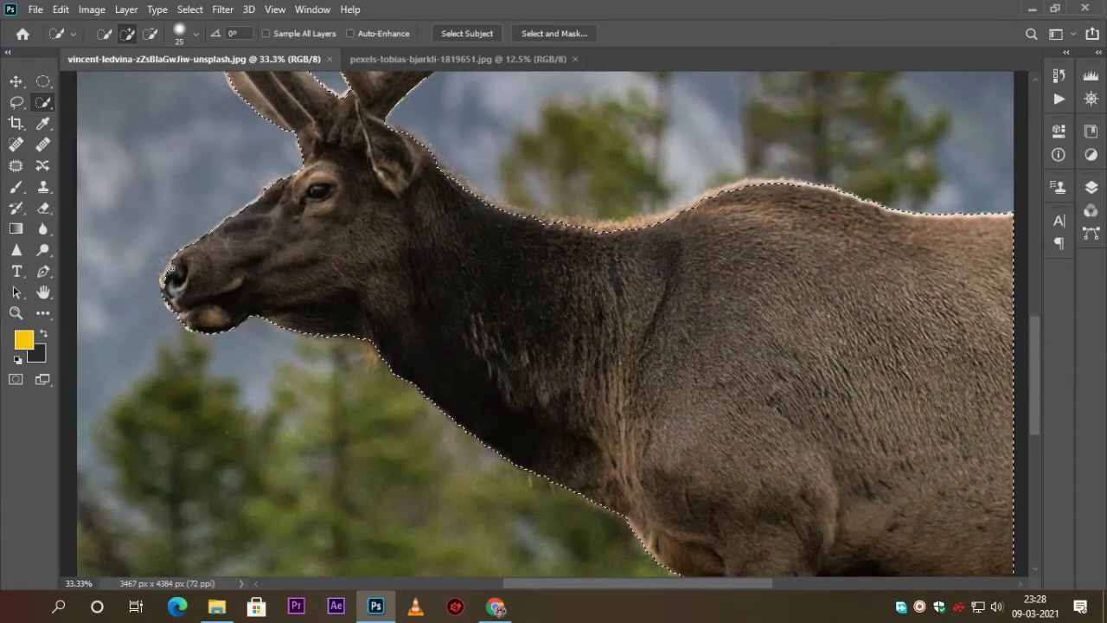
key("bracketleft")
left_click_drag(168, 260, 163, 284)
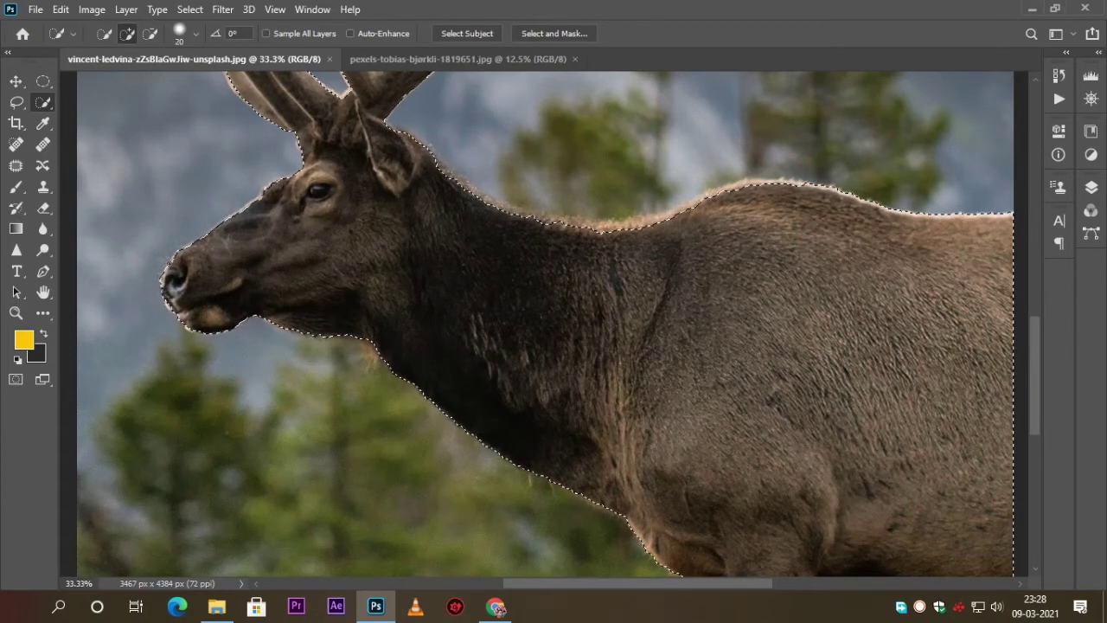
left_click(174, 267)
left_click_drag(174, 267, 193, 329)
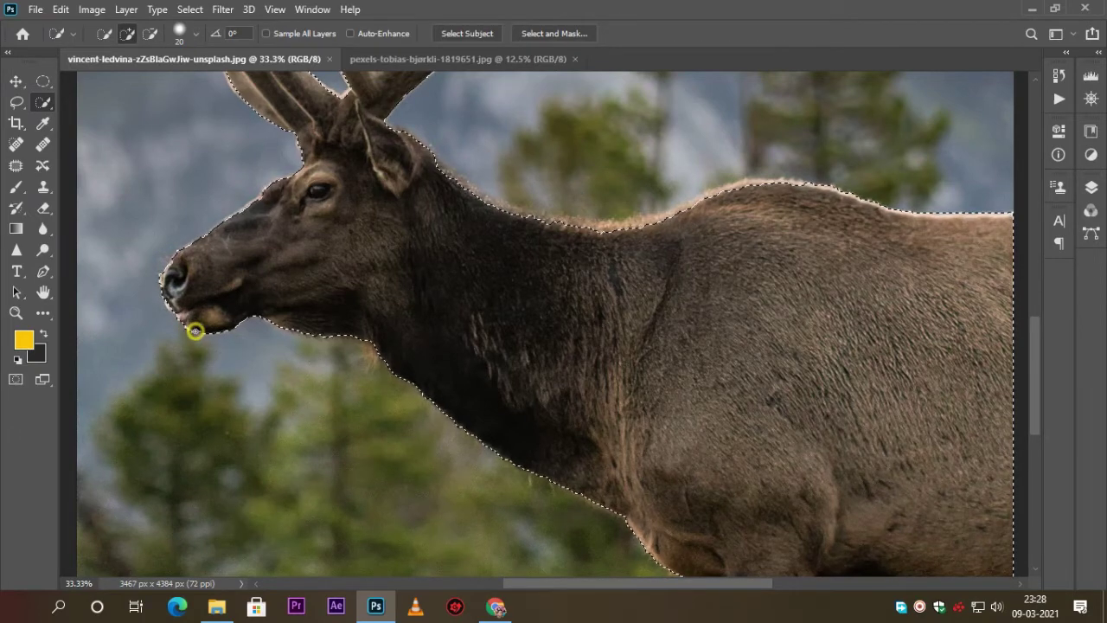
left_click(173, 309)
Step: With a size-10 brush, subtract the sky gaps between the antler beams
scroll(751, 392, "down", 2)
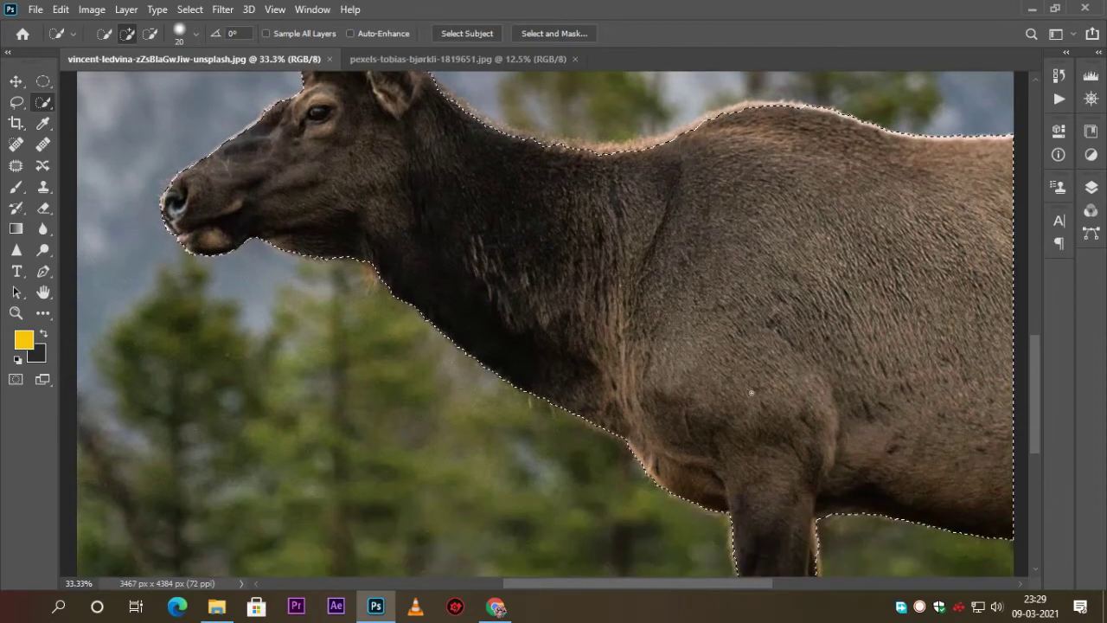
scroll(751, 392, "up", 2)
scroll(751, 392, "up", 2)
scroll(750, 392, "up", 1)
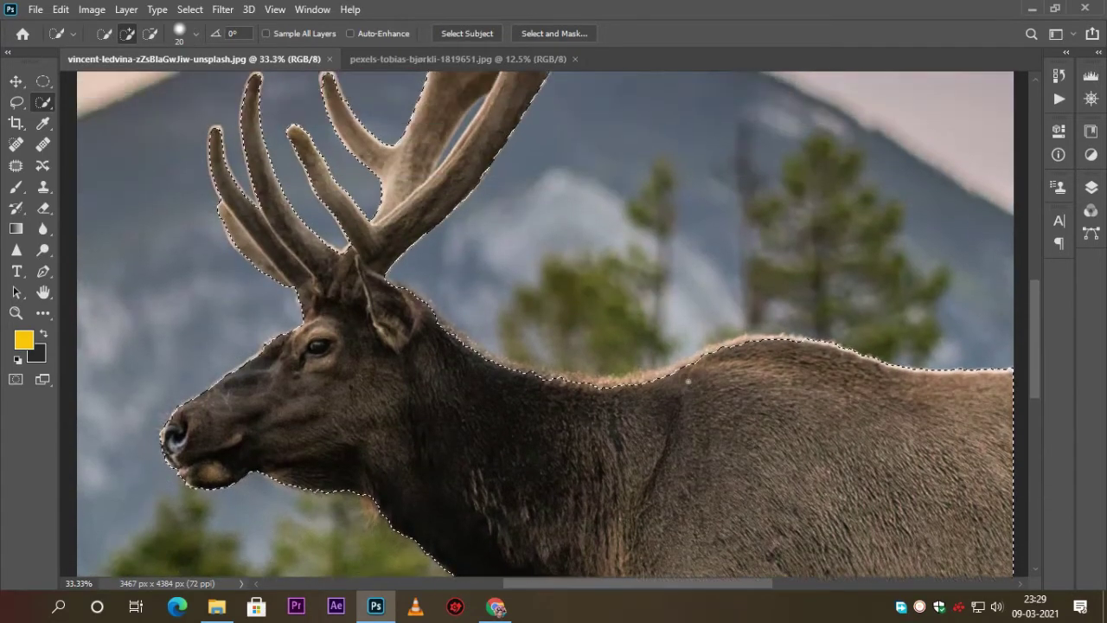
scroll(414, 296, "up", 2)
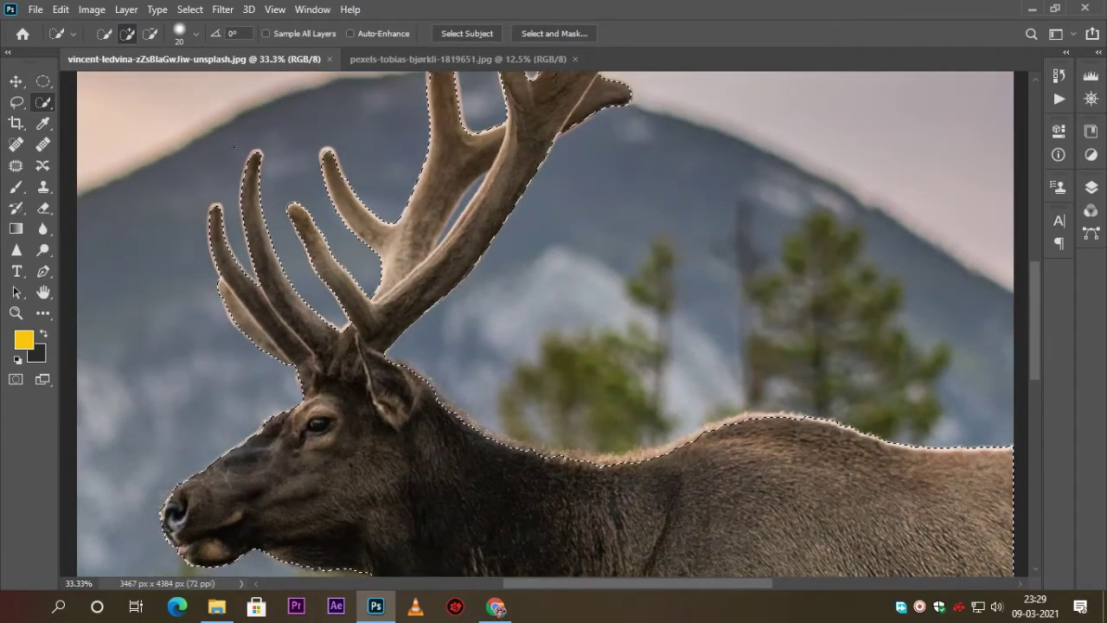
key("bracketleft")
key("alt")
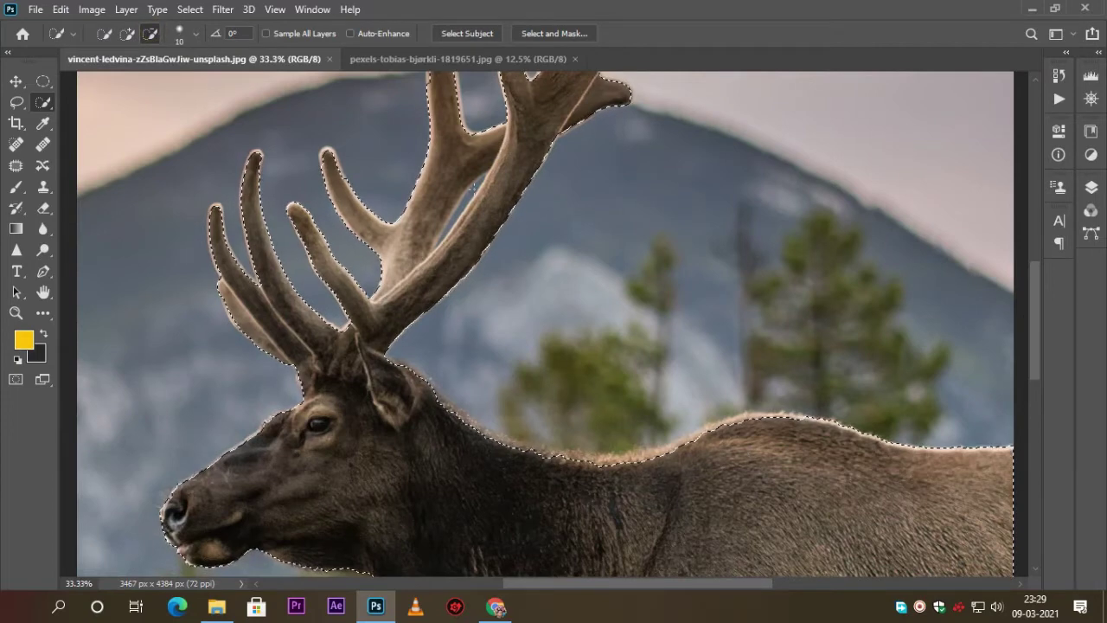
left_click(470, 197)
left_click(454, 215)
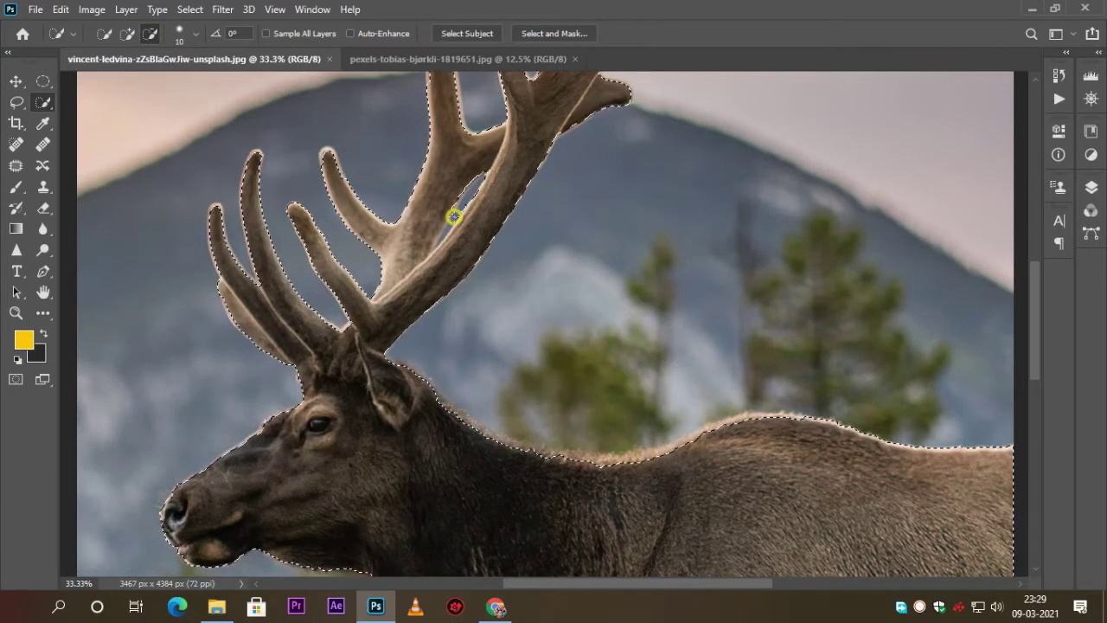
left_click(447, 230)
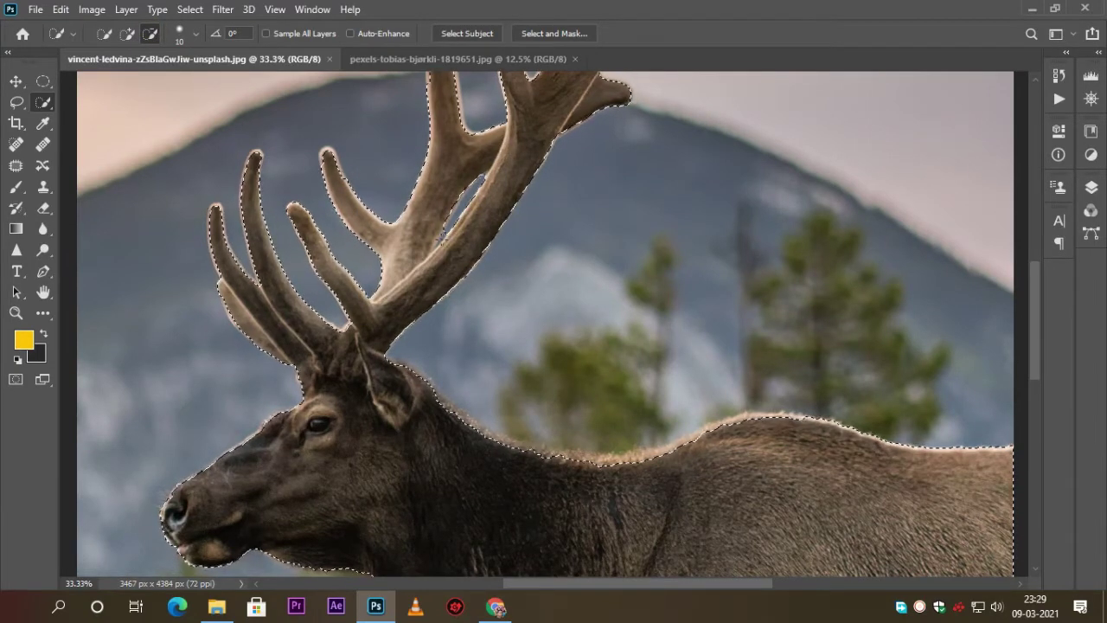
left_click(441, 242)
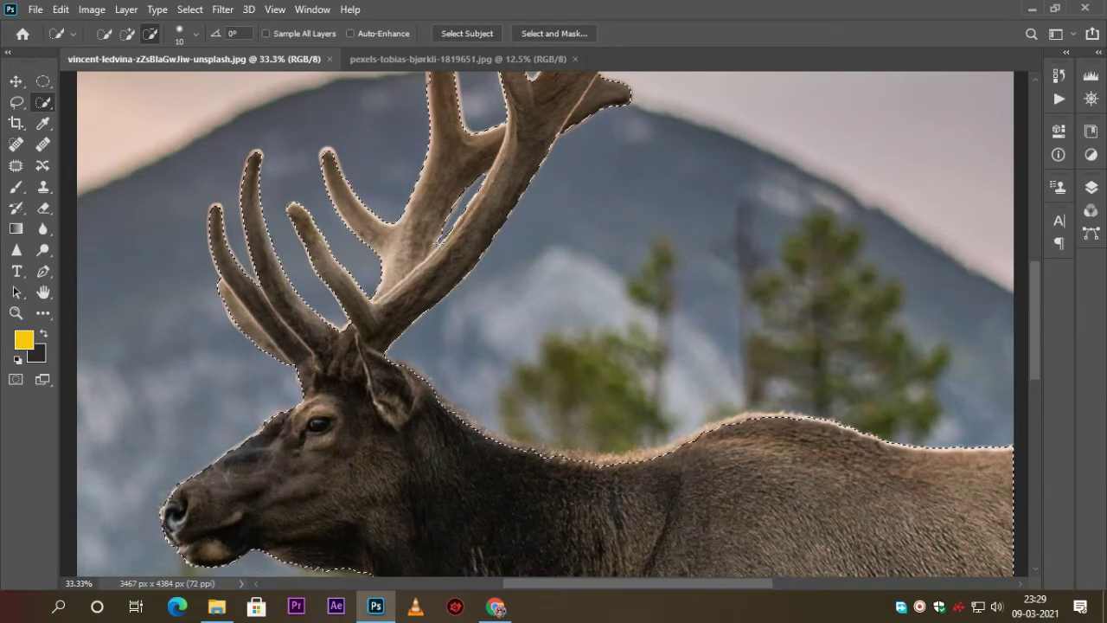
left_click(432, 247)
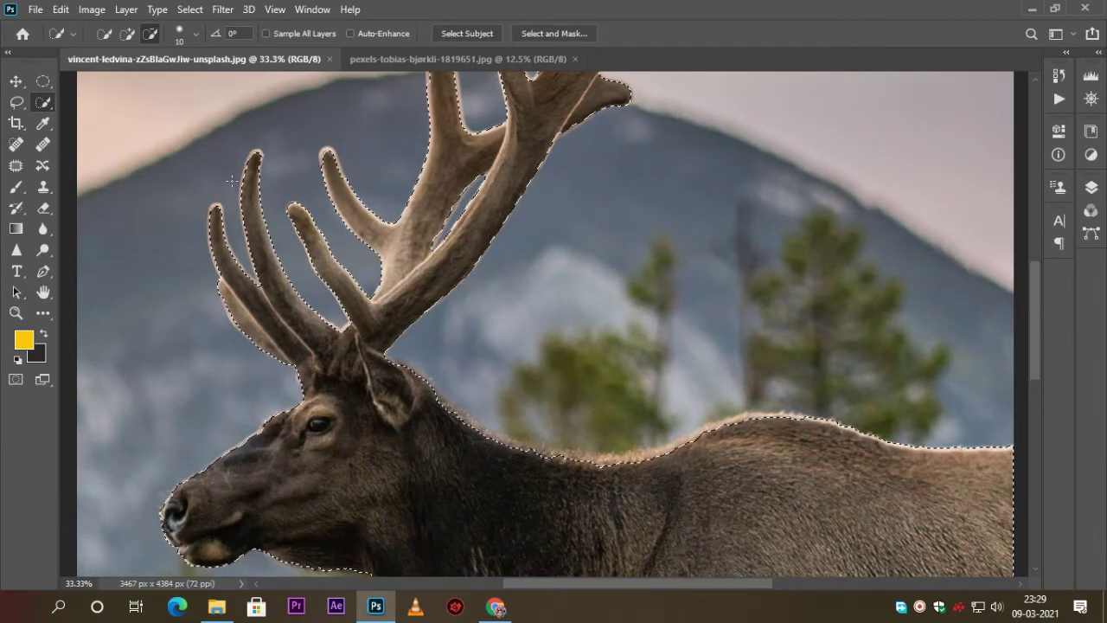
scroll(374, 278, "up", 1)
scroll(373, 277, "up", 1)
scroll(373, 278, "down", 1)
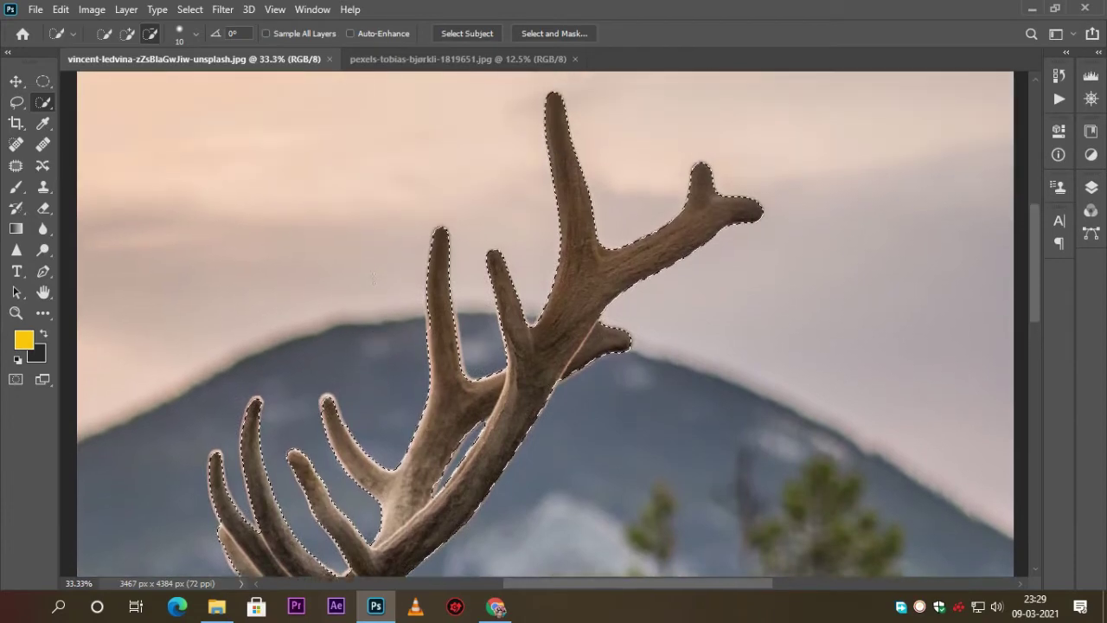
scroll(374, 277, "down", 2)
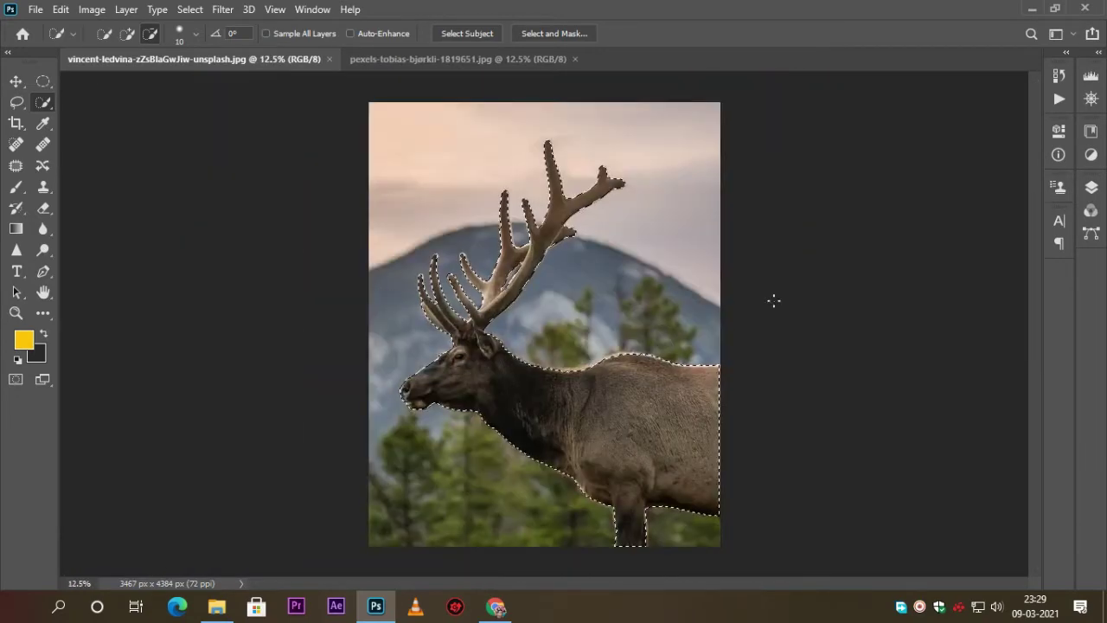
Step: Add a layer mask to the elk layer from the selection
left_click(1091, 187)
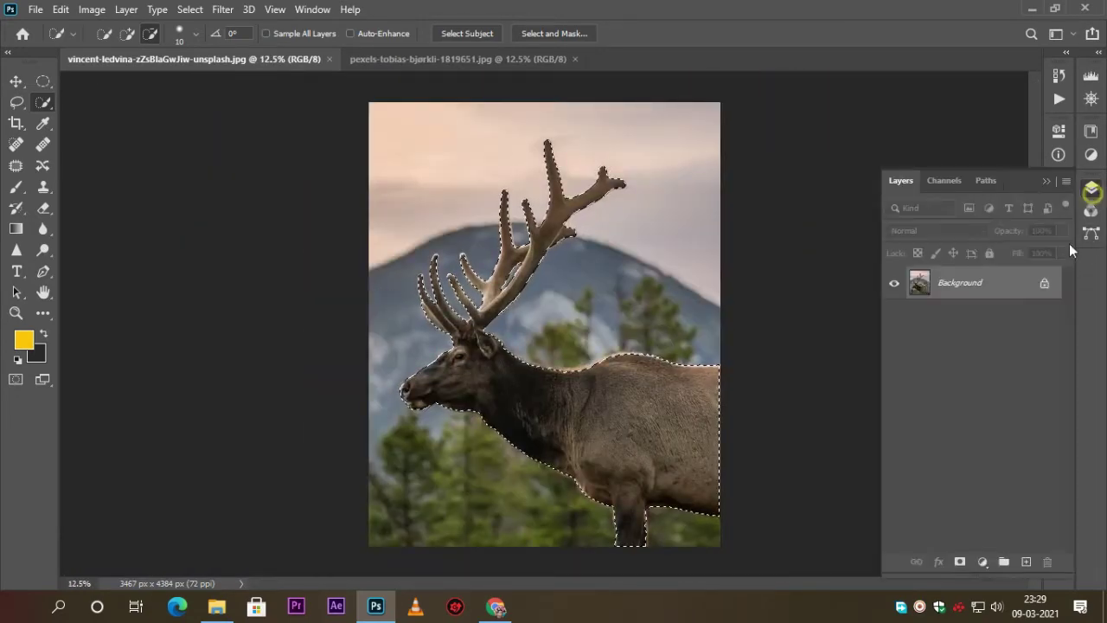
left_click(958, 561)
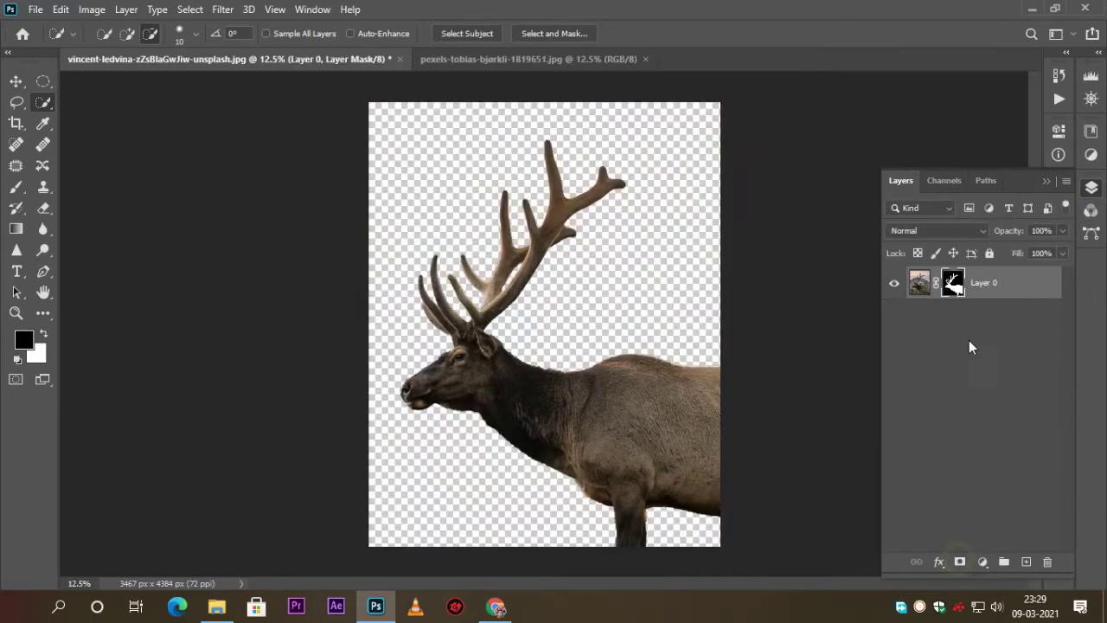
right_click(952, 290)
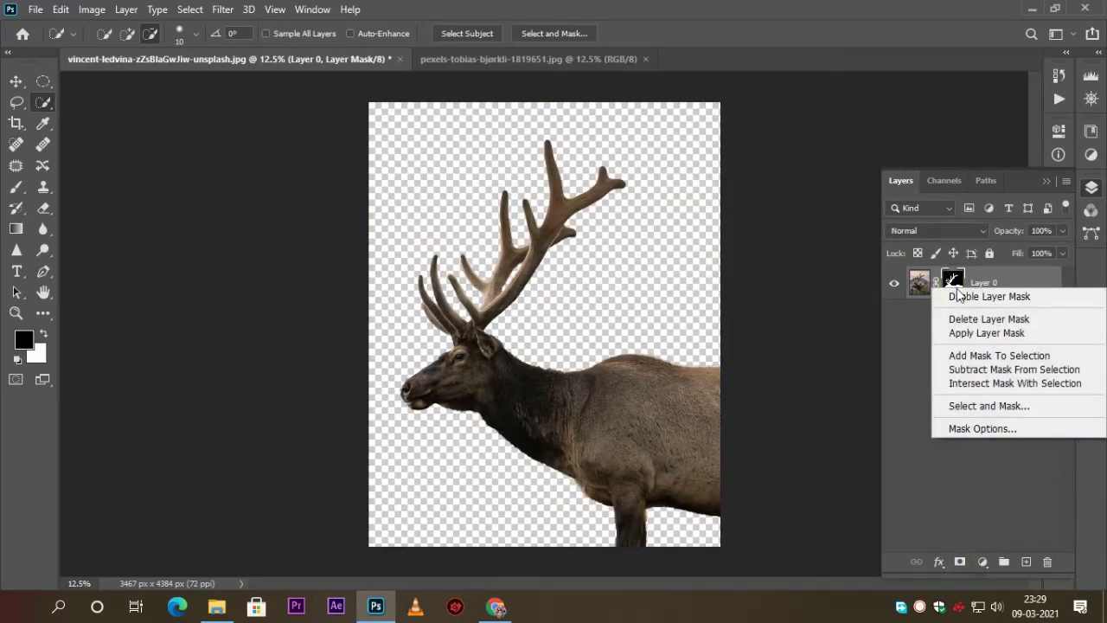
left_click(957, 493)
Step: Add a green Solid Color fill layer and move it beneath the elk layer
left_click(982, 561)
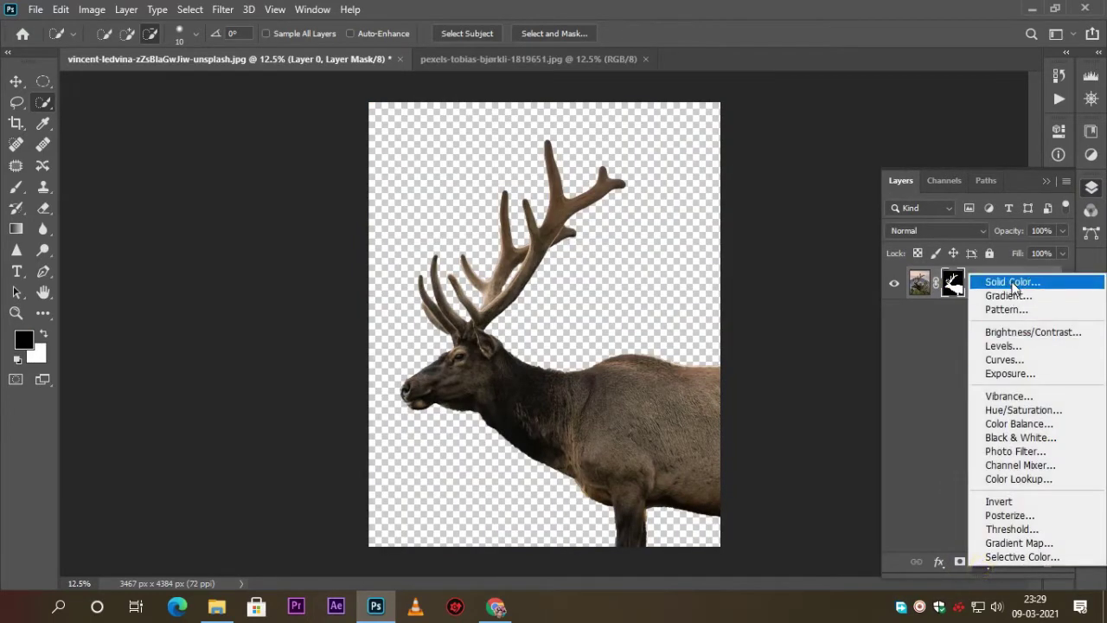
left_click(1005, 282)
left_click_drag(899, 291, 900, 305)
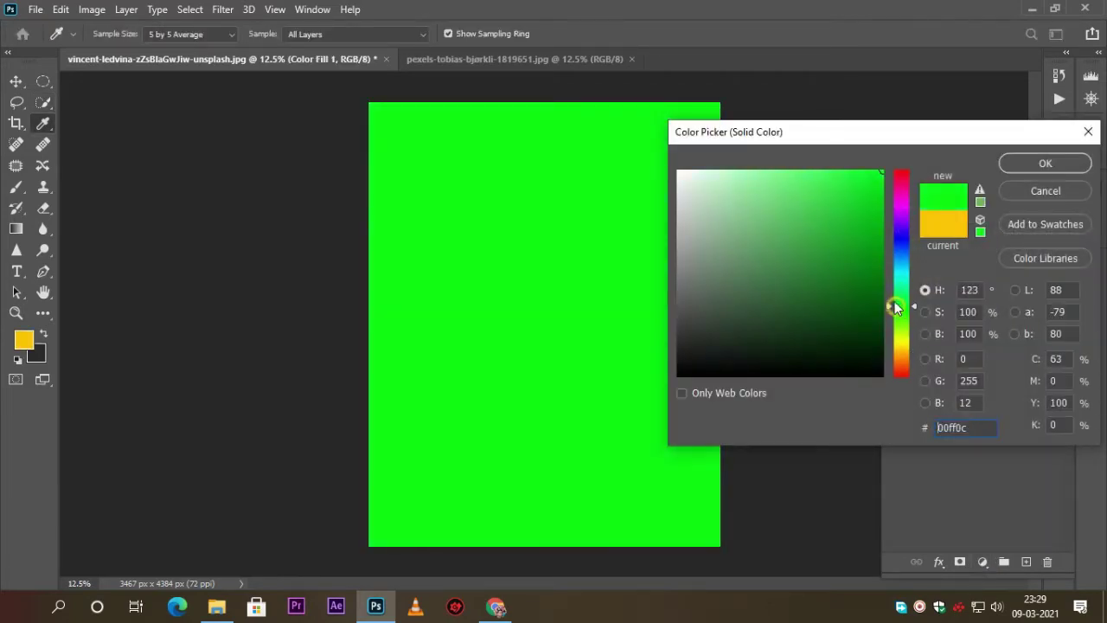
left_click(874, 240)
left_click(1029, 171)
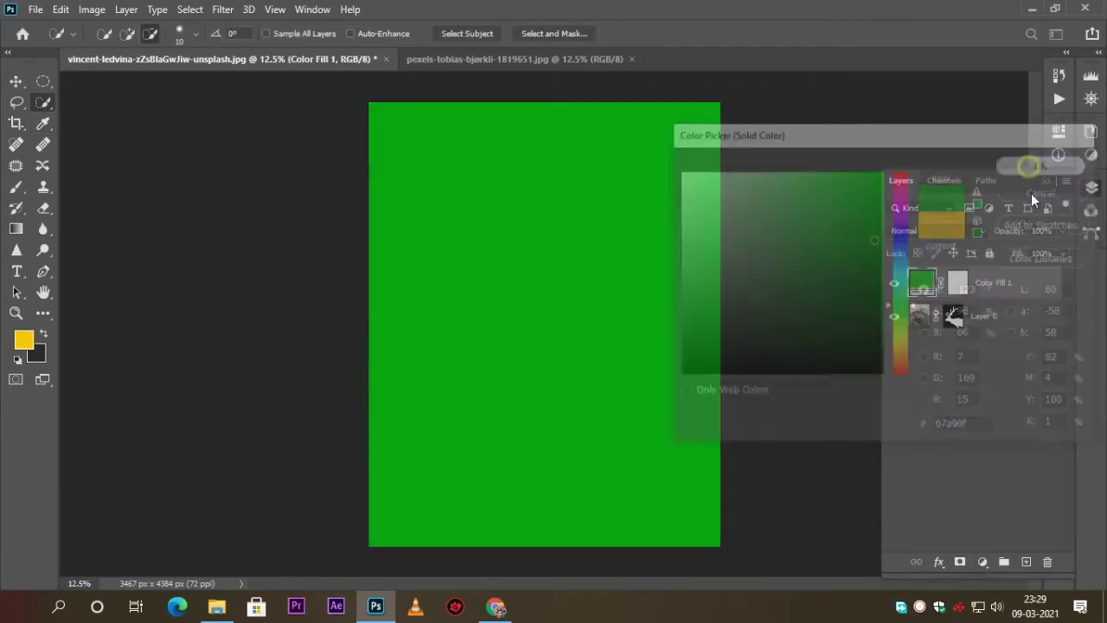
left_click_drag(1036, 292, 1036, 355)
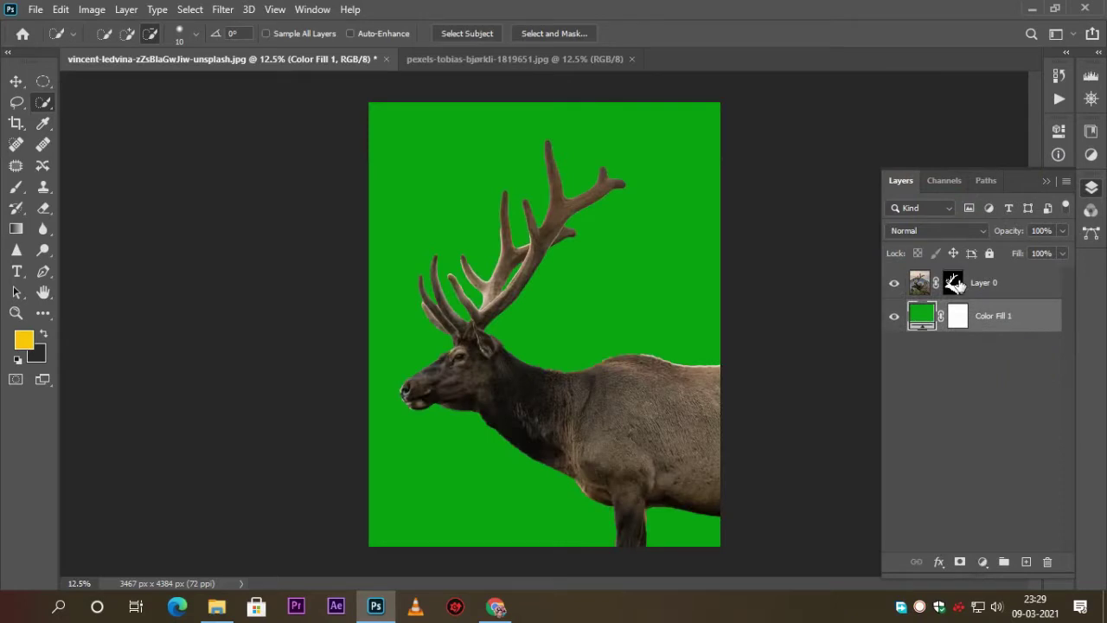
left_click(955, 284)
right_click(957, 285)
Step: In Select and Mask, refine the mask edges along the elk's legs and belly
left_click(975, 398)
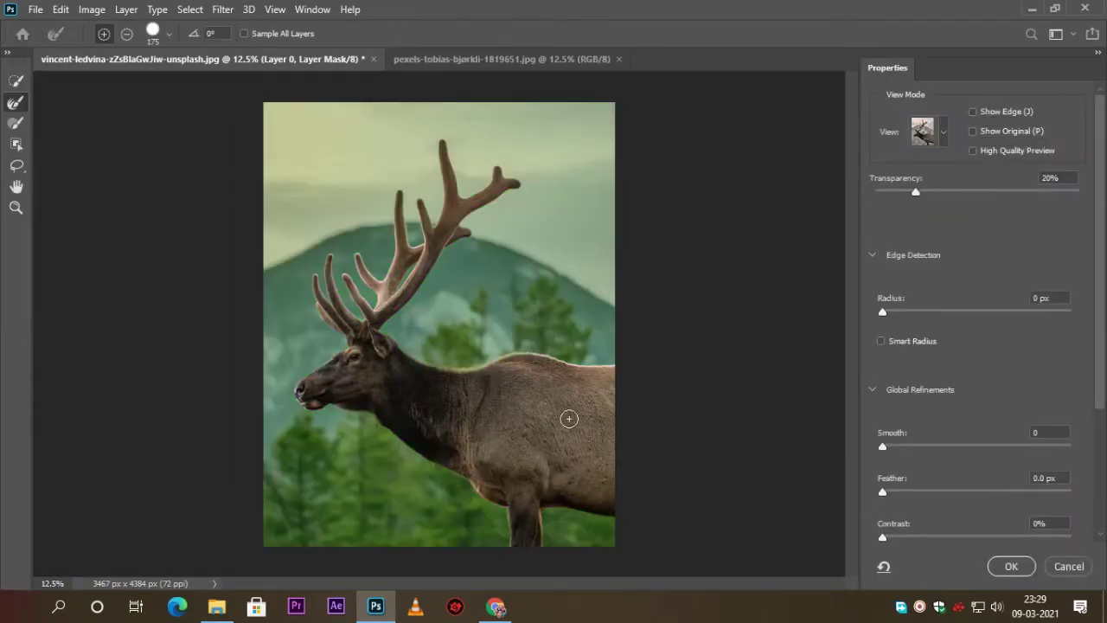
scroll(569, 419, "up", 1)
scroll(569, 419, "up", 1)
scroll(569, 419, "up", 1)
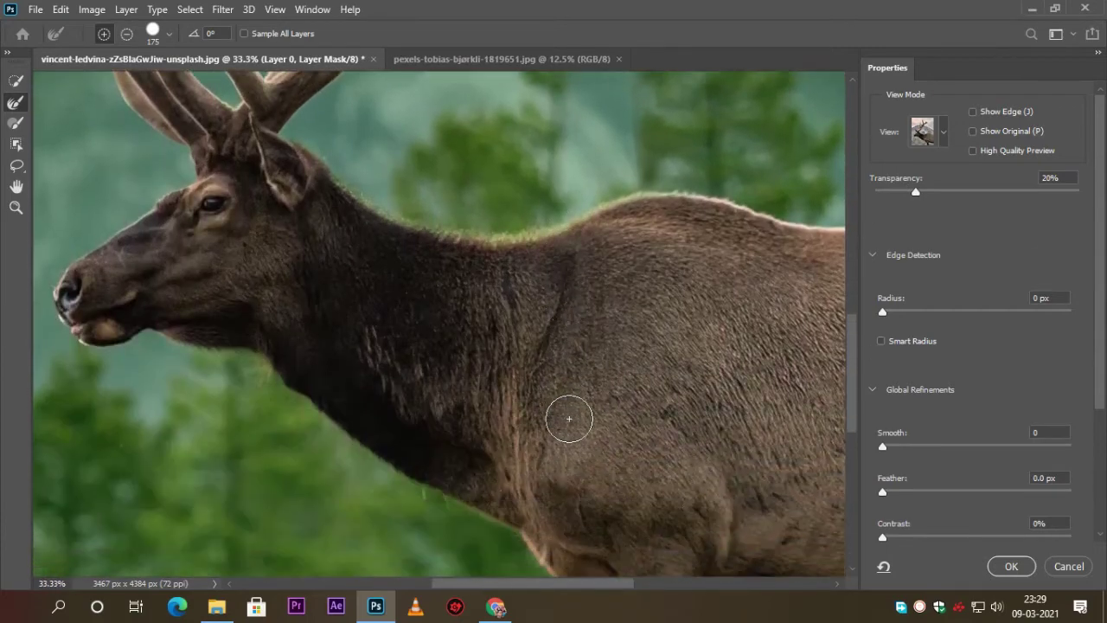
scroll(569, 419, "down", 2)
scroll(567, 416, "down", 1)
key("bracketleft")
key("bracketleft")
key("bracketleft")
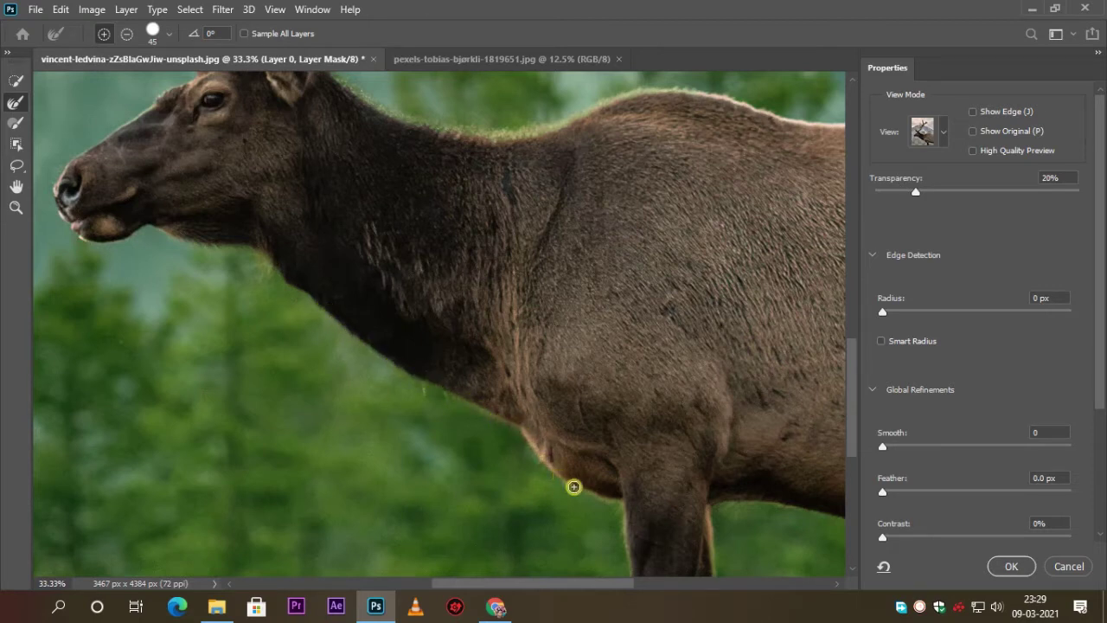
left_click(622, 501)
left_click_drag(851, 396, 850, 430)
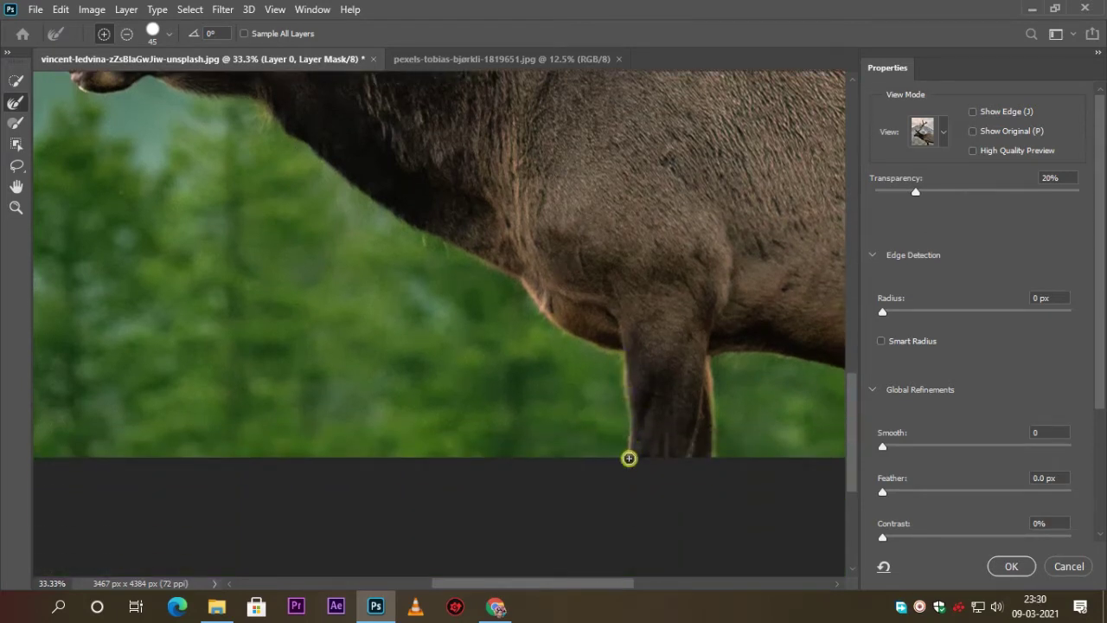
left_click(628, 458)
left_click_drag(589, 589, 653, 592)
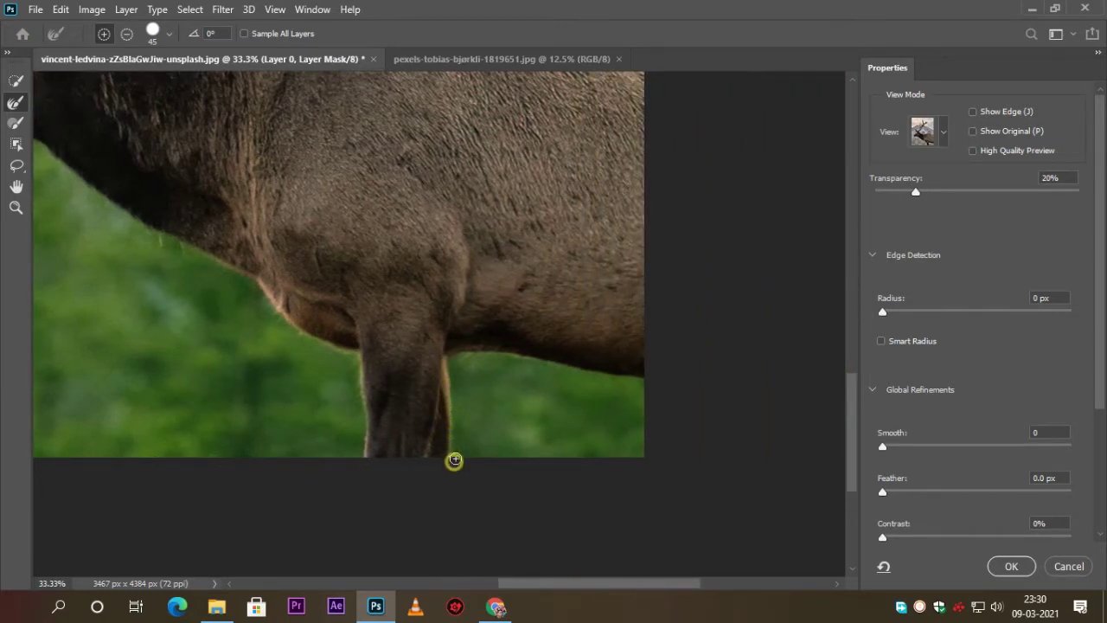
left_click_drag(451, 459, 454, 360)
left_click(653, 379)
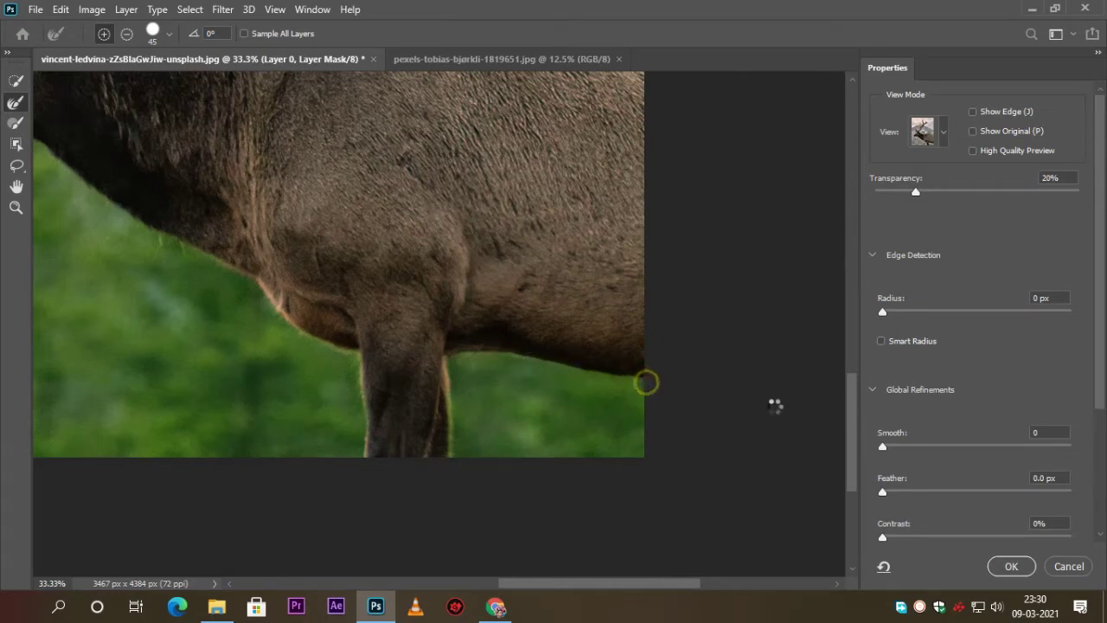
left_click_drag(851, 429, 856, 352)
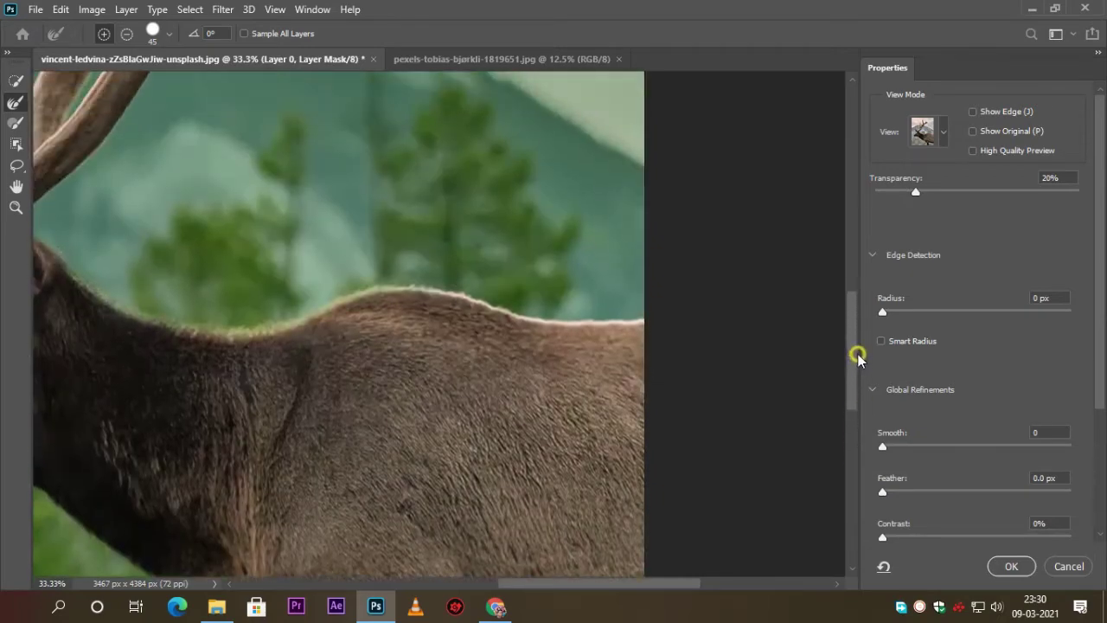
Step: With a slightly larger Refine Edge Brush, refine the lower legs and chin edge
key("bracketright")
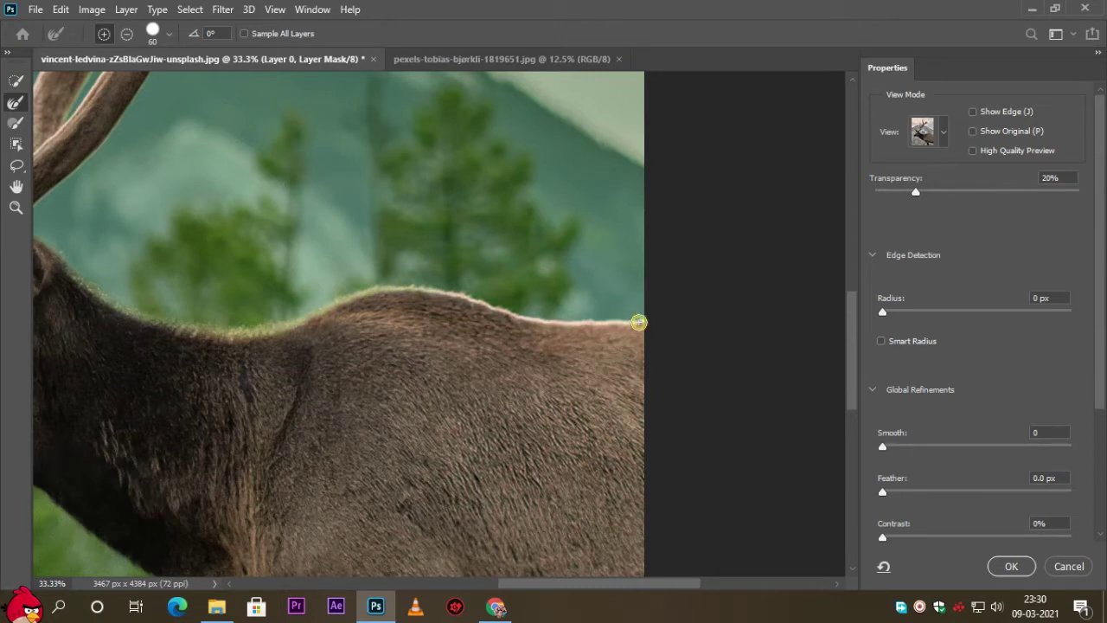
left_click_drag(640, 588, 541, 584)
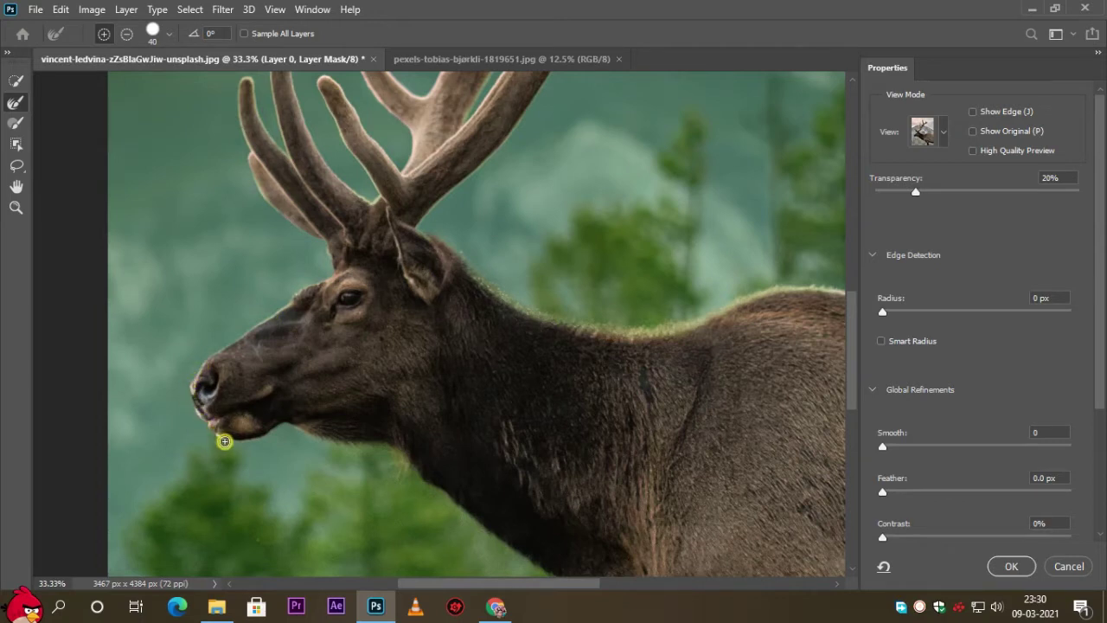
left_click(262, 442)
scroll(466, 430, "up", 2)
scroll(466, 431, "up", 4)
scroll(465, 431, "up", 2)
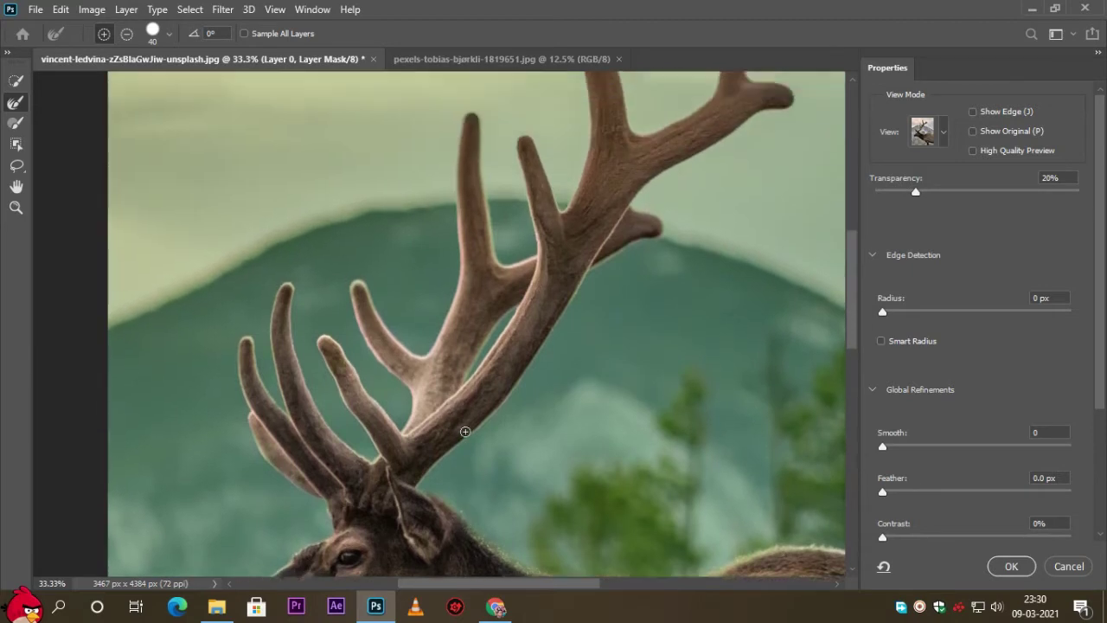
scroll(465, 431, "up", 2)
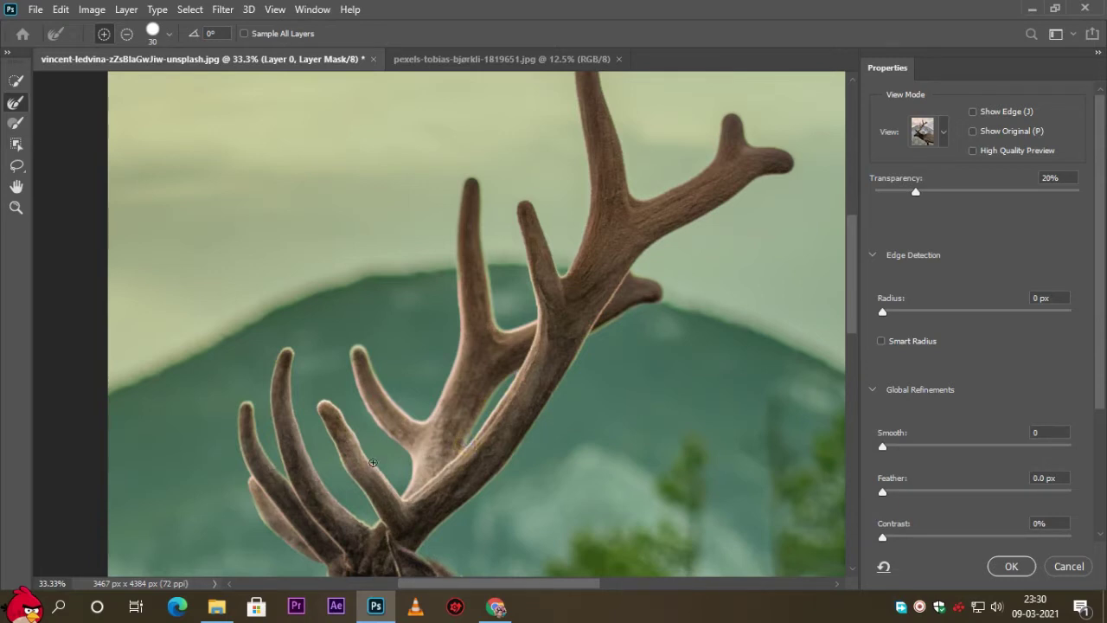
key("ctrl+0")
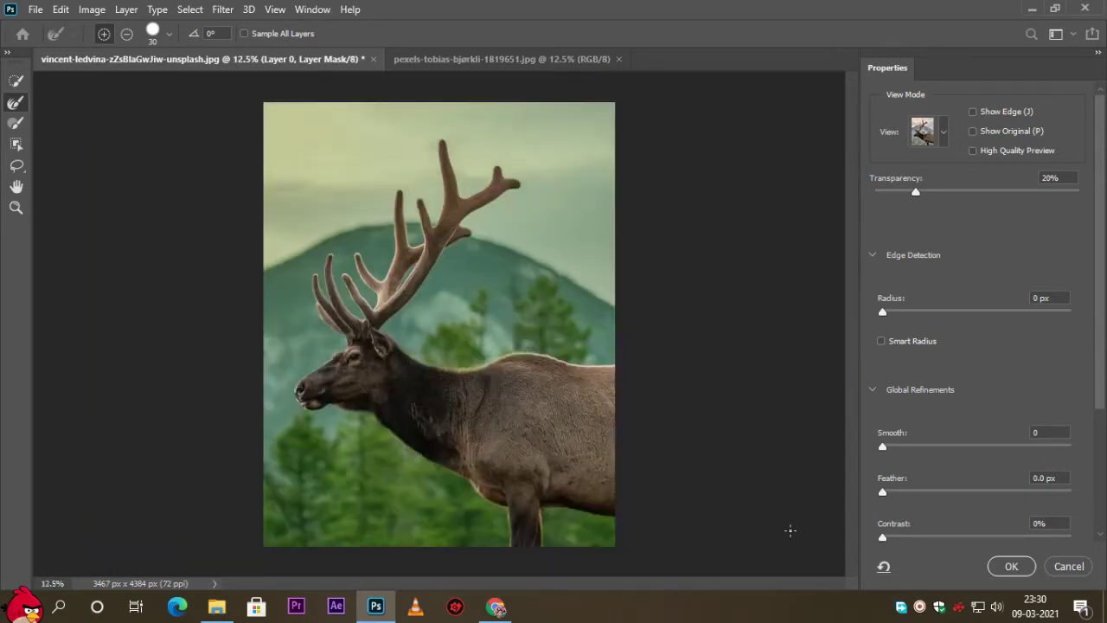
Step: Apply the refined mask and drag the aurora photo into the elk document
left_click(1033, 569)
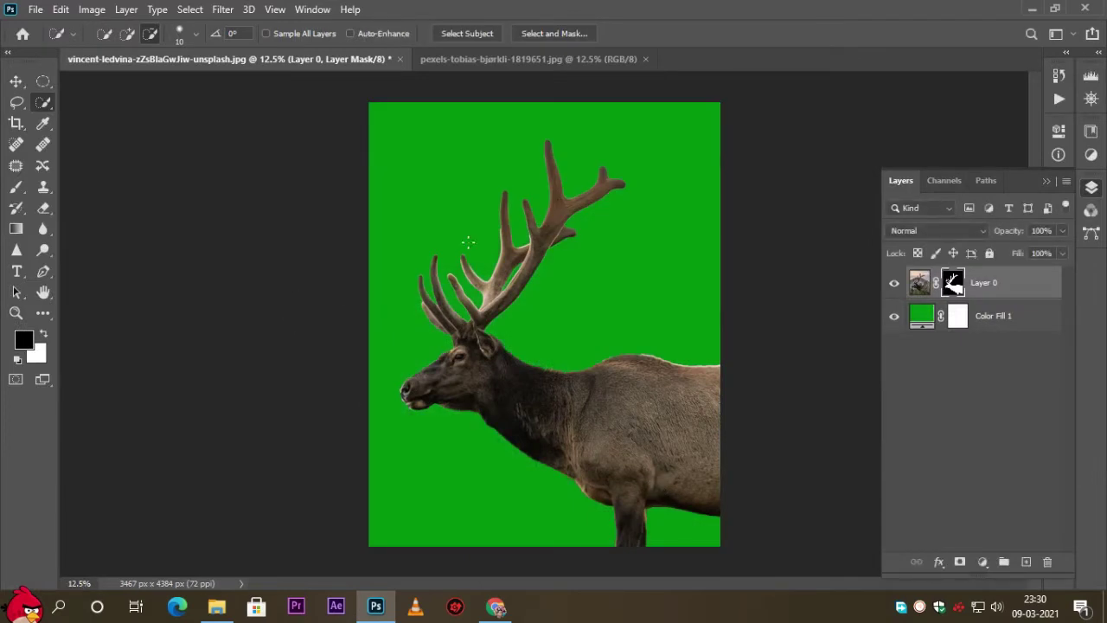
left_click(463, 61)
left_click(15, 82)
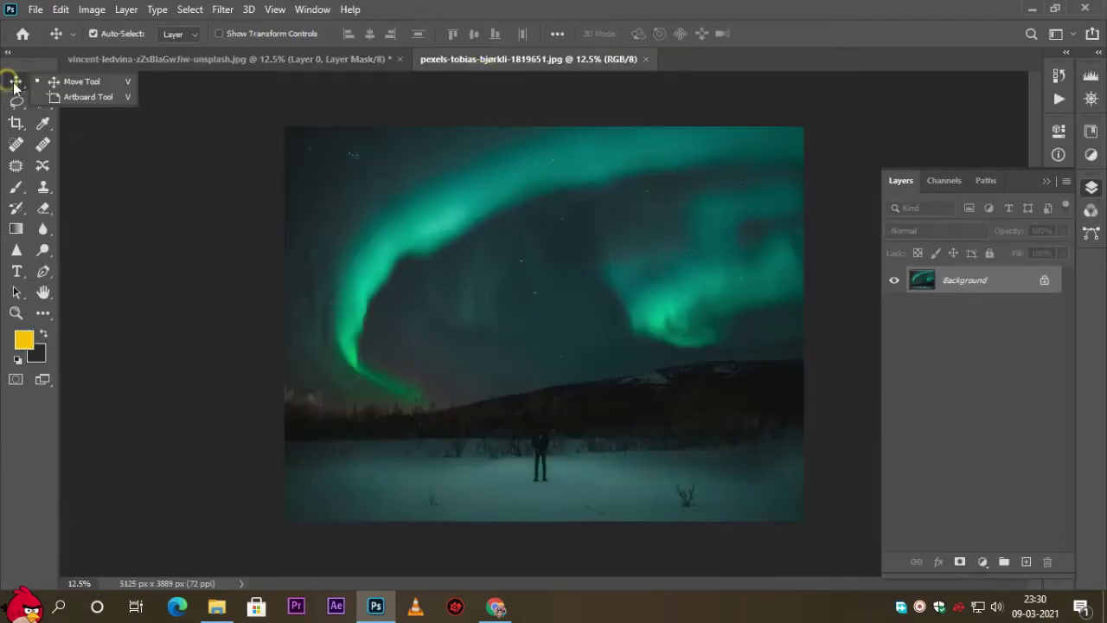
mouse_move(353, 156)
left_mouse_down()
mouse_move(224, 66)
mouse_move(444, 241)
left_mouse_up()
left_click_drag(442, 237, 503, 334)
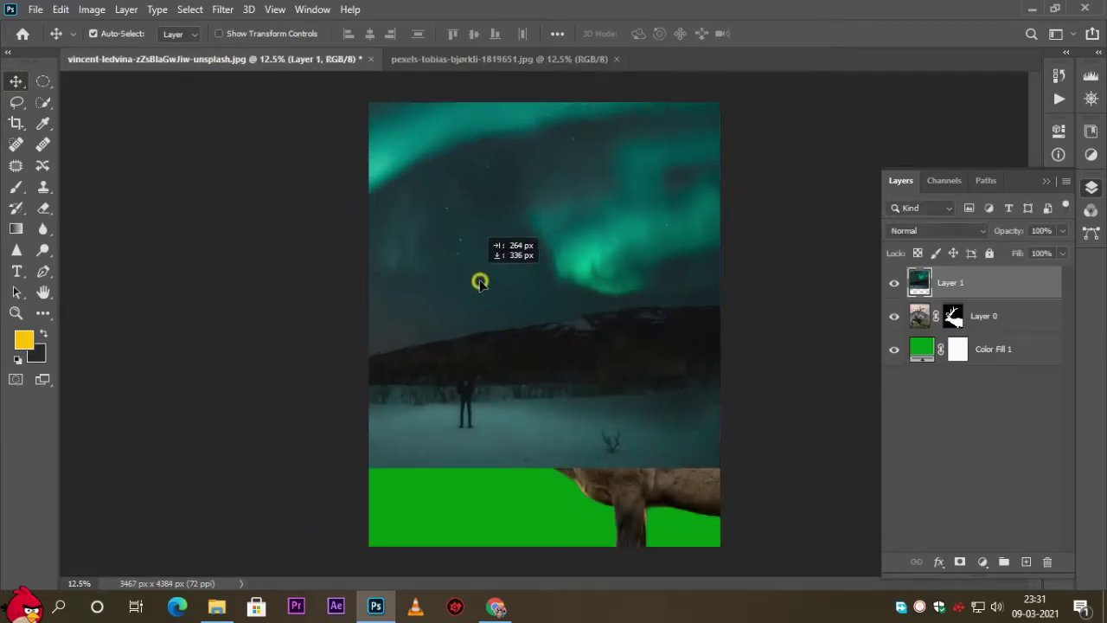
Step: Scale the aurora layer to about 120% and move it beneath the elk layer
key("ctrl+t")
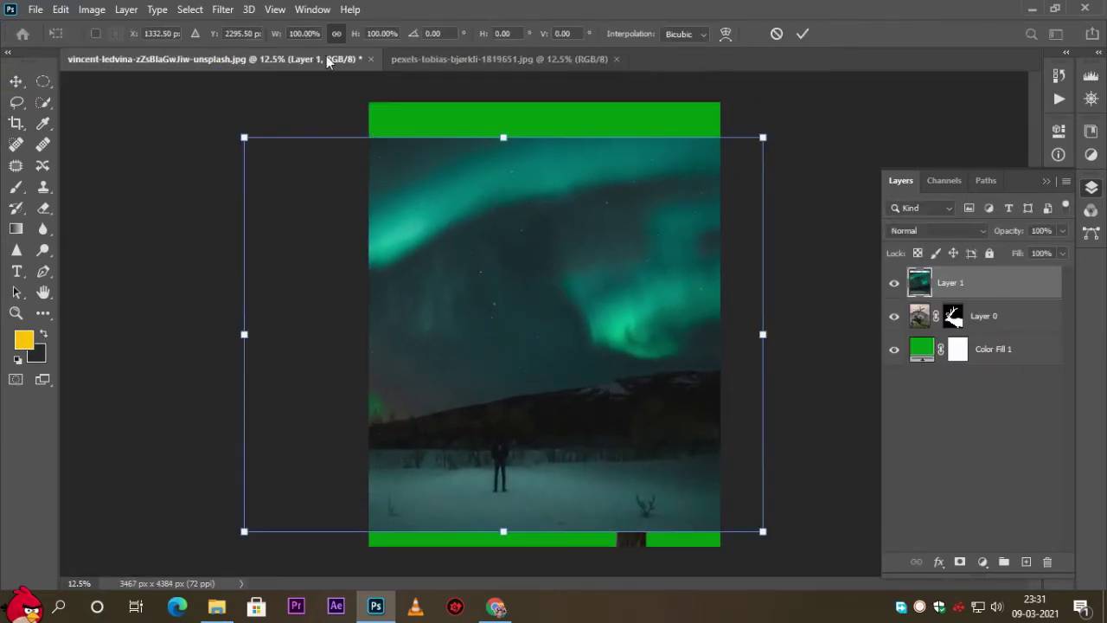
left_click_drag(352, 35, 364, 37)
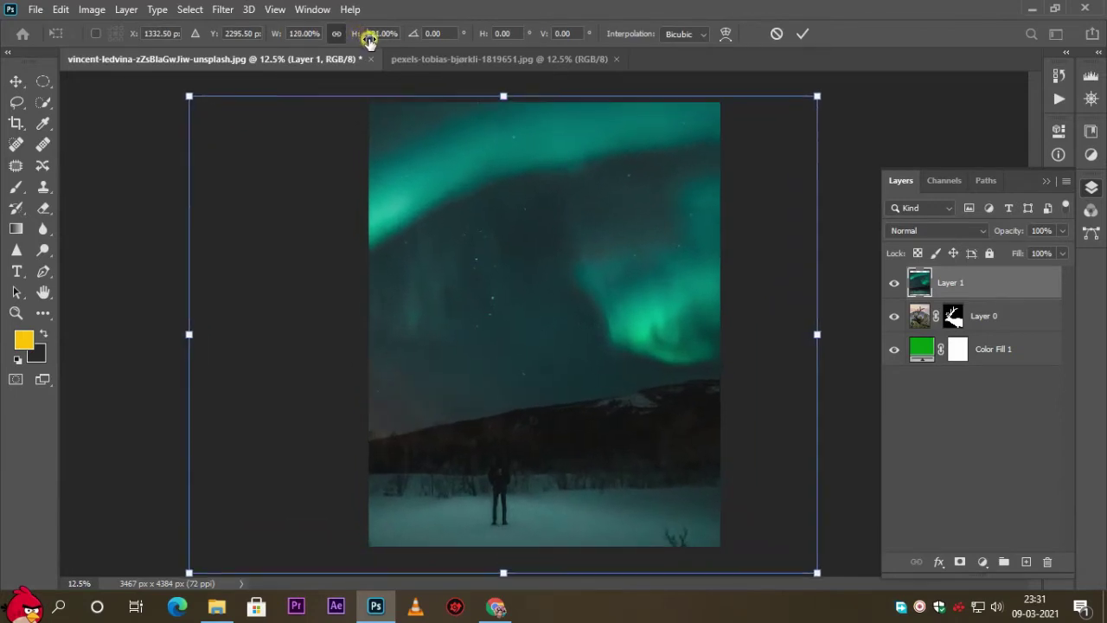
key("Return")
left_click_drag(566, 257, 623, 268)
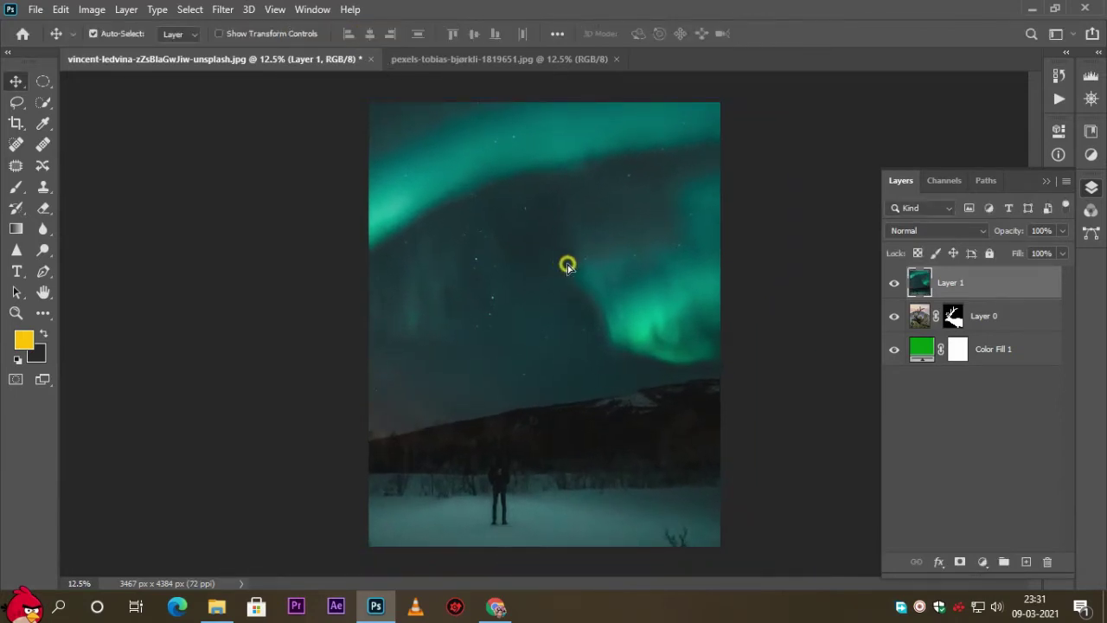
left_click_drag(983, 287, 985, 331)
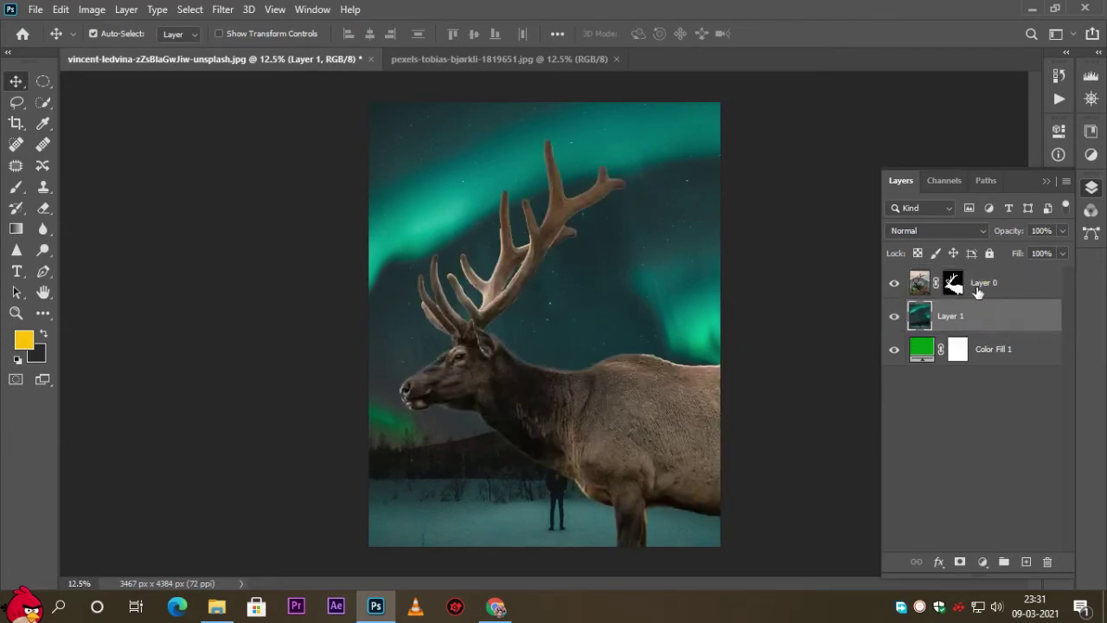
Step: Scale the elk layer down to 74.67%
left_click(977, 292)
key("ctrl+t")
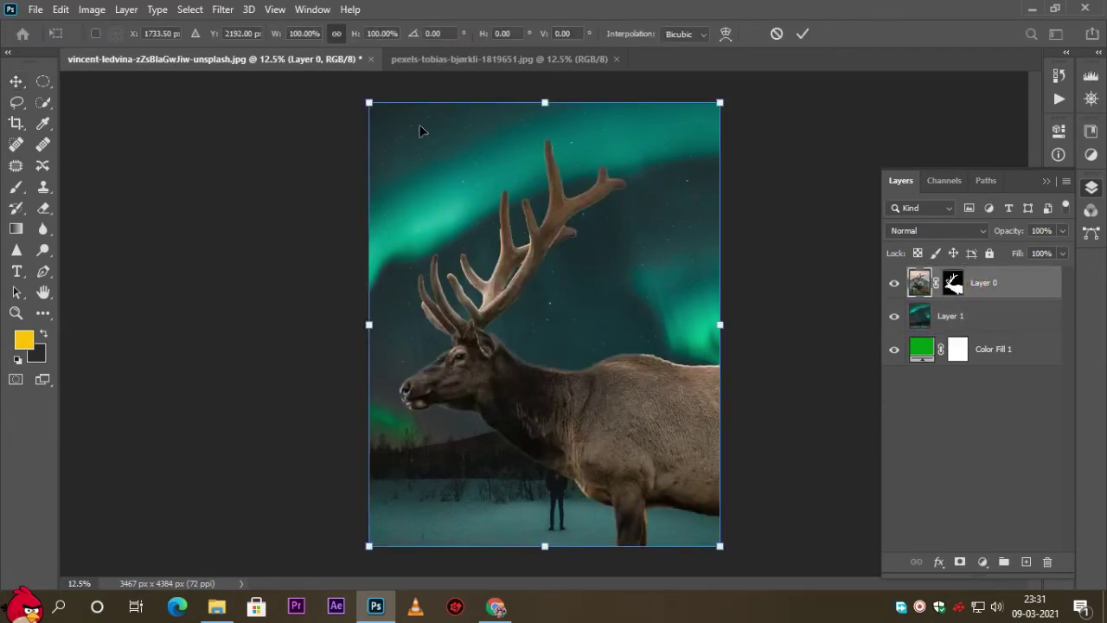
left_click_drag(371, 101, 431, 202)
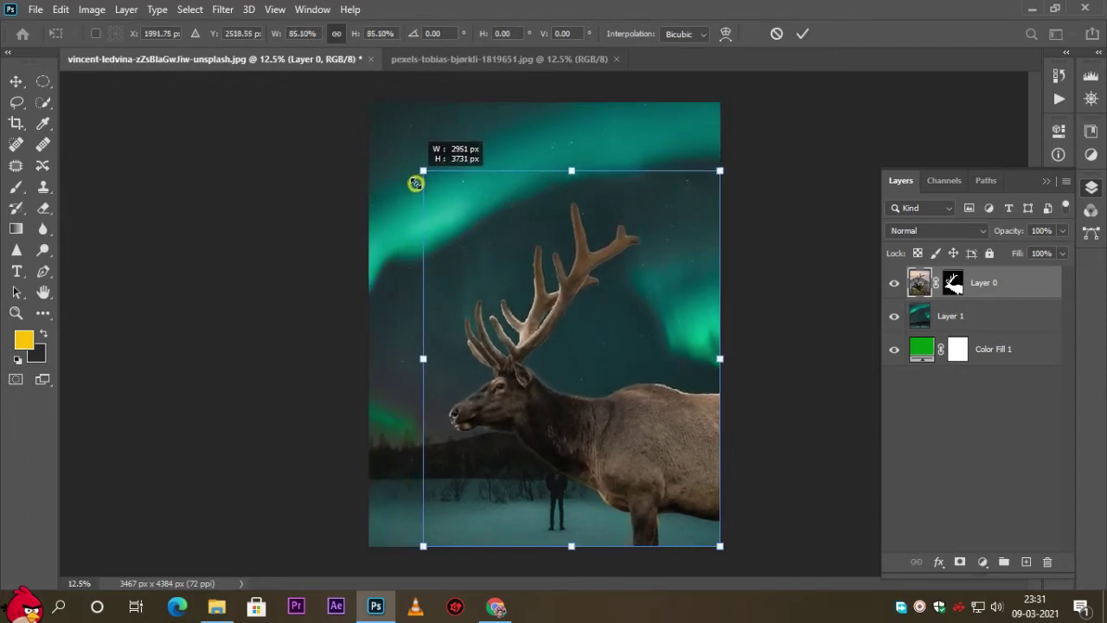
left_click_drag(431, 202, 457, 215)
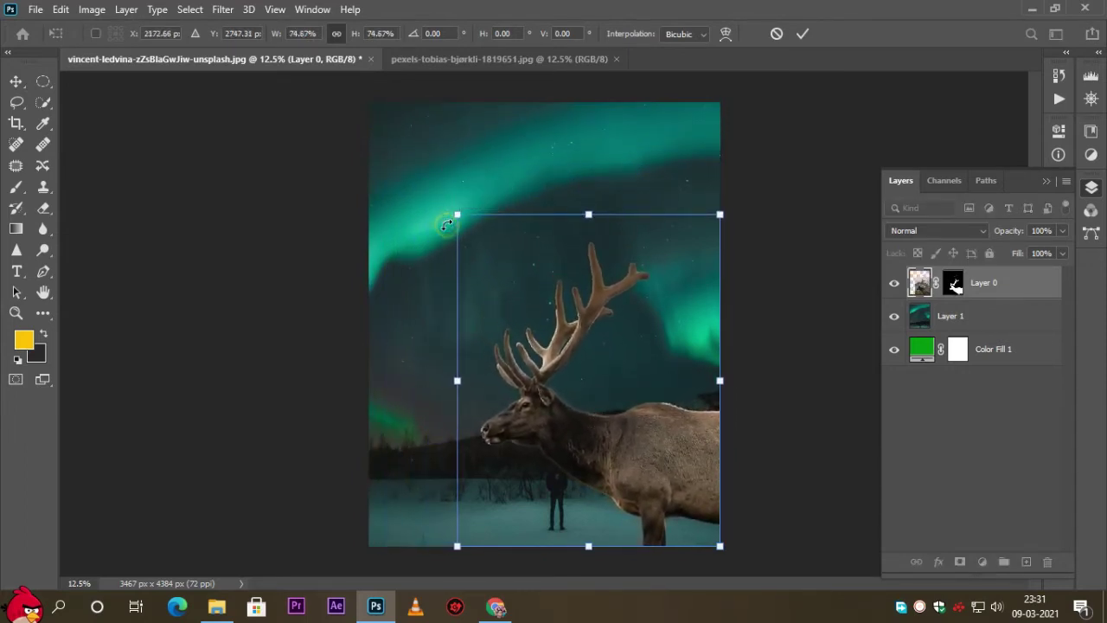
key("Return")
Step: Crop the canvas to a narrow 2891 × 4384 px portrait frame around the elk
left_click(14, 123)
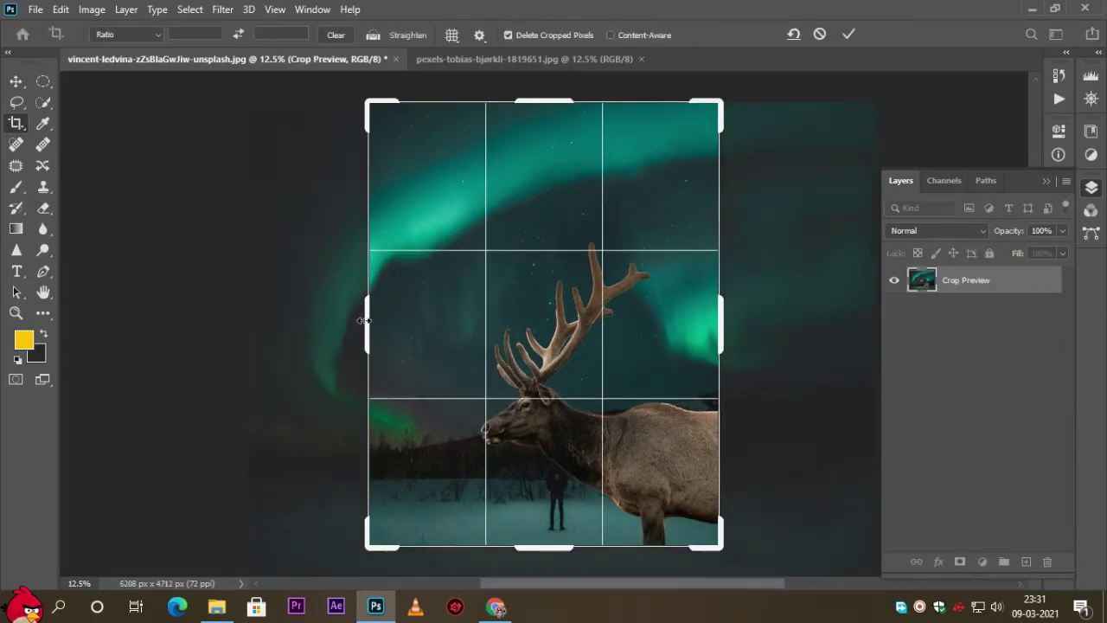
left_click_drag(367, 318, 389, 328)
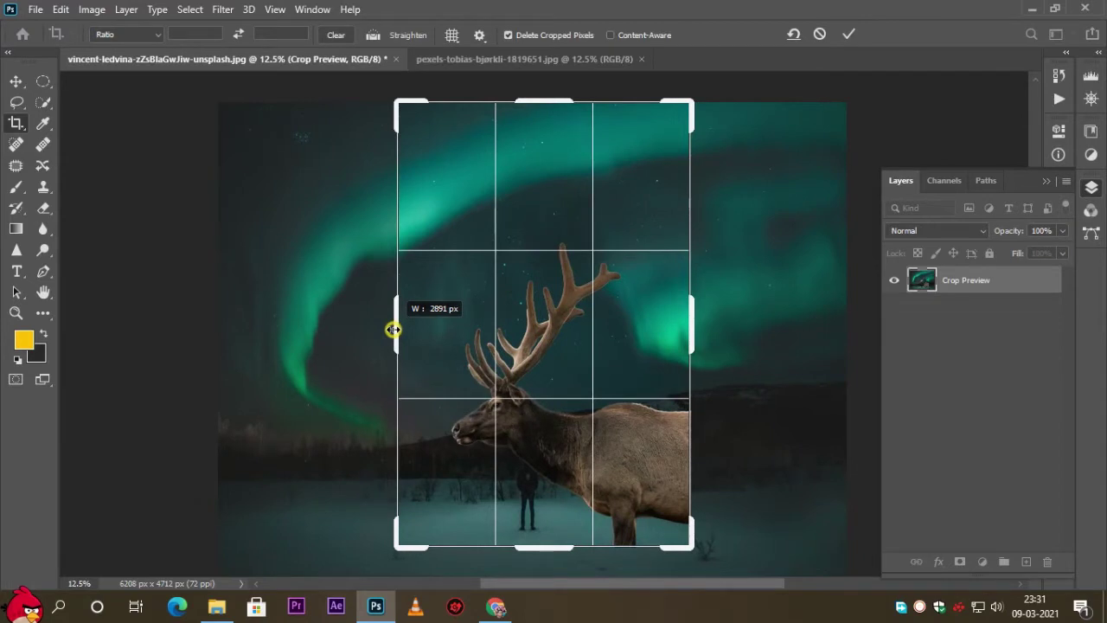
left_click(843, 36)
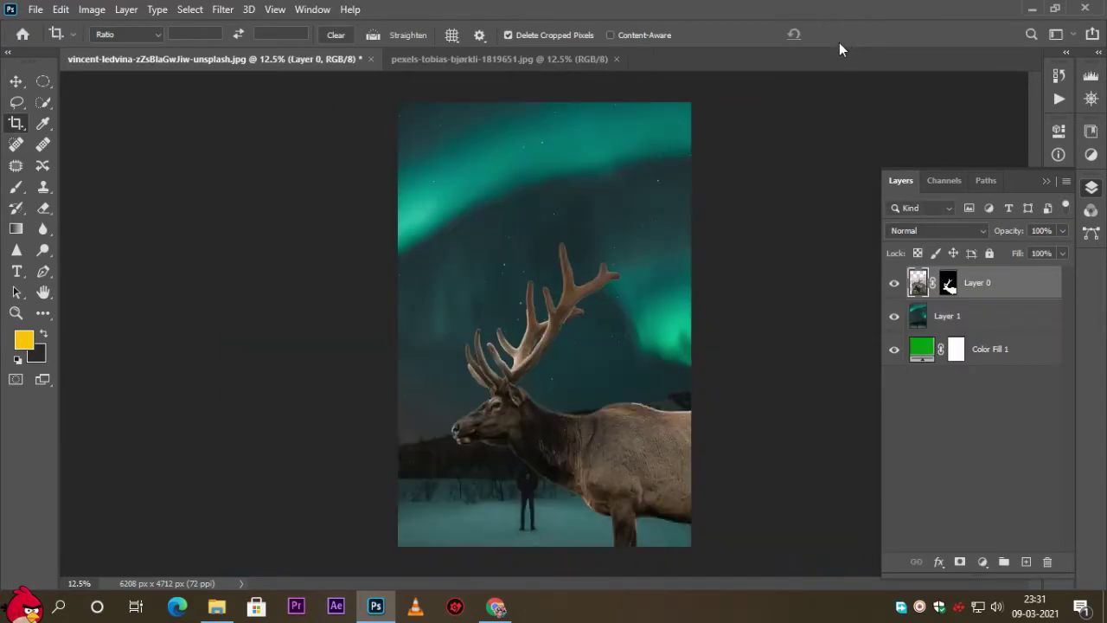
left_click(16, 82)
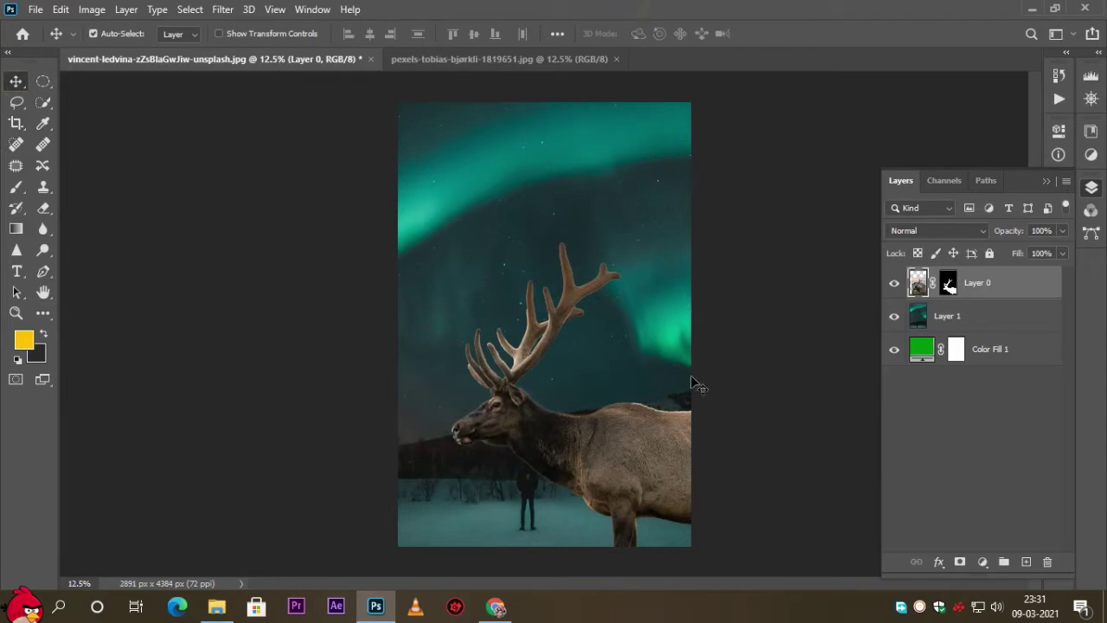
Step: Apply a Gaussian Blur of radius 9.4 to the aurora layer, Layer 1
left_click(945, 318)
left_click(222, 9)
mouse_move(233, 193)
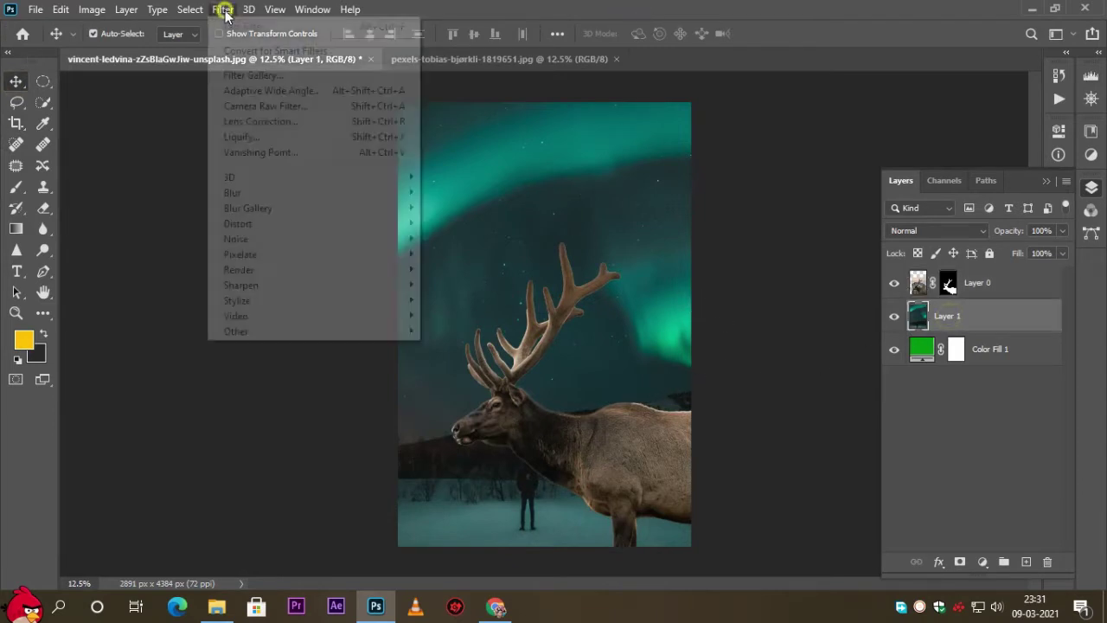
left_click(442, 254)
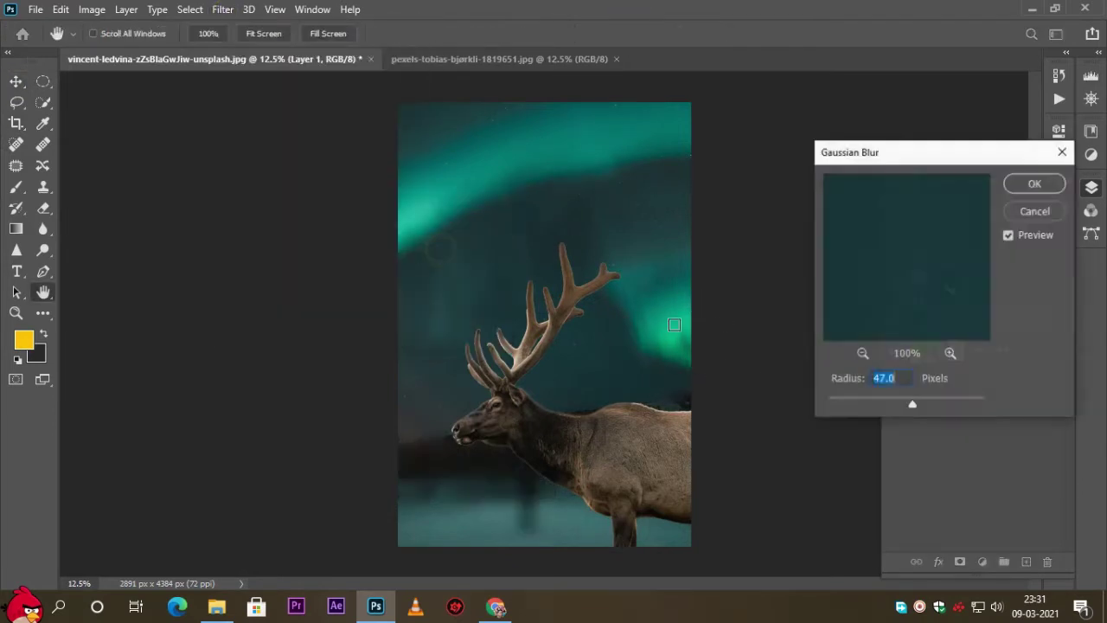
left_click_drag(913, 405, 874, 403)
left_click(1030, 181)
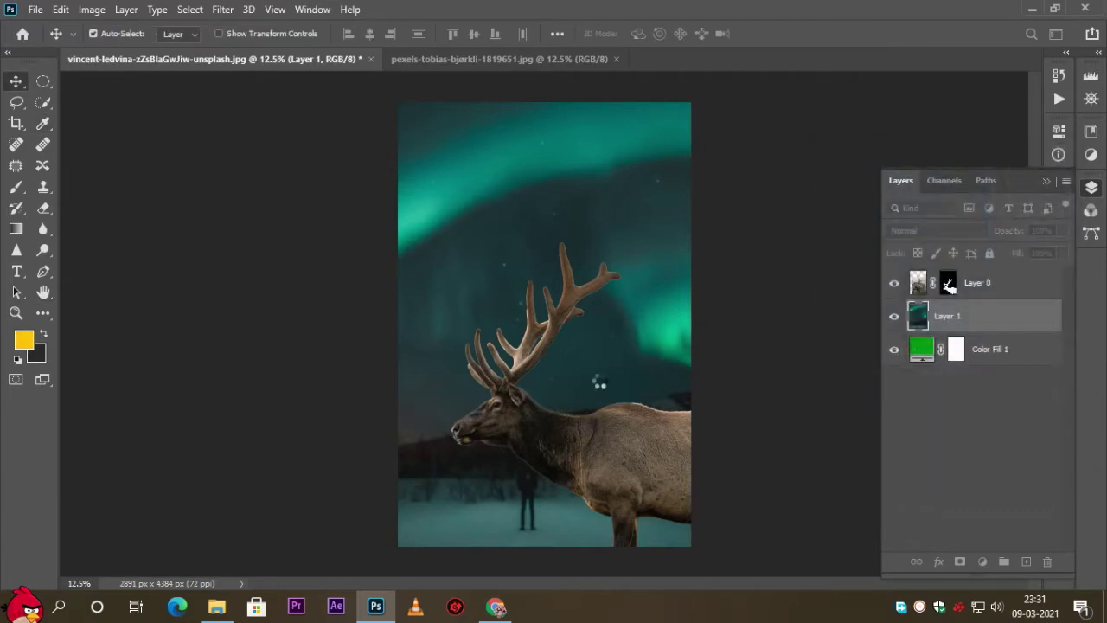
Step: Apply the elk's layer mask and add a new empty layer clipped to the elk
left_click(950, 288)
right_click(949, 288)
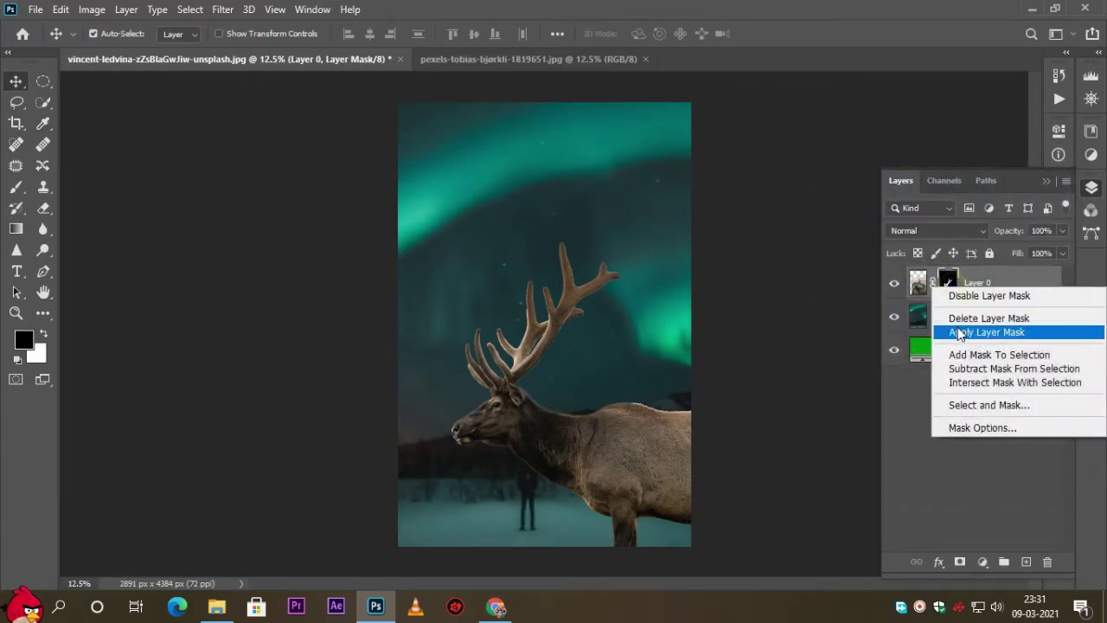
left_click(959, 329)
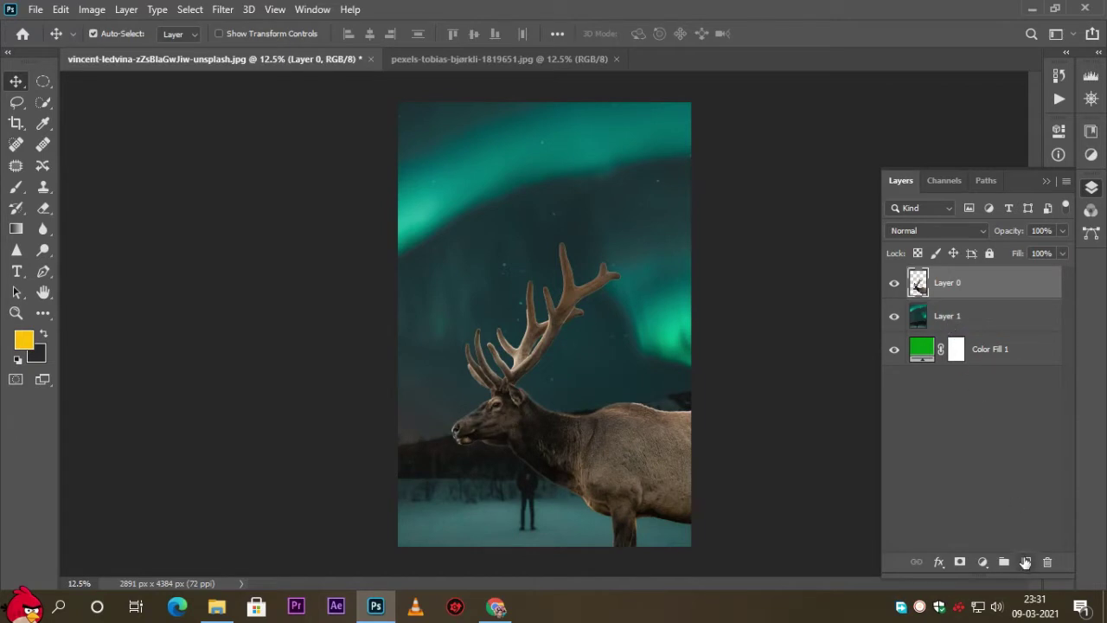
left_click(1025, 562)
right_click(973, 296)
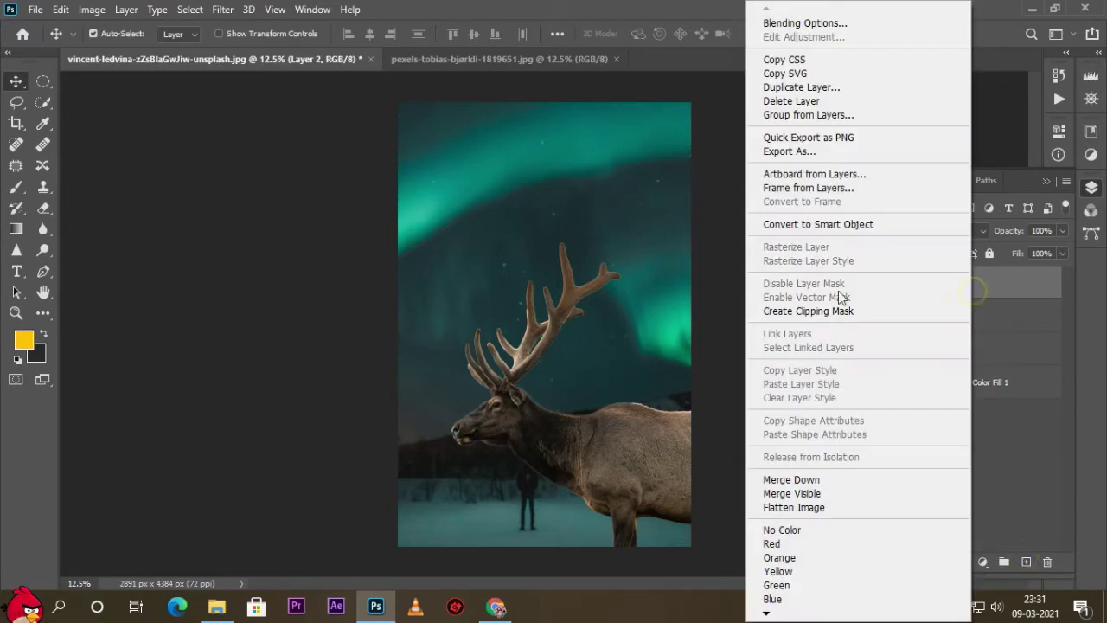
left_click(822, 310)
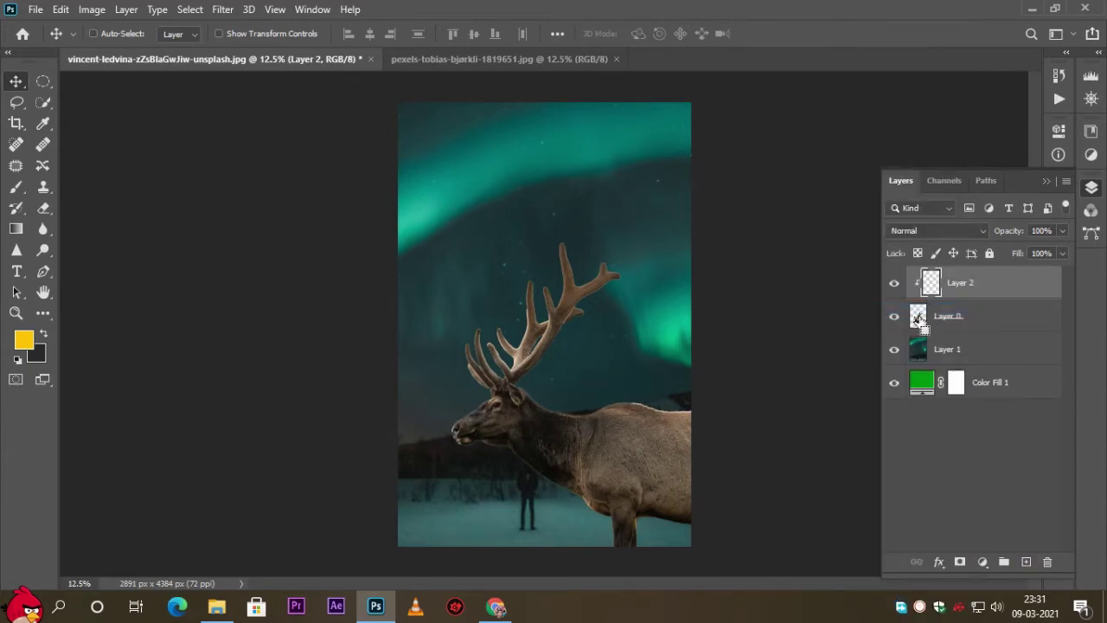
Step: Load the elk selection from Layer 0 and sample teal from the aurora
left_click(917, 317, "ctrl")
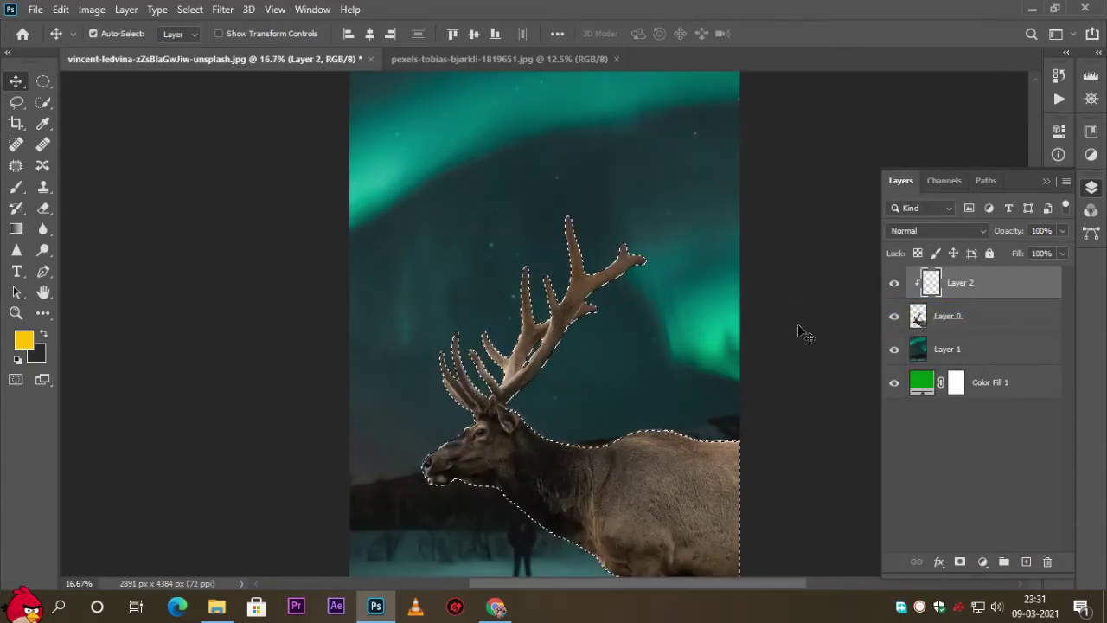
key("ctrl+plus")
key("ctrl+plus")
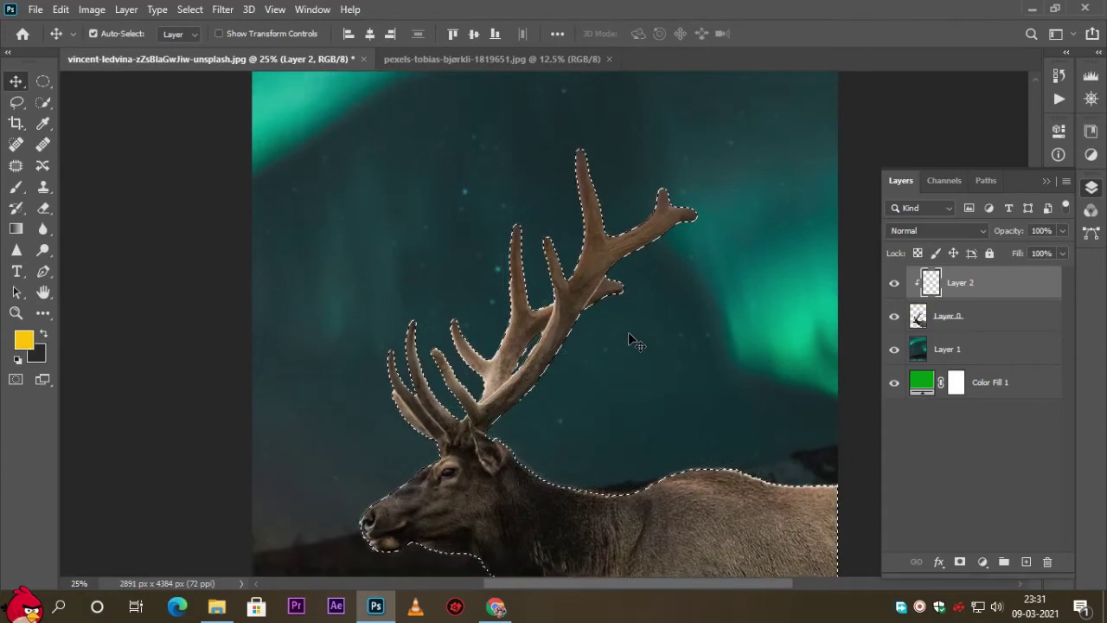
left_click(15, 187)
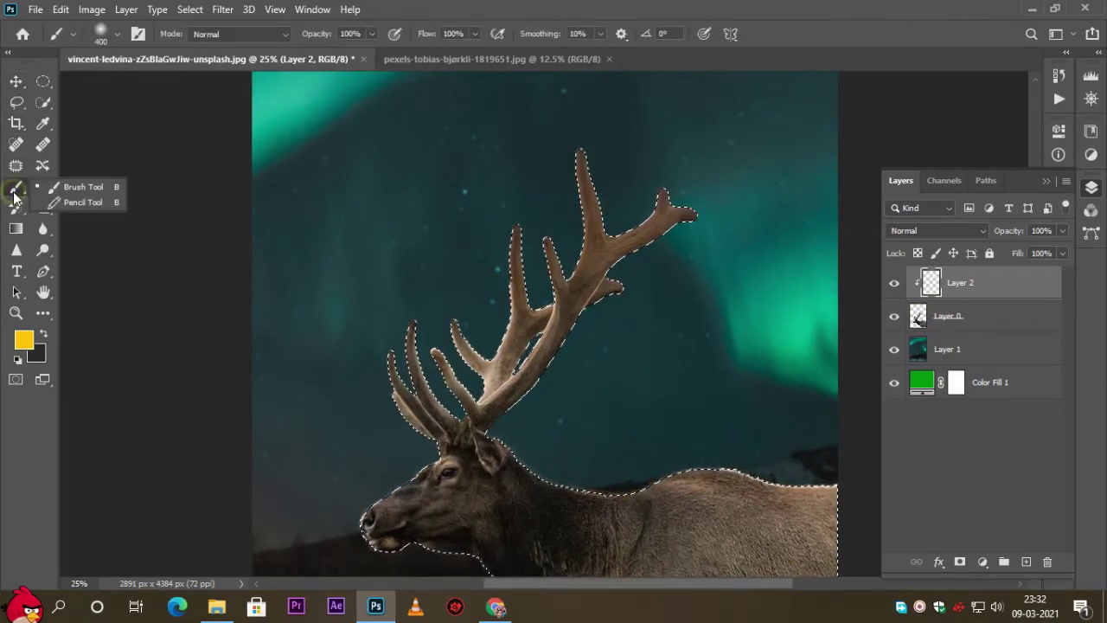
left_click(44, 123)
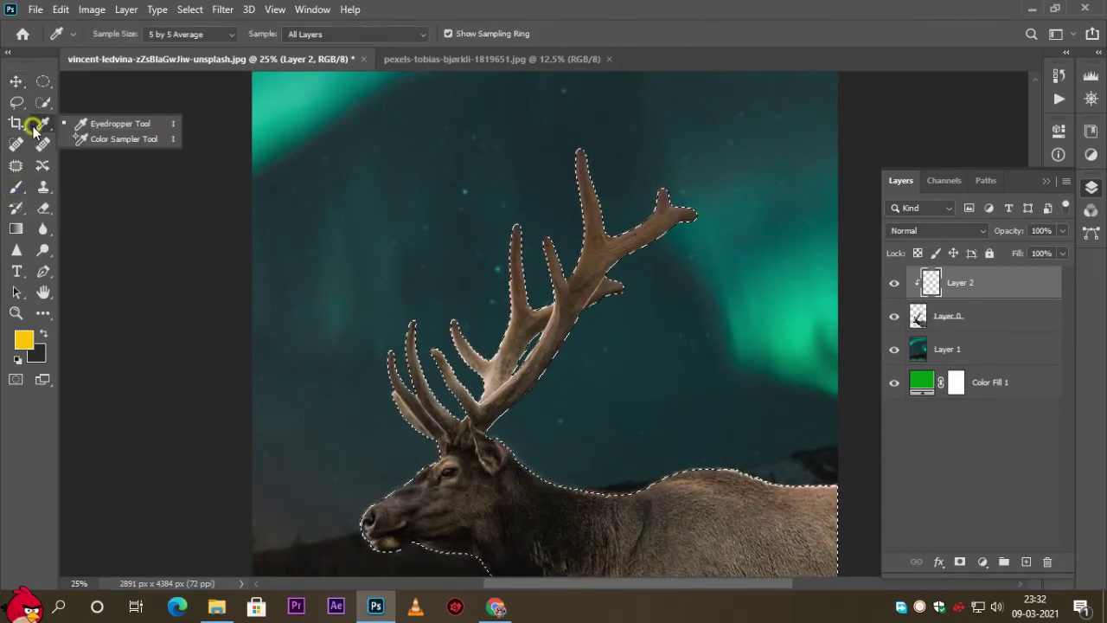
left_click(303, 96)
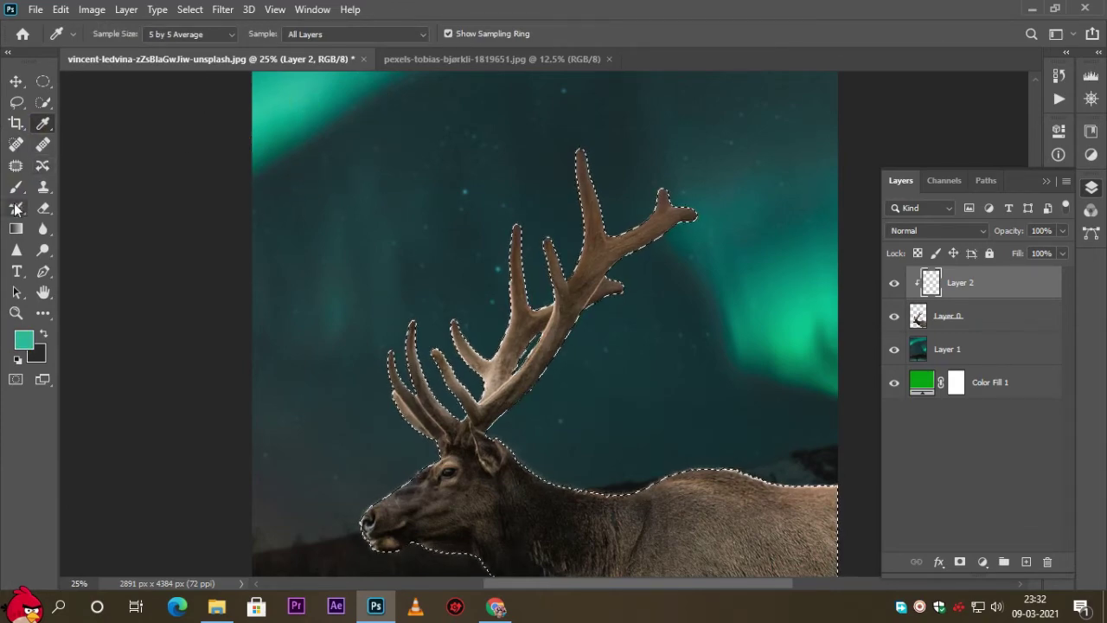
Step: Paint teal over the elk's antlers and the top edge of its back
left_click(14, 187)
mouse_move(578, 154)
left_mouse_down()
mouse_move(585, 228)
mouse_move(601, 252)
mouse_move(699, 210)
mouse_move(637, 257)
mouse_move(519, 289)
mouse_move(494, 391)
left_mouse_up()
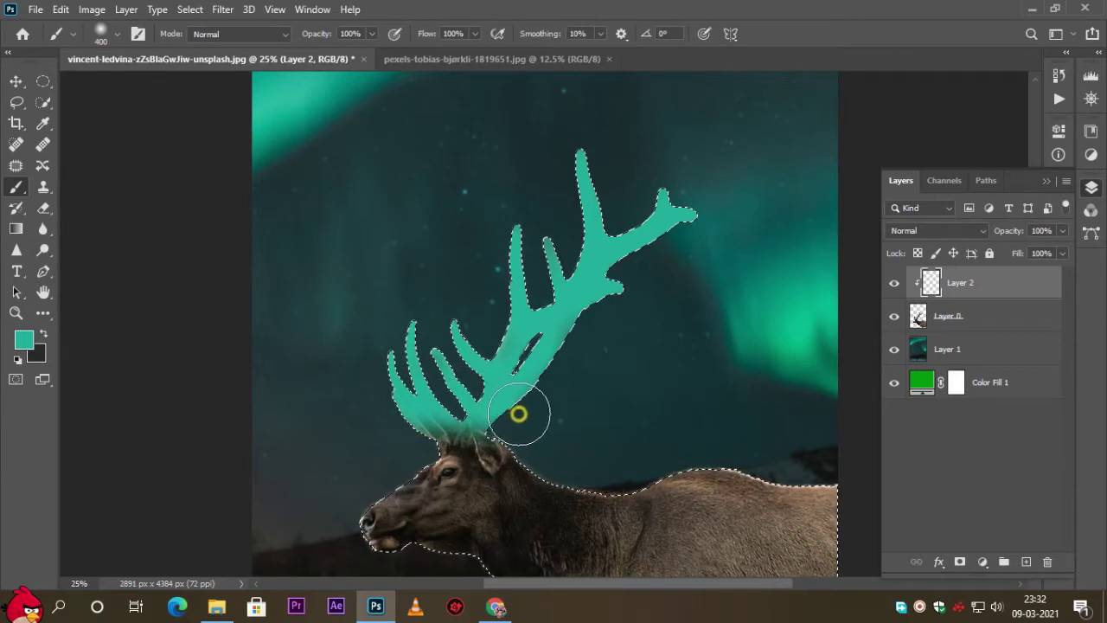
mouse_move(609, 461)
left_mouse_down()
mouse_move(709, 444)
mouse_move(833, 467)
left_mouse_up()
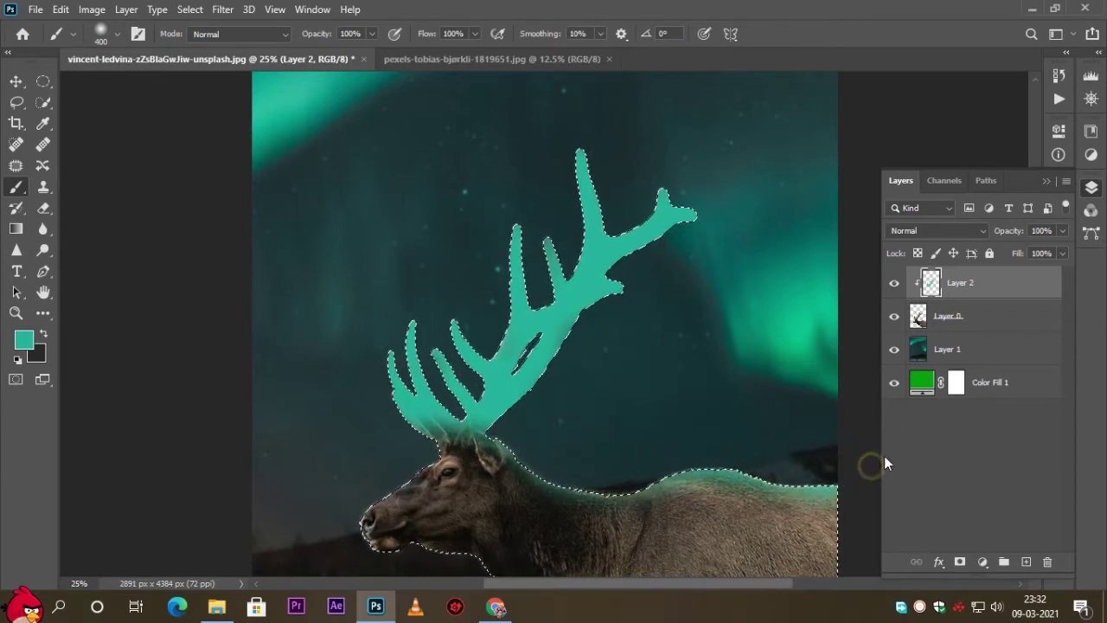
key("ctrl+minus")
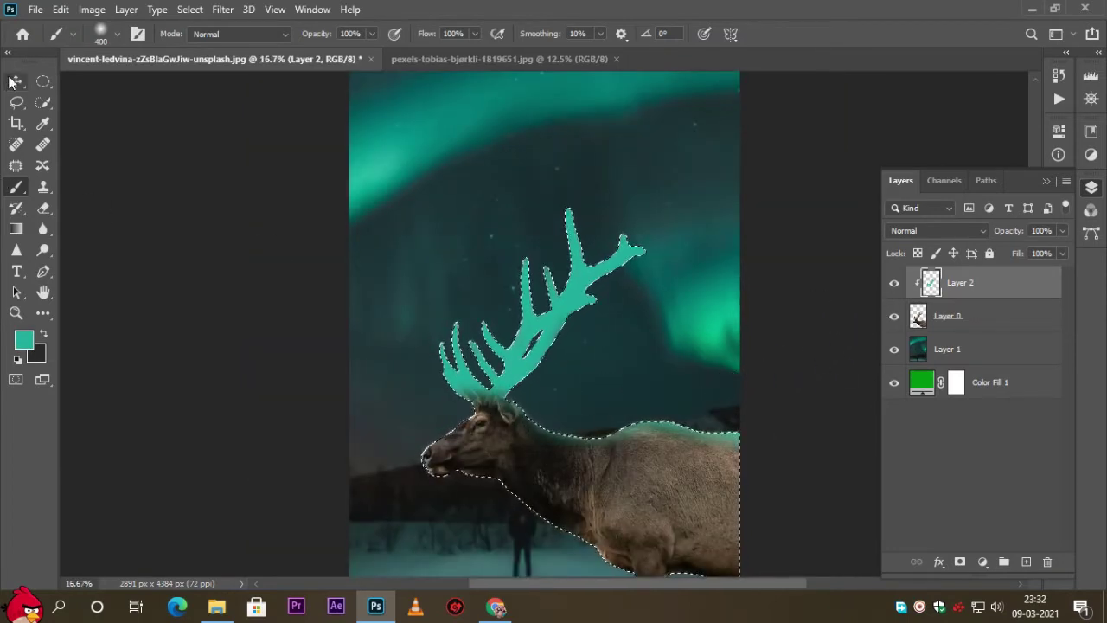
left_click(15, 80)
Step: Set the teal paint layer to Screen blend and give it a 5 px Gaussian Blur
left_click(951, 230)
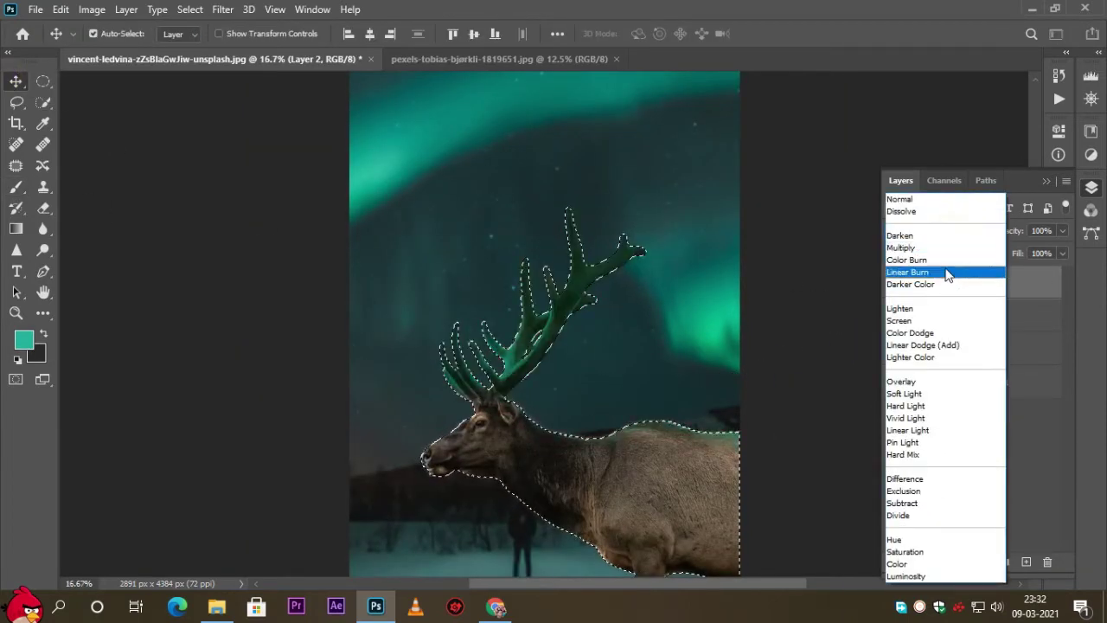
left_click(935, 322)
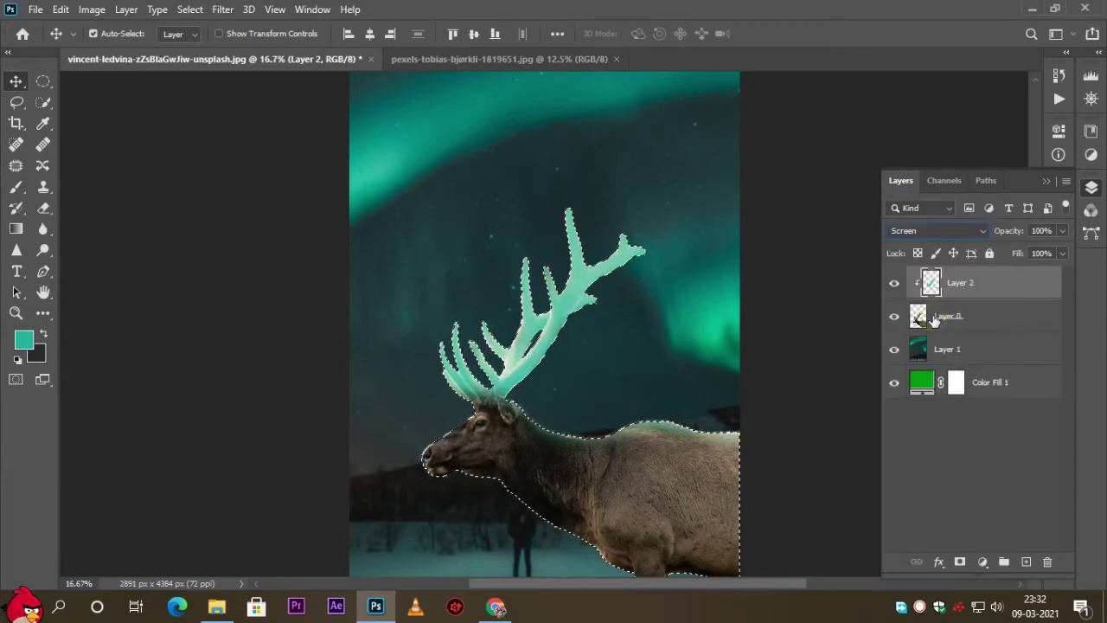
left_click(222, 9)
mouse_move(232, 192)
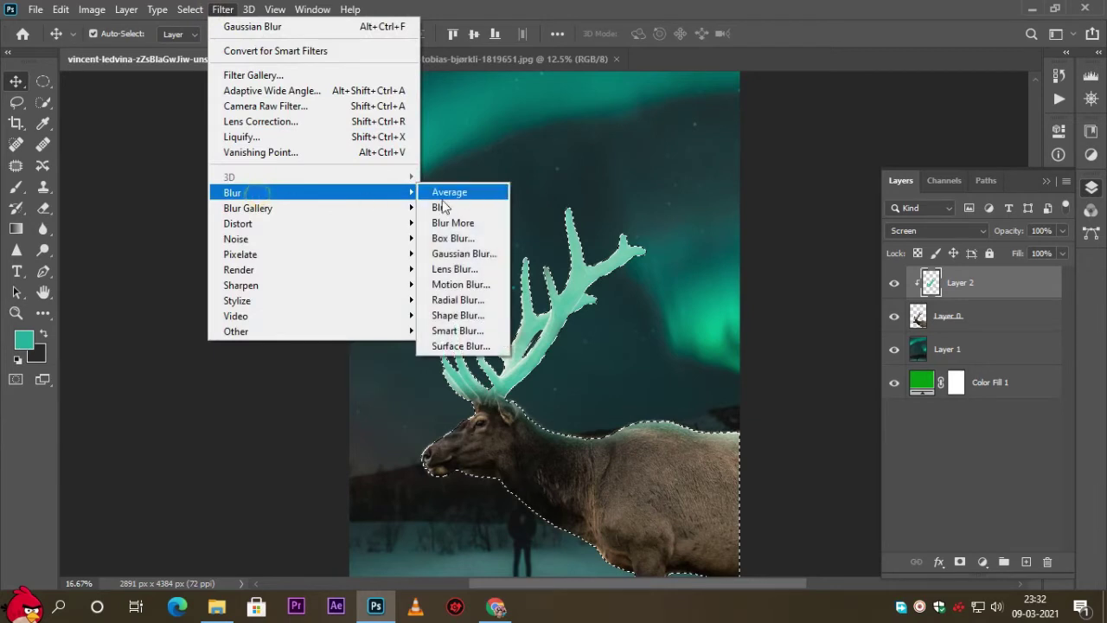
left_click(466, 251)
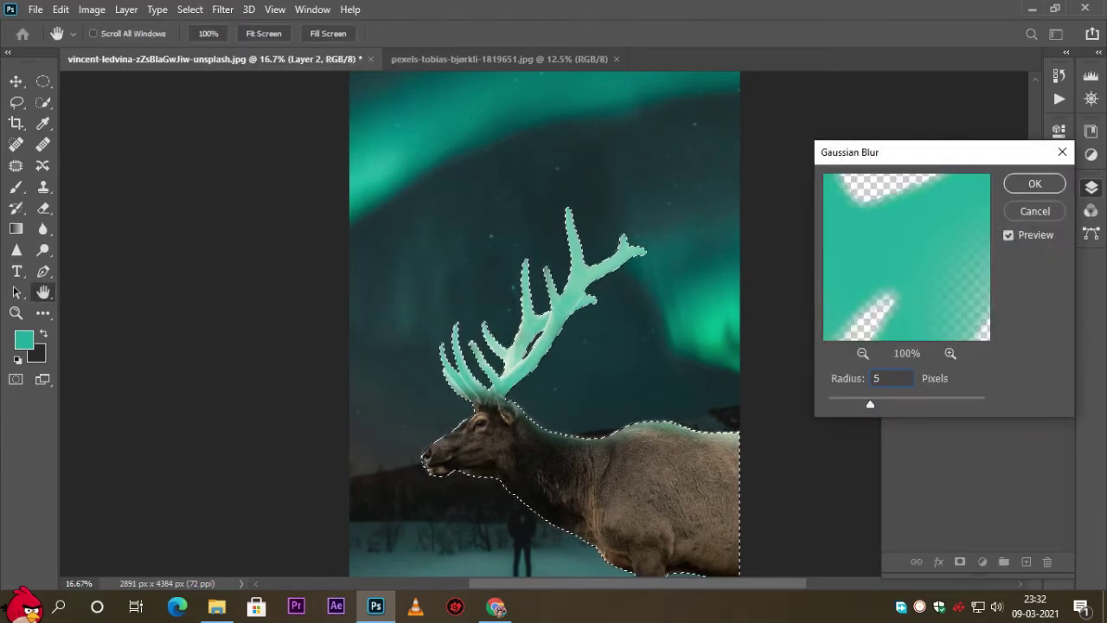
key("Return")
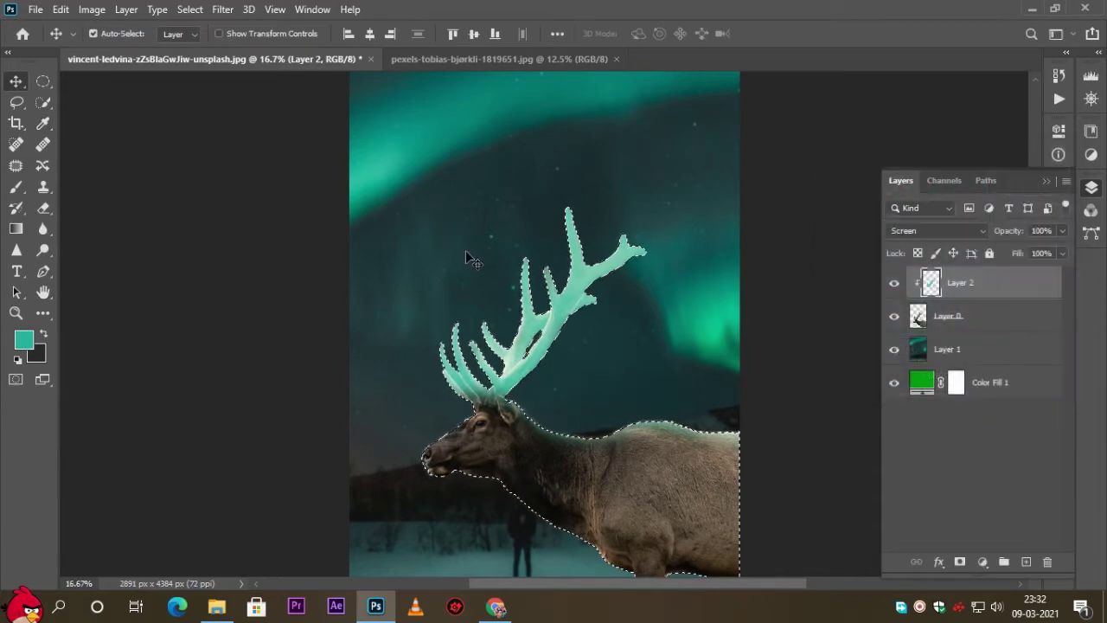
Step: Copy the glow to a new layer clipped to Layer 2 and blur it 20 px
key("ctrl")
key("ctrl+j")
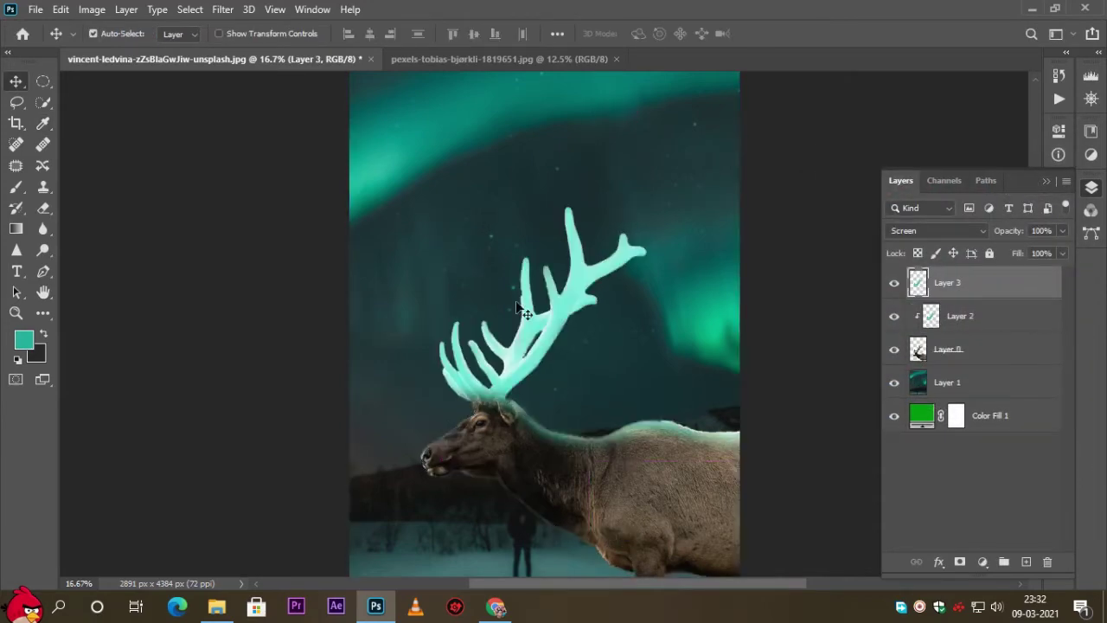
right_click(978, 287)
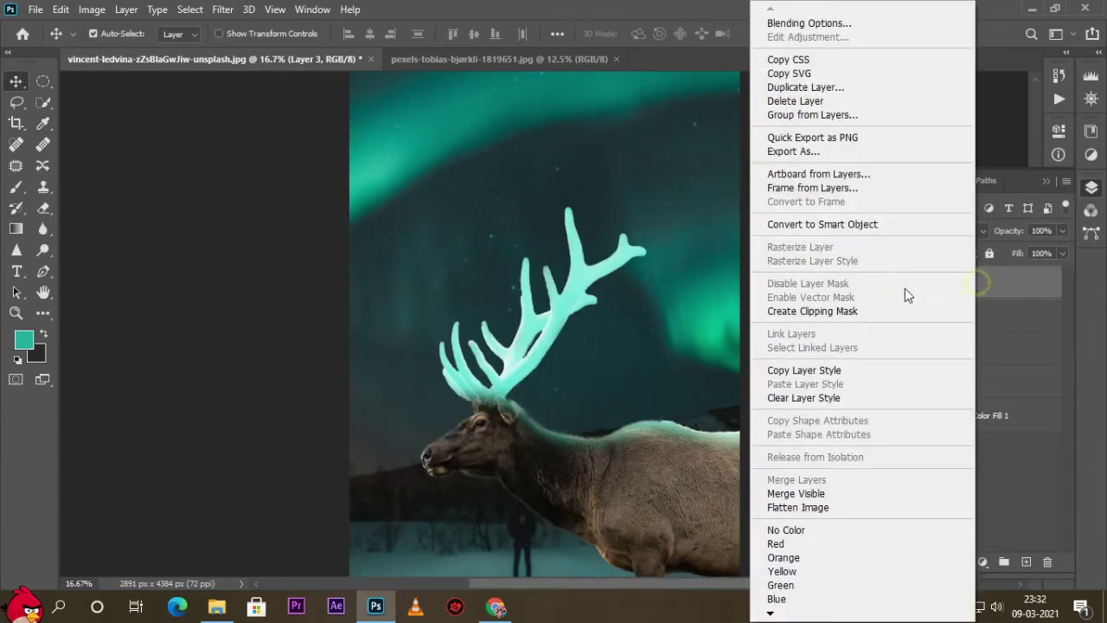
left_click(832, 318)
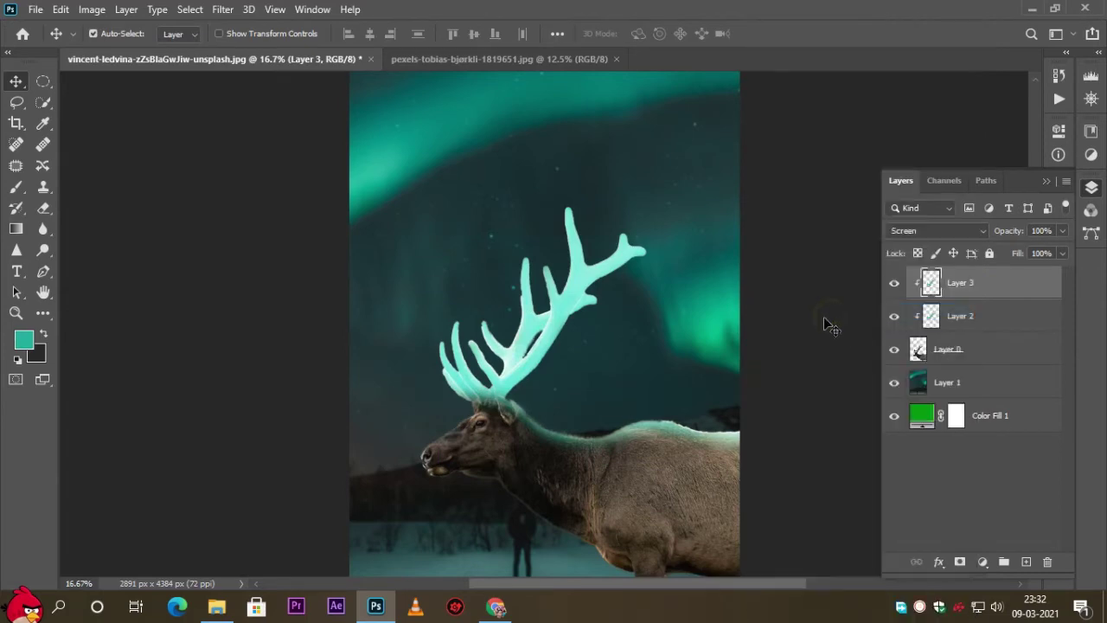
left_click(232, 11)
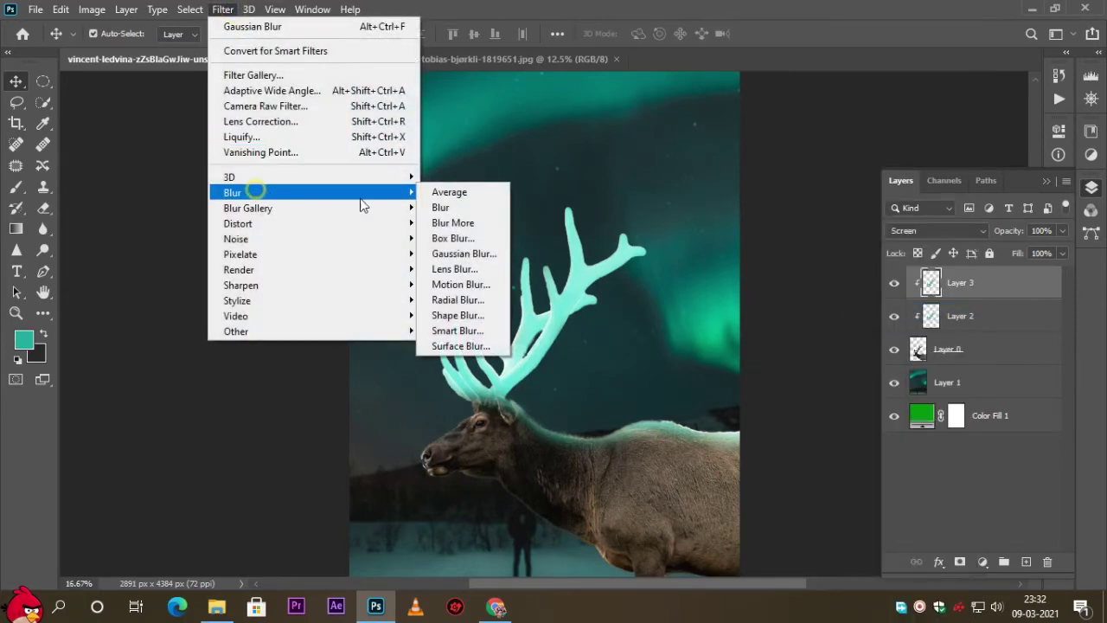
left_click(468, 253)
type("2")
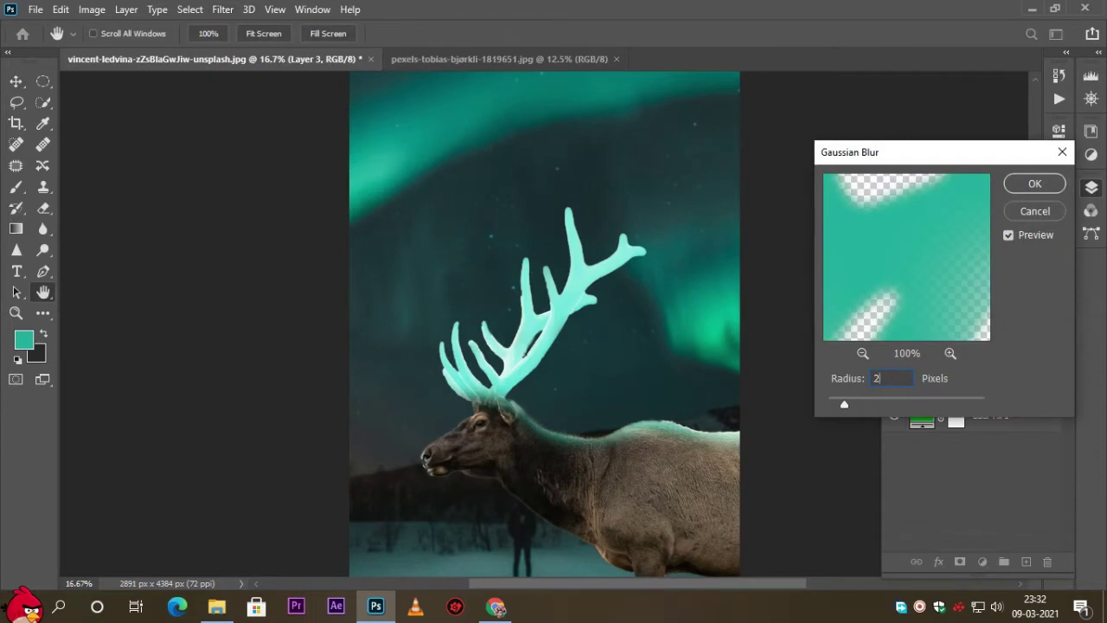
type("0")
key("Return")
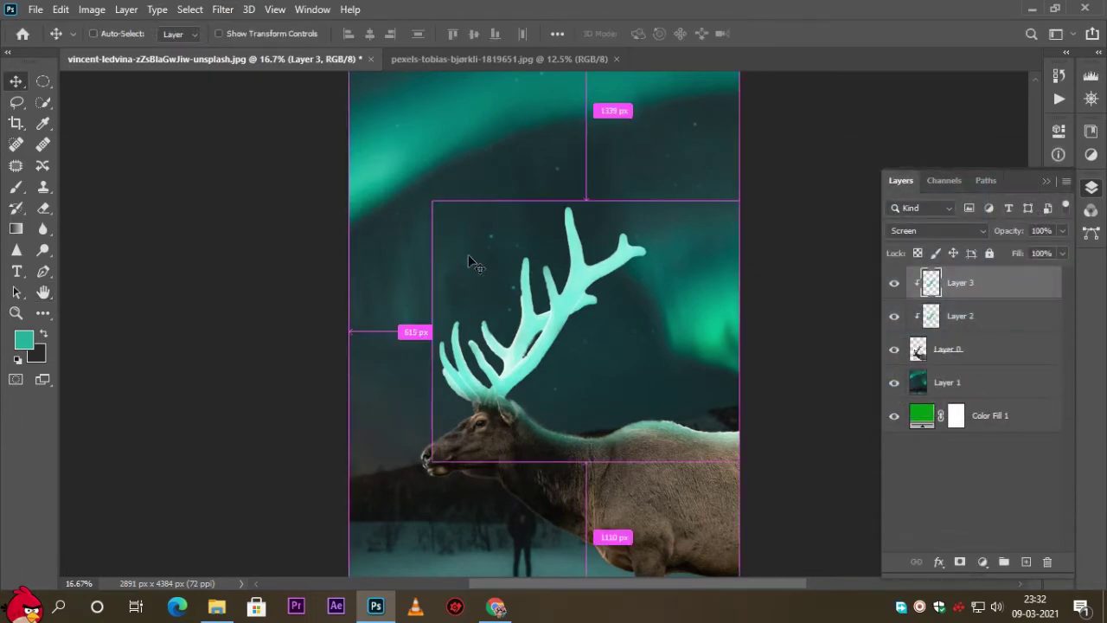
Step: Duplicate the blurred glow as Layer 3 copy and clip it to the layer below
key("ctrl+j")
right_click(1048, 275)
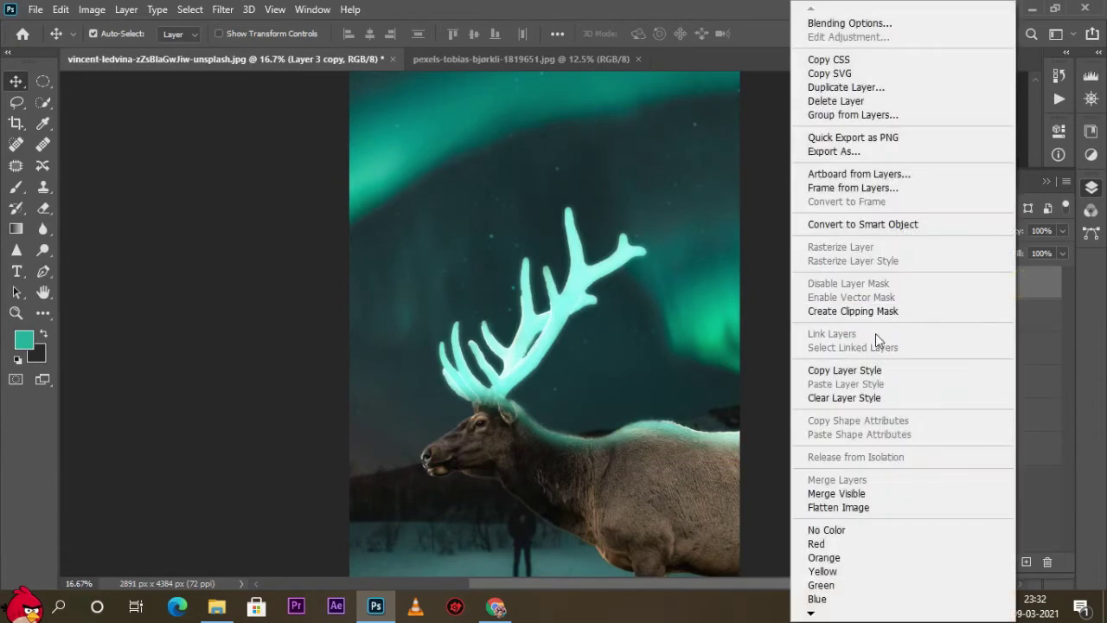
left_click(876, 320)
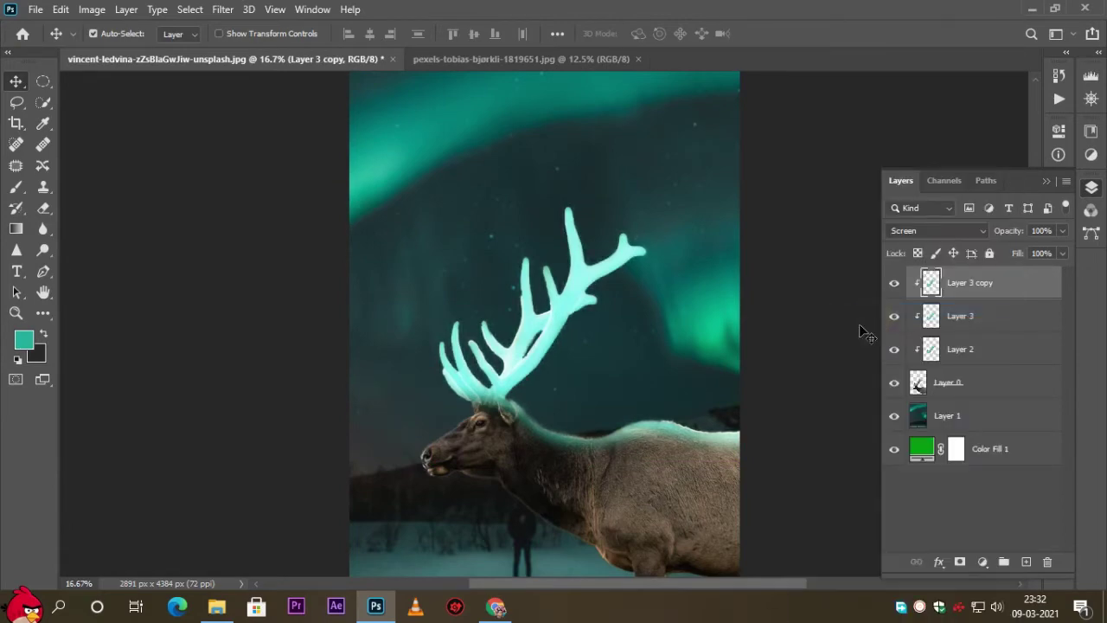
Step: Release the clipping masks on Layer 3 copy and Layer 3
key("ctrl+alt+g")
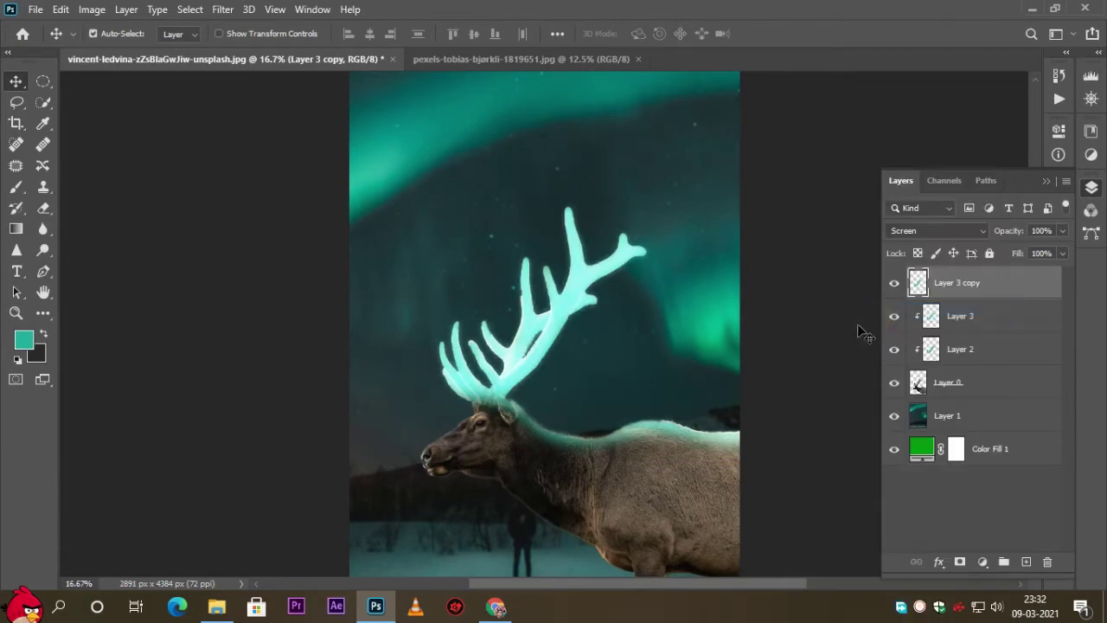
right_click(962, 318)
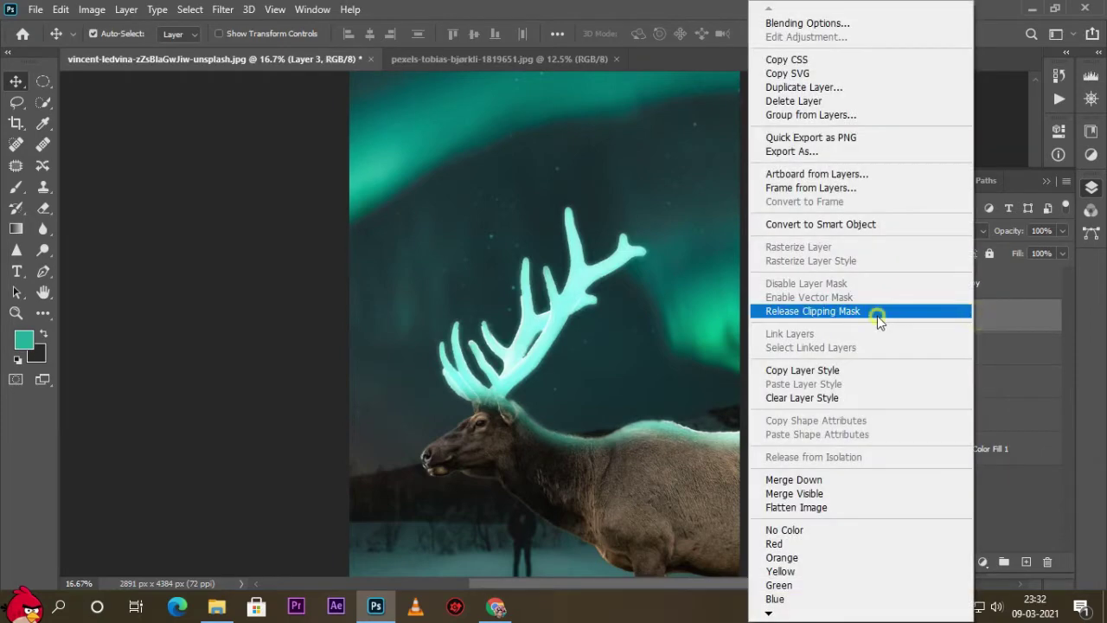
left_click(877, 316)
Step: Apply a 60-pixel Gaussian Blur to Layer 3 copy
left_click(955, 289)
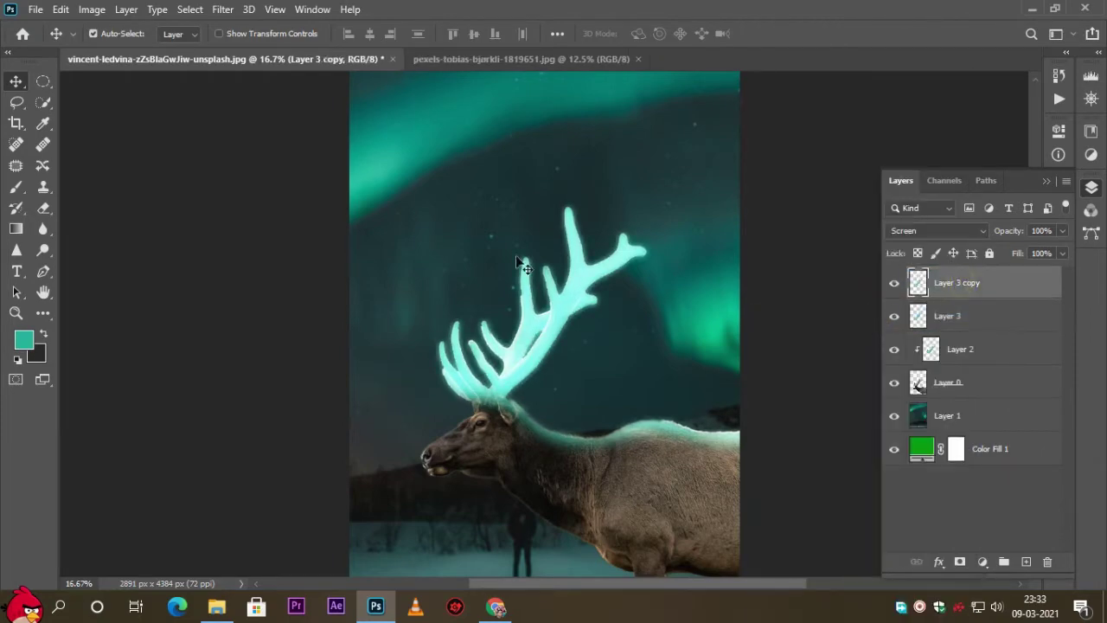
left_click(222, 9)
mouse_move(260, 192)
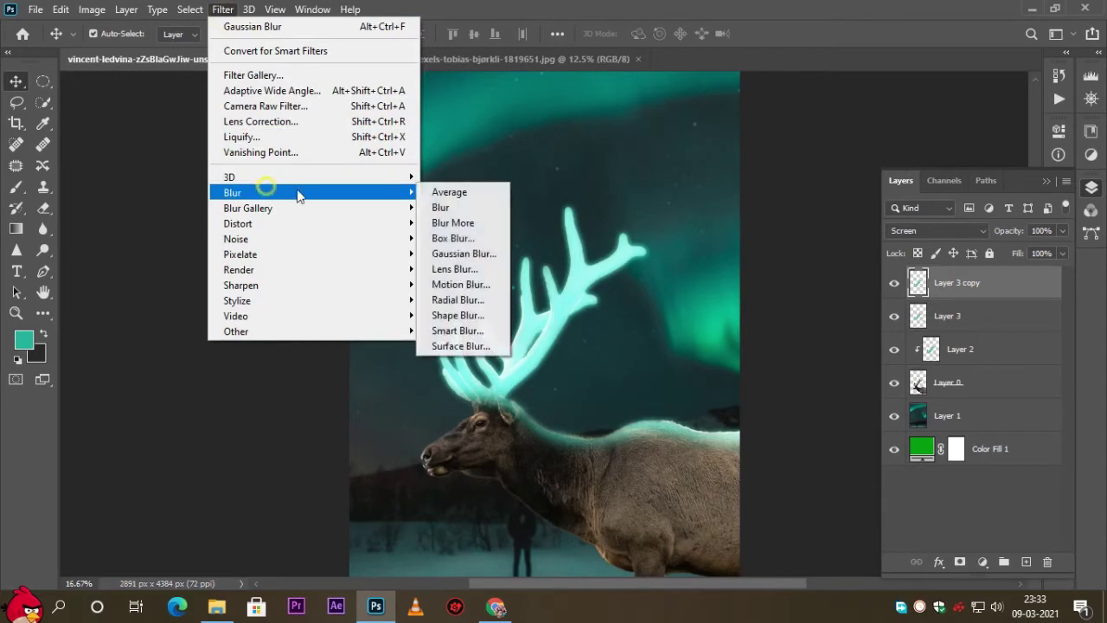
left_click(464, 253)
type("40")
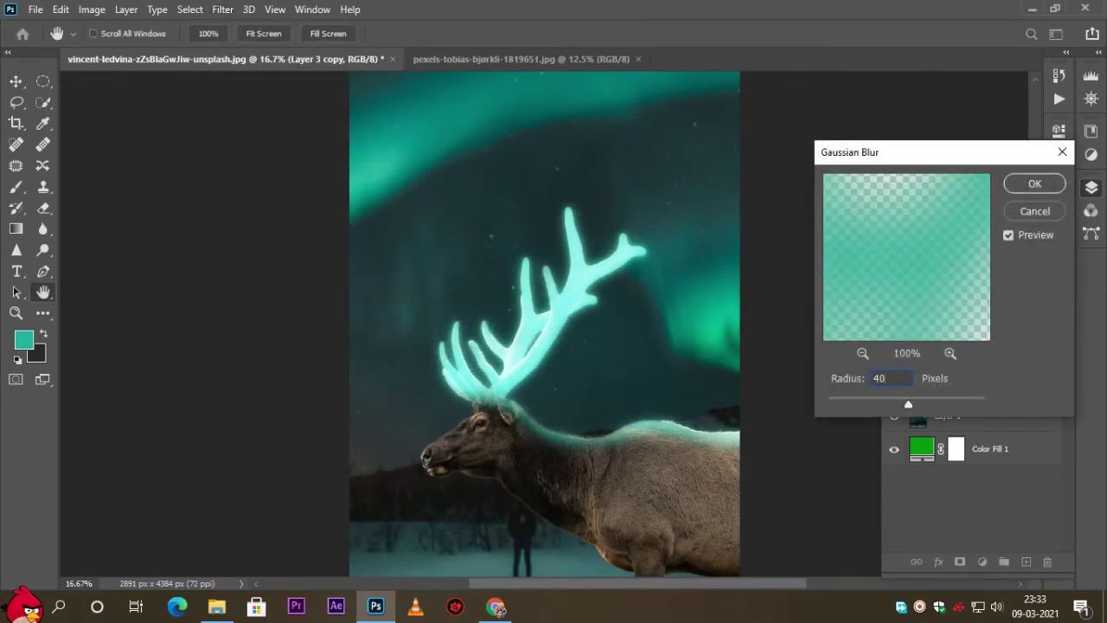
key("BackSpace")
key("BackSpace")
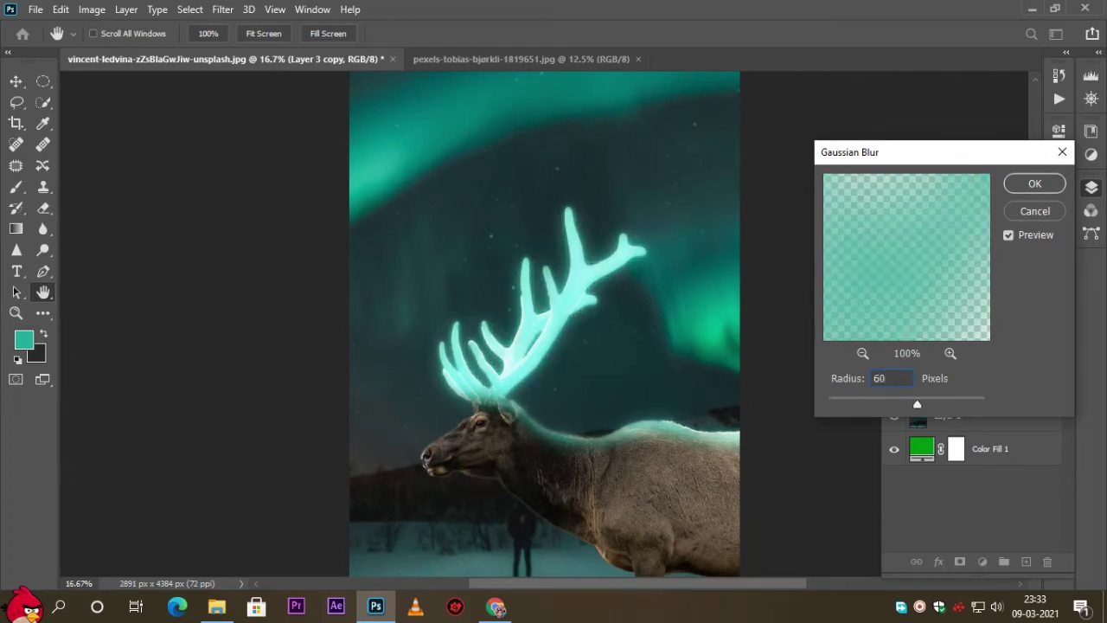
key("Return")
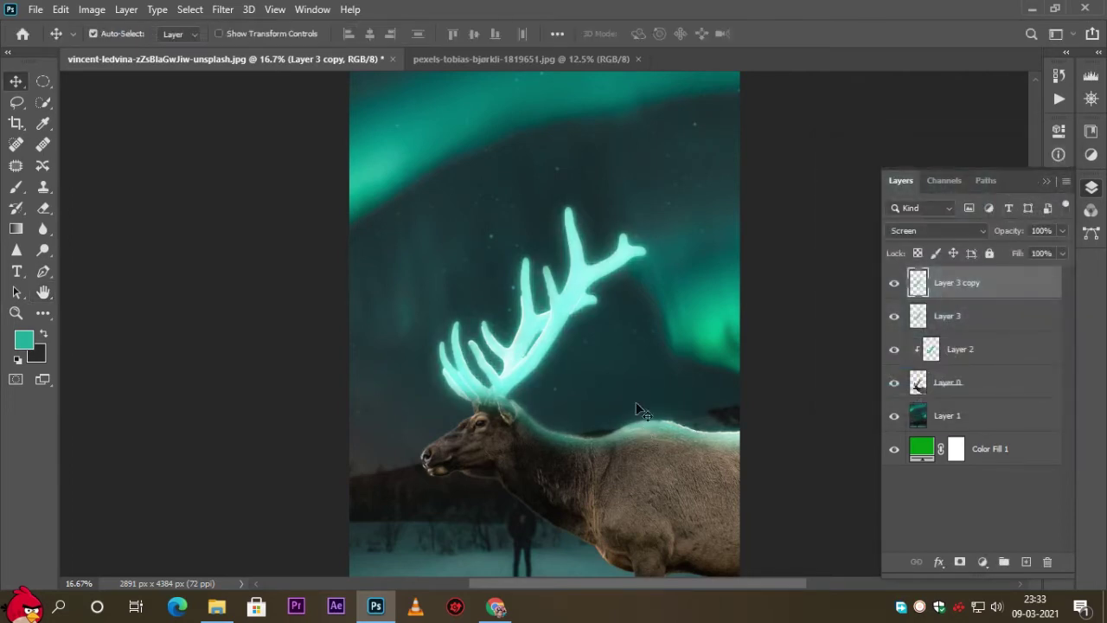
Step: Lower Layers 2, 3 and 3 copy together to 58% opacity
left_click(978, 327, "ctrl")
left_click(979, 351, "ctrl")
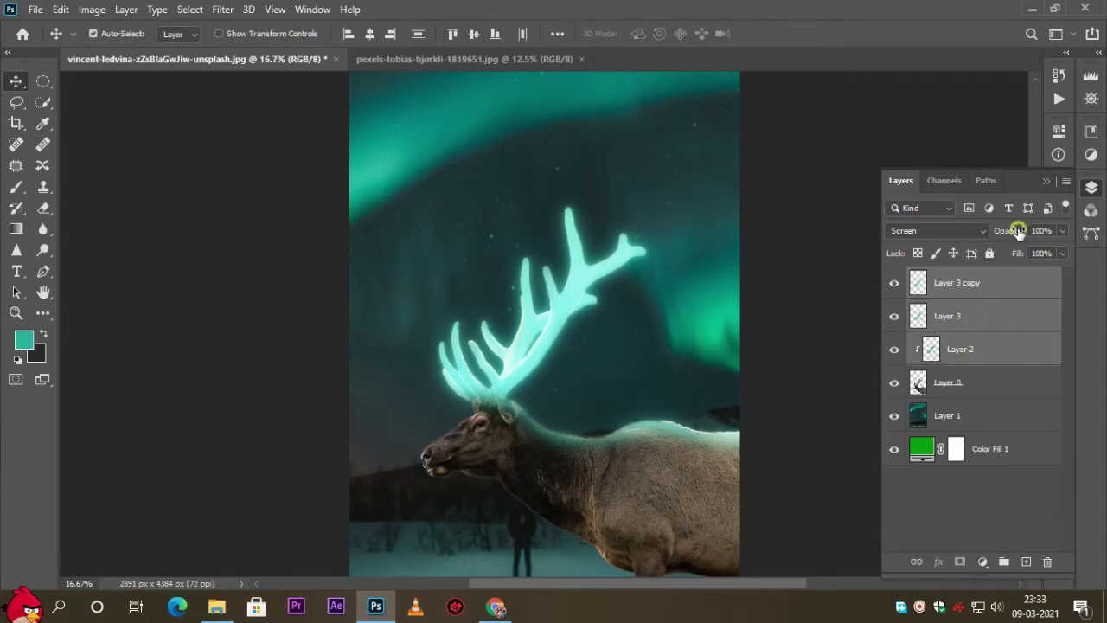
mouse_move(1019, 232)
left_mouse_down()
mouse_move(971, 231)
mouse_move(985, 235)
left_mouse_up()
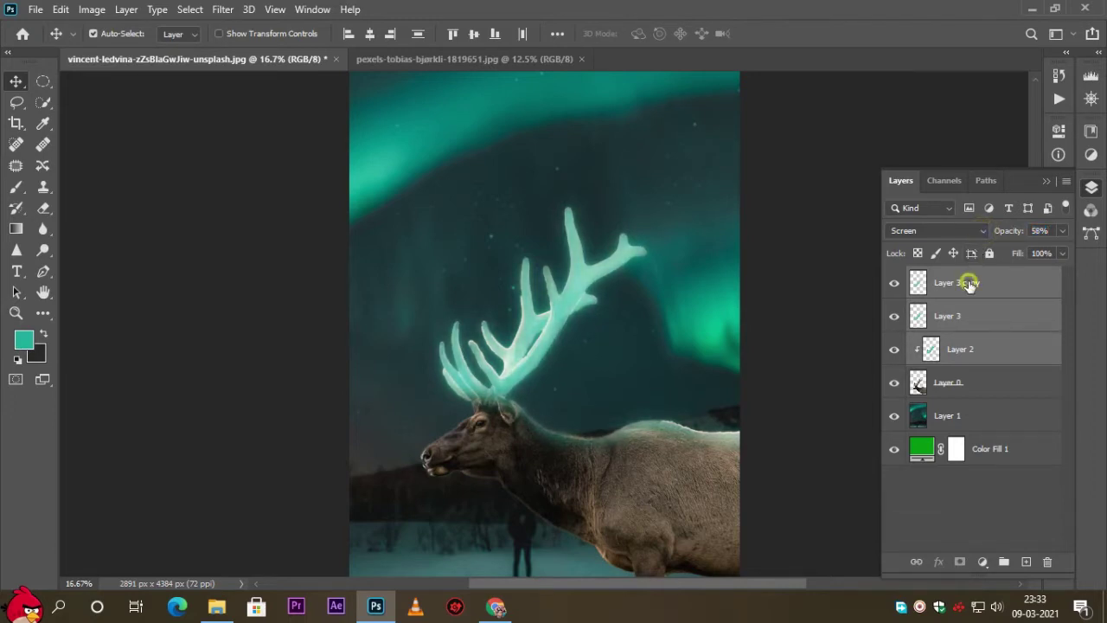
left_click(969, 284)
Step: Add a new Layer 4 with the Screen blend mode
left_click(1025, 562)
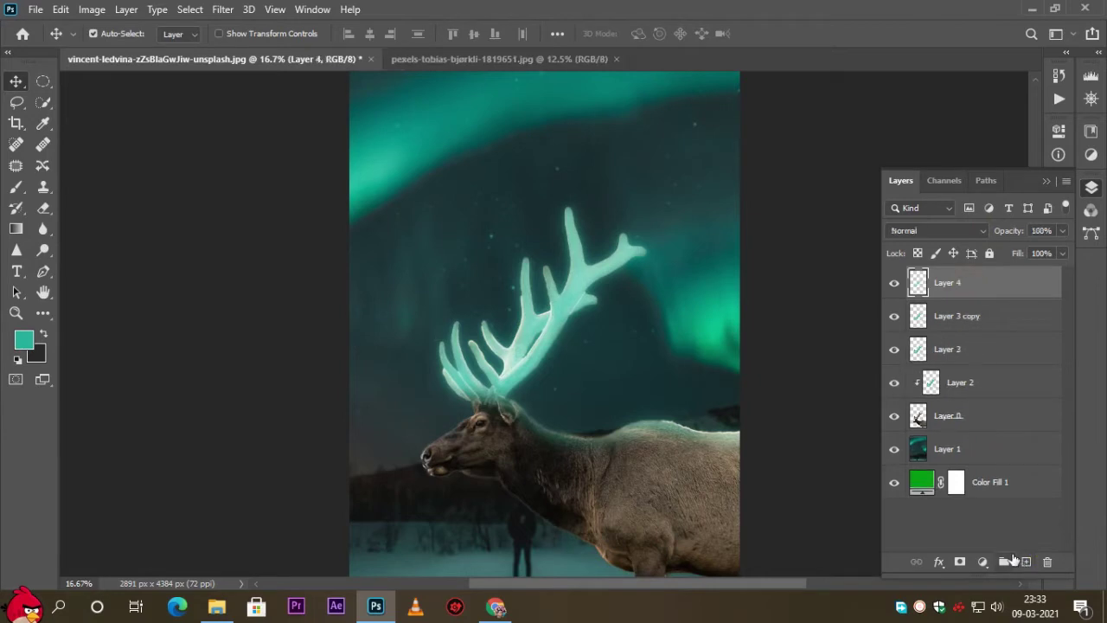
left_click(14, 186)
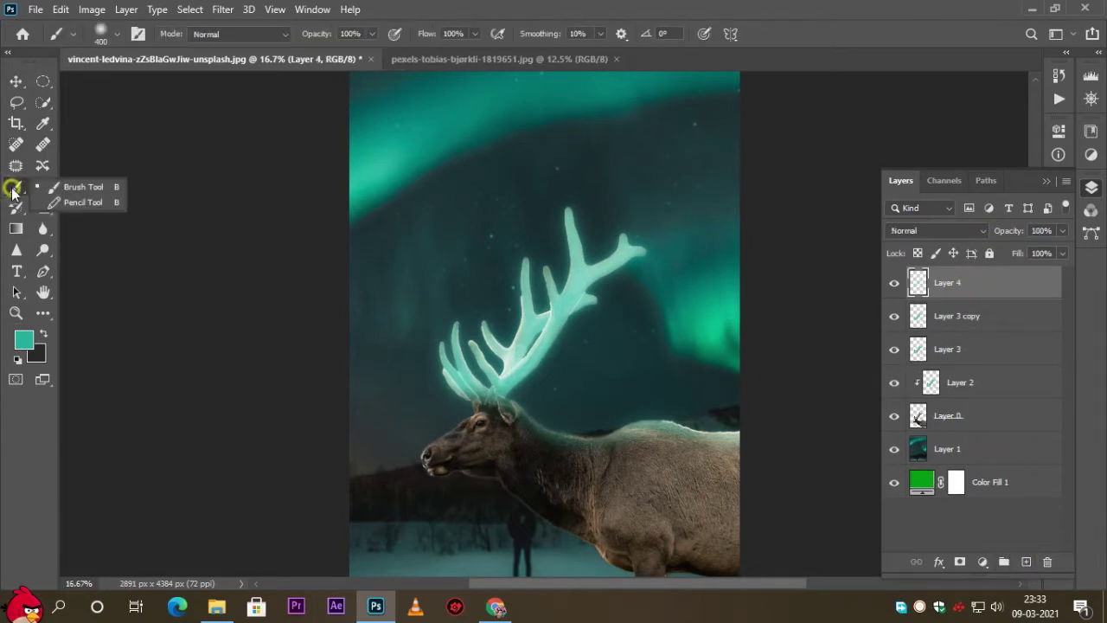
left_click(722, 7)
left_click(924, 230)
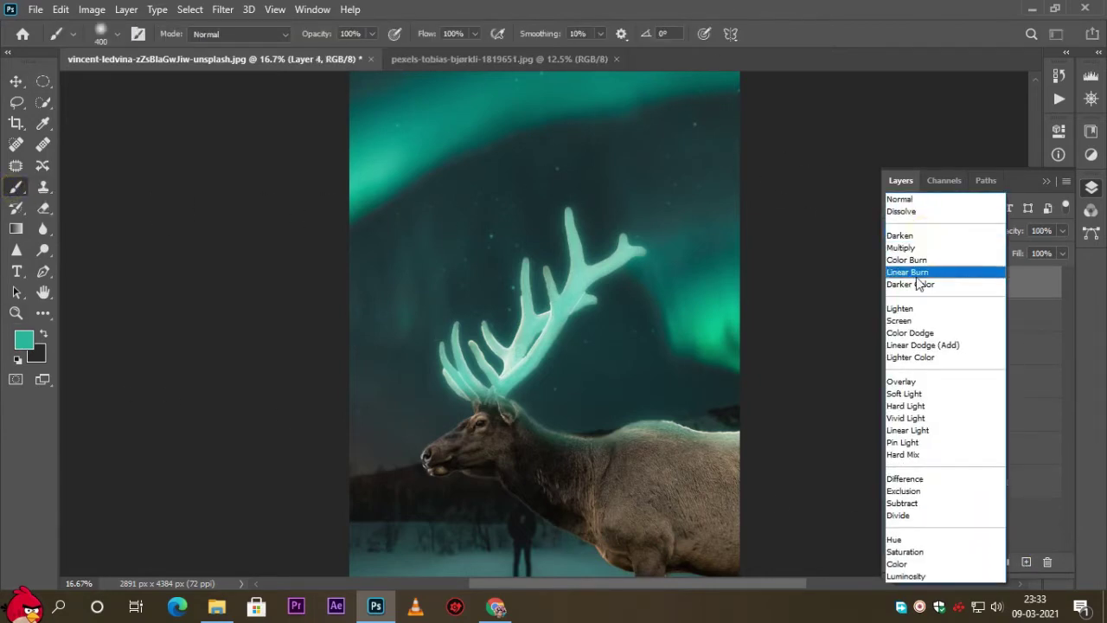
left_click(895, 316)
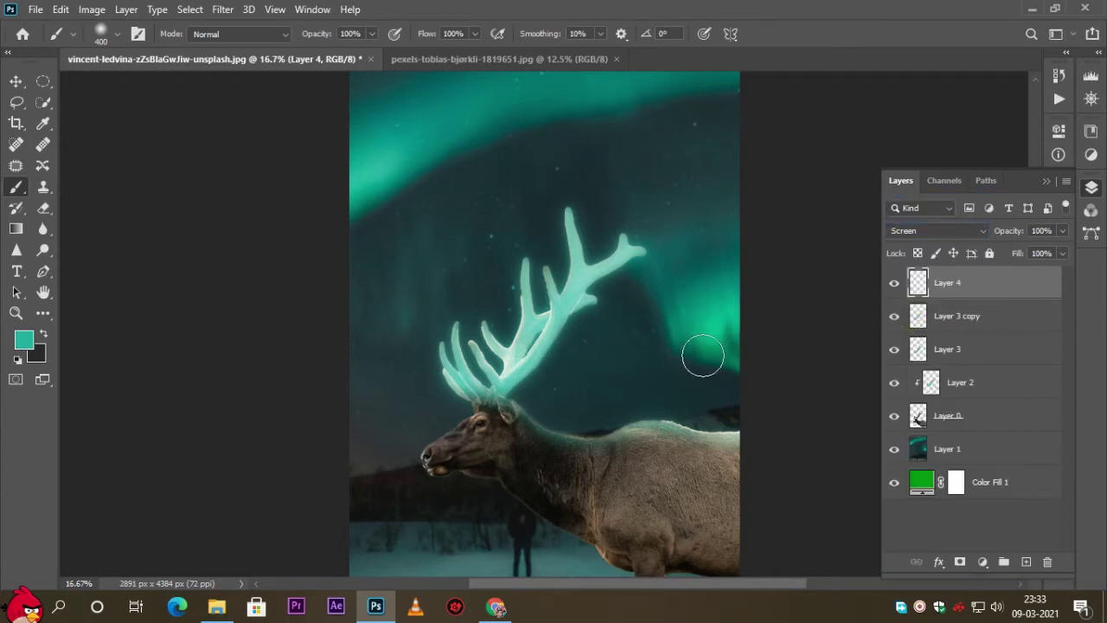
scroll(699, 354, "down", 2)
scroll(700, 354, "down", 2)
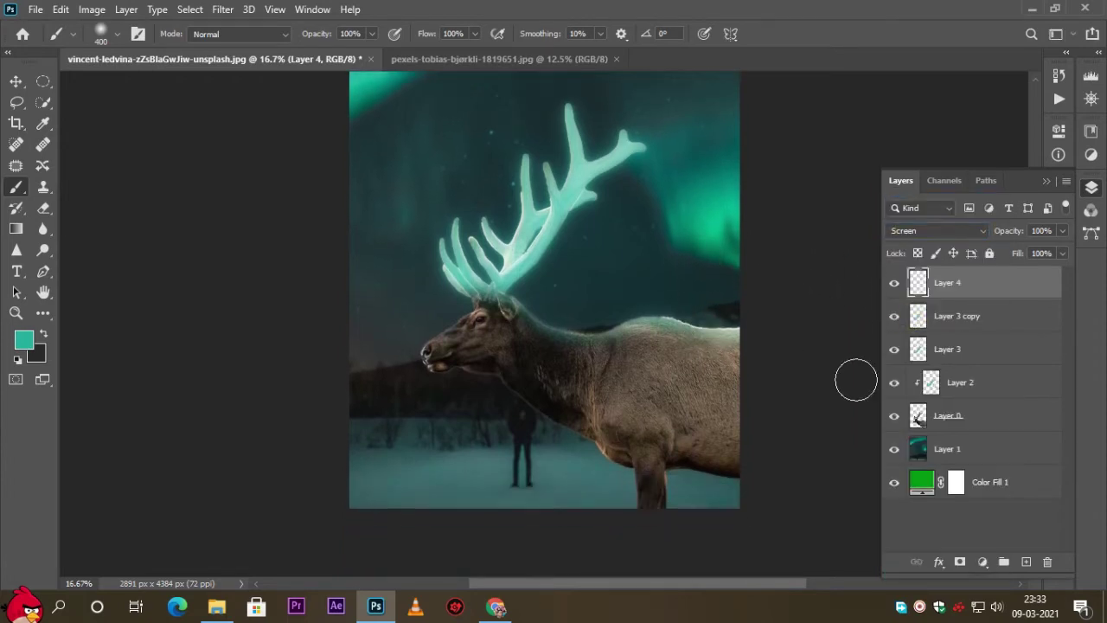
Step: Enlarge the brush to 600 px and release Layer 2 from its clipping mask
left_click(918, 419, "ctrl")
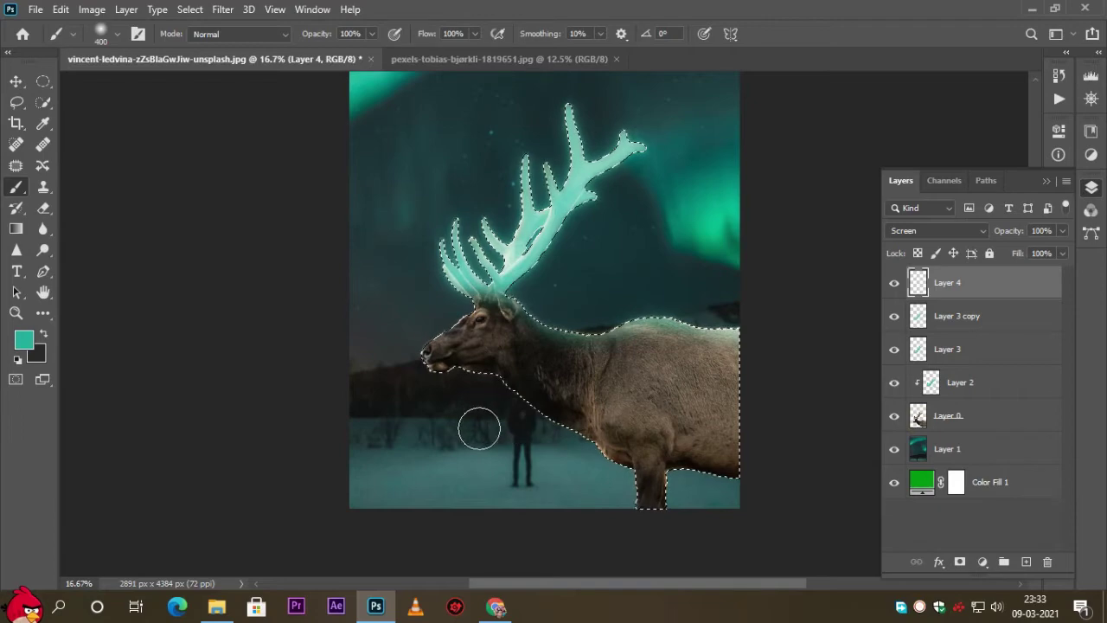
key("bracketright")
key("bracketright")
key("bracketright")
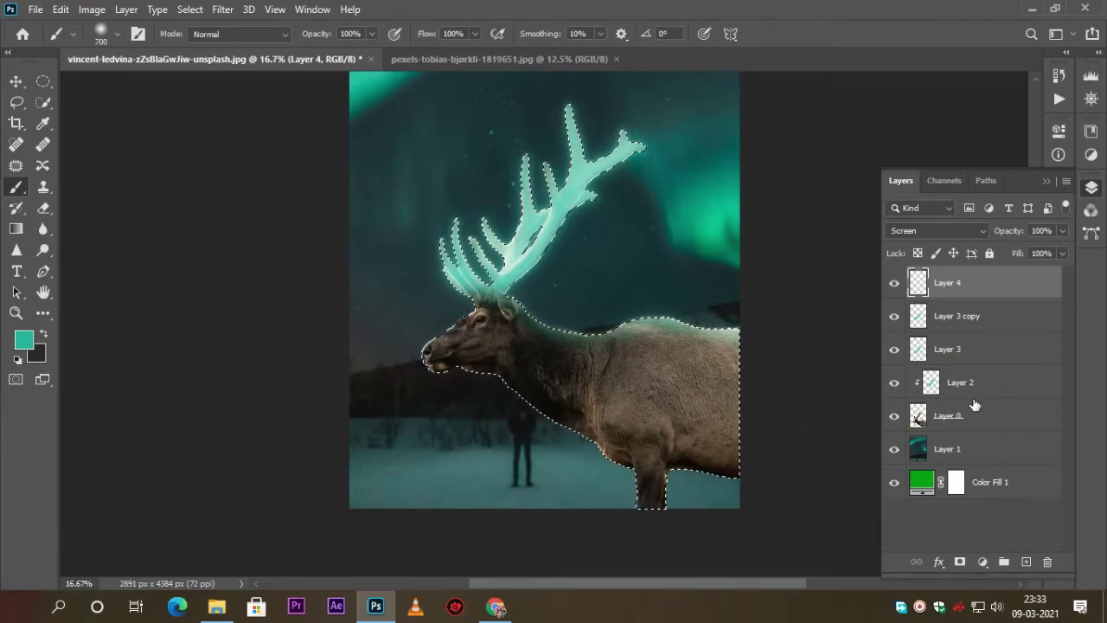
left_click(973, 385)
right_click(973, 385)
left_click(1006, 383)
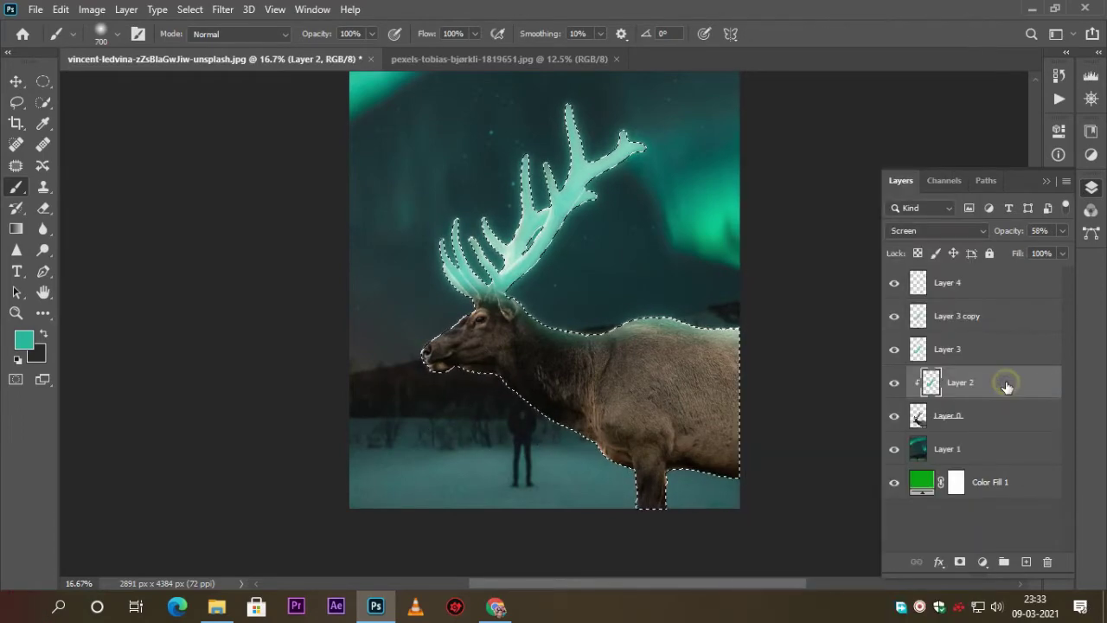
key("ctrl+d")
right_click(1006, 387)
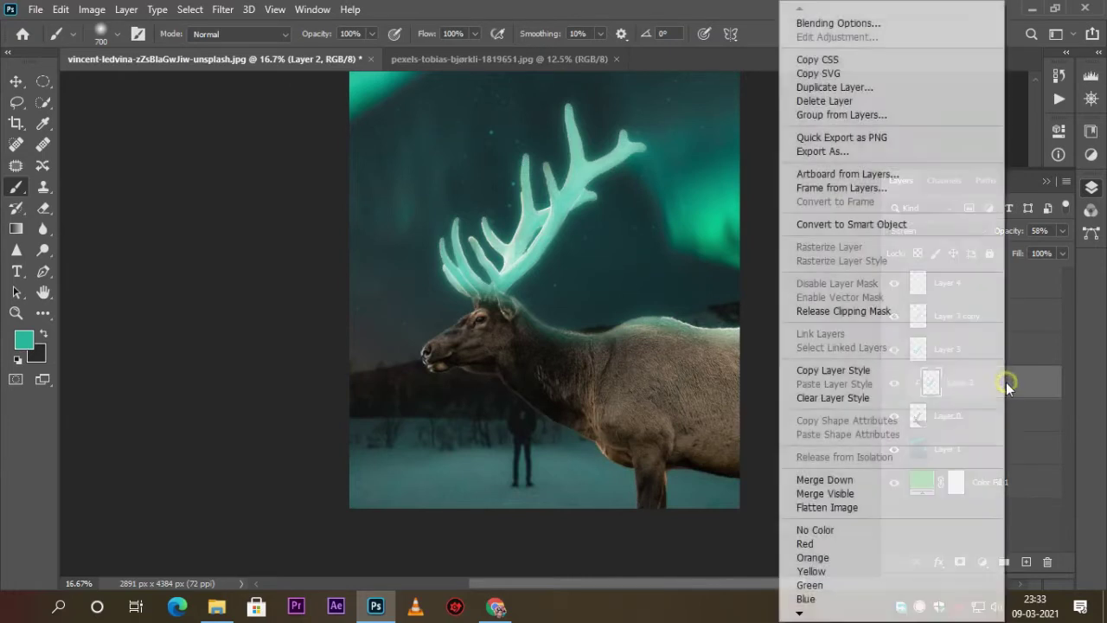
left_click(837, 309)
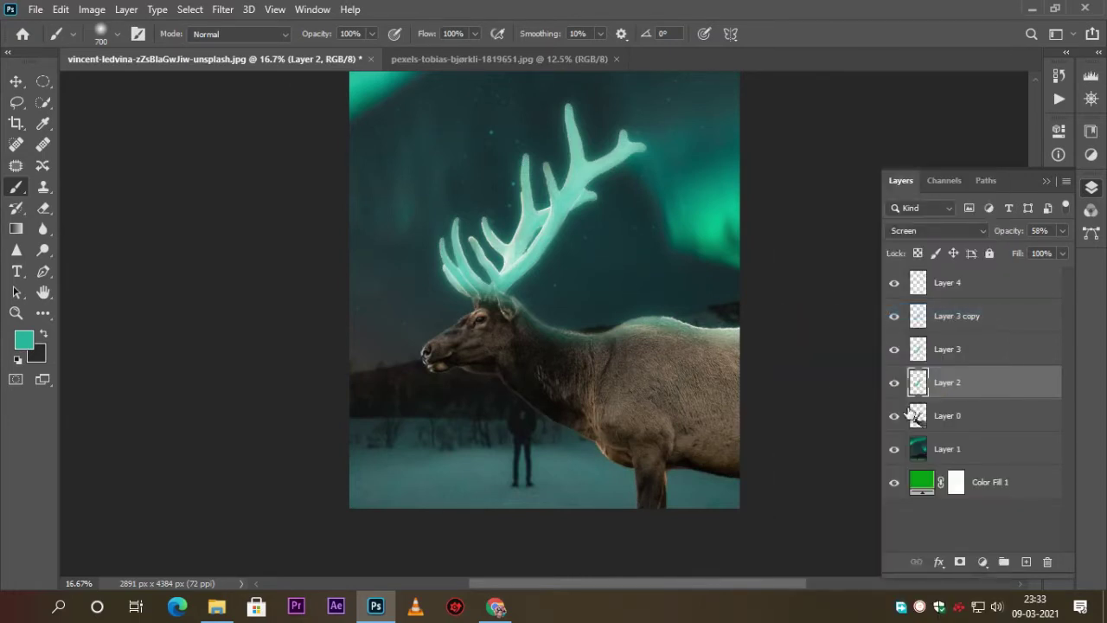
Step: On Layer 4, paint teal light inside the deer outline at 70% brush opacity
left_click(971, 297)
left_click(918, 415, "ctrl")
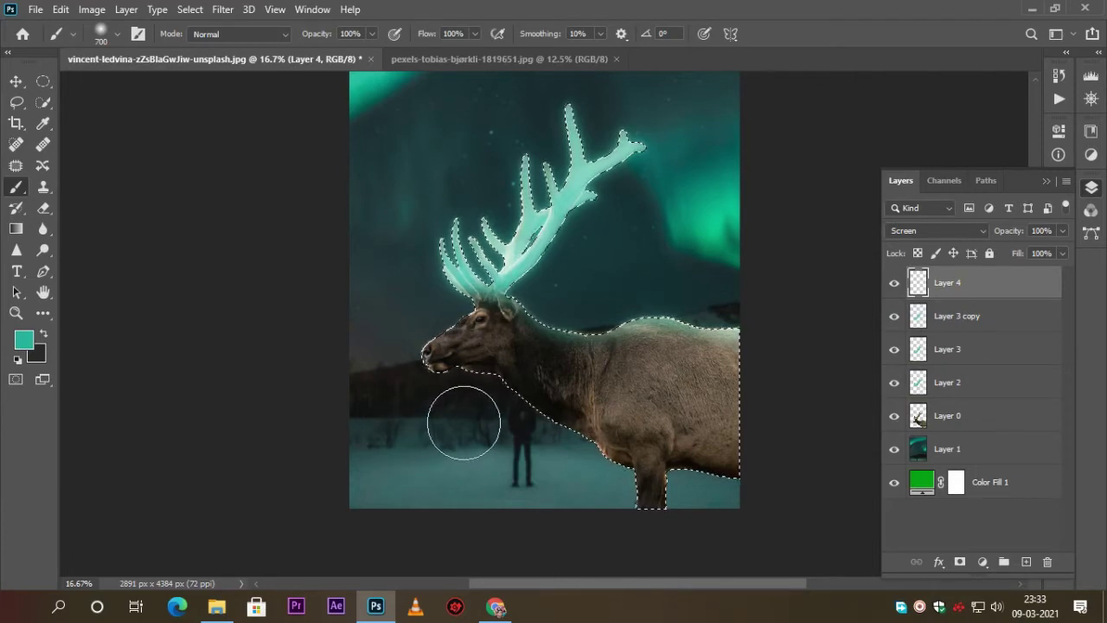
left_click_drag(317, 34, 302, 34)
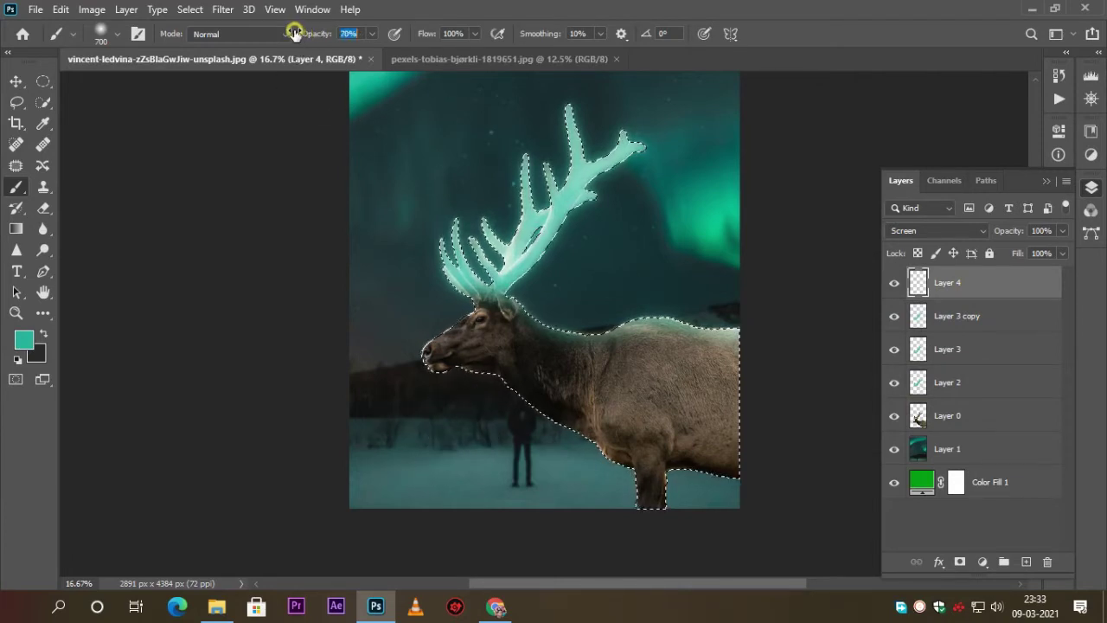
left_click(476, 421)
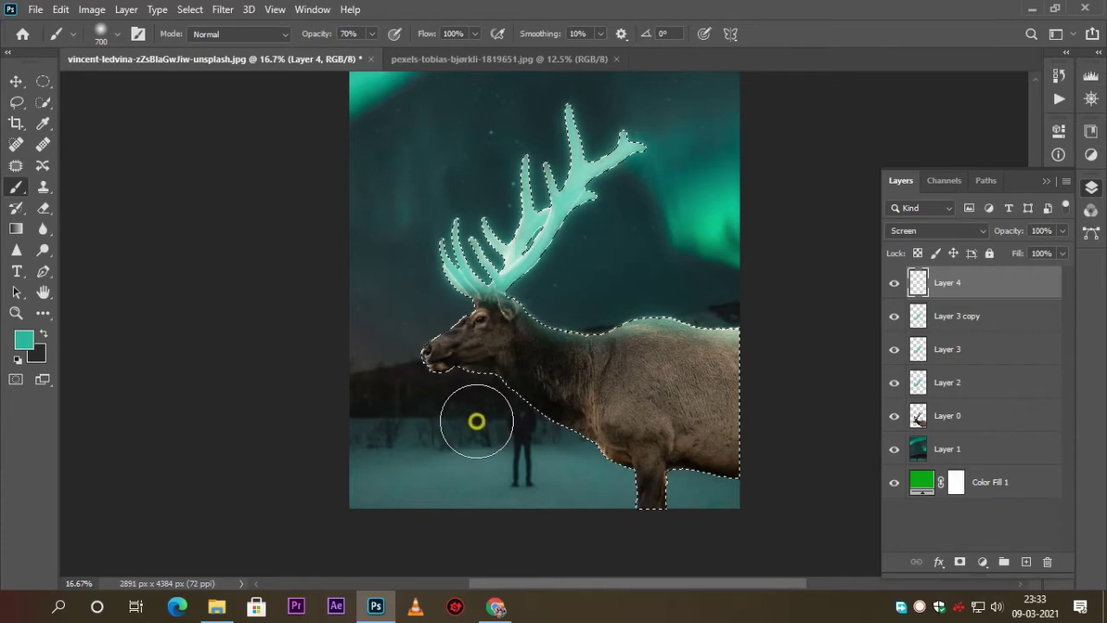
left_click_drag(477, 421, 518, 467)
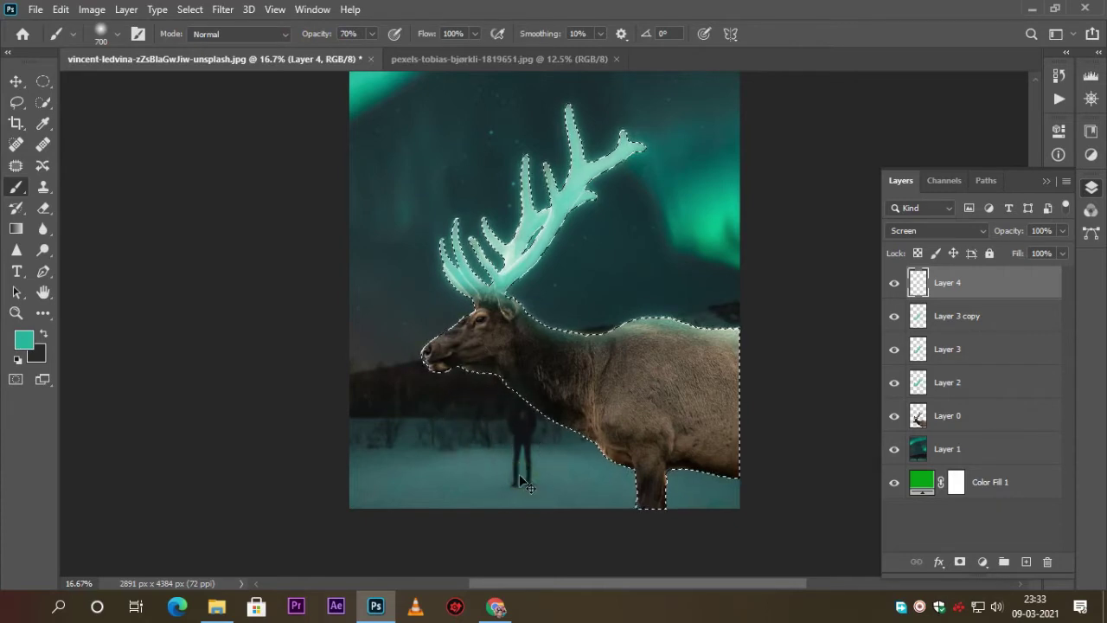
left_click(705, 513)
left_click(728, 268)
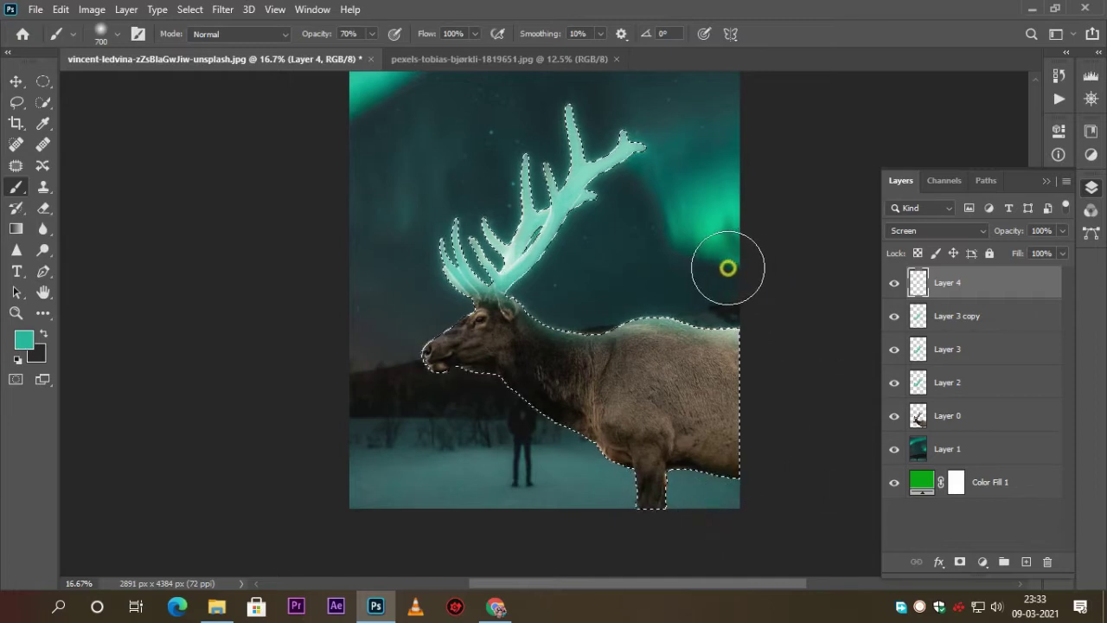
left_click(388, 308)
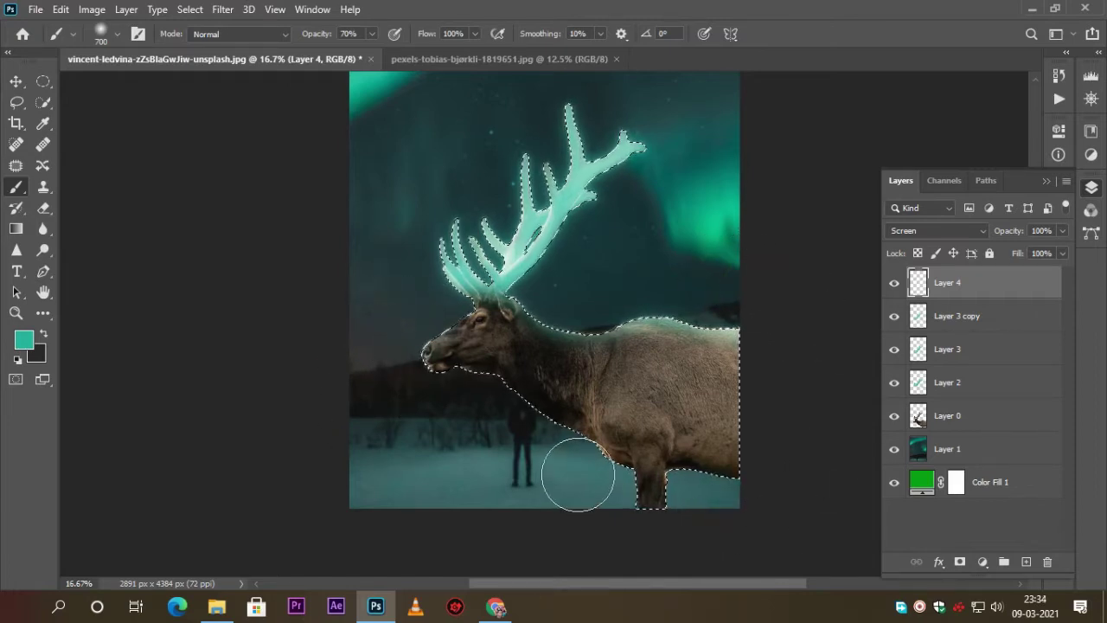
key("ctrl+d")
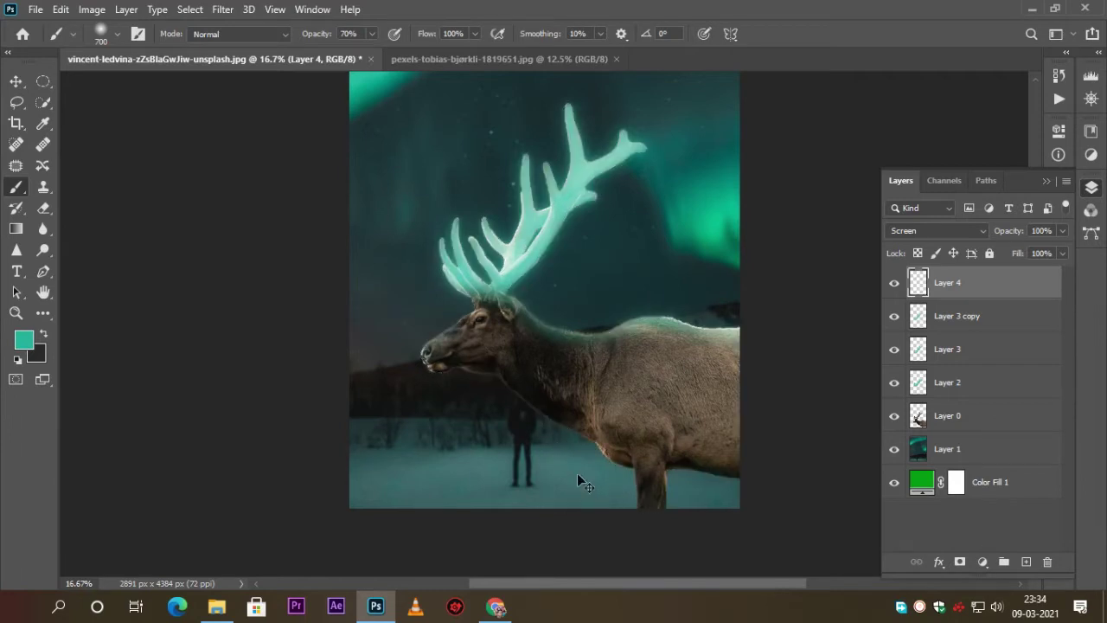
Step: Fit the whole image in the window and return to the Move tool
key("ctrl+minus")
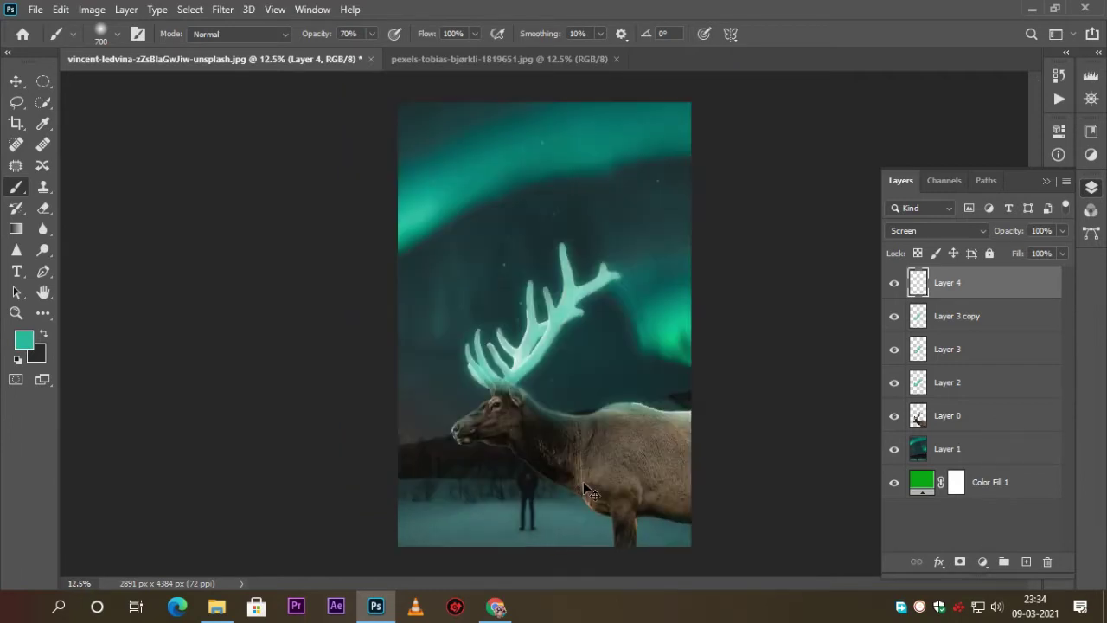
key("ctrl+minus")
key("ctrl+plus")
left_click(17, 80)
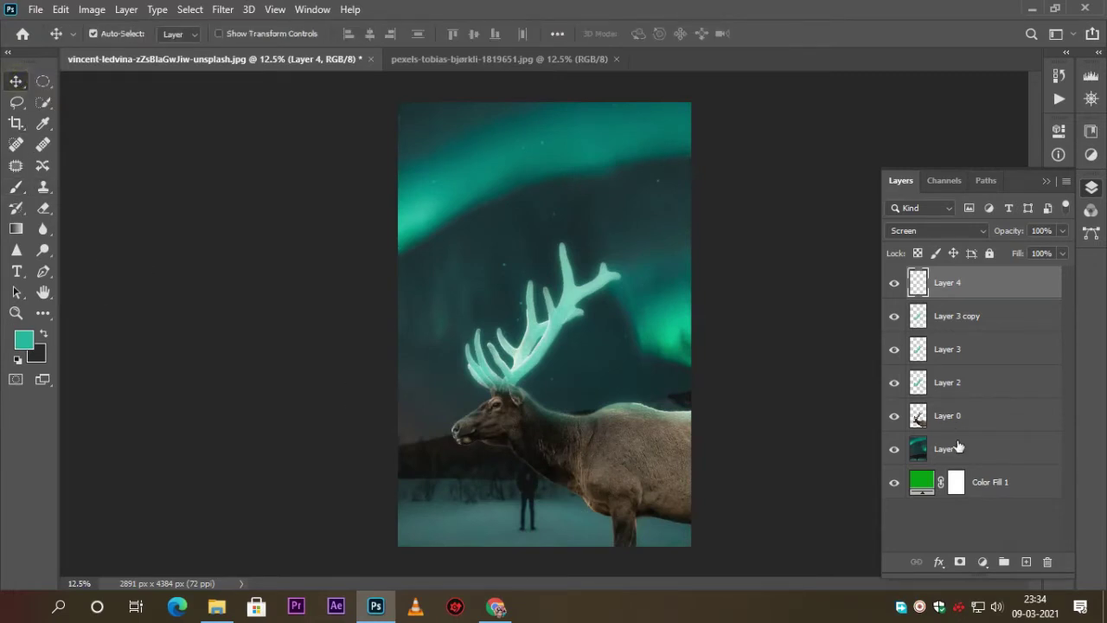
Step: Clip a Brightness/Contrast adjustment to Layer 1: brightness -56, contrast 26
left_click(956, 445)
left_click(980, 564)
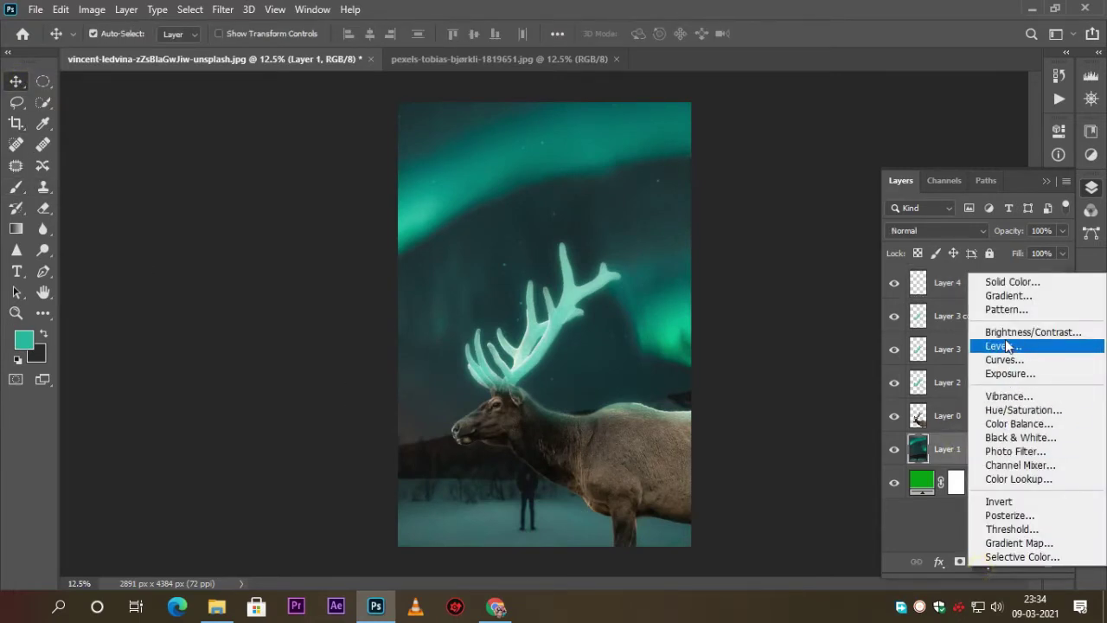
left_click(1003, 331)
left_click(919, 416)
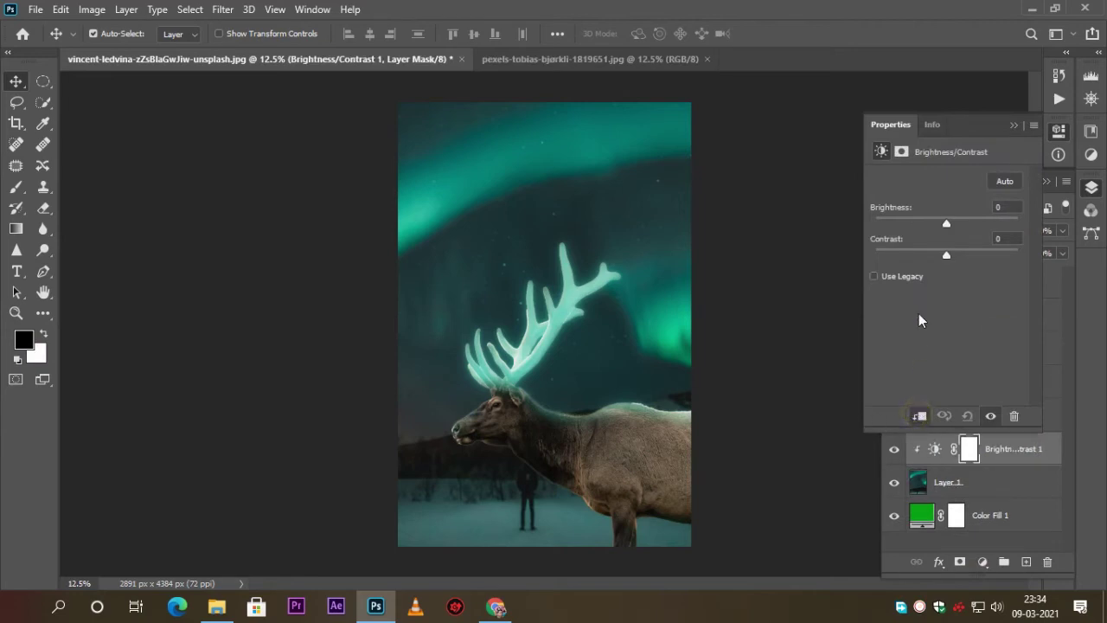
left_click_drag(946, 225, 924, 223)
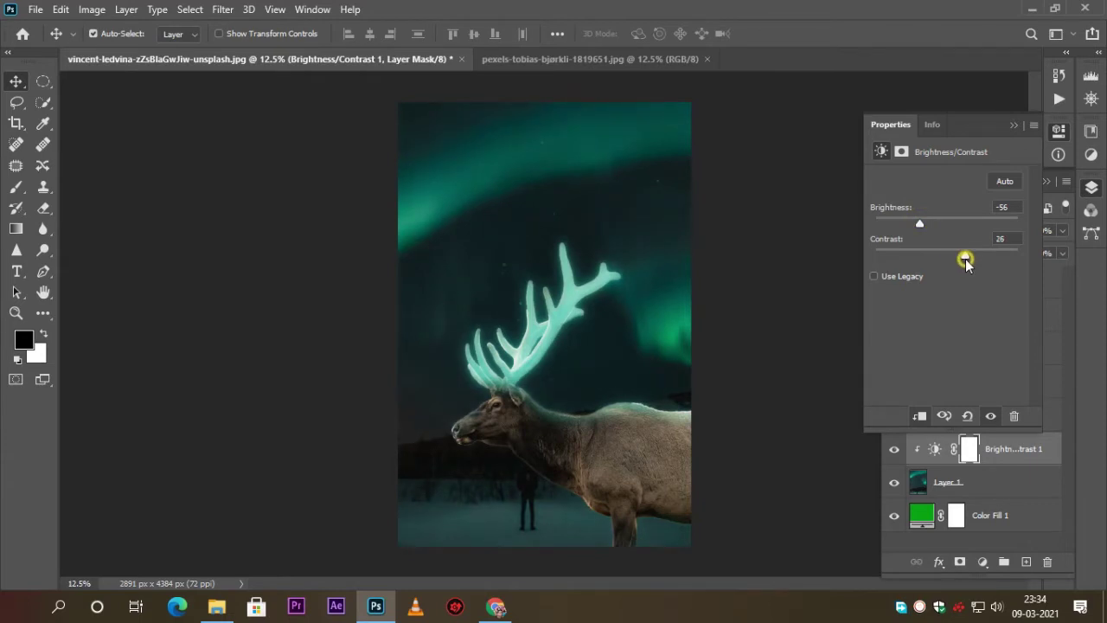
left_click(1014, 125)
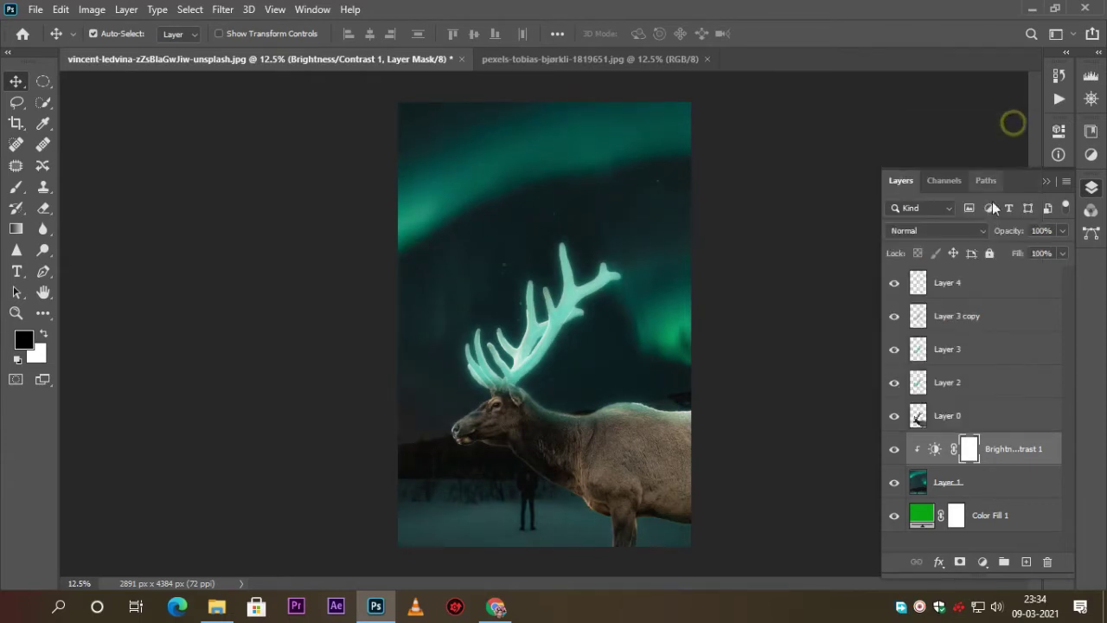
left_click(975, 381)
Step: Set Layer 2 to 8% opacity, lower Layer 3, raise Layer 3 copy to 86%
left_click_drag(1012, 237, 959, 233)
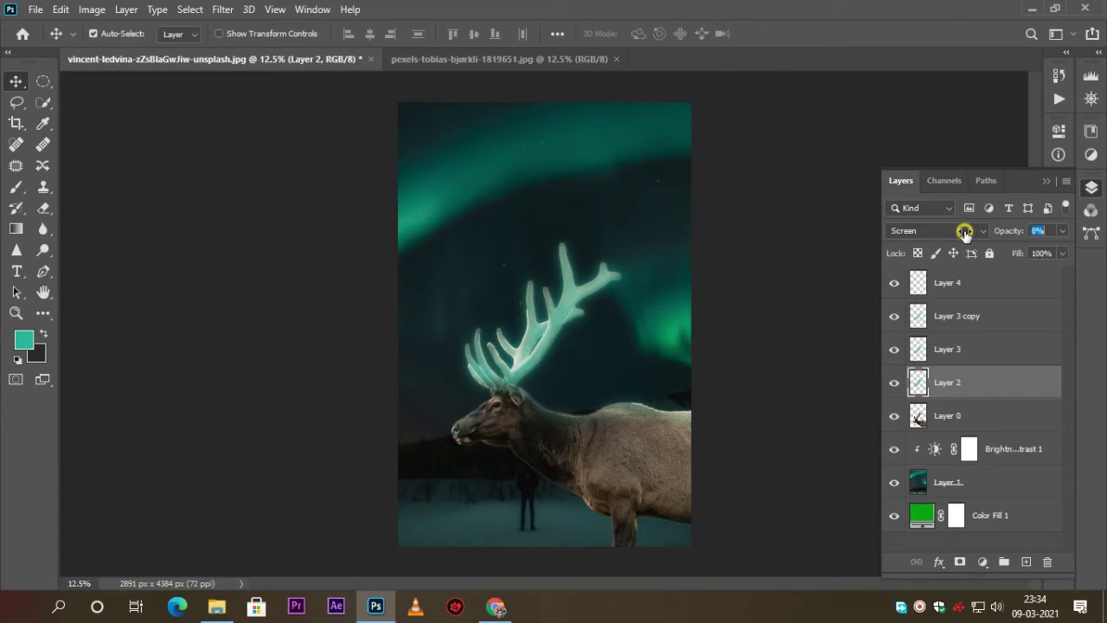
left_click_drag(965, 231, 964, 231)
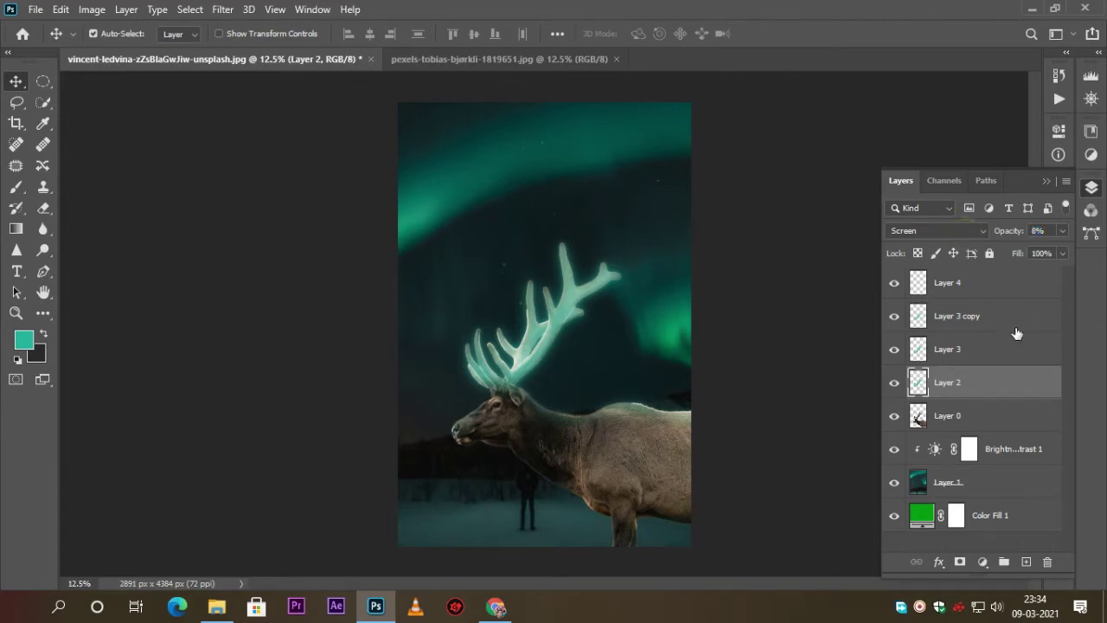
left_click(976, 351)
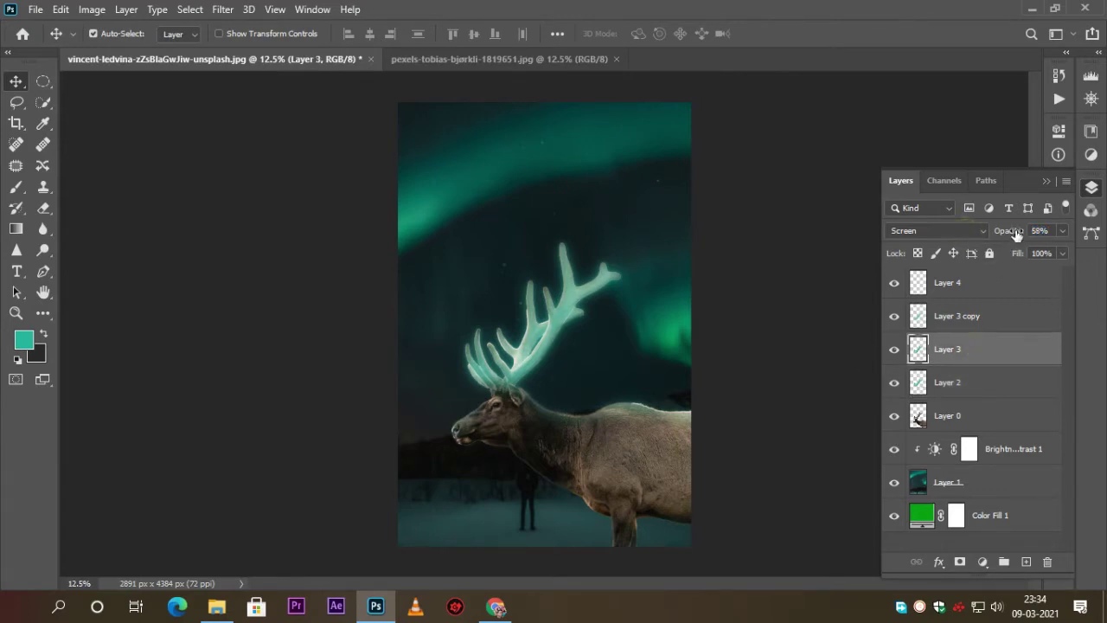
mouse_move(1016, 236)
left_mouse_down()
mouse_move(1003, 234)
mouse_move(1068, 235)
mouse_move(992, 234)
mouse_move(1015, 242)
left_mouse_up()
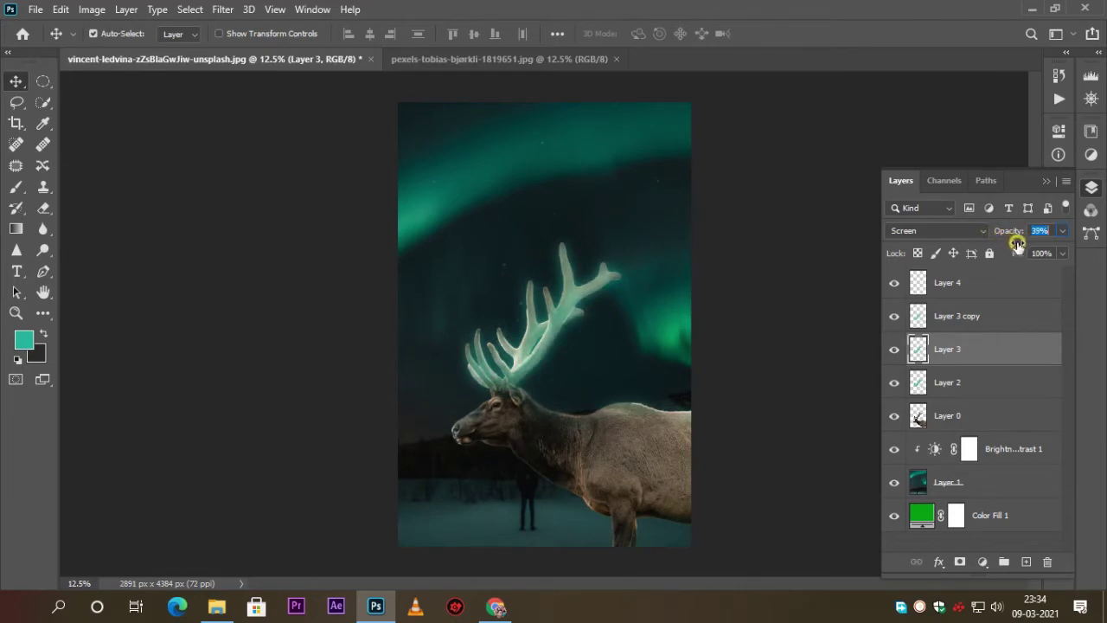
left_click(984, 316)
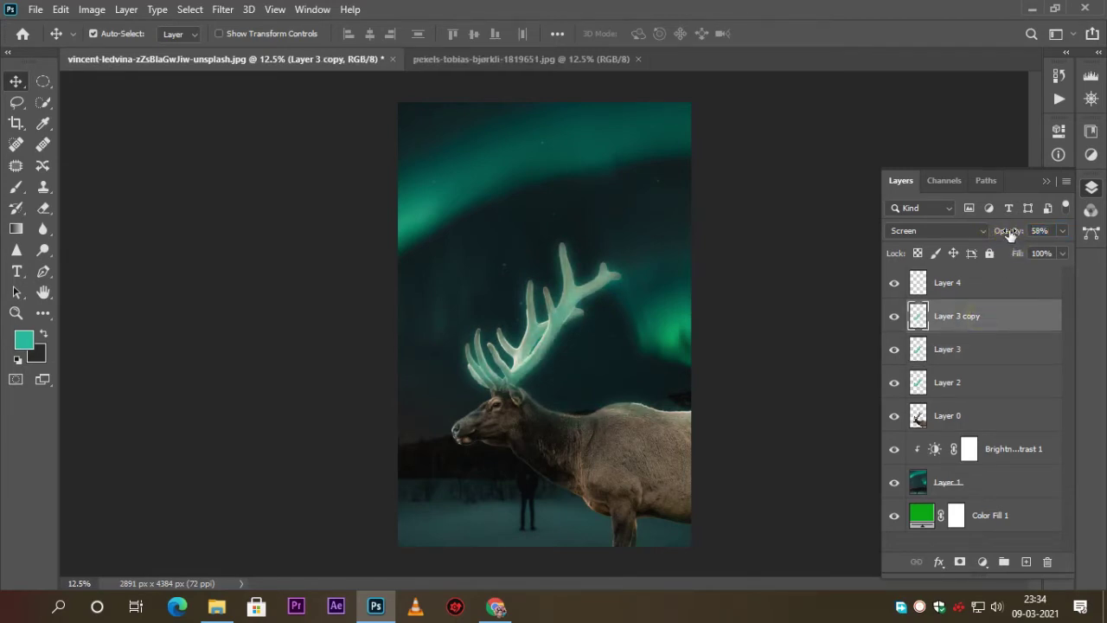
left_click_drag(1010, 235, 1033, 232)
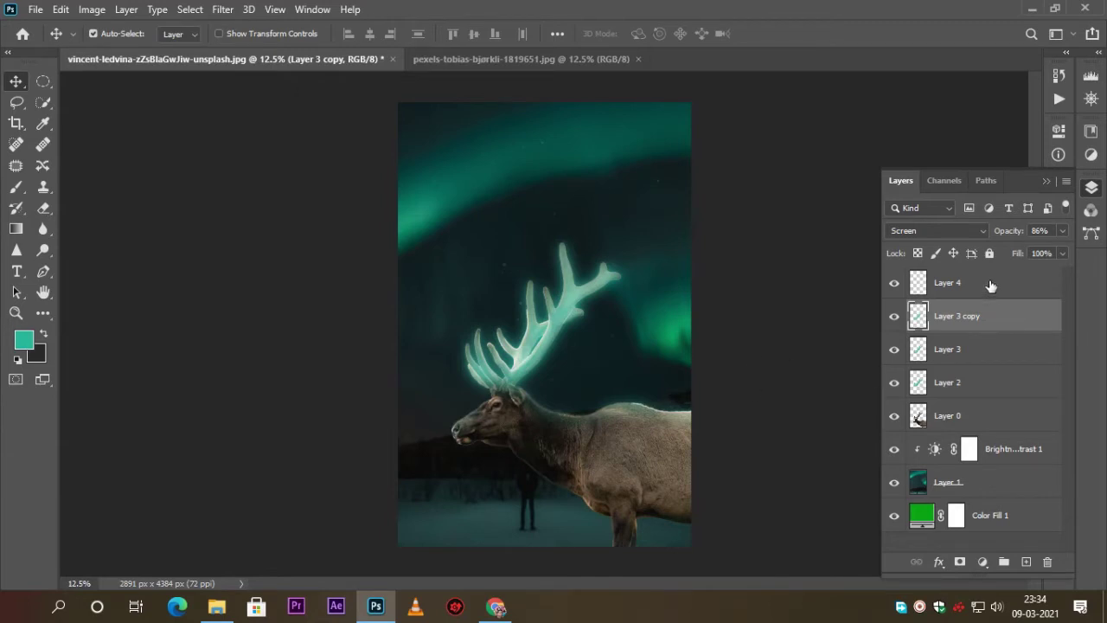
left_click(991, 284)
left_click(976, 421)
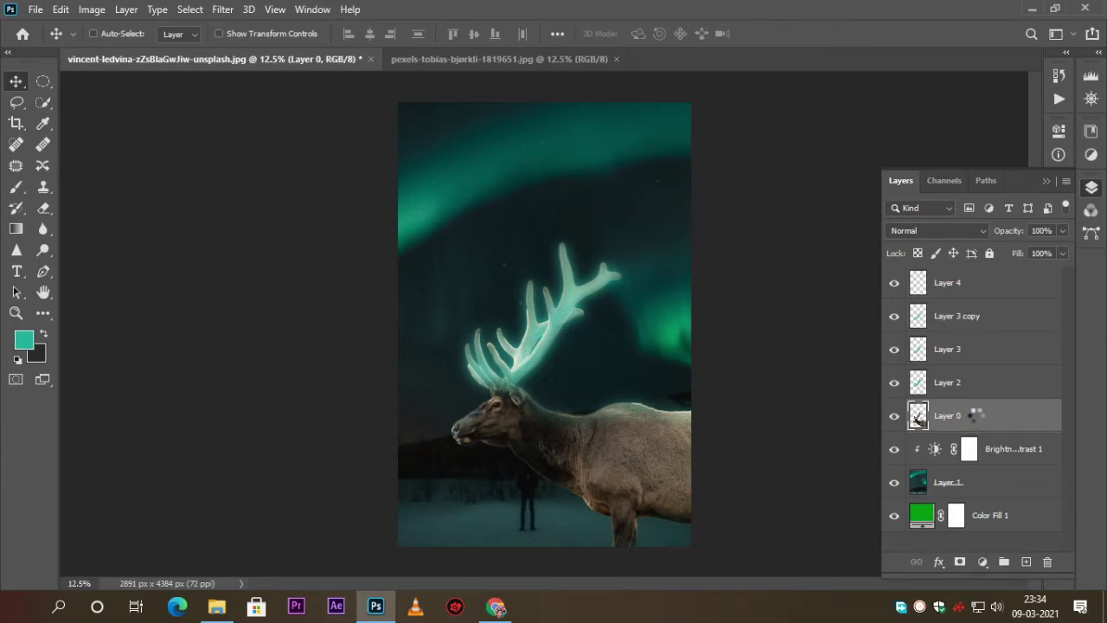
Step: In the Camera Raw filter on the elk, set exposure +0.65 and highlights -94
key("ctrl+shift+a")
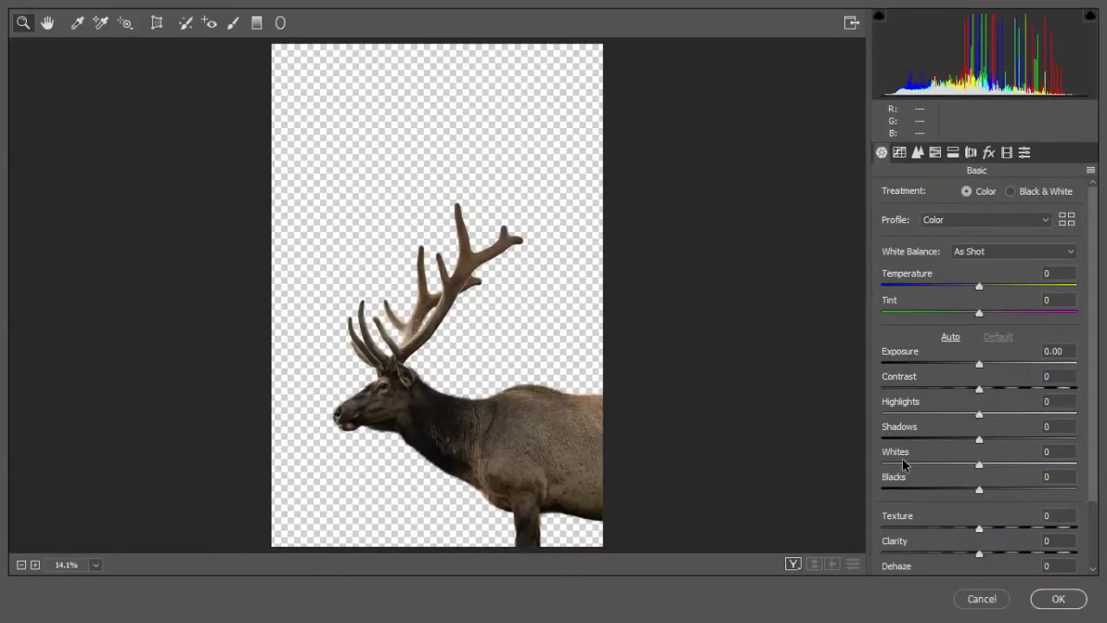
left_click(792, 564)
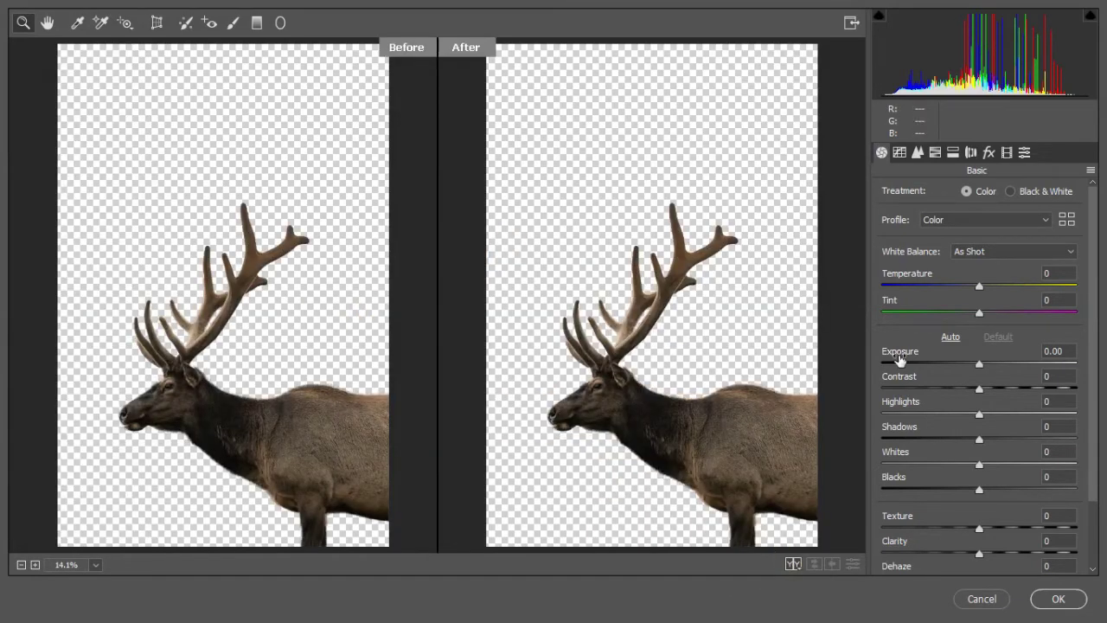
mouse_move(900, 352)
left_mouse_down()
mouse_move(907, 380)
mouse_move(934, 407)
mouse_move(846, 409)
left_mouse_up()
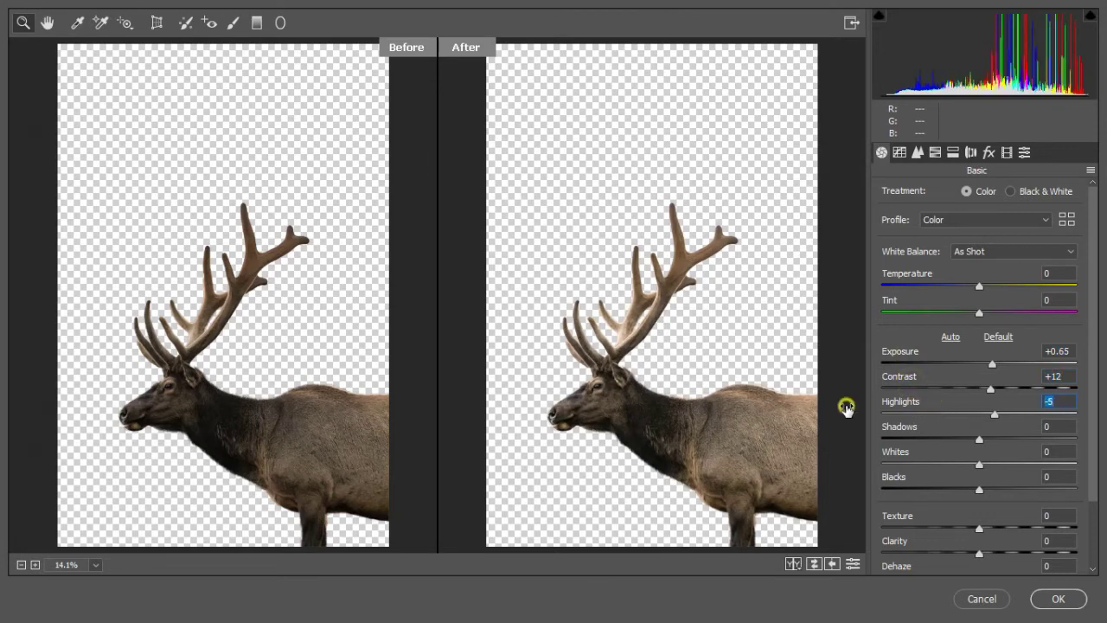
left_click(832, 405)
mouse_move(994, 413)
left_mouse_down()
mouse_move(888, 414)
mouse_move(885, 426)
mouse_move(940, 452)
mouse_move(928, 476)
mouse_move(929, 437)
mouse_move(924, 459)
left_mouse_up()
Step: Lower shadows to -32, boost vibrance to +29, and apply the Camera Raw grade
right_click(683, 313)
left_click(732, 413)
scroll(924, 443, "down", 2)
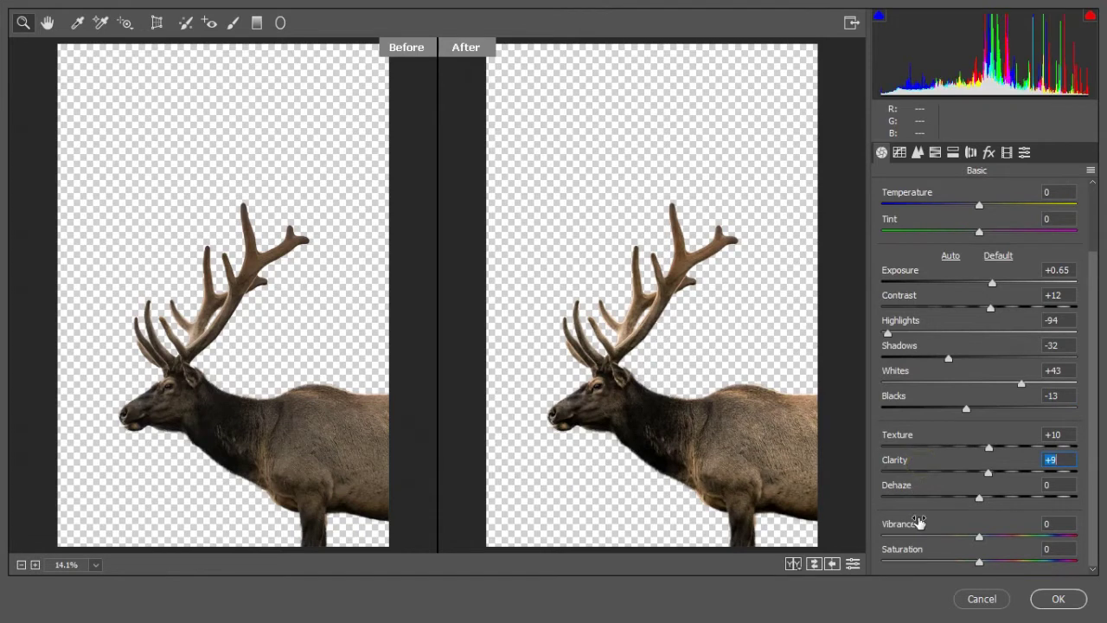
mouse_move(919, 523)
left_mouse_down()
mouse_move(953, 519)
mouse_move(891, 519)
mouse_move(943, 521)
left_mouse_up()
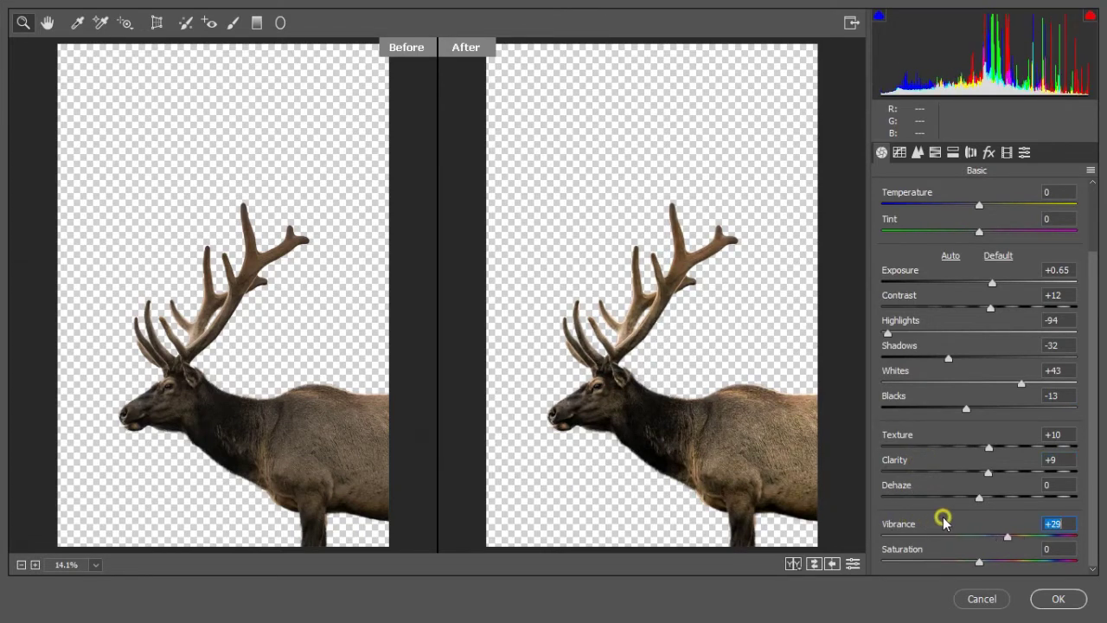
left_click(1058, 599)
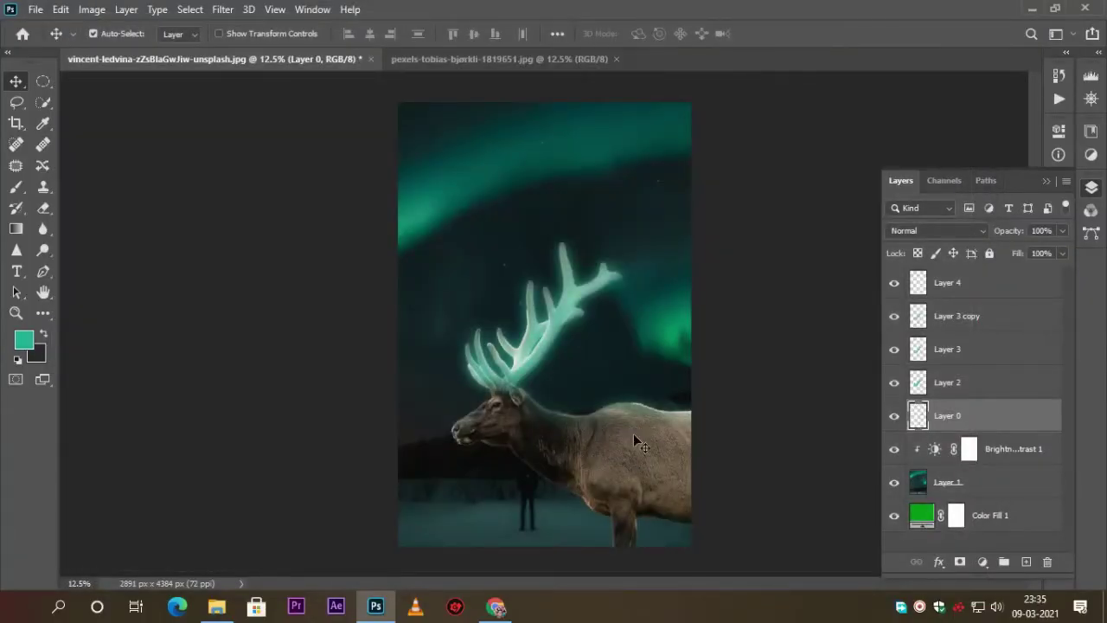
Step: Group Layers 2, 3, 3 copy and 4 into Group 1
left_click(962, 386)
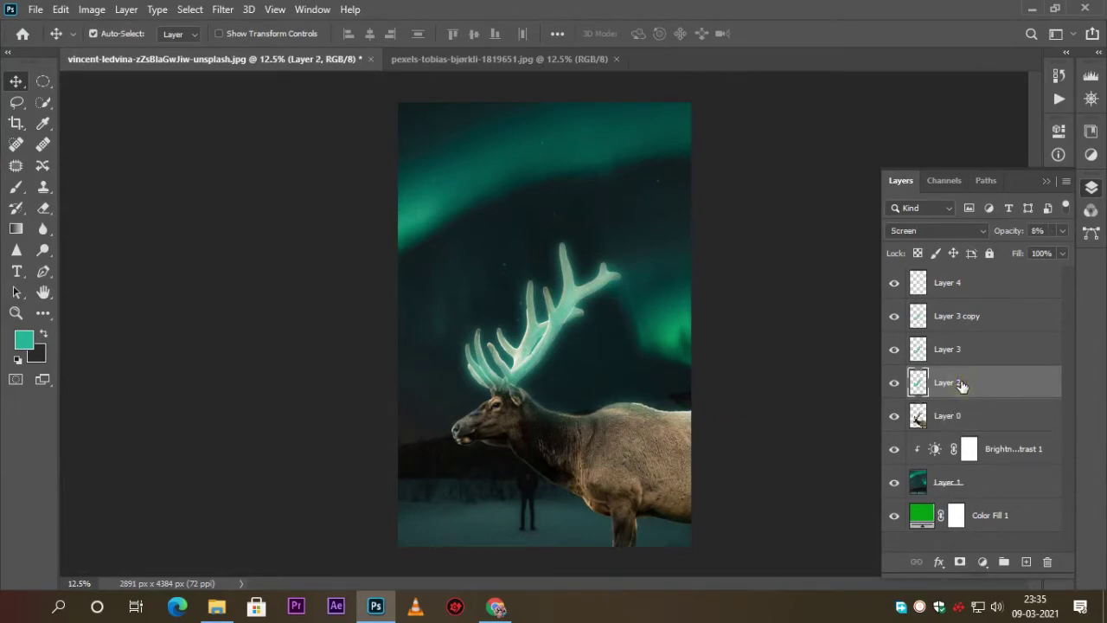
left_click_drag(893, 383, 890, 291)
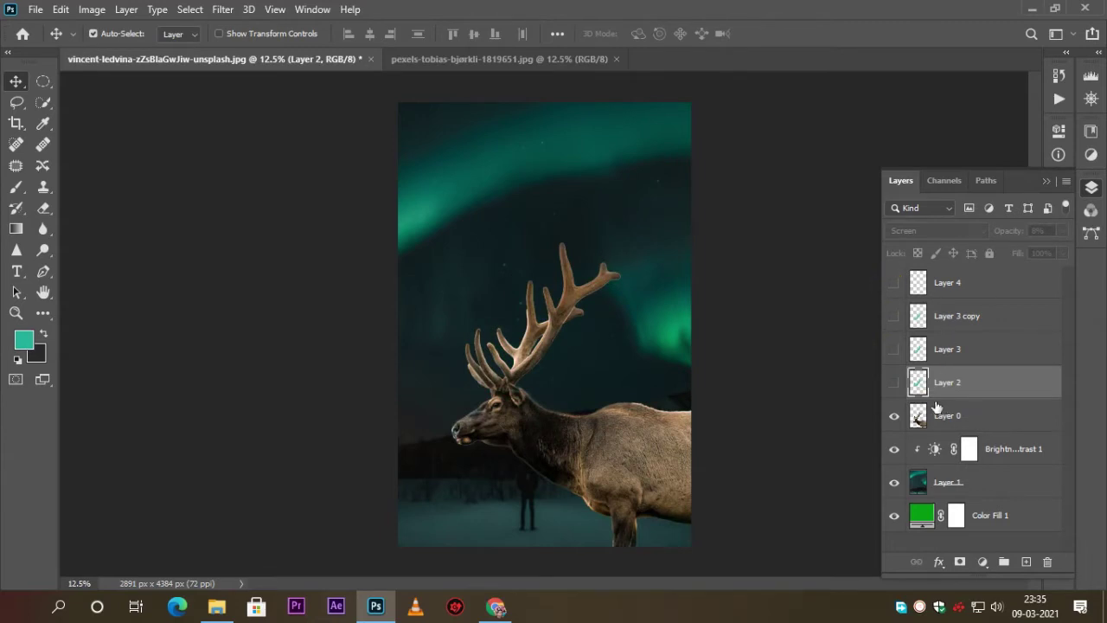
left_click(972, 349, "ctrl")
left_click(973, 318, "ctrl")
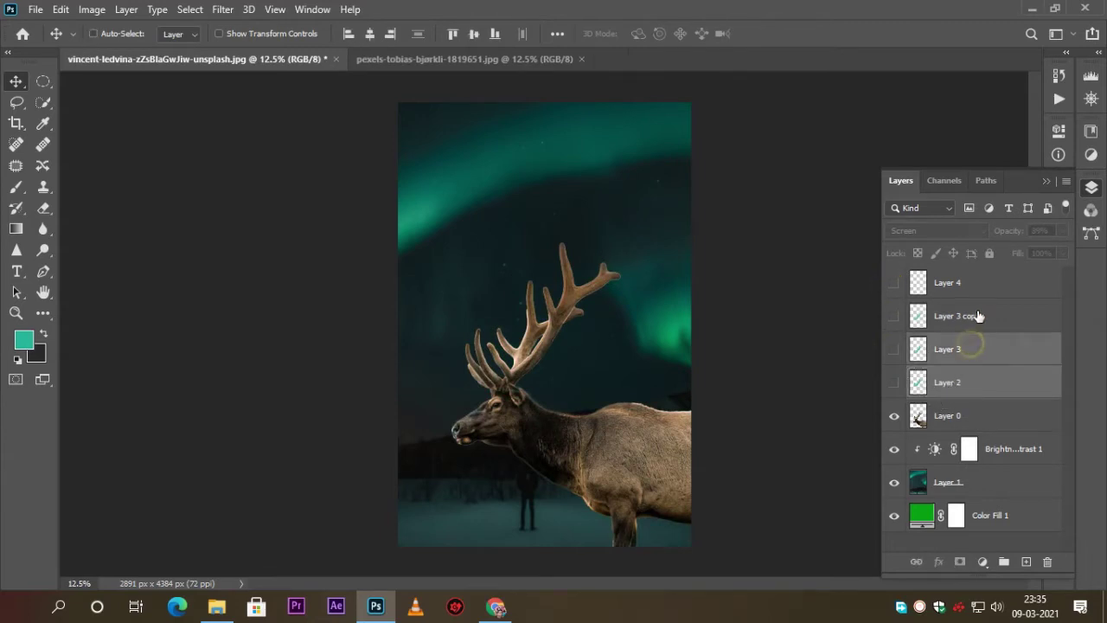
left_click(977, 285, "ctrl")
left_click(1003, 562)
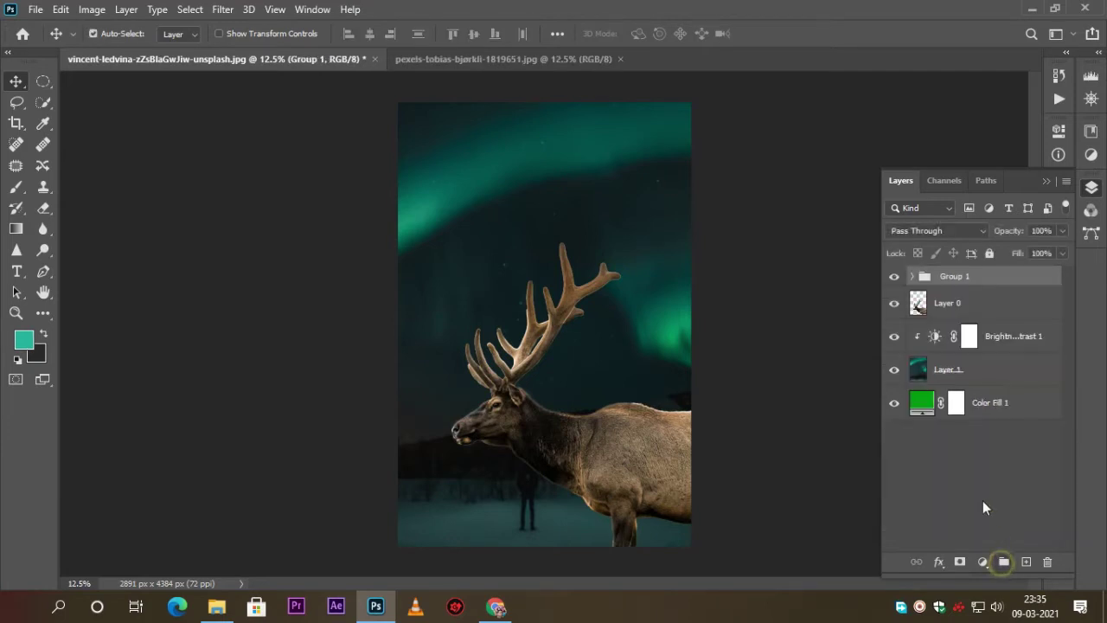
Step: Make the layers inside Group 1 visible, then hide Group 1 and select Layer 0
left_click(912, 276)
left_click(896, 336)
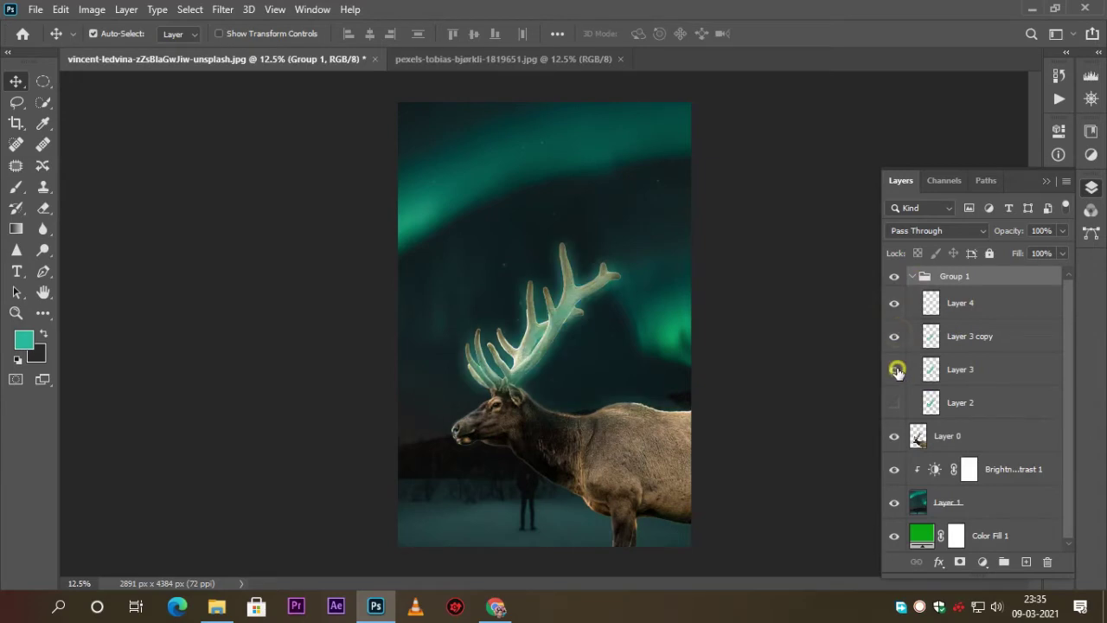
left_click(897, 370)
left_click(894, 402)
left_click(913, 277)
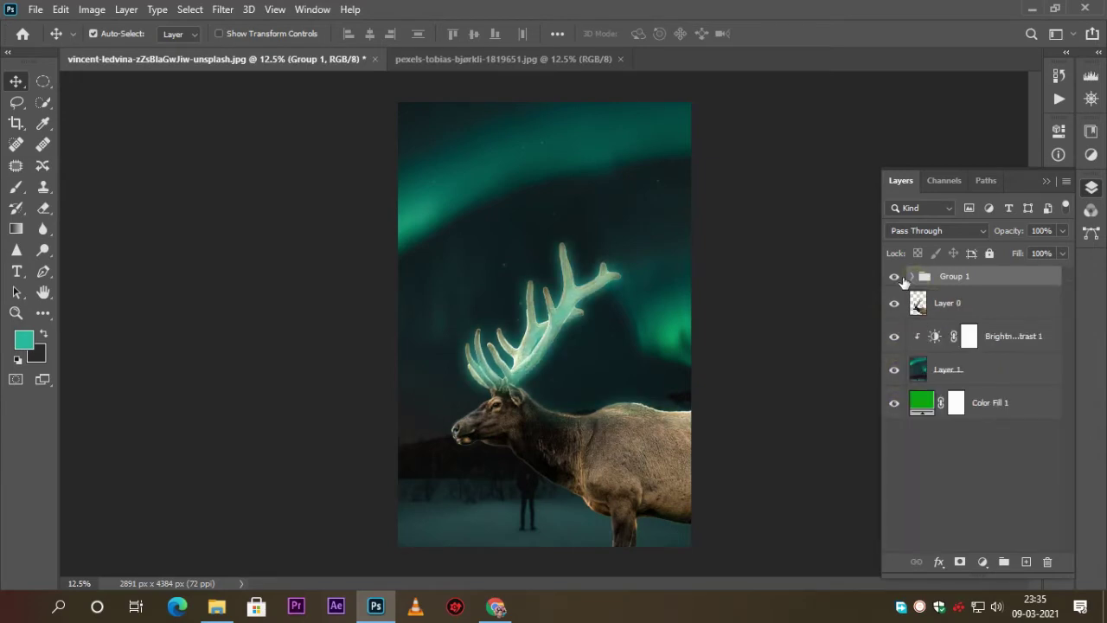
left_click(893, 276)
left_click(893, 276)
left_click(892, 277)
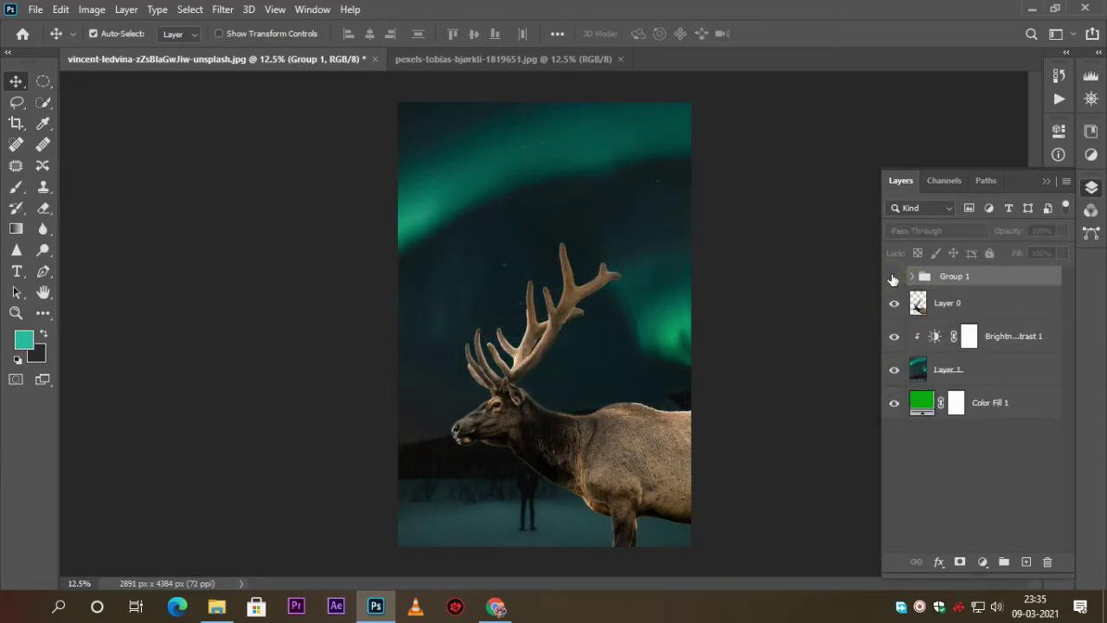
left_click(947, 313)
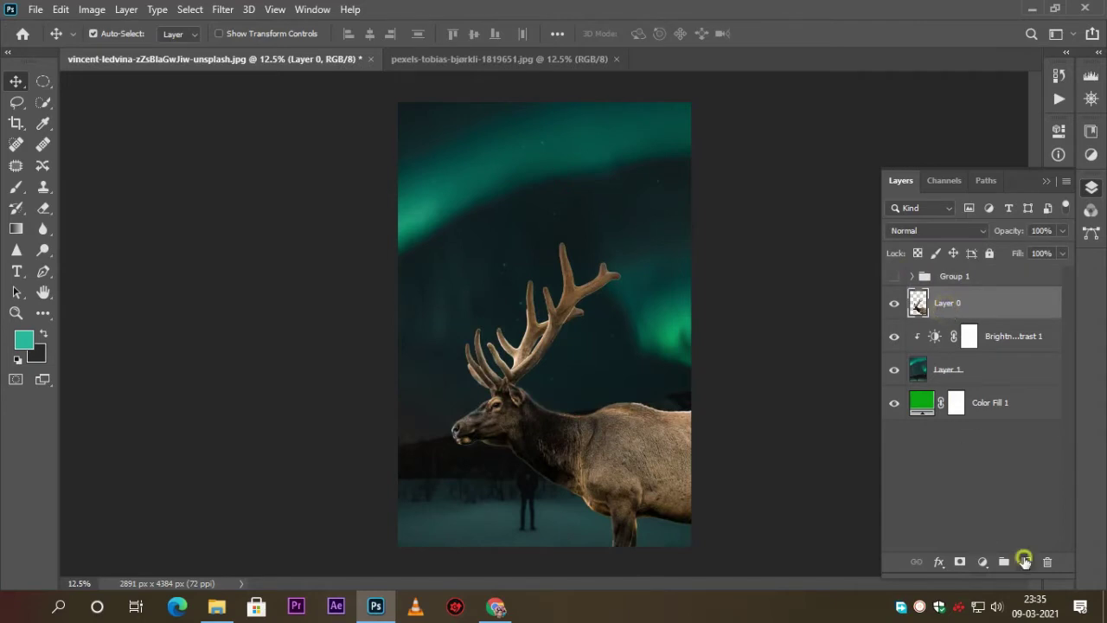
Step: Add a new Layer 5 and set the foreground colour to a bright orange
left_click(1024, 561)
left_click(24, 340)
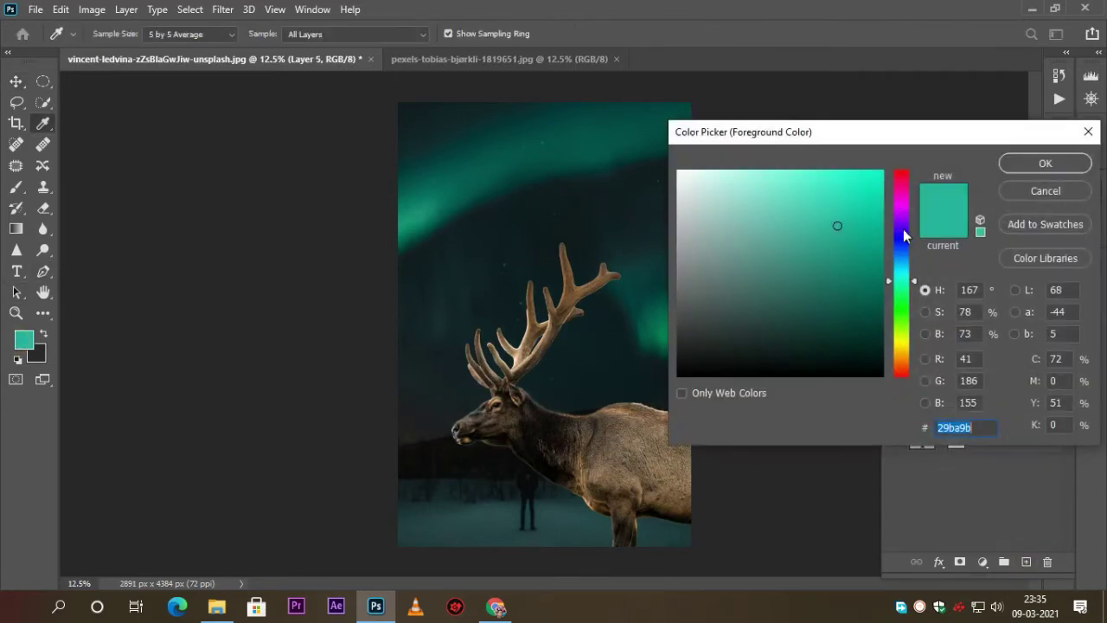
left_click_drag(899, 322, 902, 360)
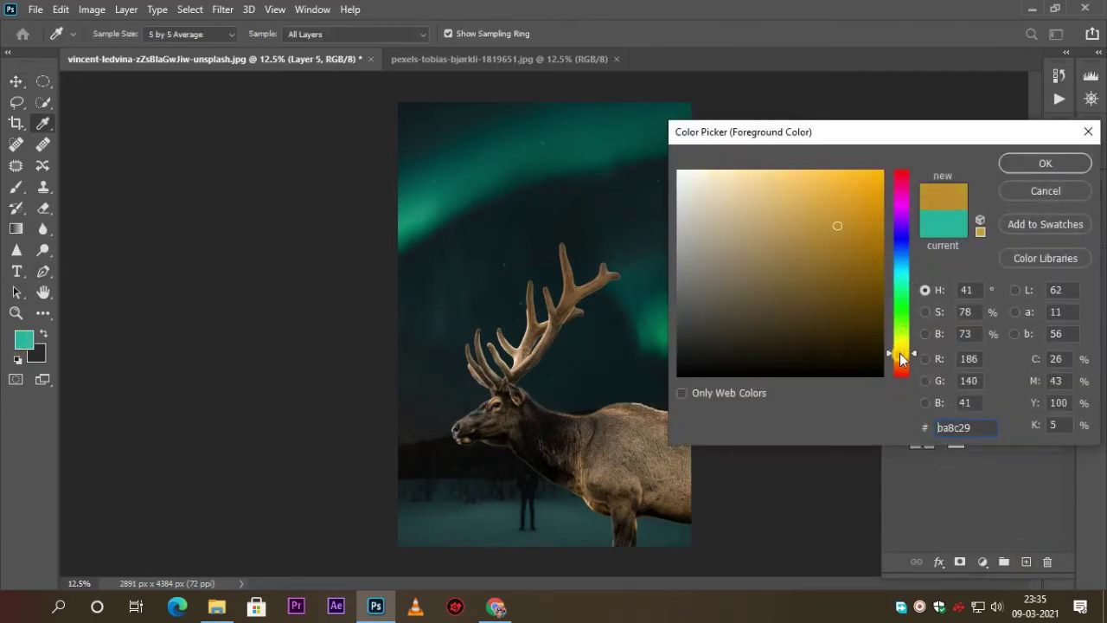
left_click_drag(869, 192, 875, 183)
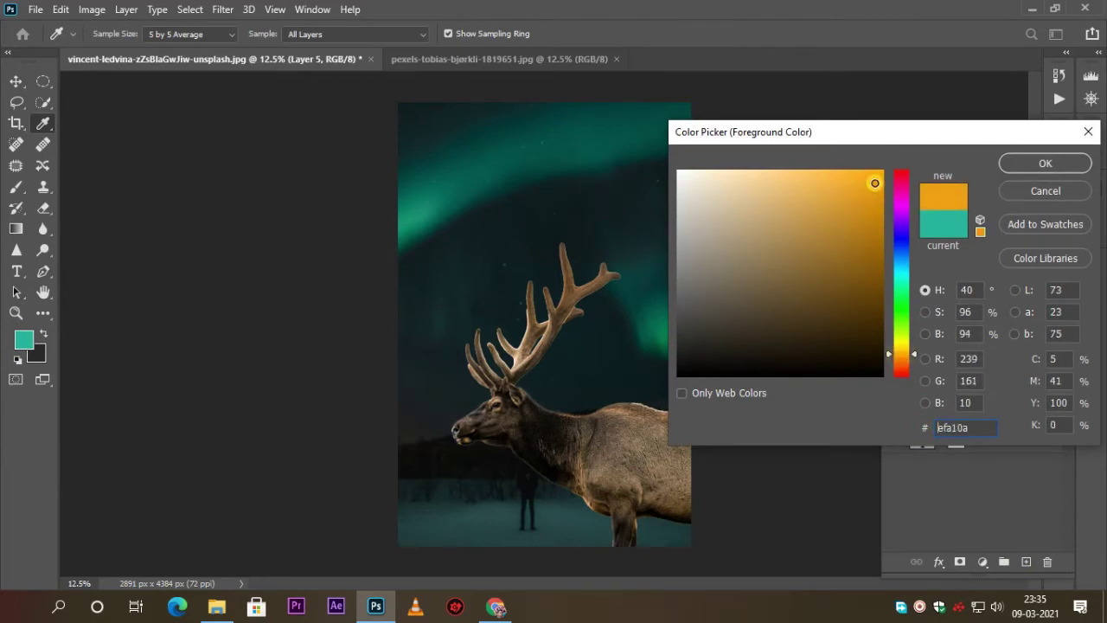
left_click(1004, 162)
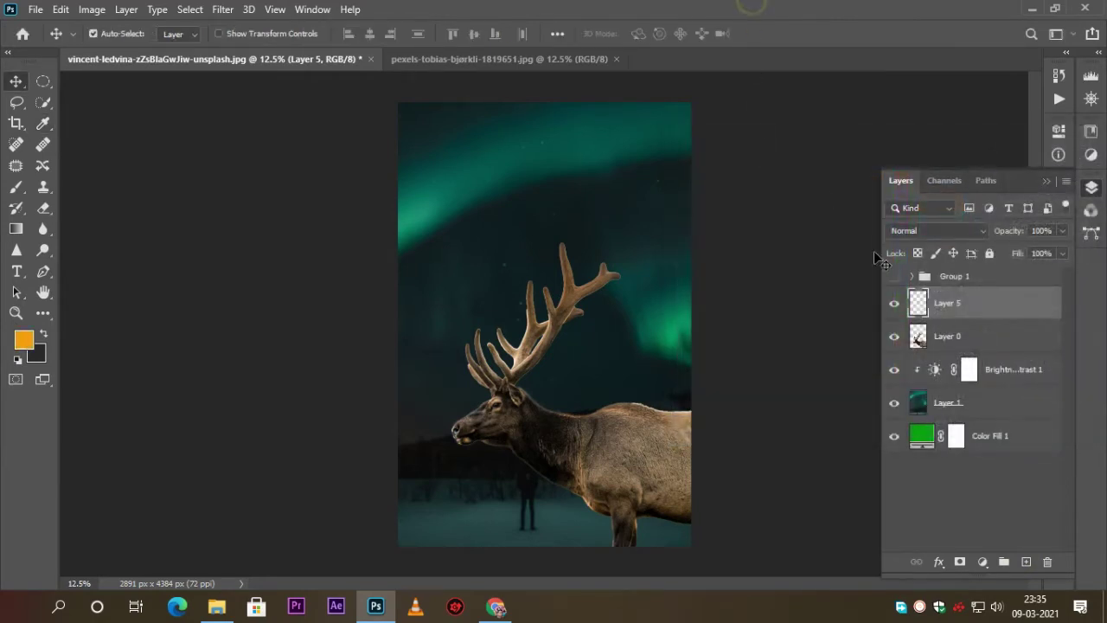
Step: Load the elk's outline as a selection and set Layer 5 to Screen
key("ctrl")
key("ctrl+plus")
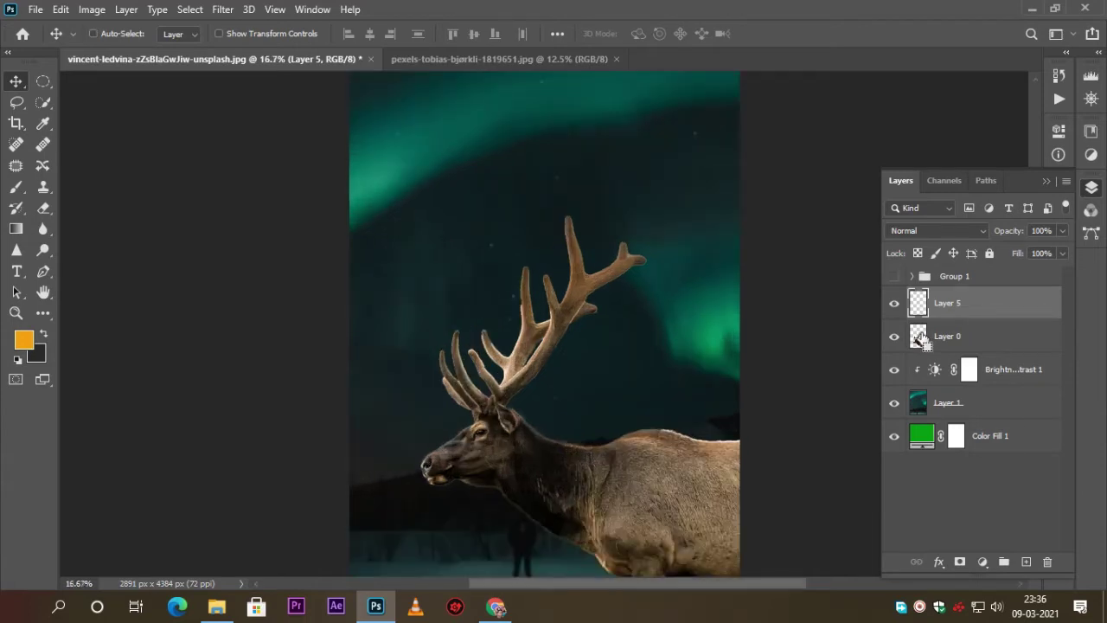
left_click(920, 338, "ctrl")
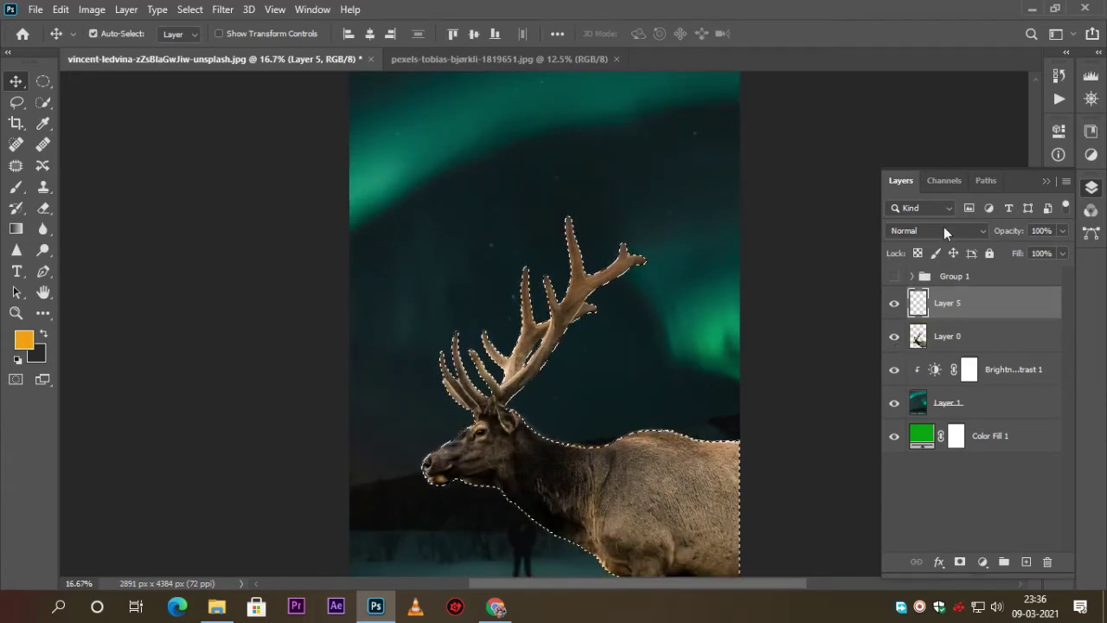
left_click(943, 231)
left_click(924, 318)
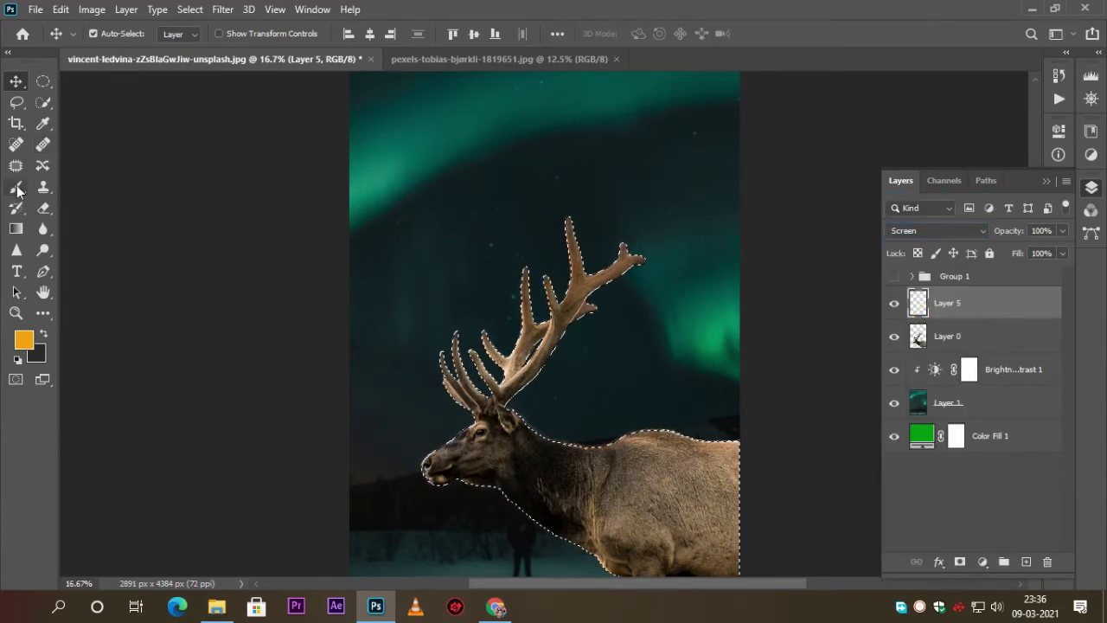
Step: Paint the antlers orange with a 900 px, 88% brush, keeping Screen blending
left_click(17, 188)
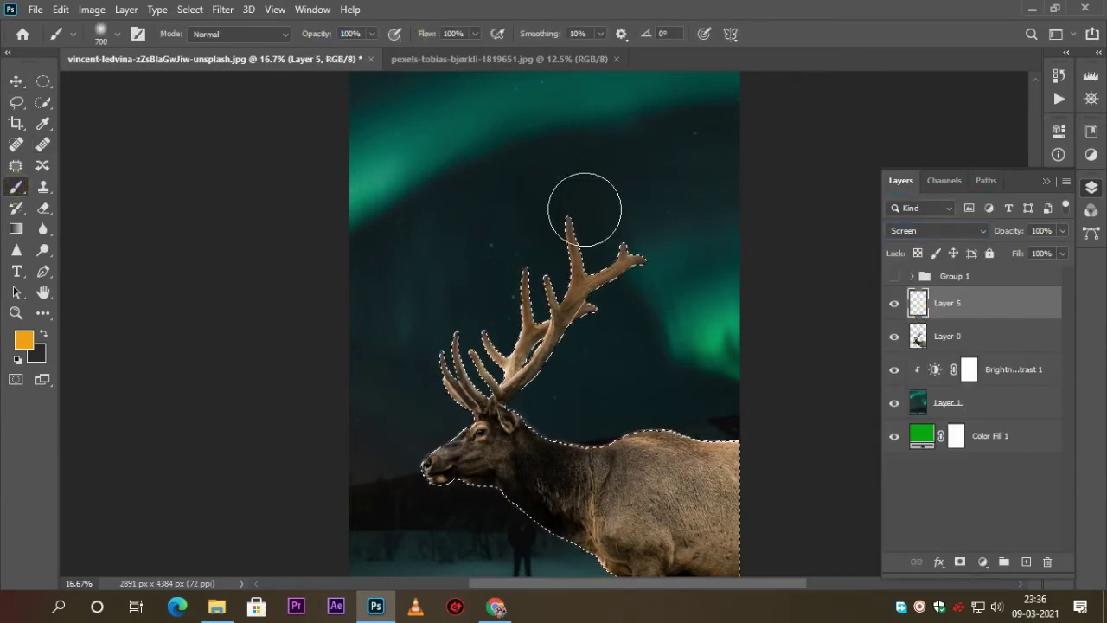
key("bracketright")
key("bracketright")
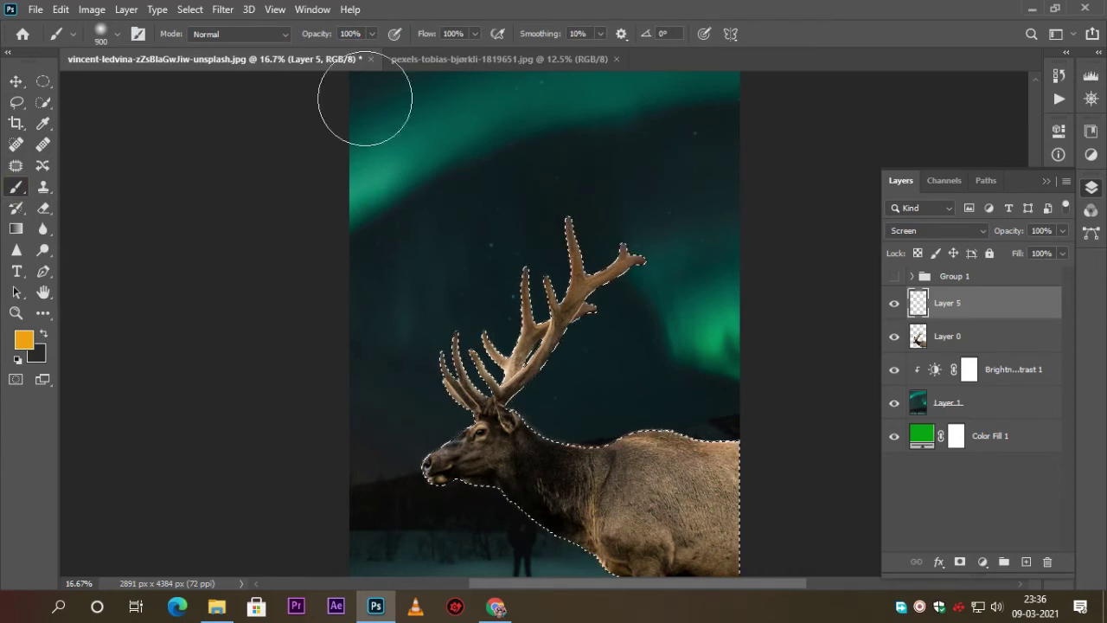
left_click_drag(327, 36, 313, 36)
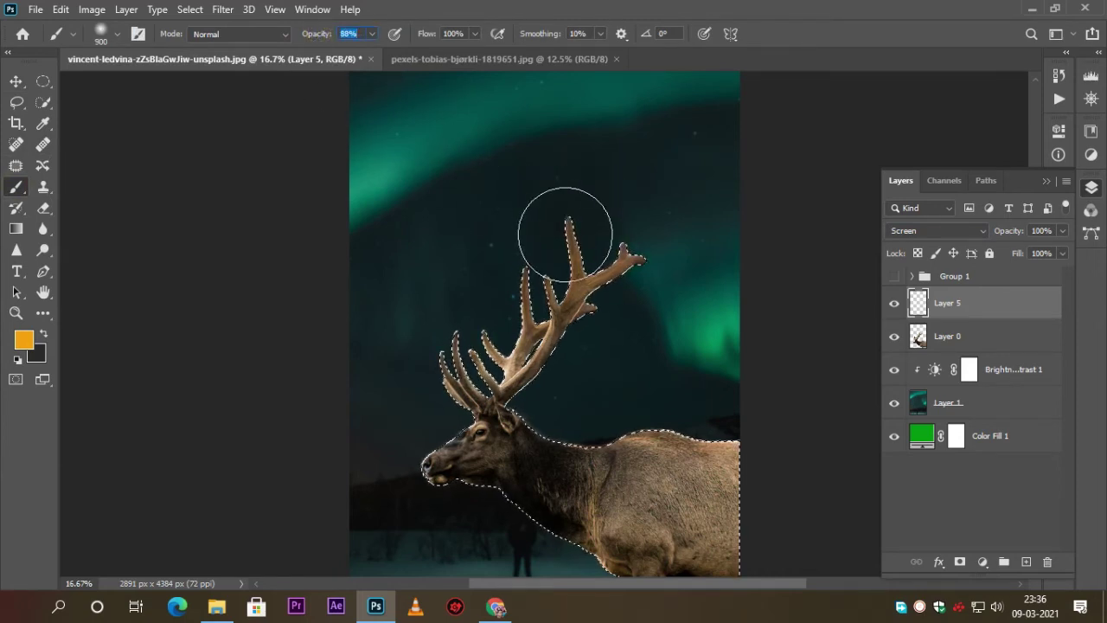
mouse_move(563, 234)
left_mouse_down()
mouse_move(627, 266)
mouse_move(435, 366)
mouse_move(514, 398)
left_mouse_up()
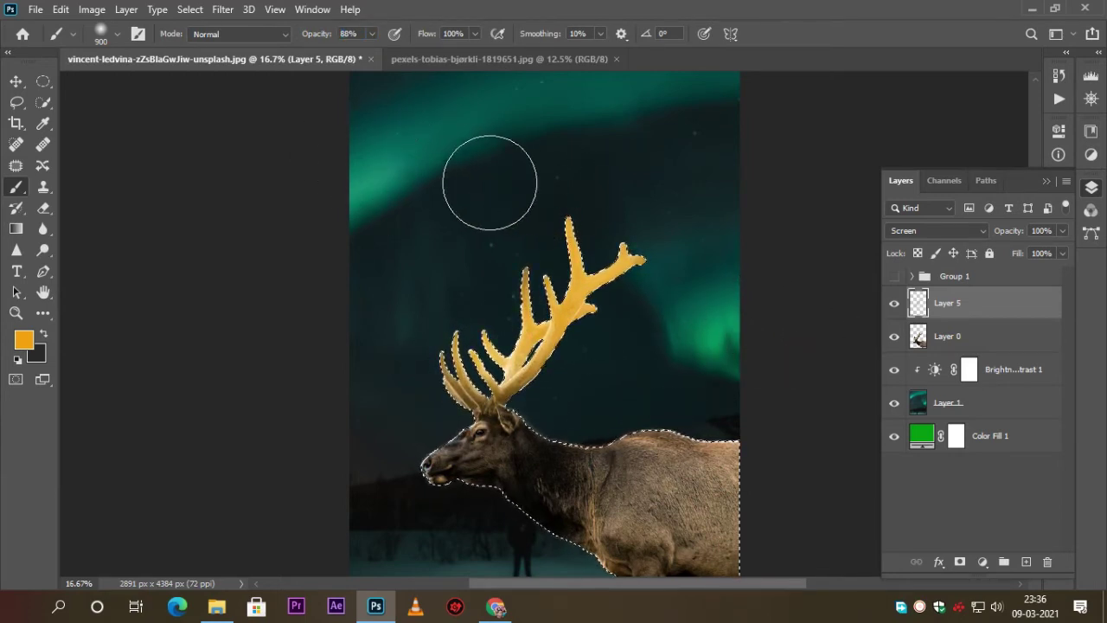
left_click(934, 230)
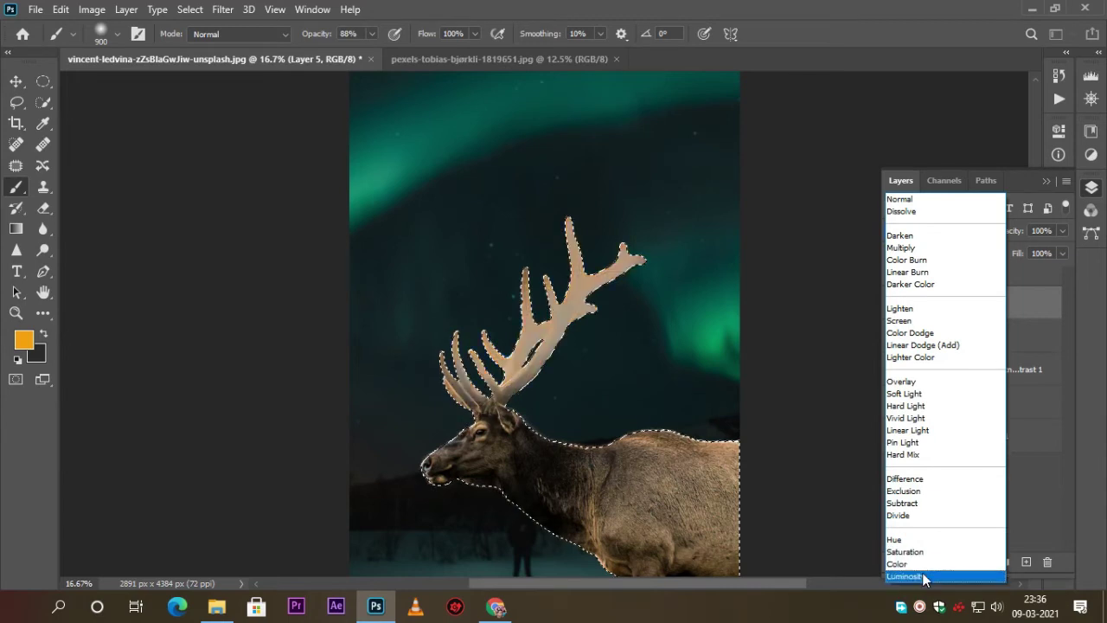
left_click(917, 321)
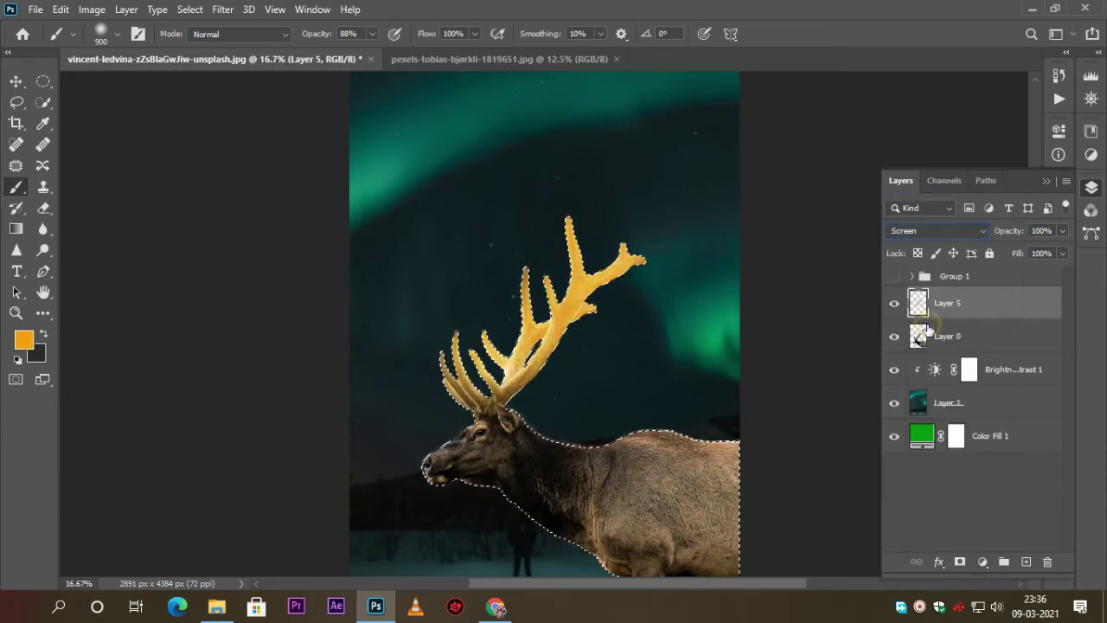
left_click(930, 233)
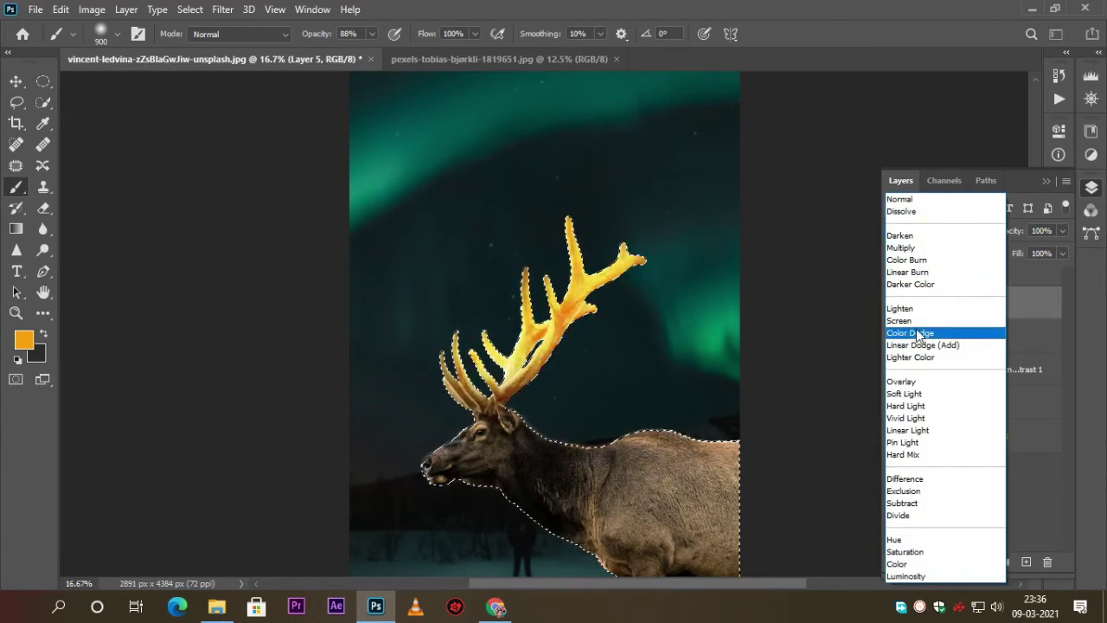
left_click(916, 320)
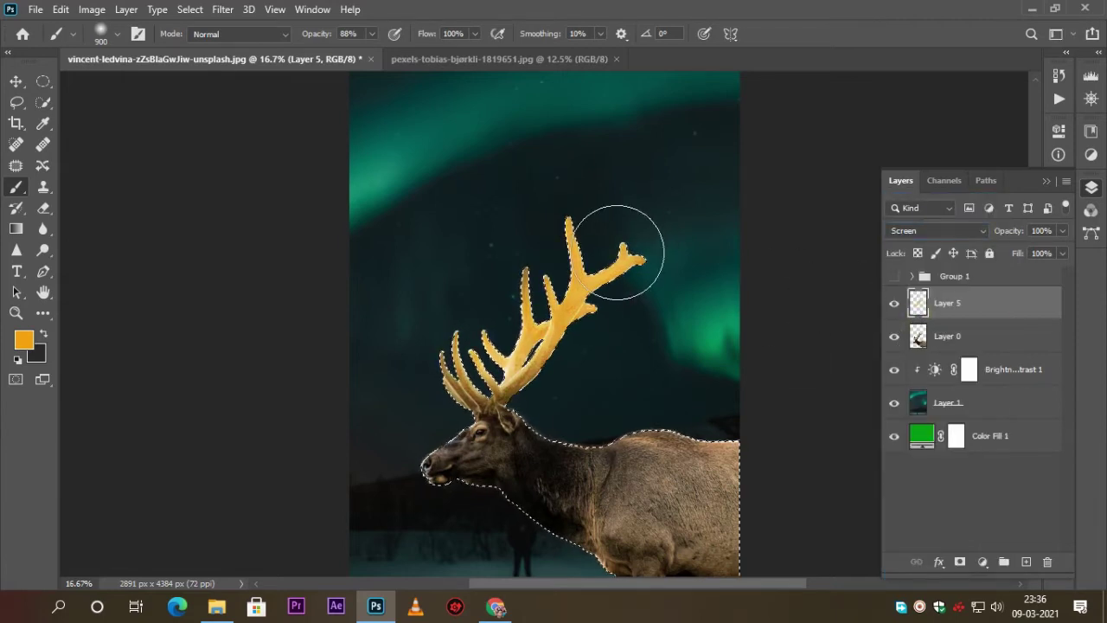
Step: Deselect and blur the antler paint by 5 pixels, shrinking the brush to 300
key("ctrl+d")
left_click(229, 17)
mouse_move(233, 192)
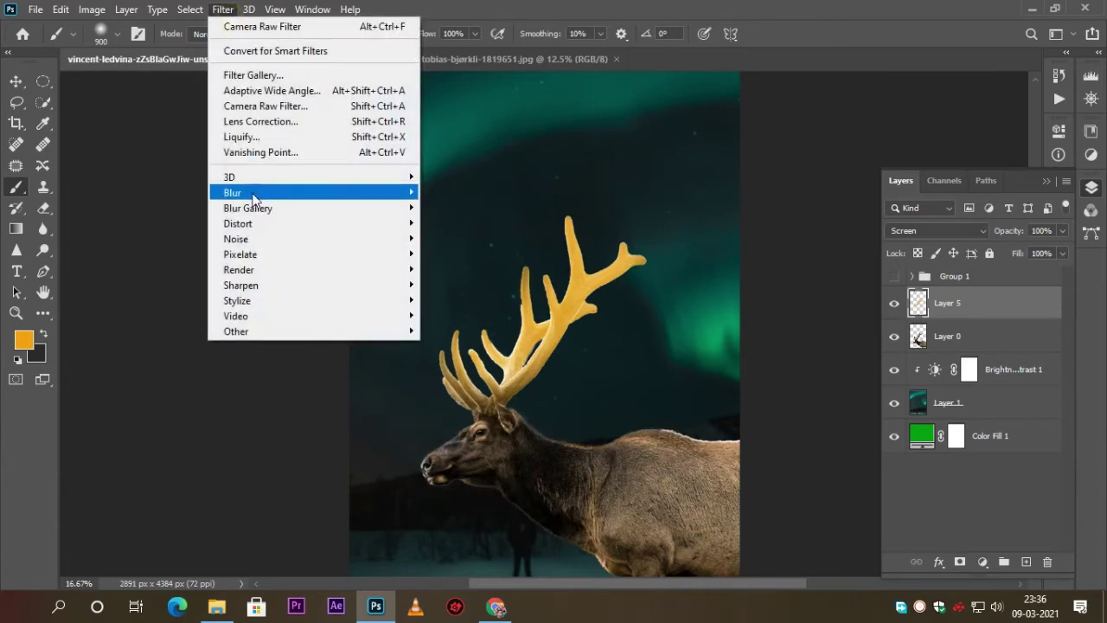
left_click(490, 255)
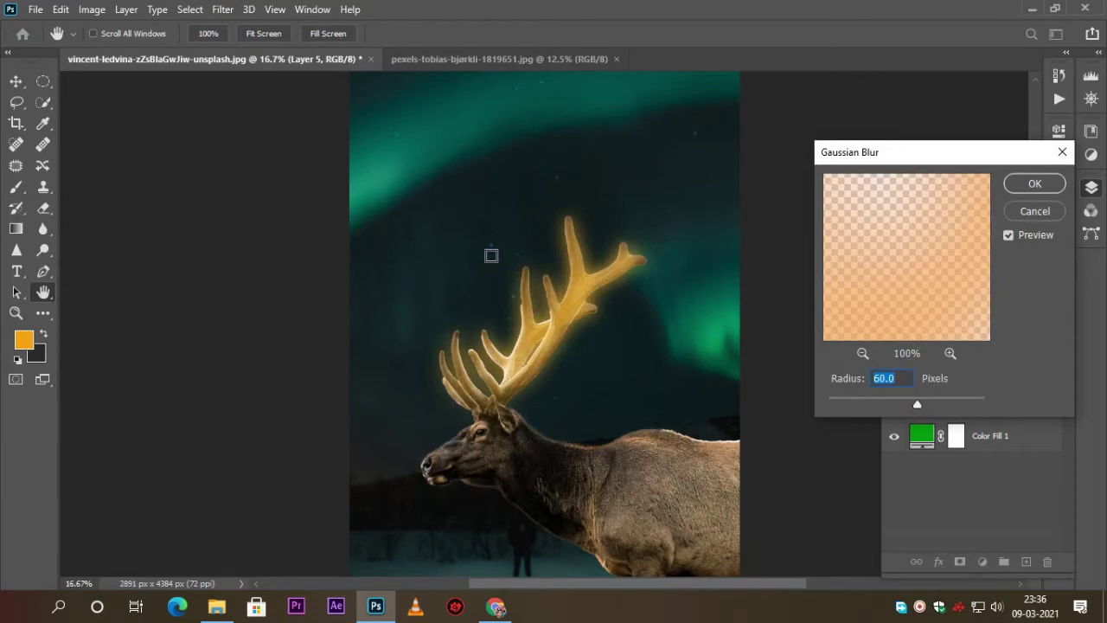
type("5")
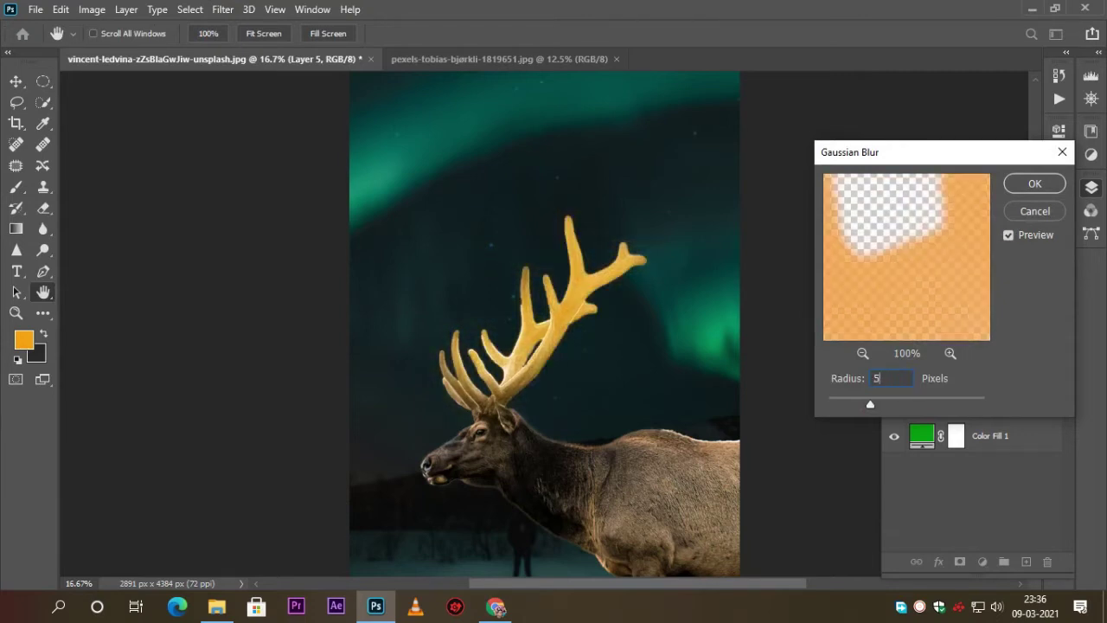
key("Return")
key("b")
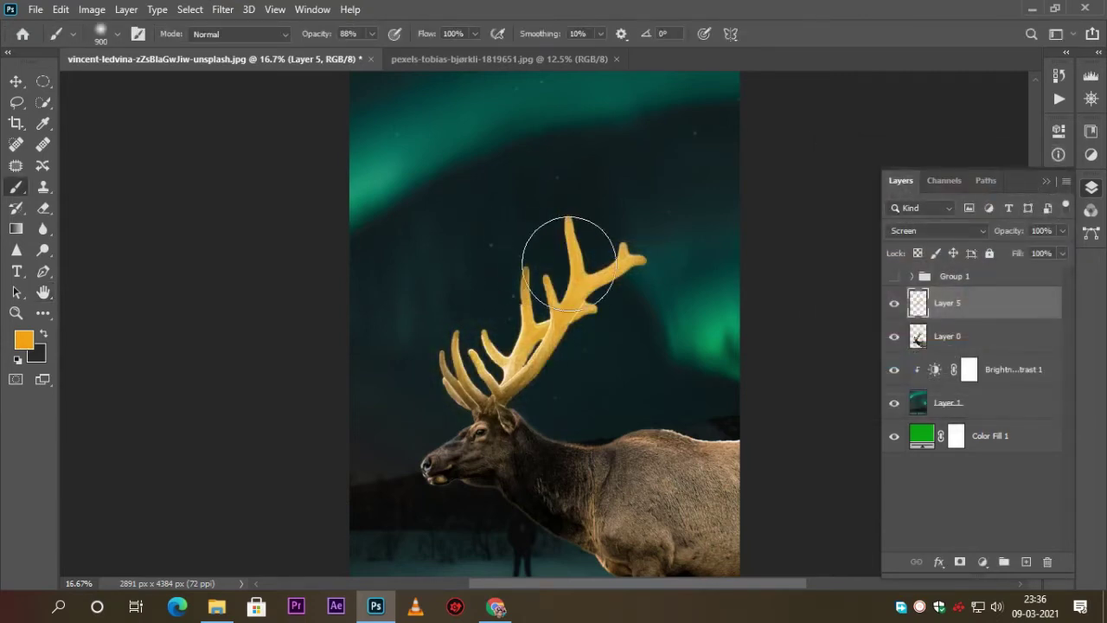
key("bracketleft")
key("bracketleft")
key("bracketleft")
key("bracketleft")
key("bracketleft")
key("bracketleft")
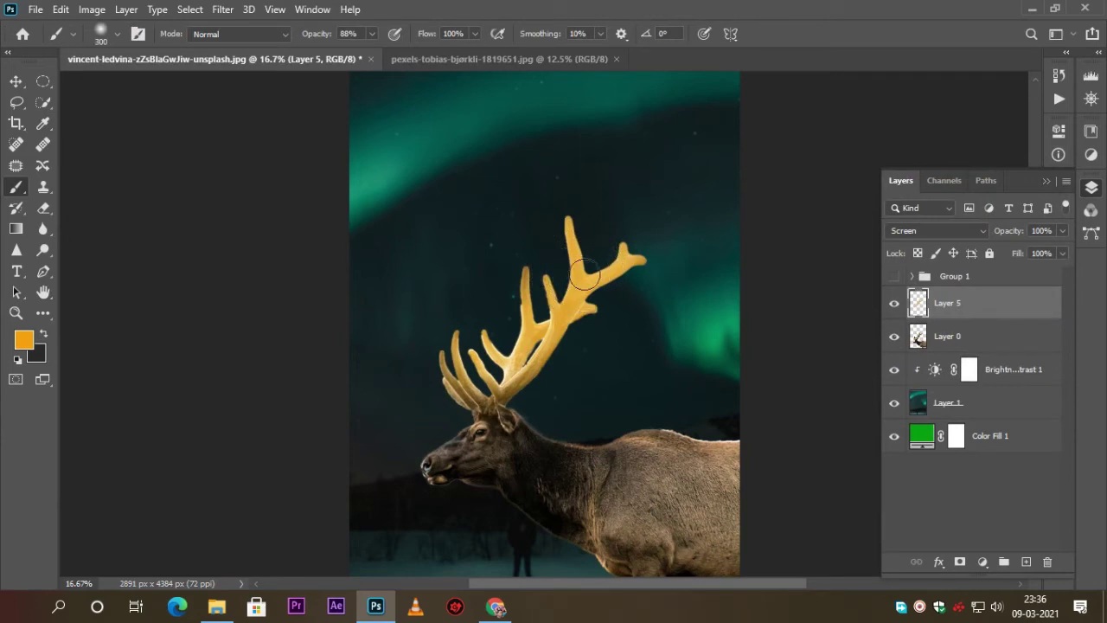
Step: Duplicate the glow layer and blur the copy by 20 pixels
key("ctrl+j")
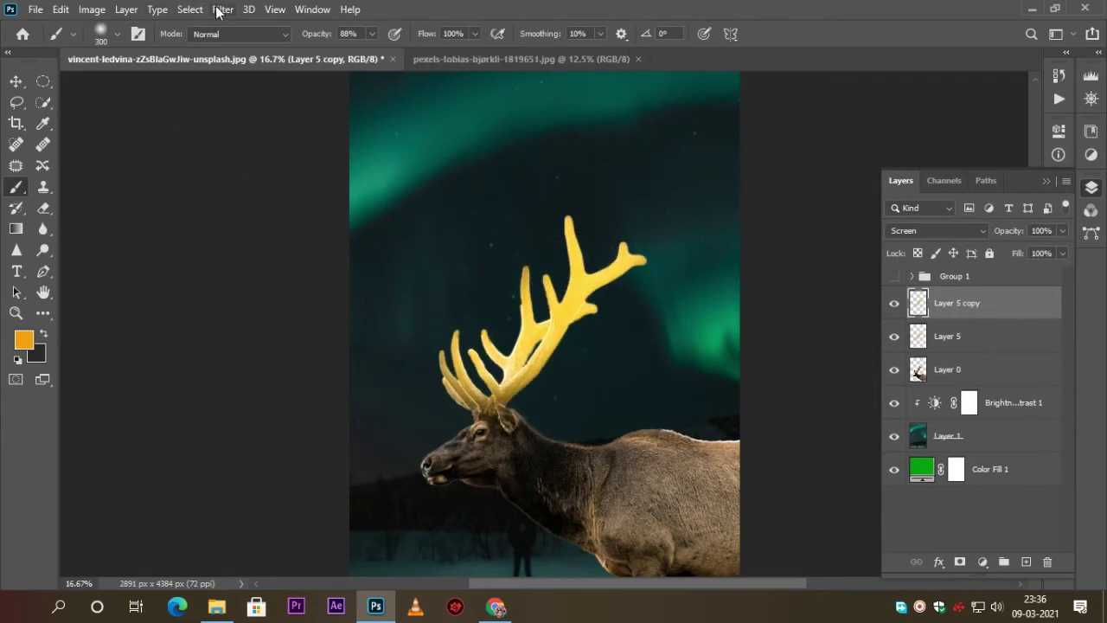
left_click(222, 9)
left_click(492, 249)
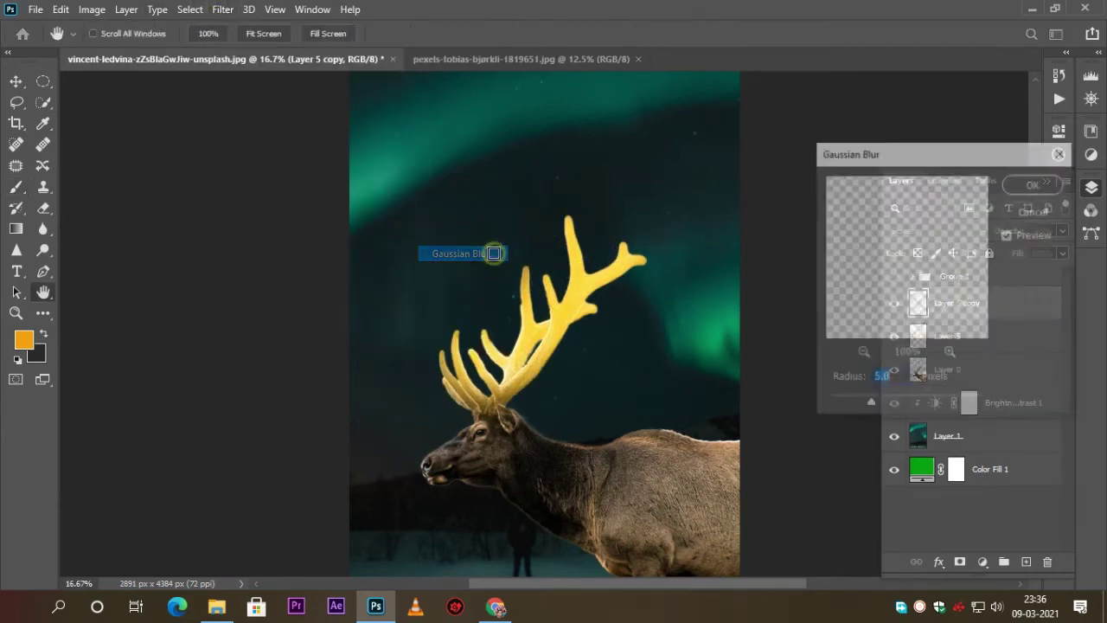
type("20")
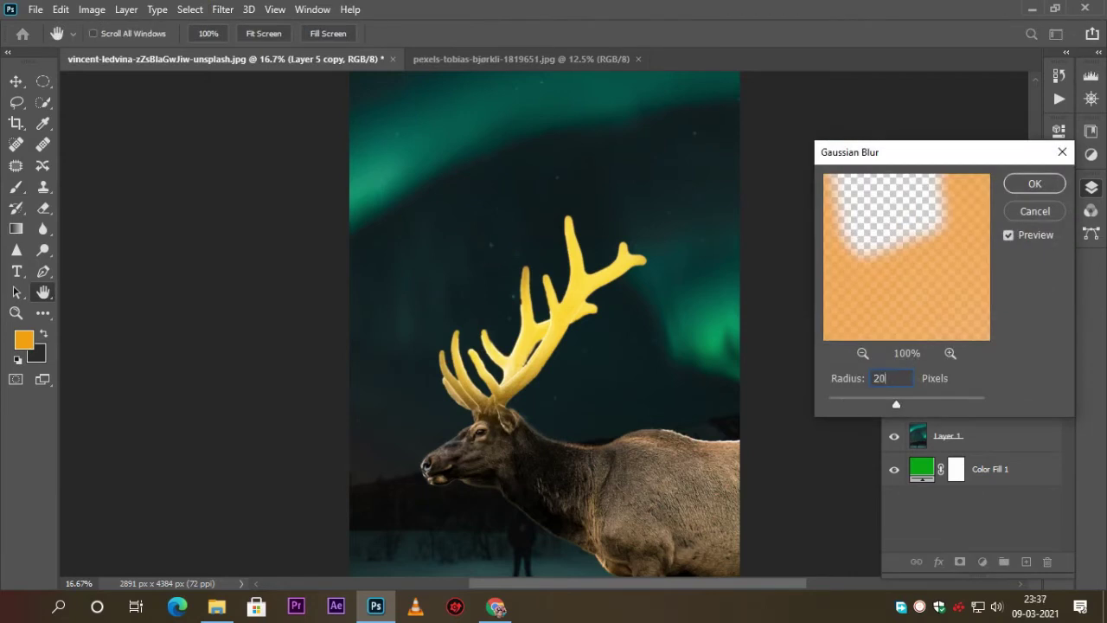
key("Return")
key("b")
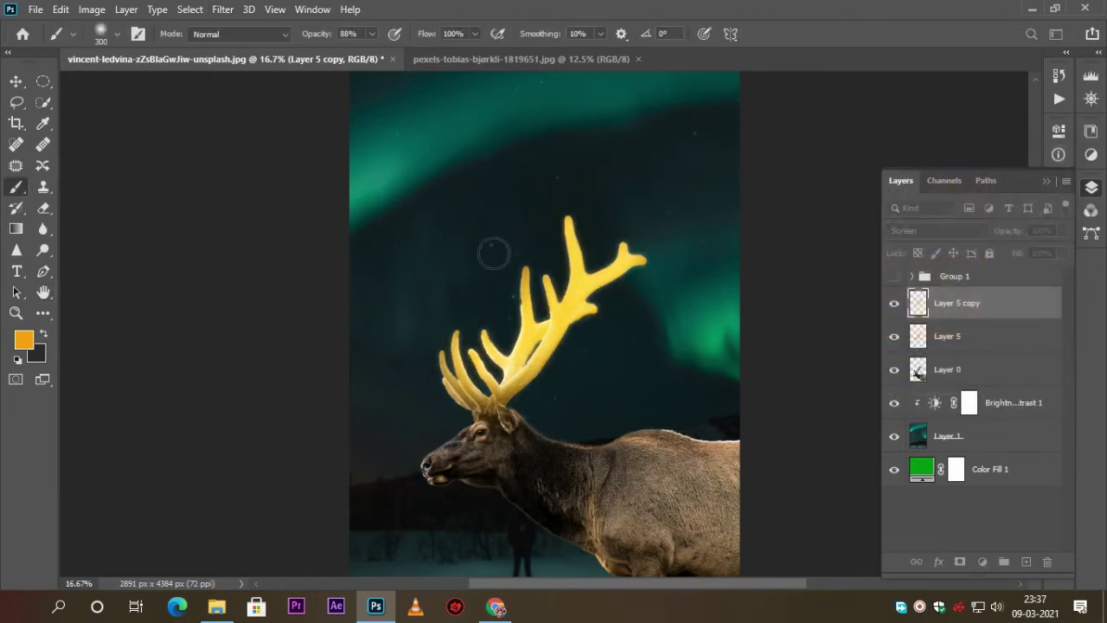
Step: Duplicate the glow again and blur the second copy by 60 pixels
key("ctrl+j")
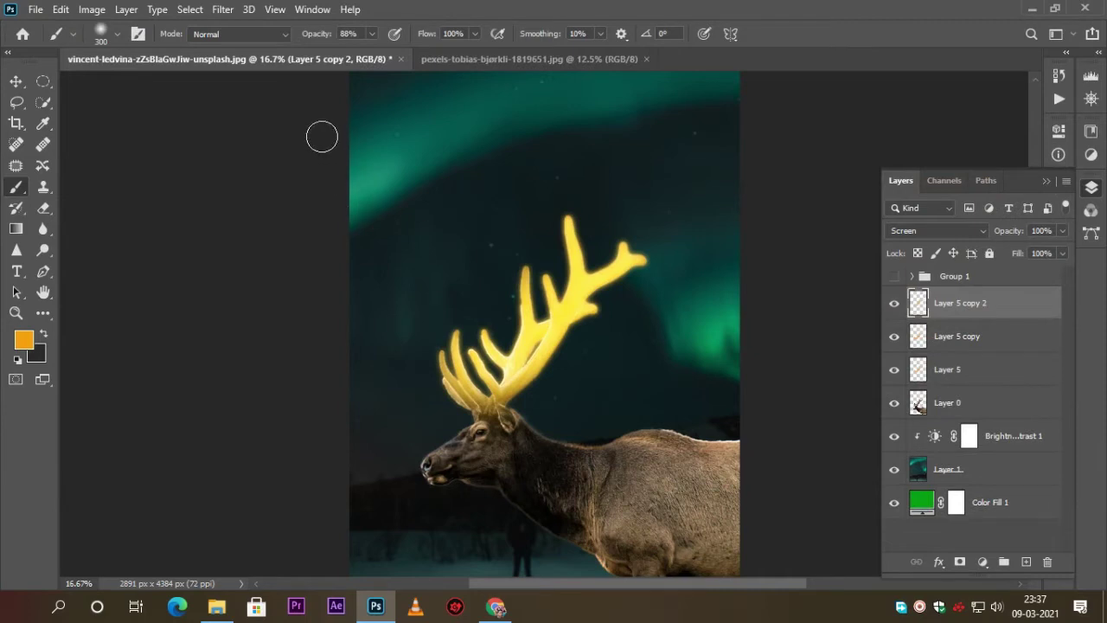
left_click(222, 9)
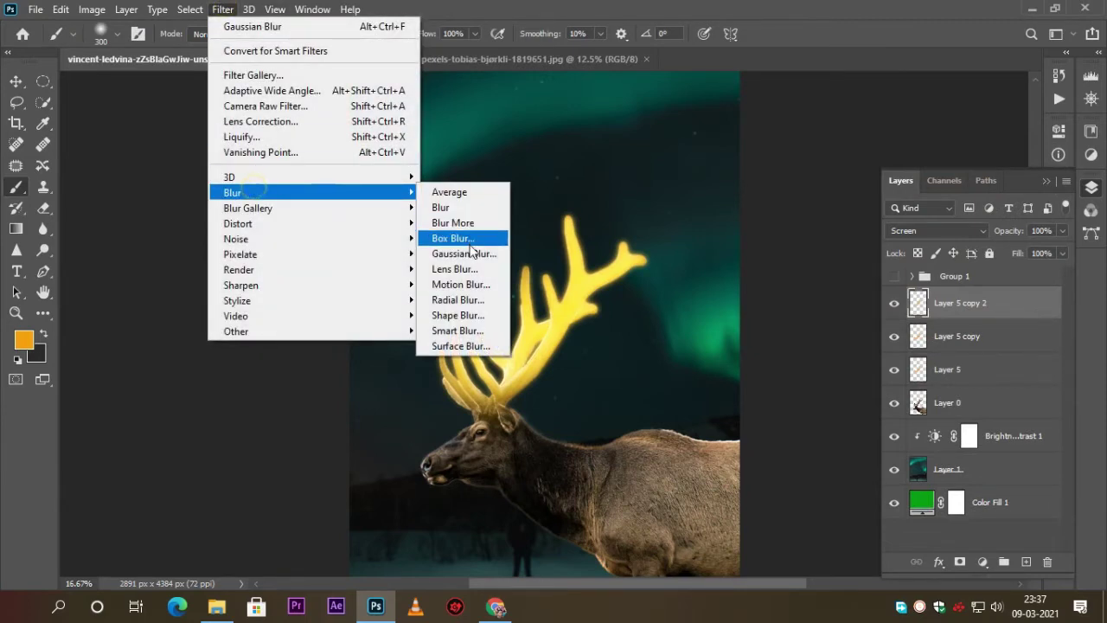
left_click(470, 250)
type("60")
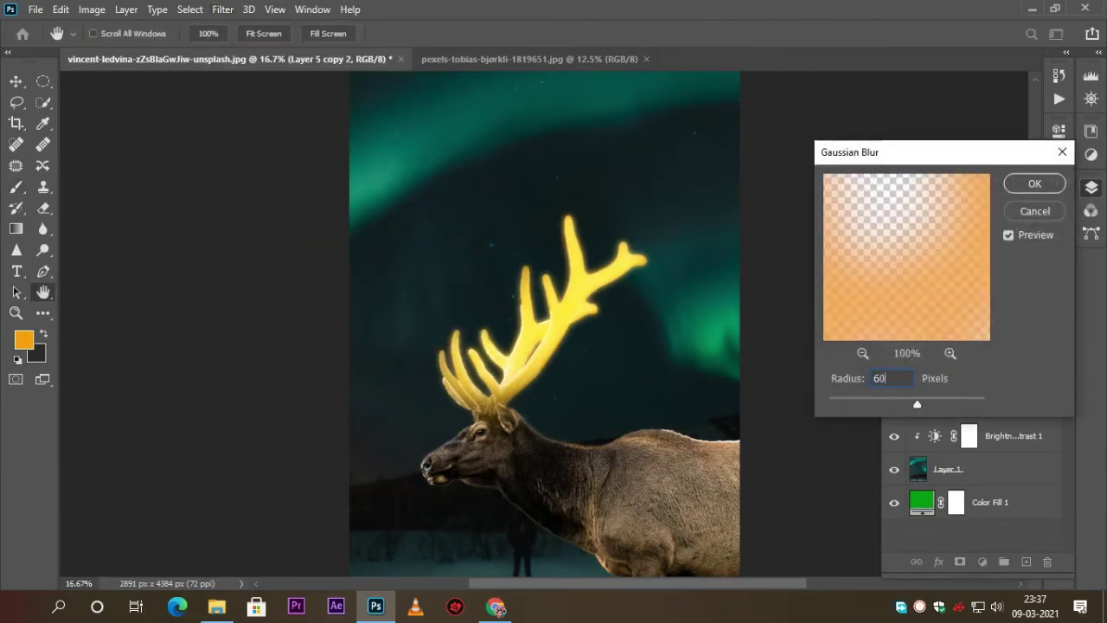
key("Return")
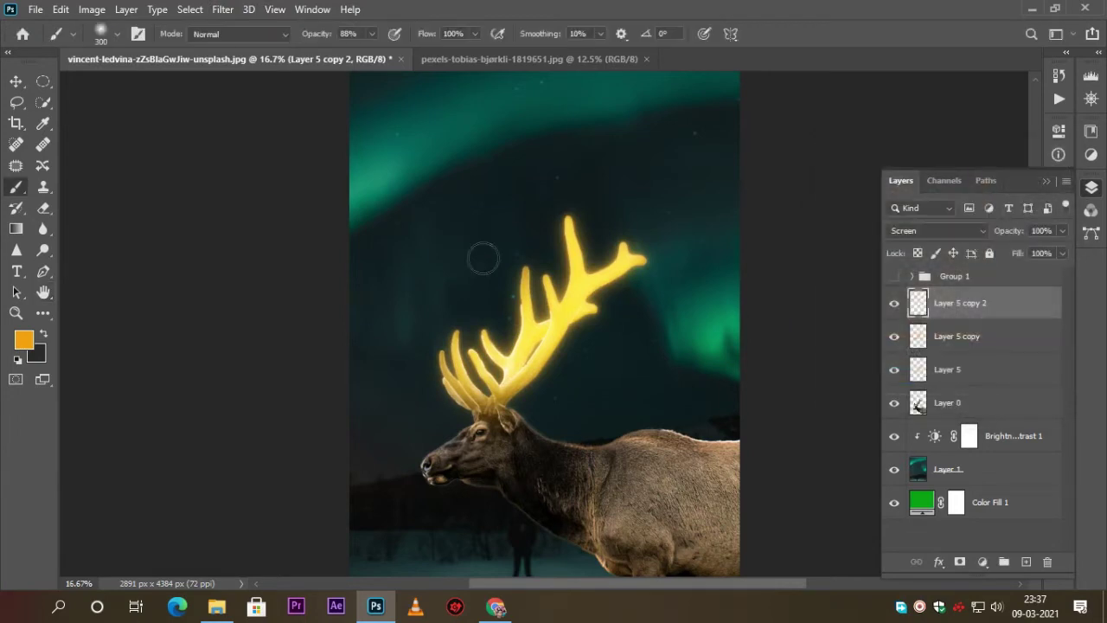
Step: Delete Layer 5 copy and Layer 5 copy 2, keeping only Layer 5
left_click(895, 341)
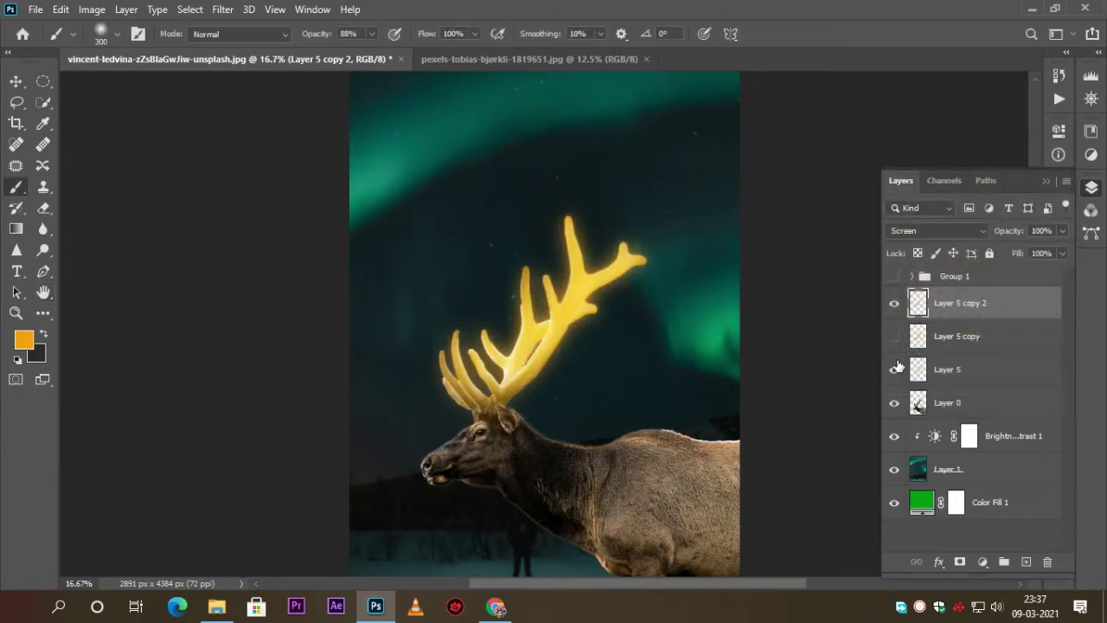
left_click(962, 373)
left_click(961, 346)
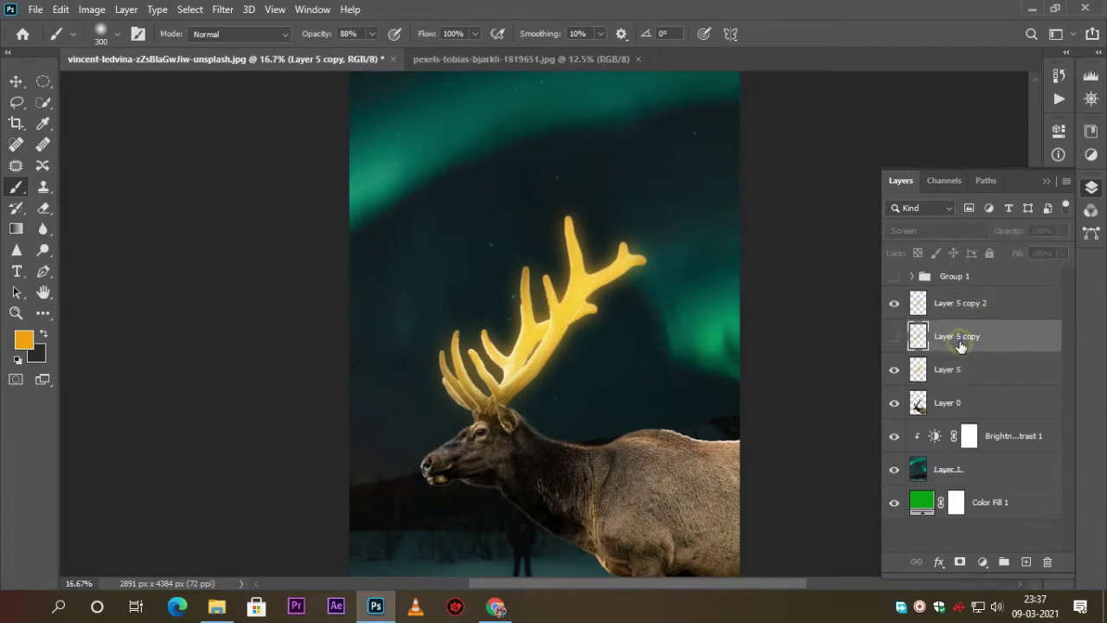
key("Delete")
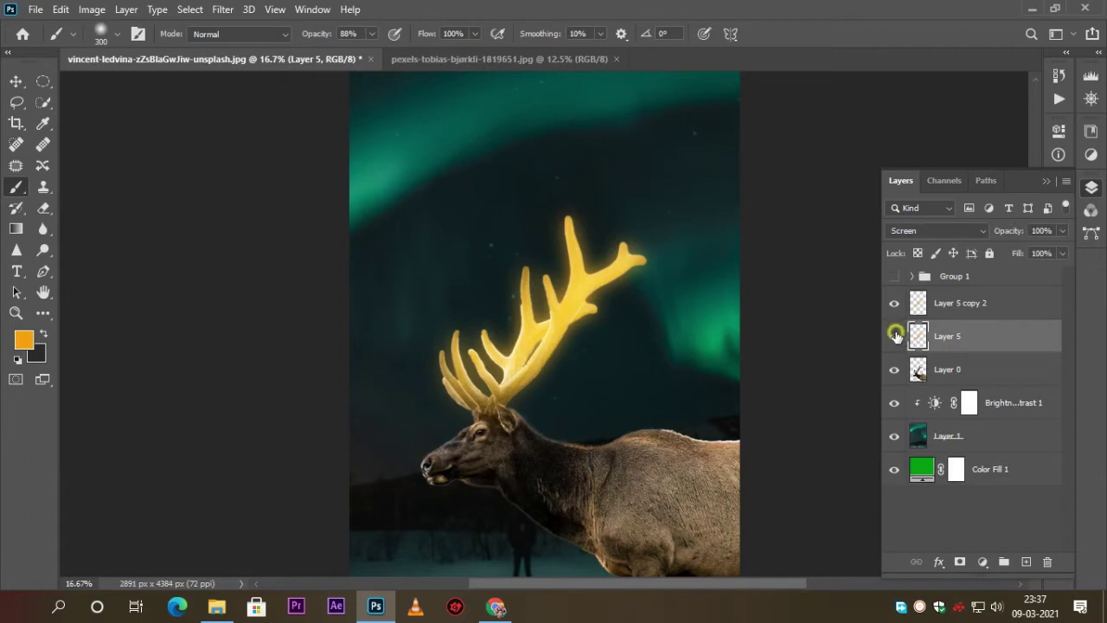
left_click(895, 337)
left_click(895, 337)
left_click(956, 303)
key("Delete")
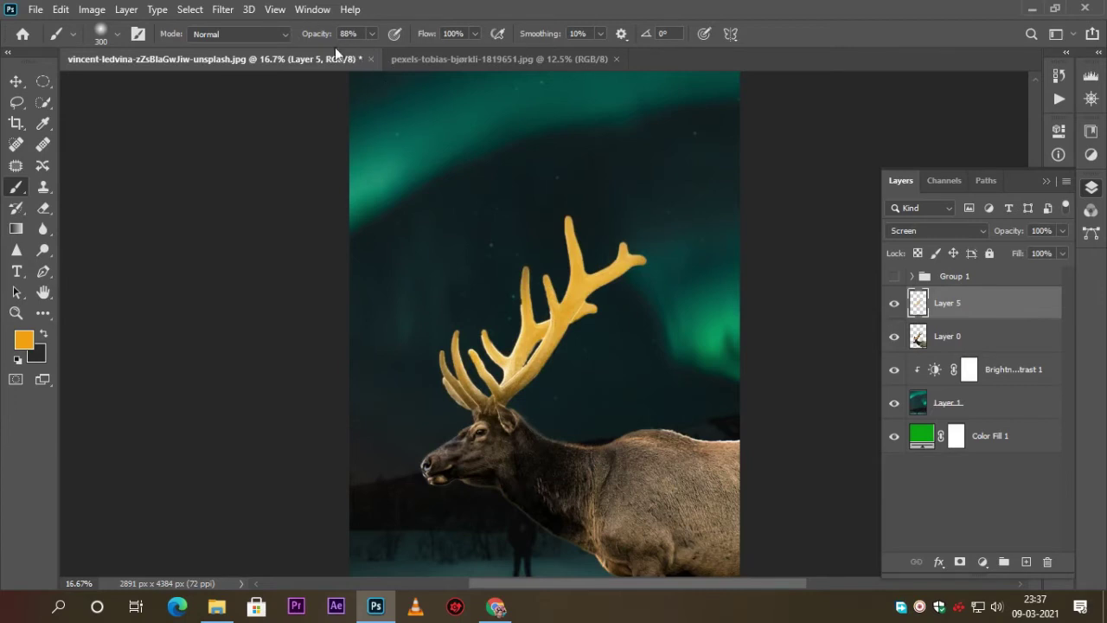
Step: Apply a 60-pixel Gaussian Blur to Layer 5 and compare the glow on and off
left_click(233, 12)
mouse_move(232, 192)
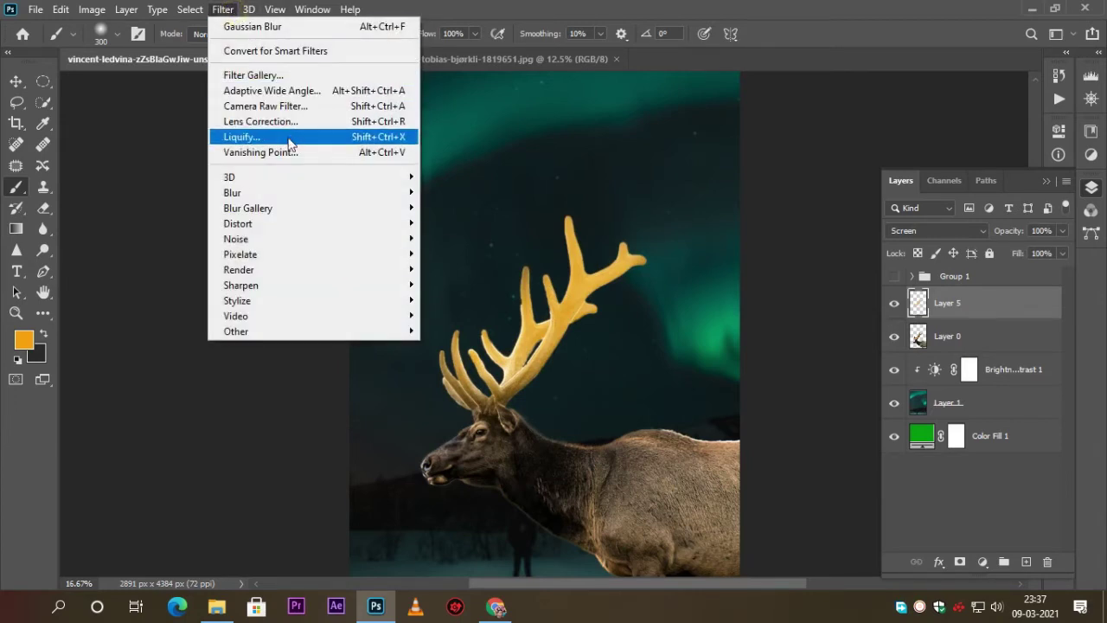
left_click(455, 252)
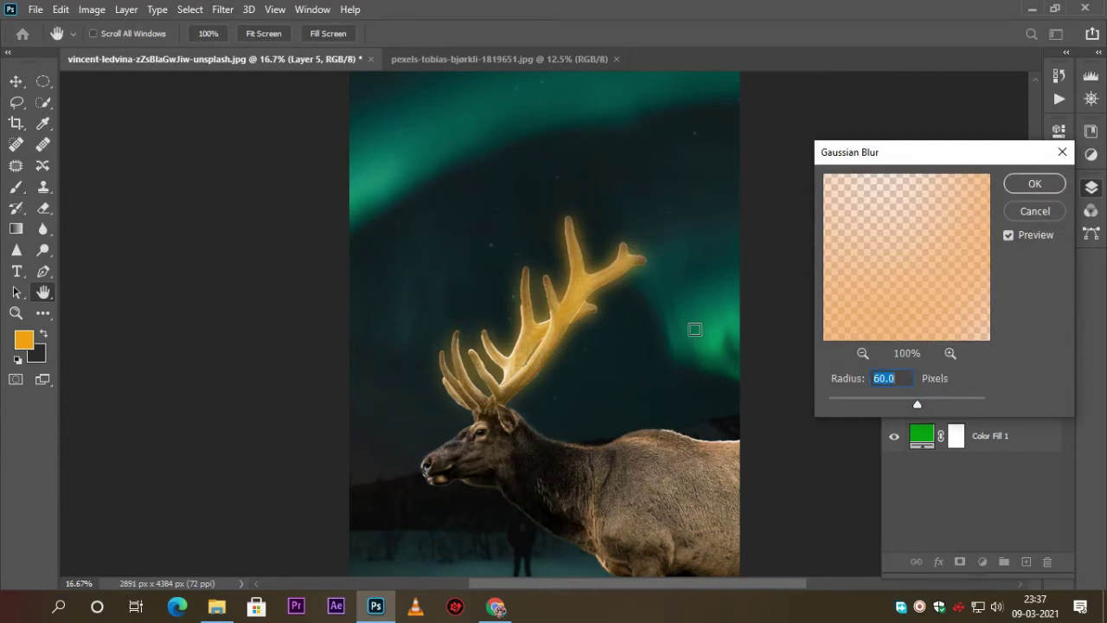
left_click(1048, 188)
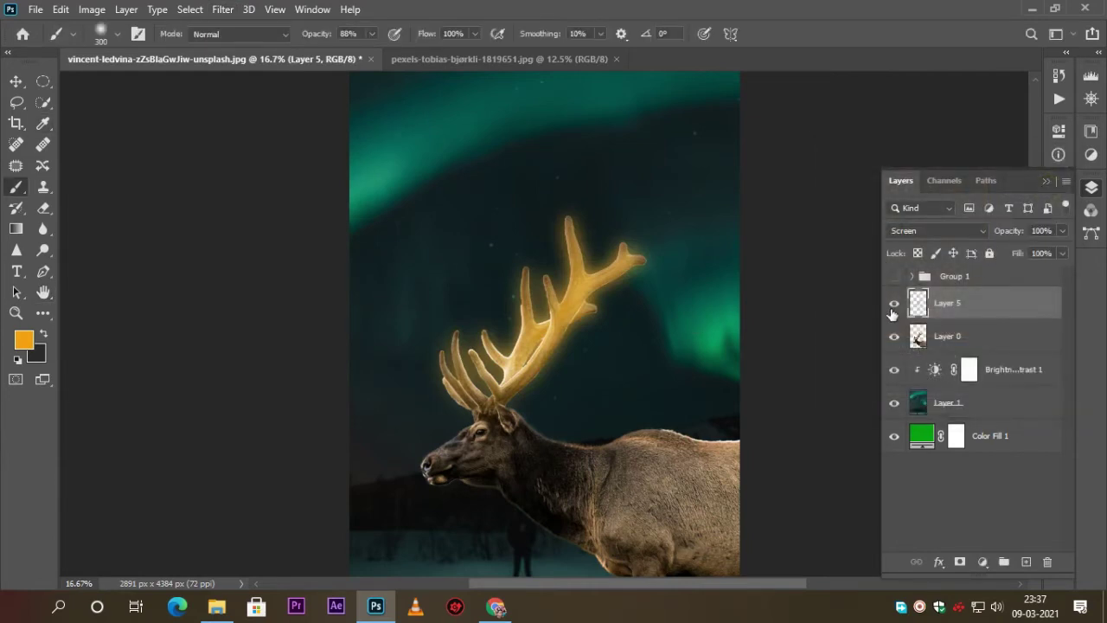
left_click(894, 304)
left_click(894, 305)
key("ctrl+minus")
key("ctrl+minus")
key("ctrl+plus")
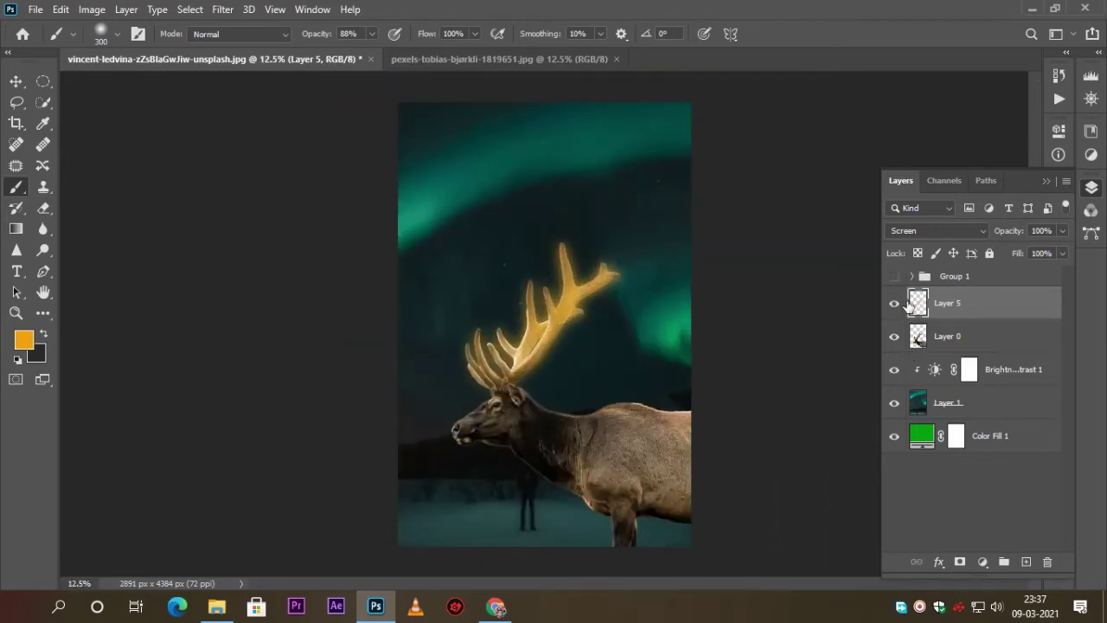
Step: Hide the golden Layer 5 glow, show teal Group 1 instead, and expand the group
left_click(895, 278)
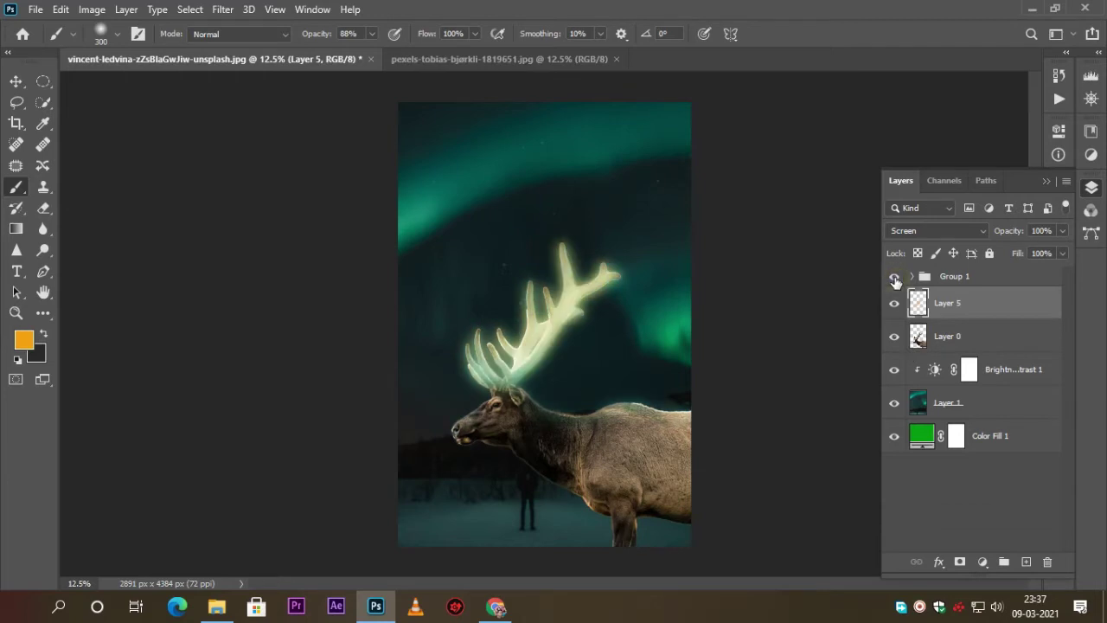
left_click(895, 279)
left_click(895, 302)
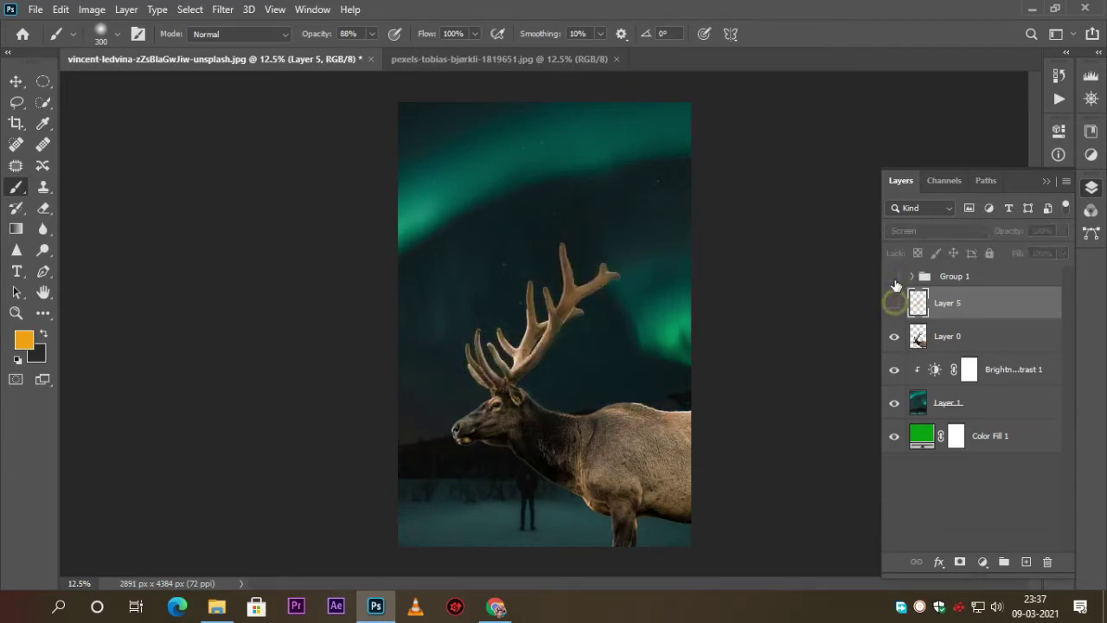
left_click(895, 276)
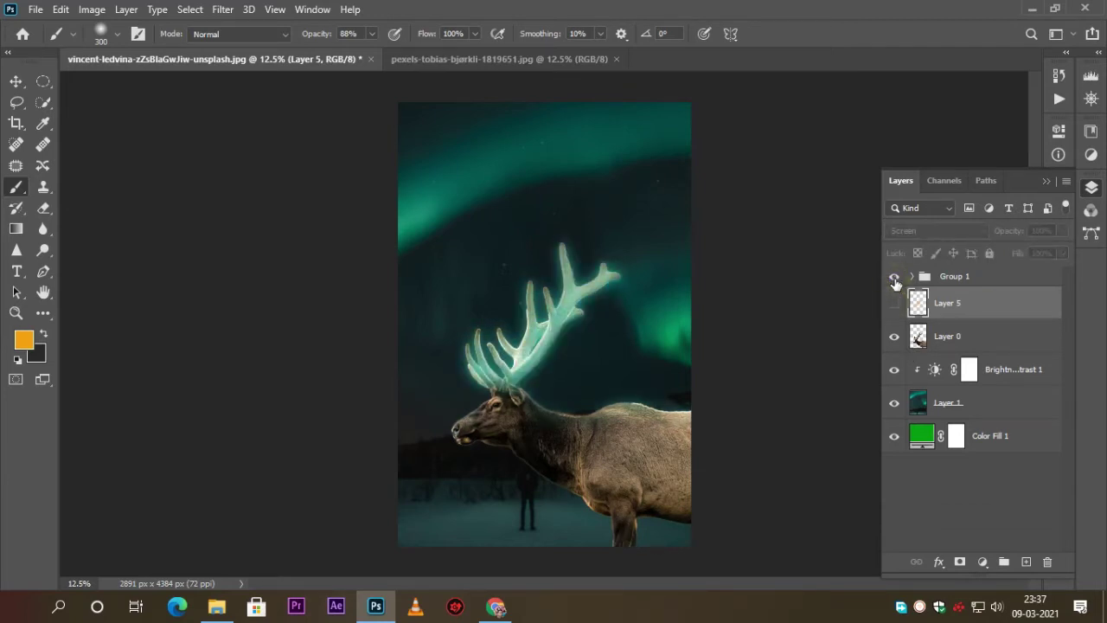
left_click(913, 276)
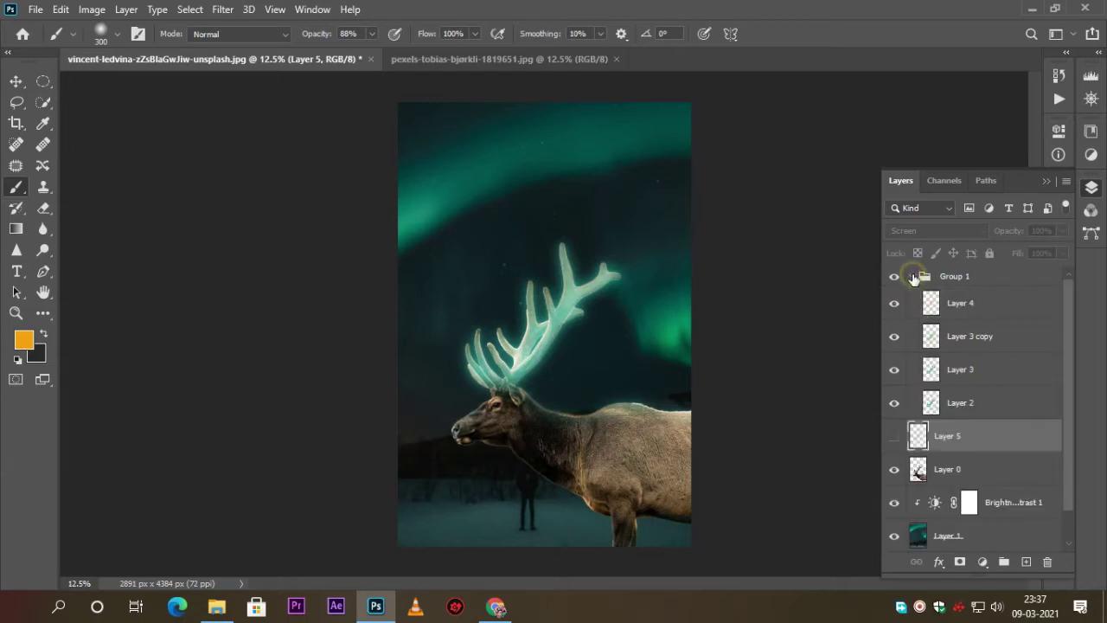
Step: Delete Layer 3 copy and Layer 3, and raise Layer 2's opacity to 64%
left_click(959, 369)
key("Delete")
left_click(960, 337)
key("Delete")
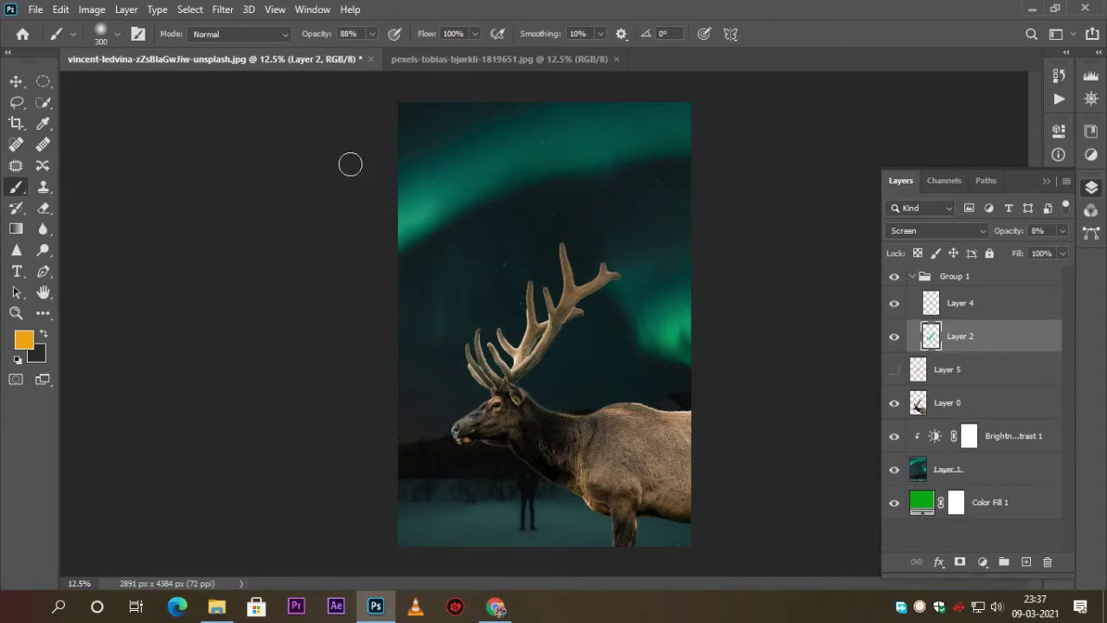
left_click_drag(1001, 236, 1043, 234)
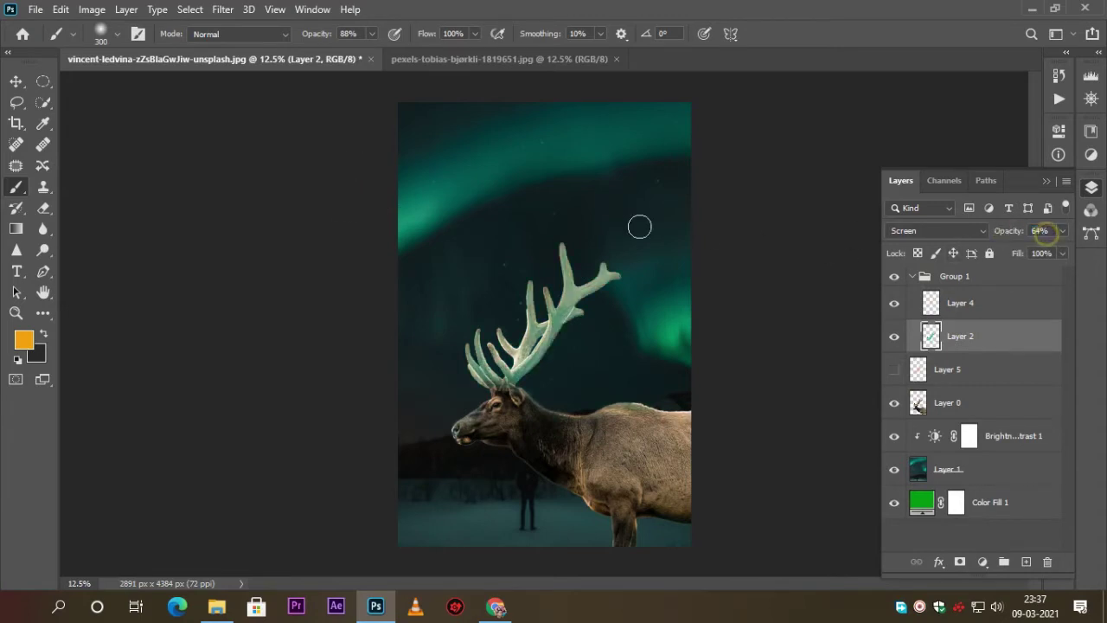
left_click(222, 10)
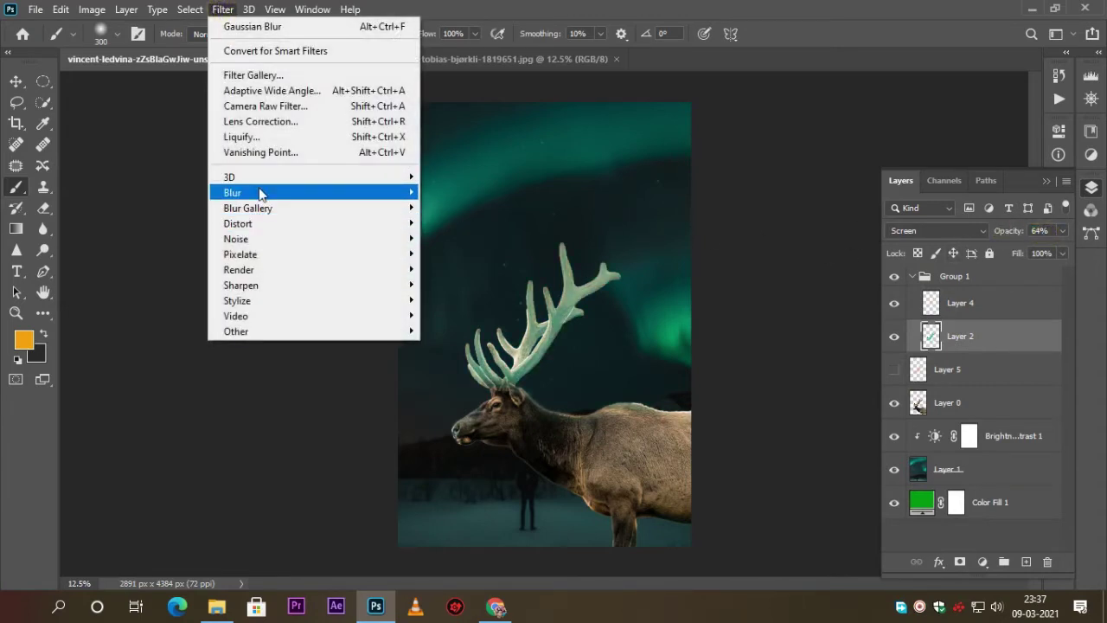
Step: Apply a 60-pixel Gaussian Blur to Layer 2's teal glow and zoom in to check it
mouse_move(232, 192)
left_click(439, 252)
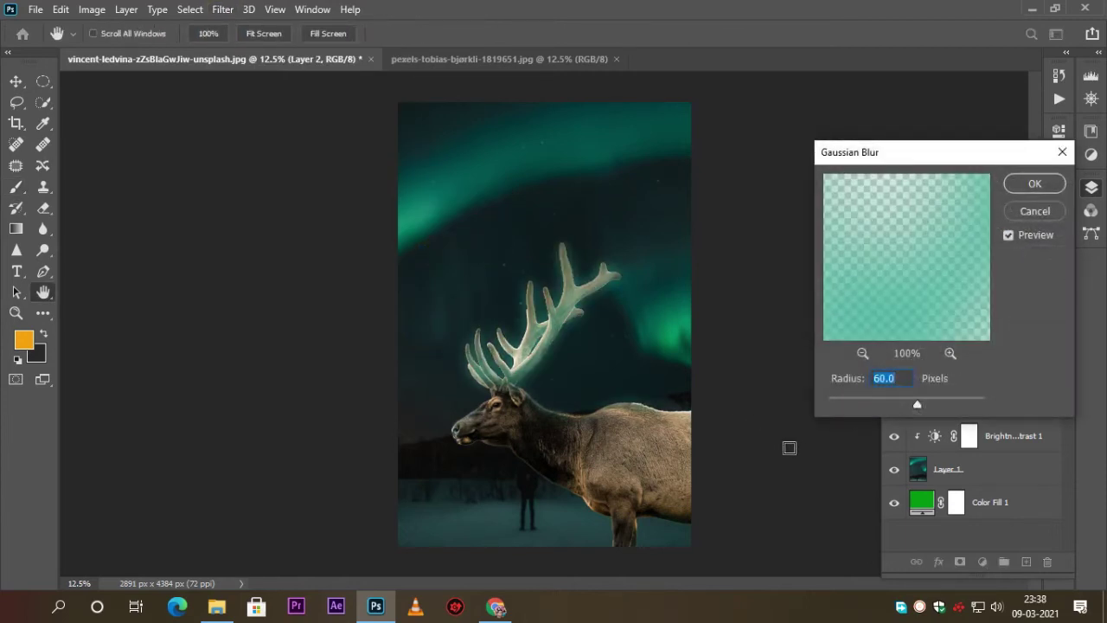
left_click(1021, 189)
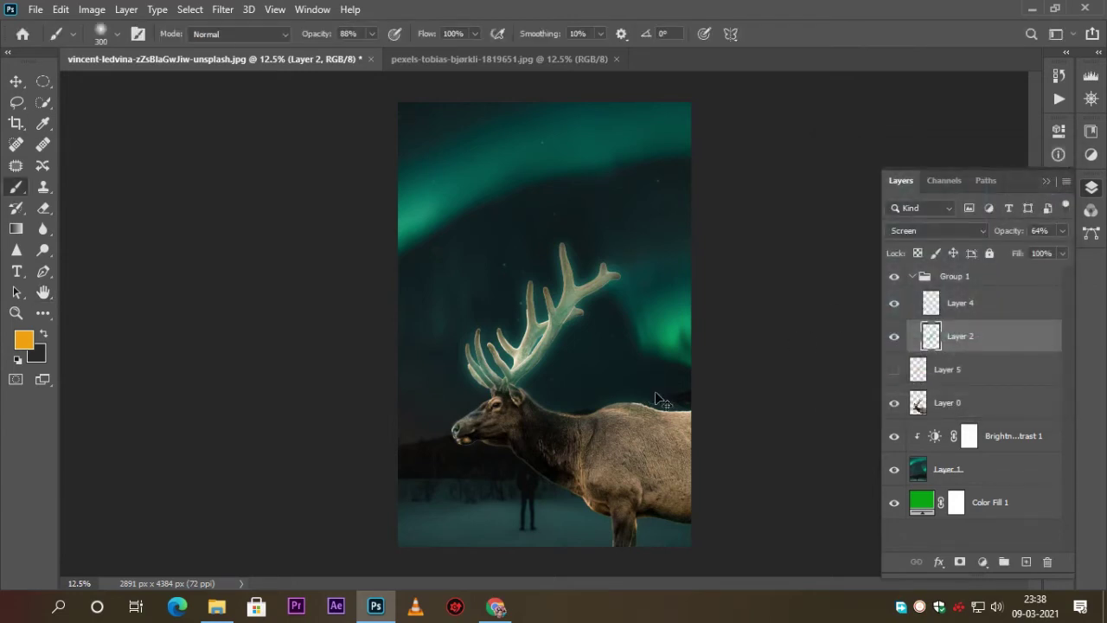
key("ctrl+plus")
key("ctrl+plus")
key("ctrl+plus")
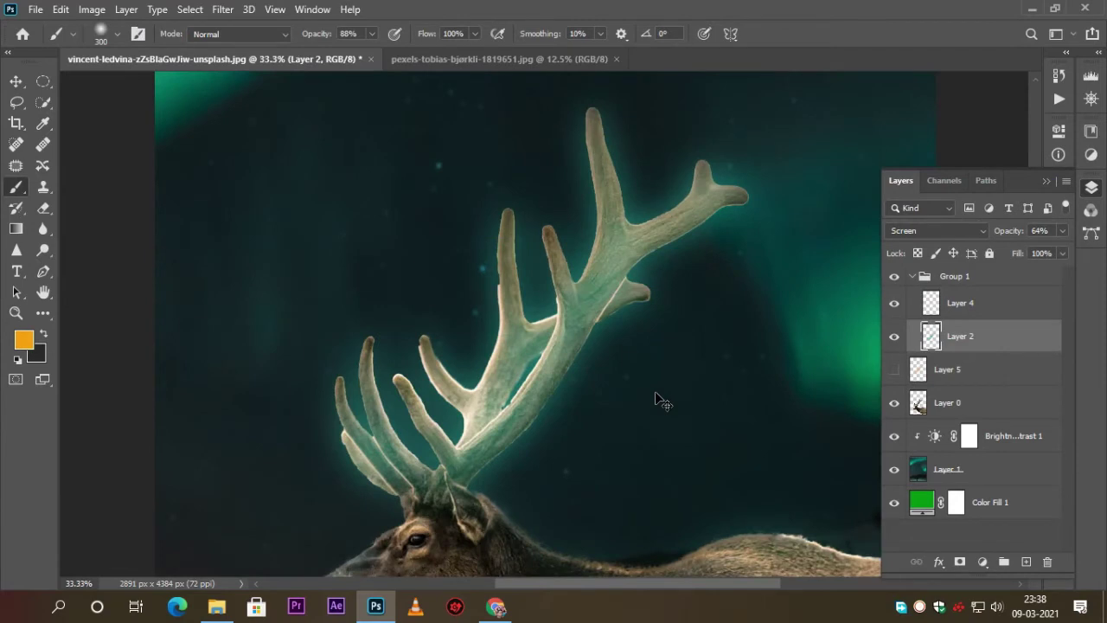
key("ctrl+minus")
key("ctrl+minus")
key("ctrl+minus")
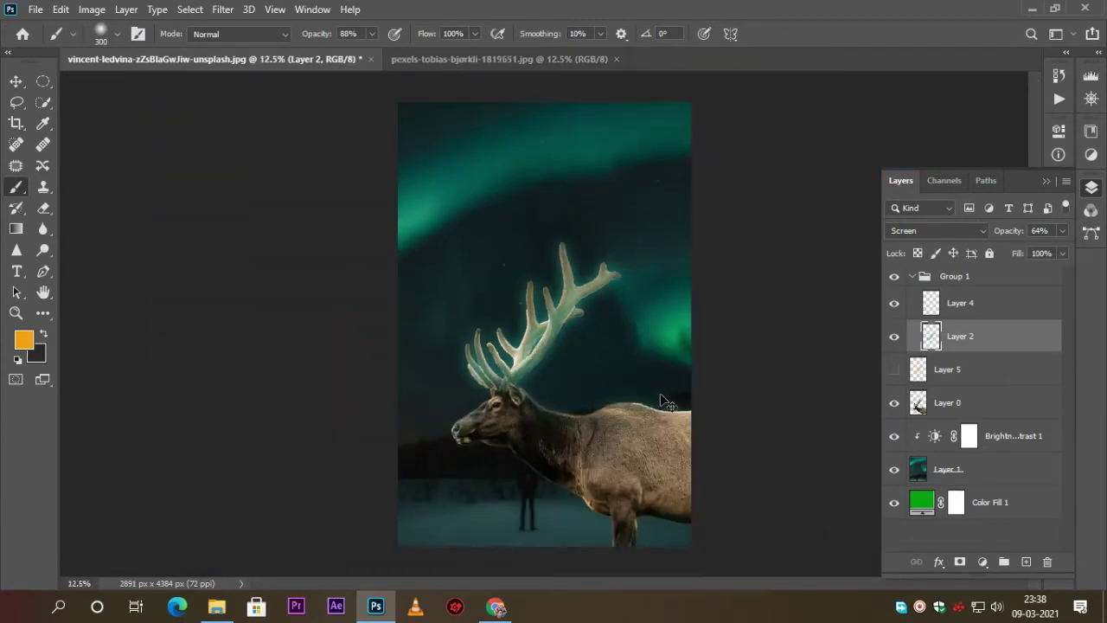
Step: Hide teal Layer 2 and make the golden Layer 5 glow visible again
left_click(895, 341)
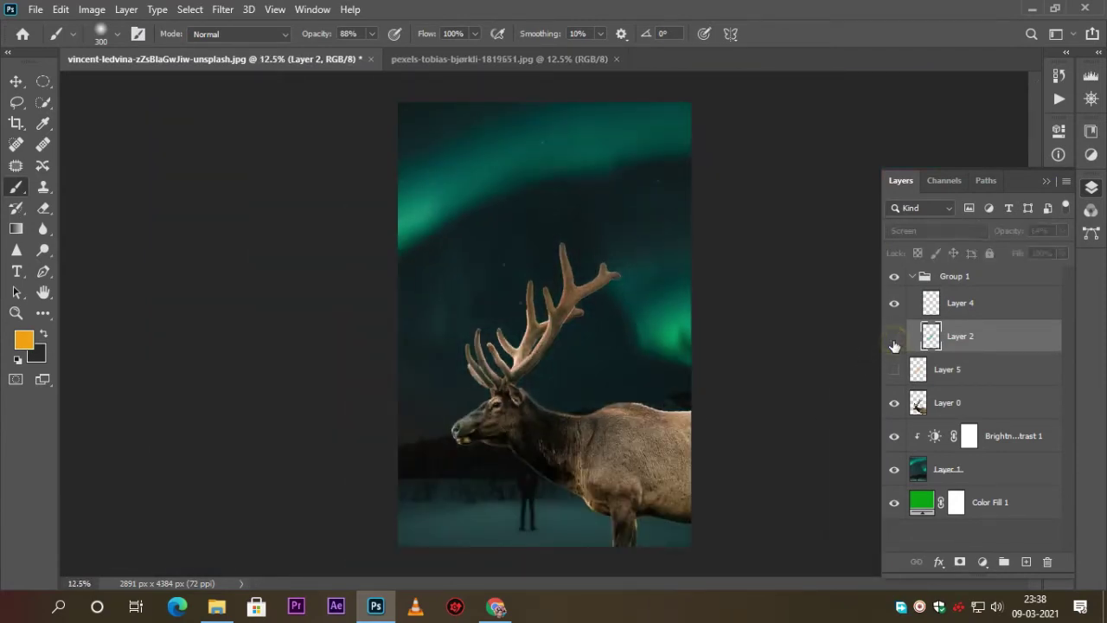
left_click(896, 370)
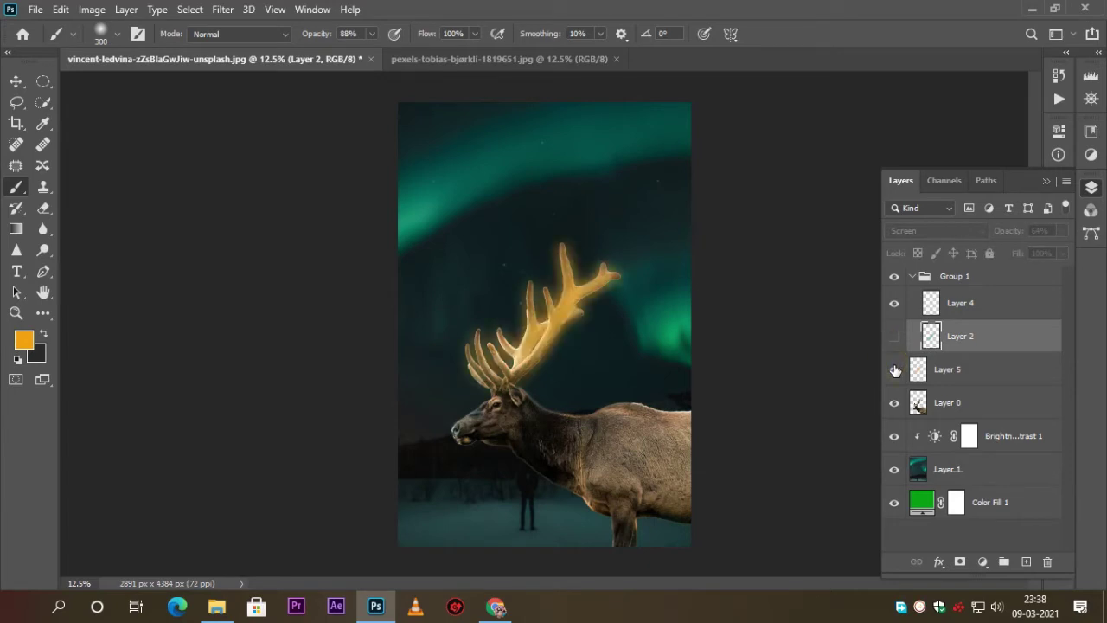
left_click(895, 371)
left_click(895, 370)
Step: Delete Layer 2, Layer 4 and Group 1, then add a new empty layer above Layer 5
key("Delete")
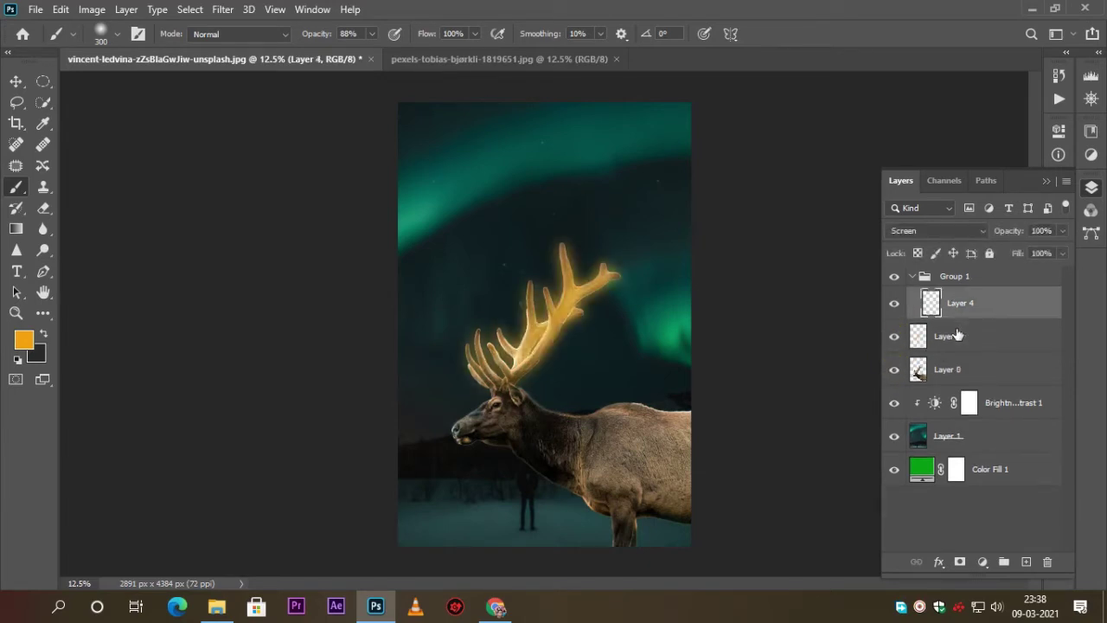
key("Delete")
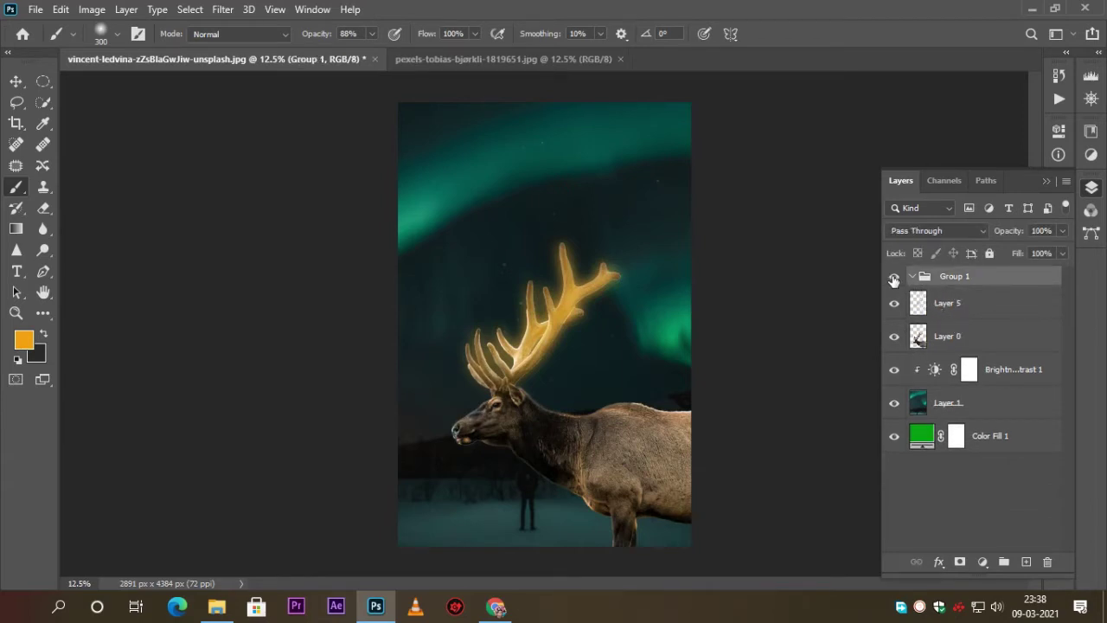
key("Delete")
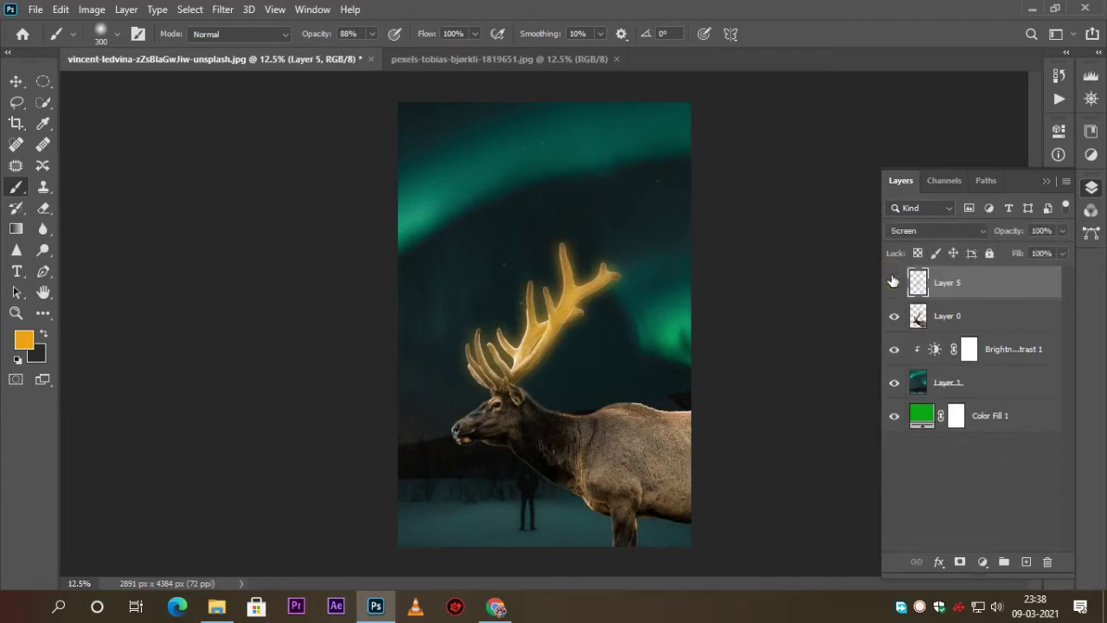
left_click(893, 281)
left_click(893, 281)
left_click(945, 324)
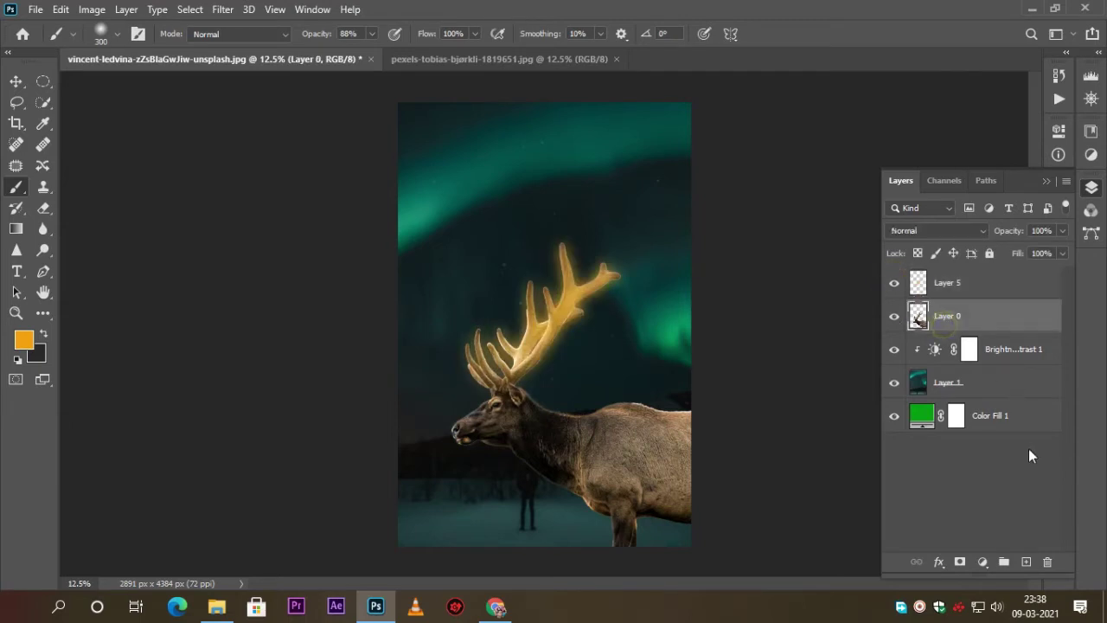
left_click(1003, 284)
left_click(1023, 563)
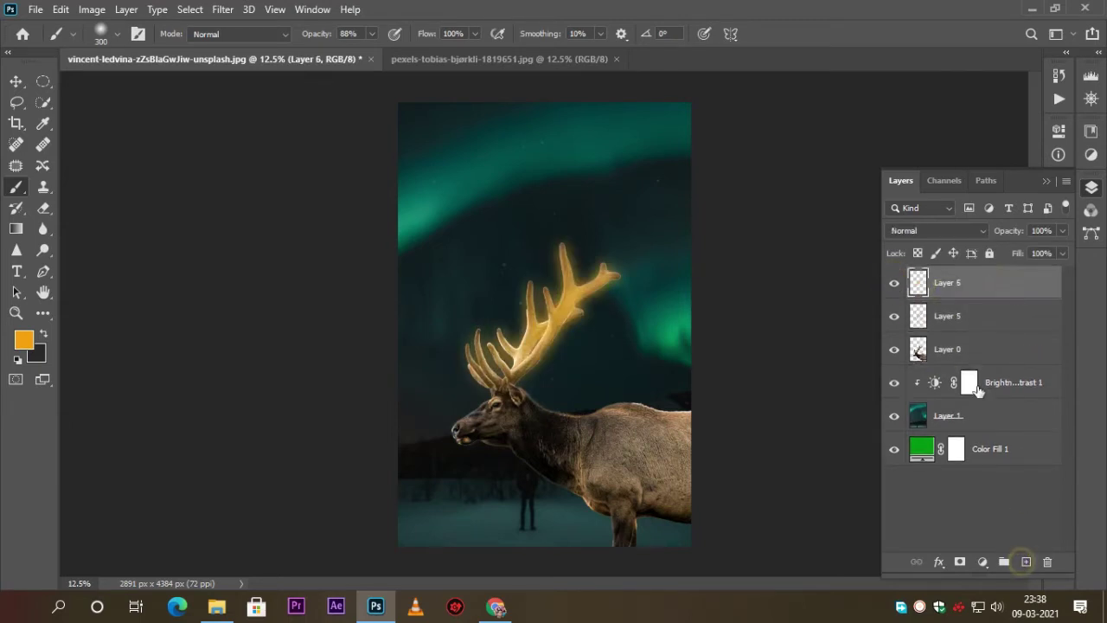
left_click(919, 348, "ctrl")
key("ctrl+plus")
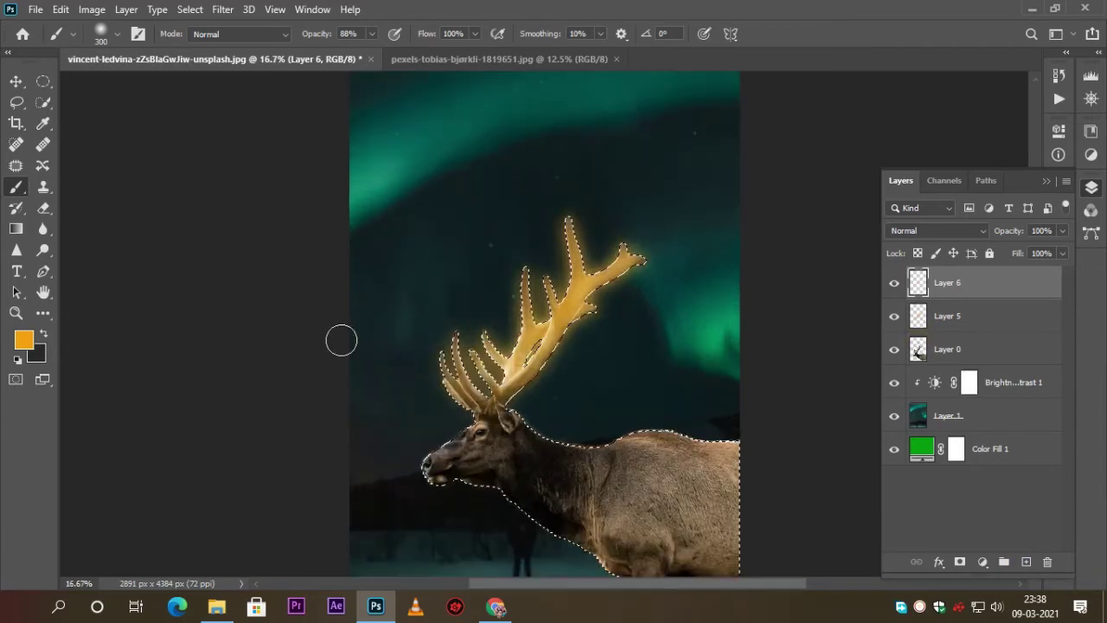
scroll(364, 355, "down", 2)
scroll(364, 356, "down", 1)
key("bracketright")
key("bracketright")
key("bracketright")
key("bracketright")
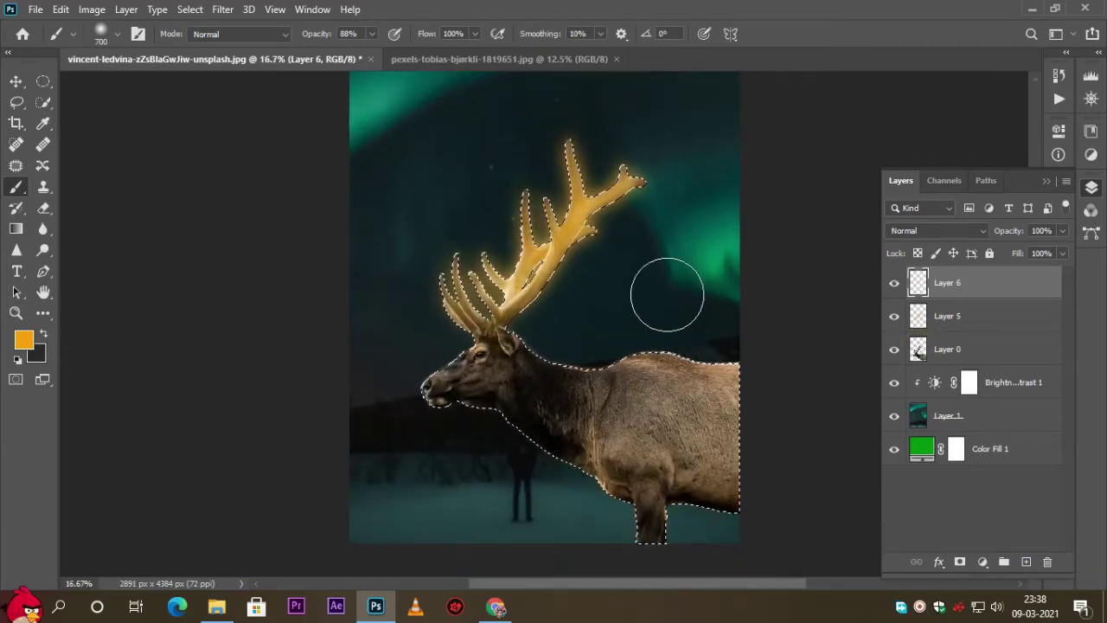
key("bracketright")
left_click_drag(667, 295, 573, 306)
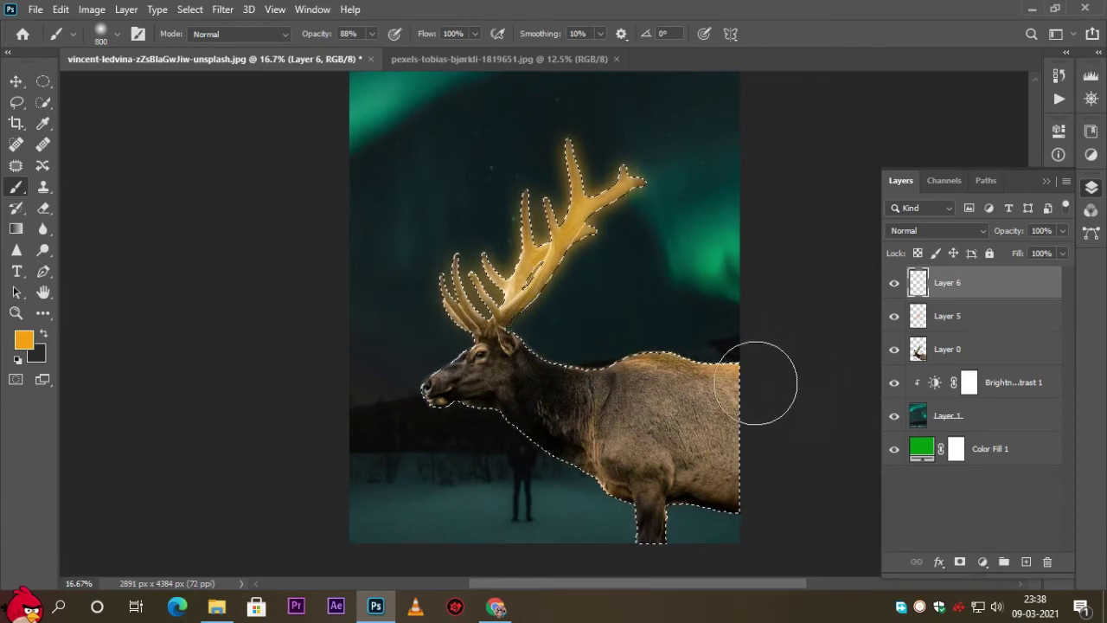
mouse_move(685, 168)
left_mouse_down()
mouse_move(664, 122)
mouse_move(548, 104)
left_mouse_up()
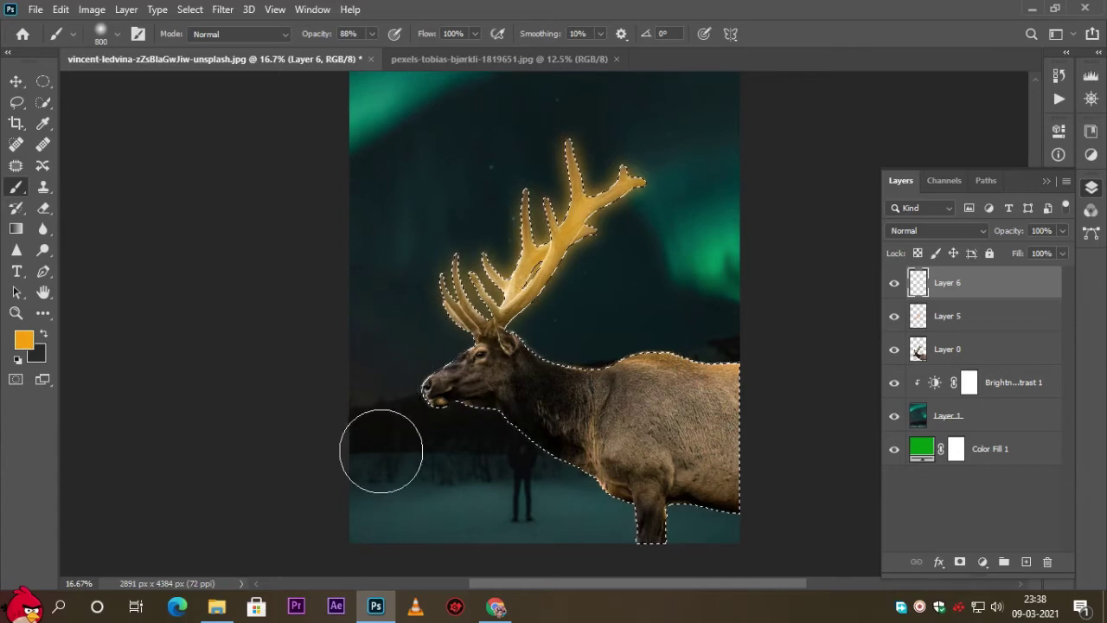
left_click_drag(393, 334, 383, 370)
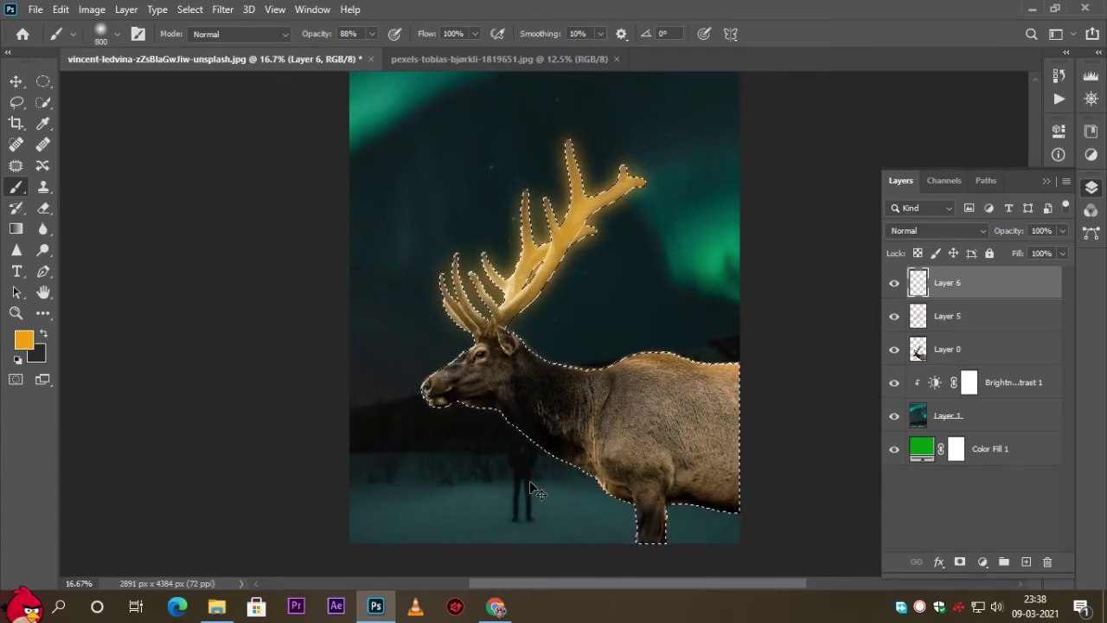
key("ctrl+minus")
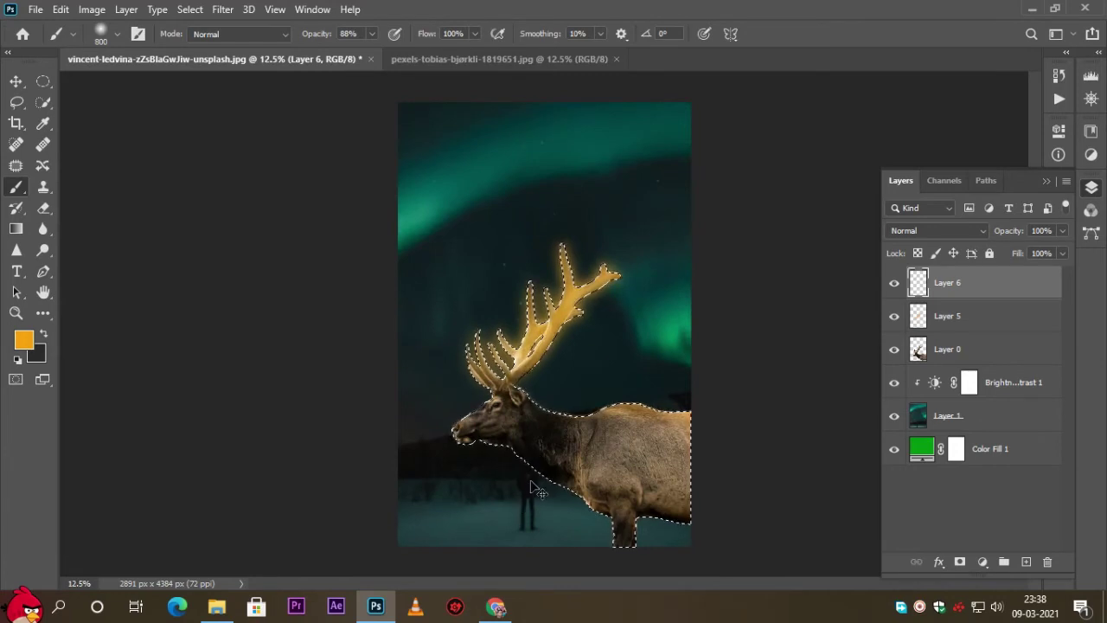
key("ctrl+d")
key("bracketleft")
key("bracketleft")
key("bracketleft")
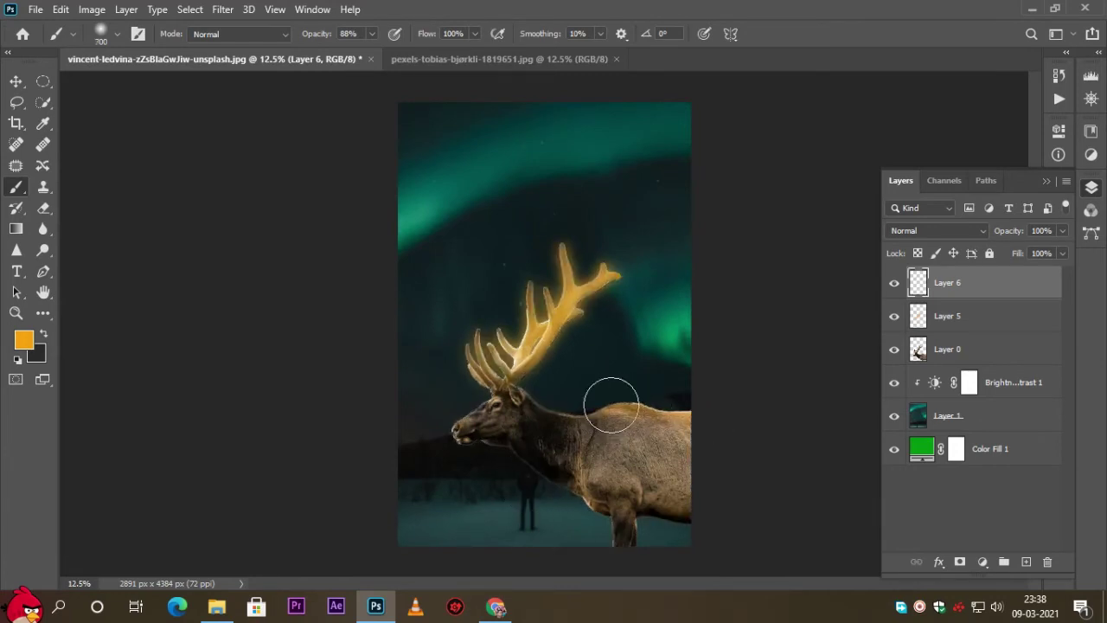
Step: Add a Selective Color adjustment to sky Layer 1 and cut cyan and magenta in the Cyans
left_click(966, 419)
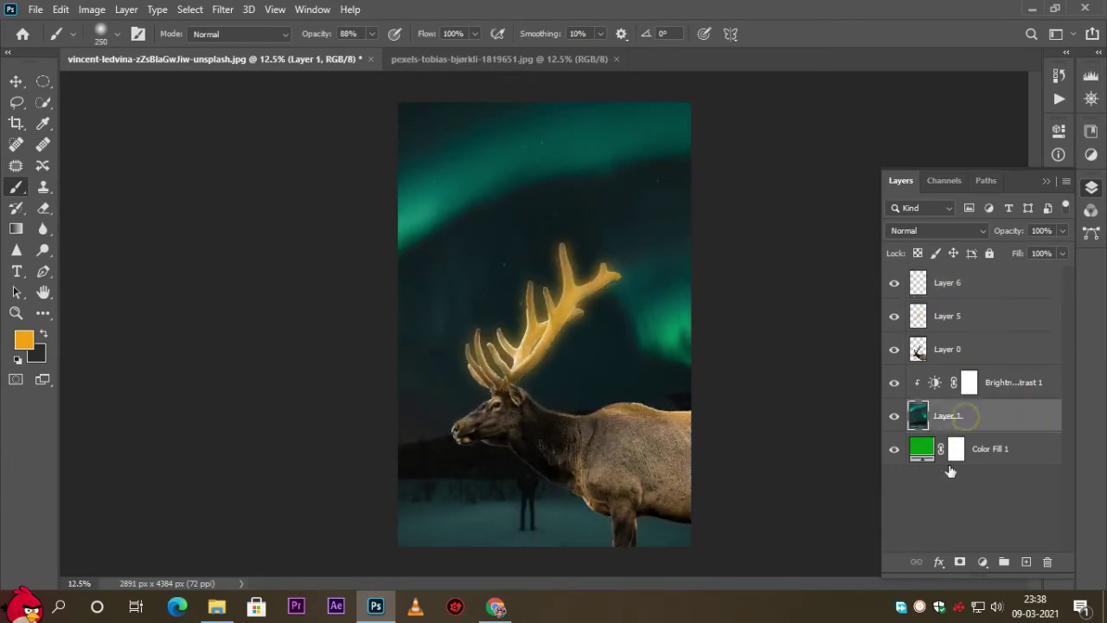
left_click(982, 562)
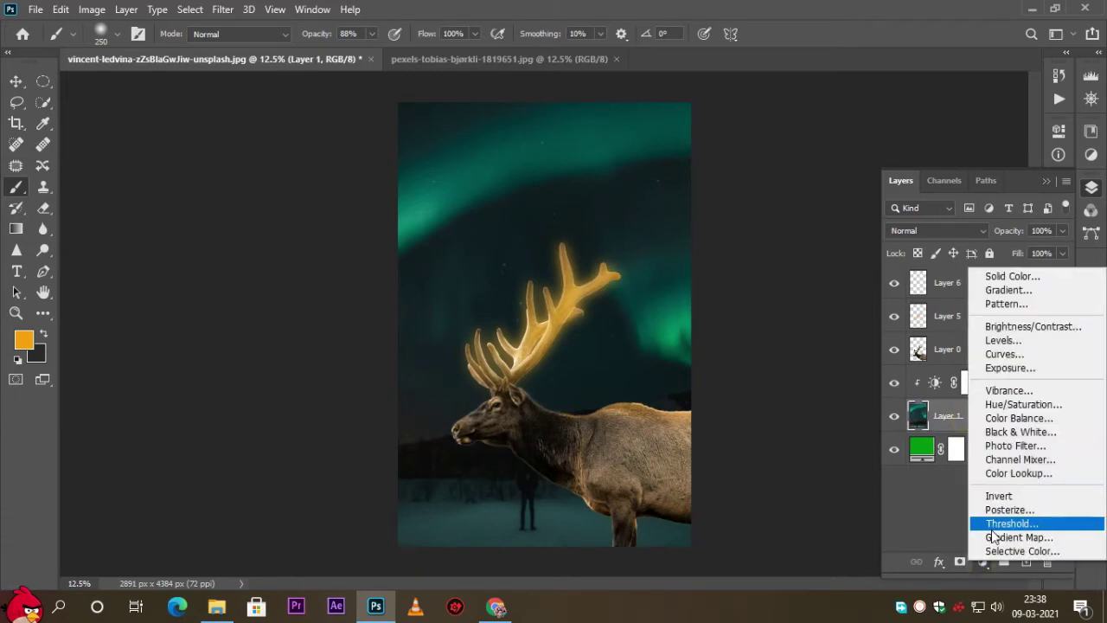
left_click(995, 551)
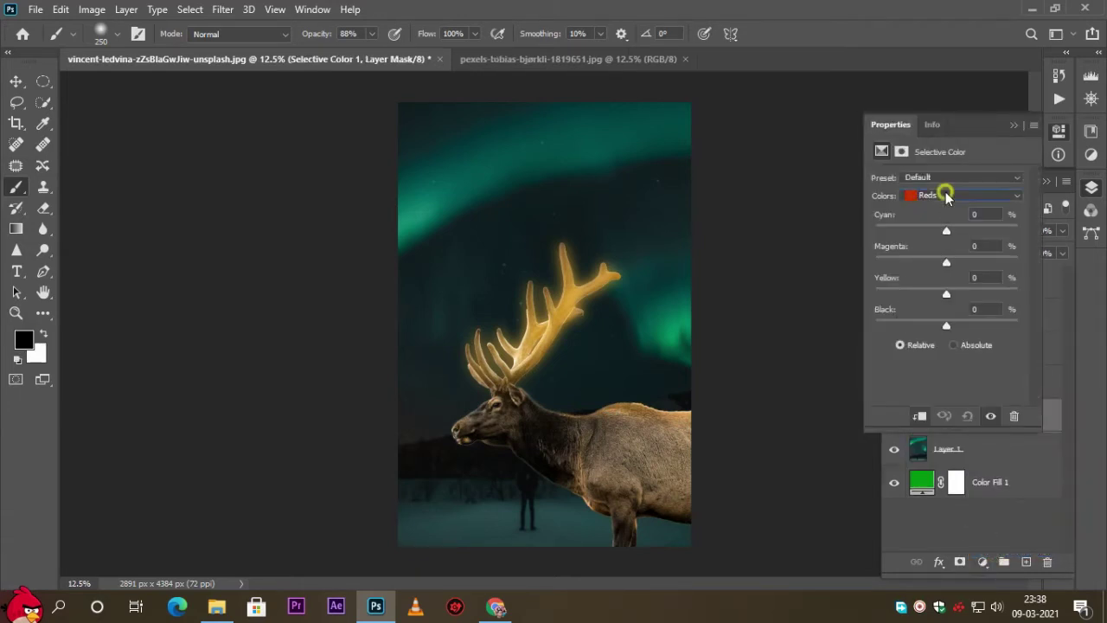
left_click(946, 196)
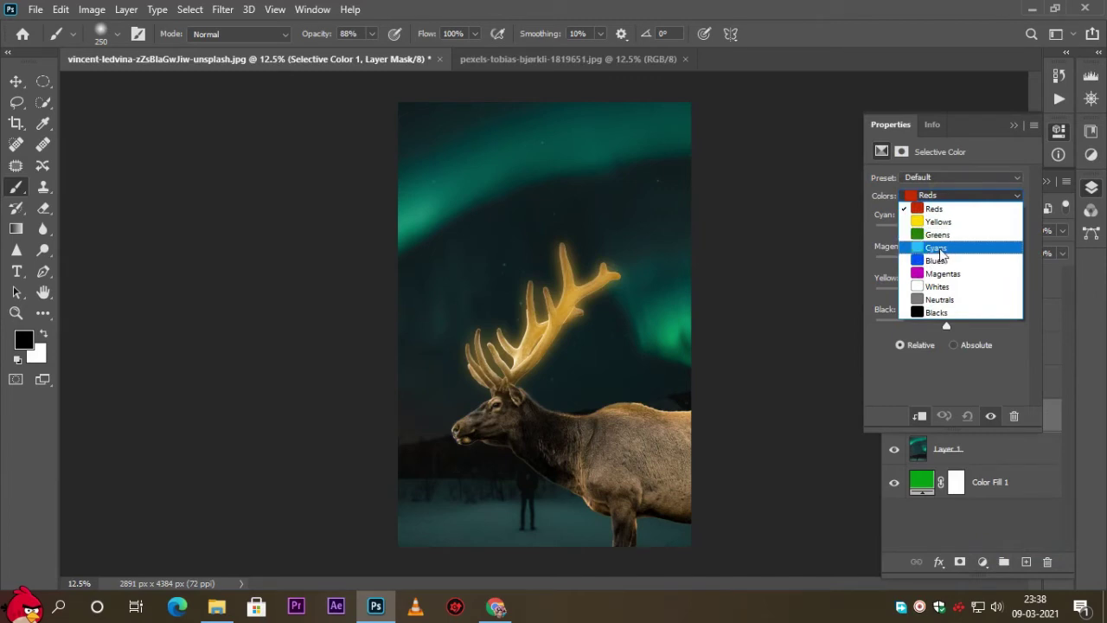
left_click(941, 249)
left_click_drag(946, 231, 852, 230)
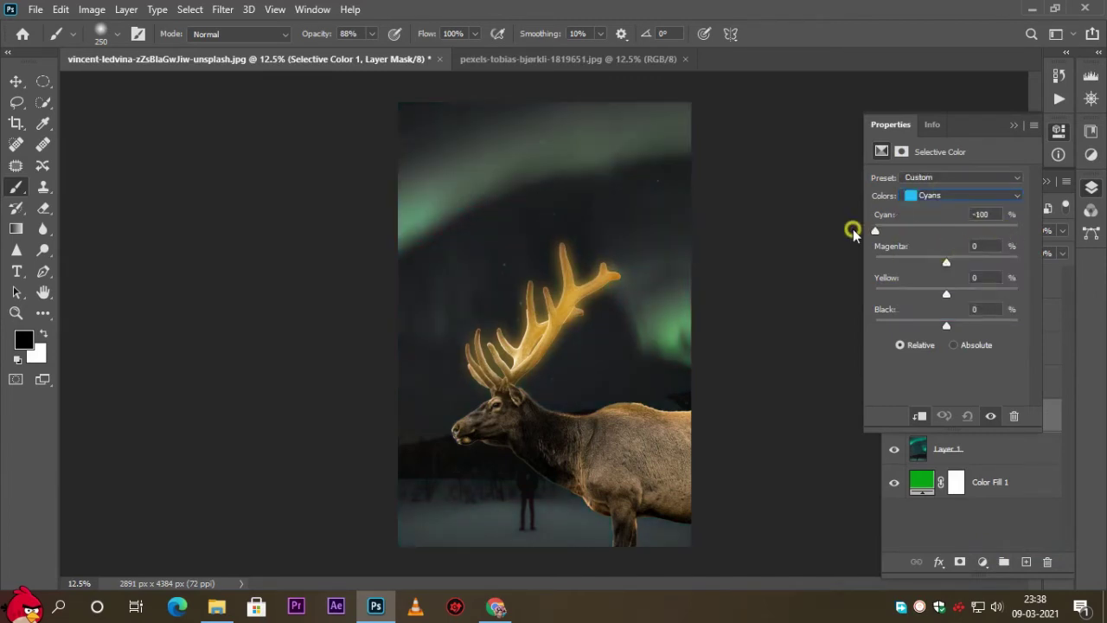
left_click_drag(946, 263, 870, 260)
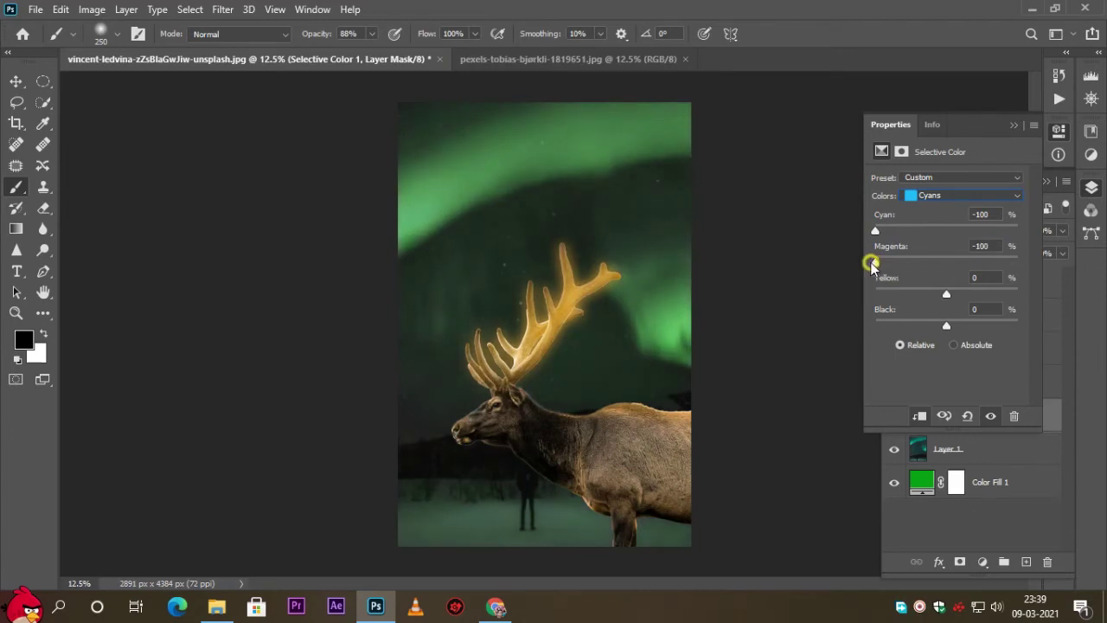
mouse_move(946, 297)
left_mouse_down()
mouse_move(881, 295)
mouse_move(977, 296)
mouse_move(949, 296)
left_mouse_up()
Step: Add cyan to the Blues and set Greens to Cyan -100, Magenta +100, Yellow +100
left_click(938, 197)
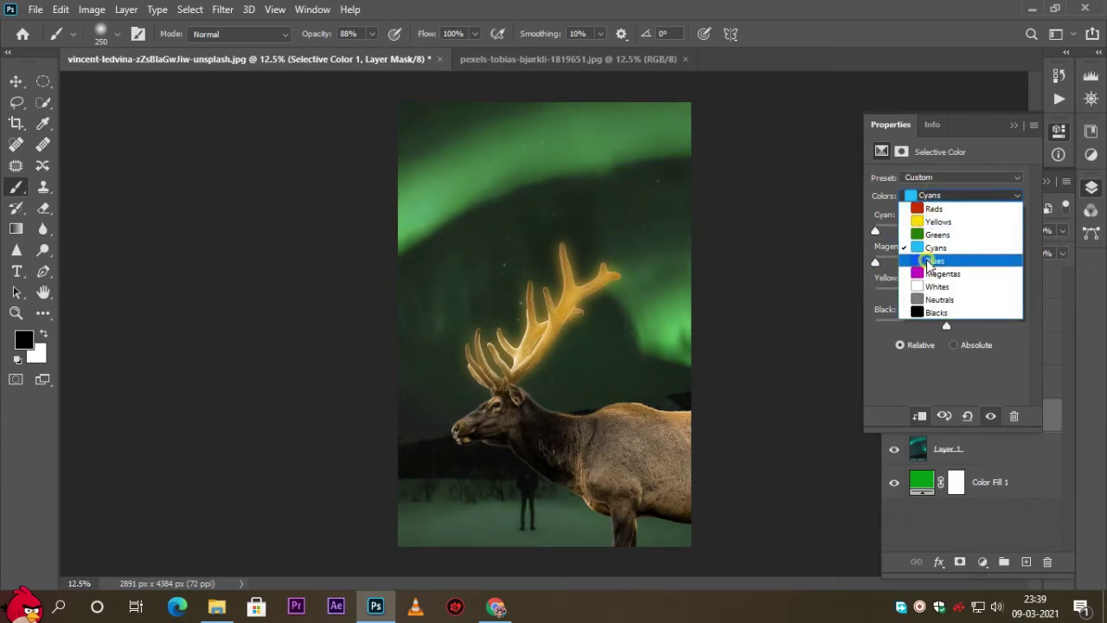
left_click(929, 260)
left_click_drag(913, 232, 988, 235)
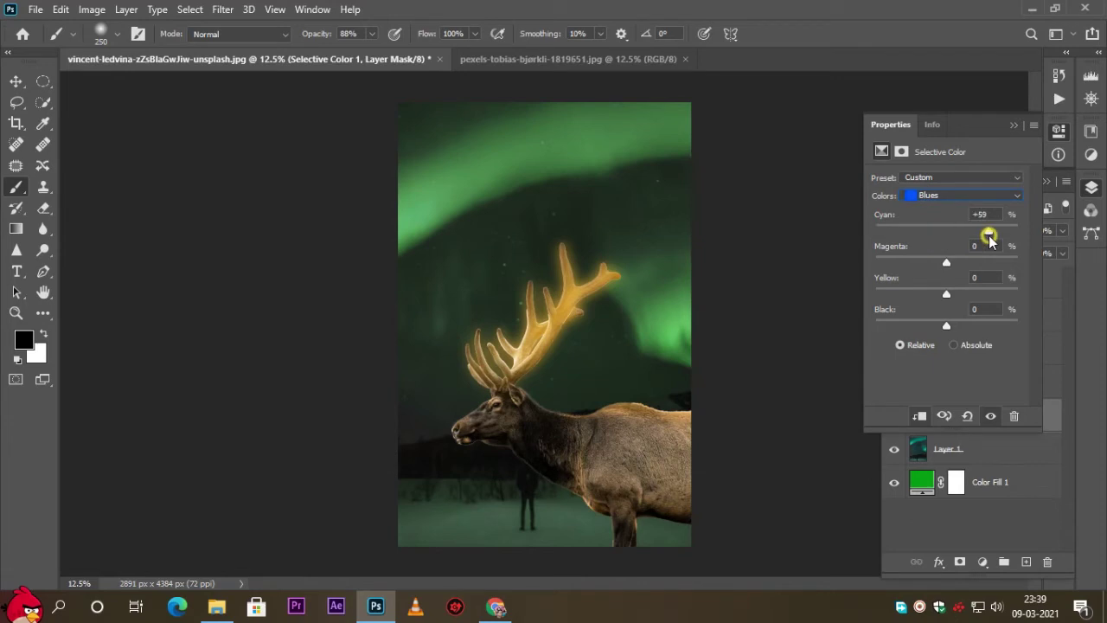
left_click(914, 215)
left_click(919, 195)
left_click(930, 235)
mouse_move(946, 231)
left_mouse_down()
mouse_move(870, 230)
mouse_move(1000, 240)
mouse_move(875, 232)
left_mouse_up()
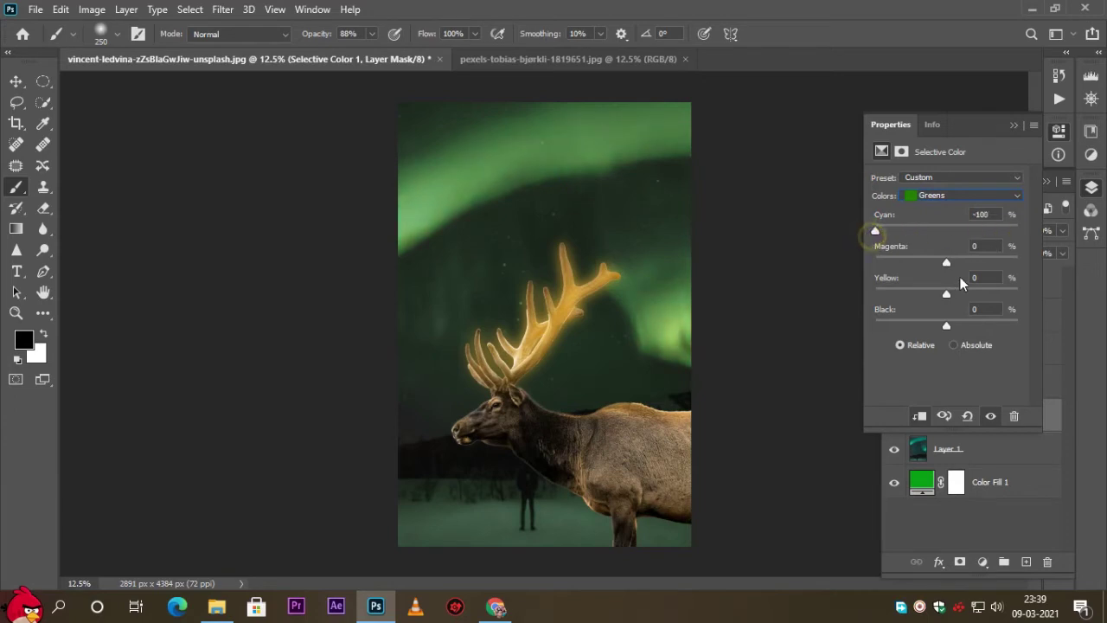
mouse_move(947, 262)
left_mouse_down()
mouse_move(1018, 260)
mouse_move(865, 262)
mouse_move(1019, 273)
left_mouse_up()
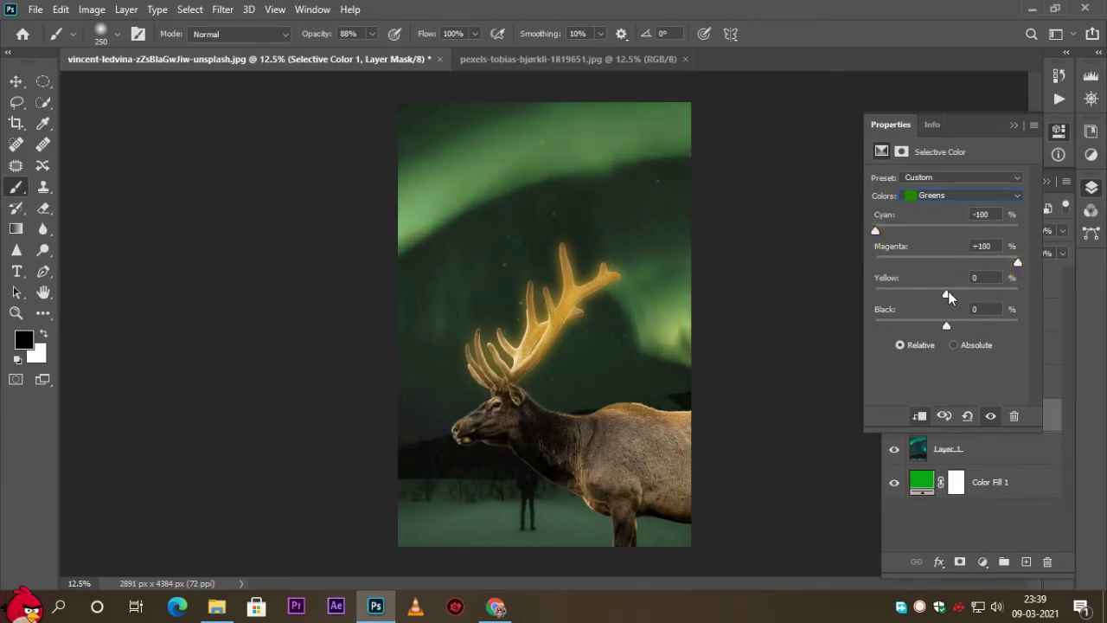
mouse_move(946, 294)
left_mouse_down()
mouse_move(1011, 296)
mouse_move(857, 296)
mouse_move(1038, 300)
left_mouse_up()
Step: Set the Yellows to Cyan, Magenta and Yellow -100, then collapse the Properties panel
left_click(943, 197)
left_click(938, 222)
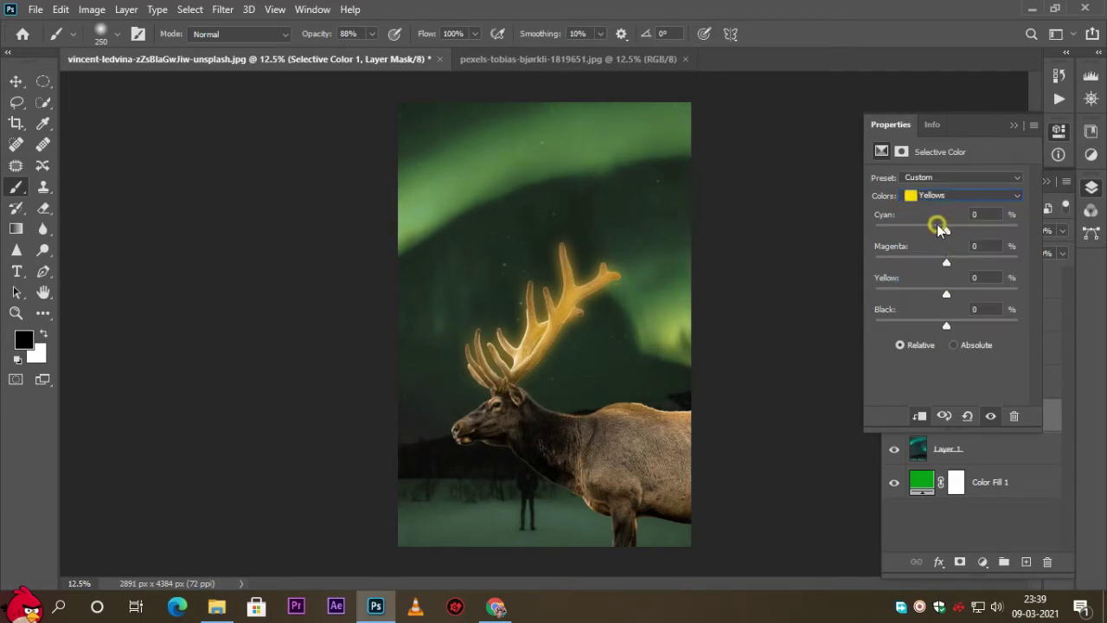
left_click_drag(947, 230, 840, 230)
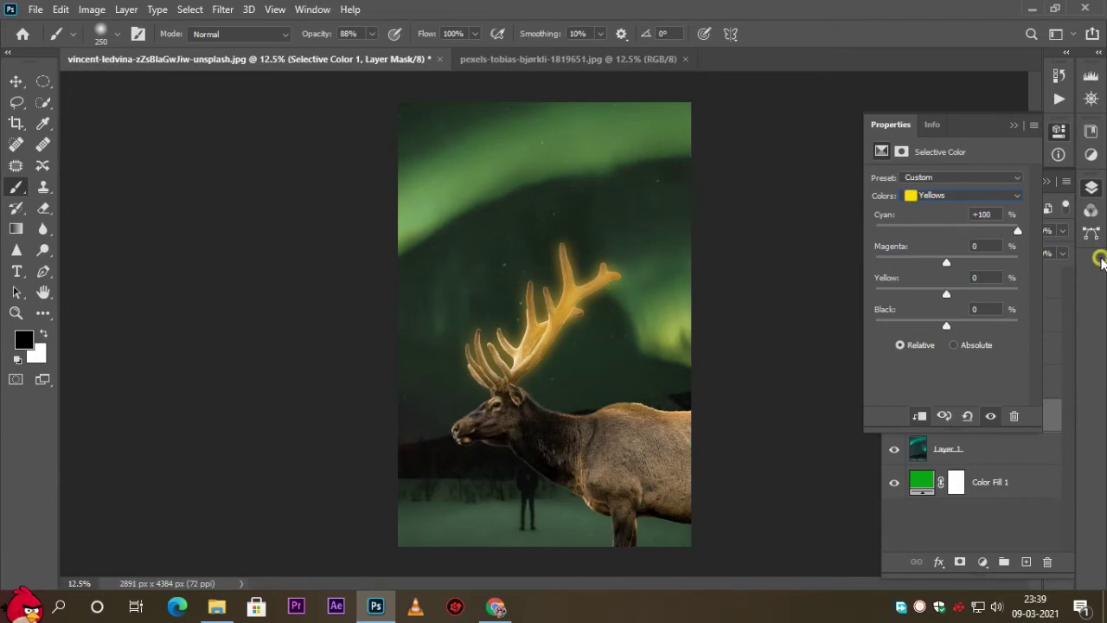
mouse_move(947, 263)
left_mouse_down()
mouse_move(1082, 263)
mouse_move(806, 262)
left_mouse_up()
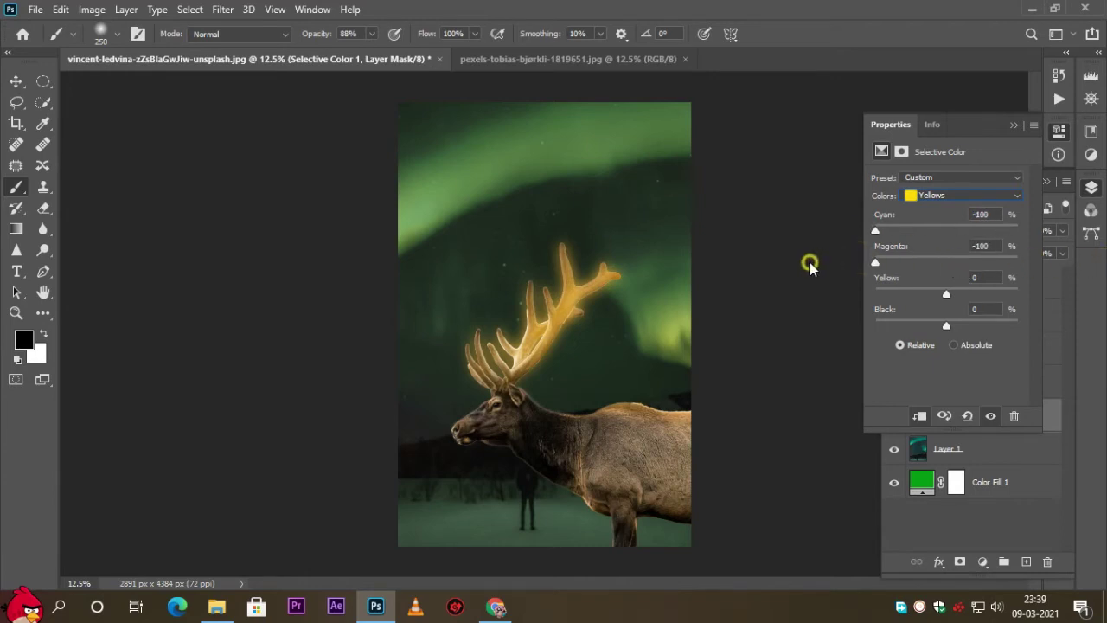
left_click_drag(948, 292, 848, 300)
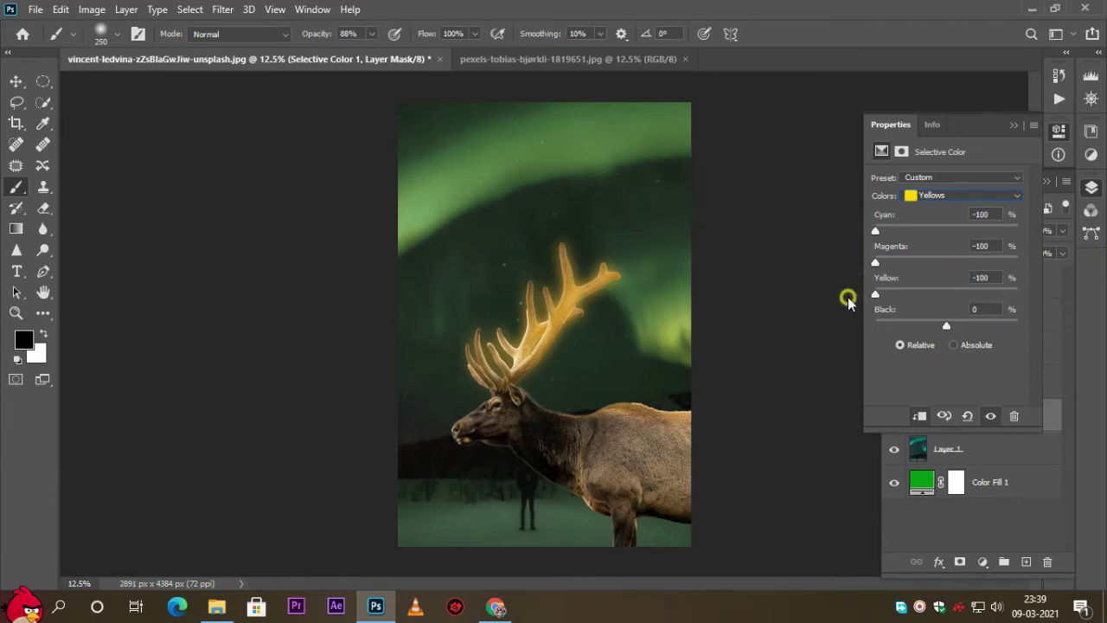
left_click(1014, 125)
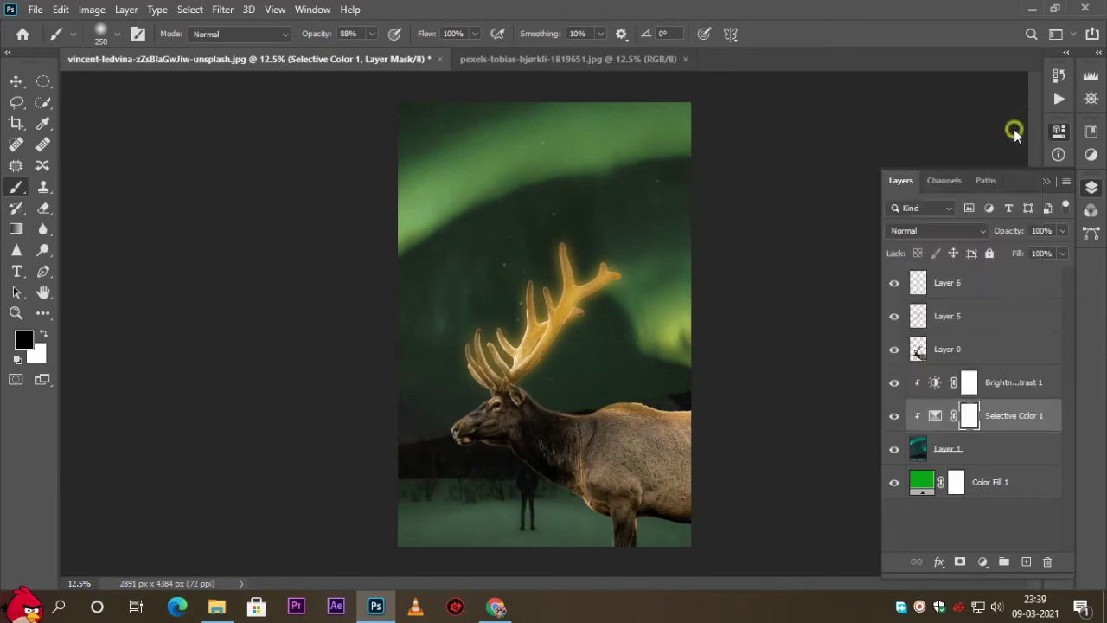
left_click(17, 83)
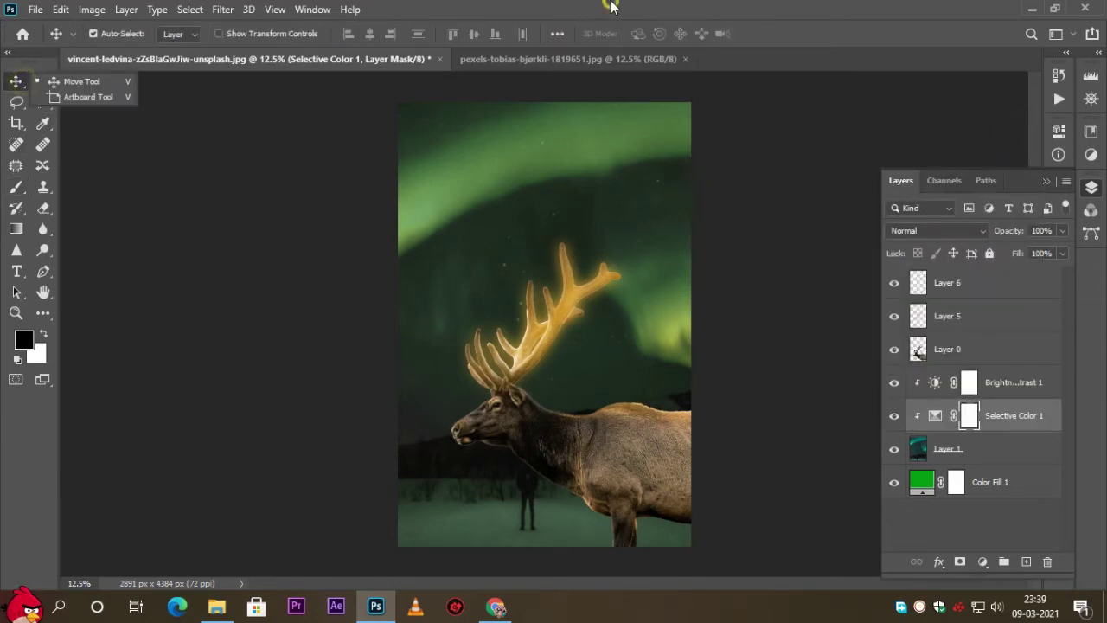
Step: Close the pexels-tobias aurora document and select Layers 0, 5 and 6 together
left_click(685, 60)
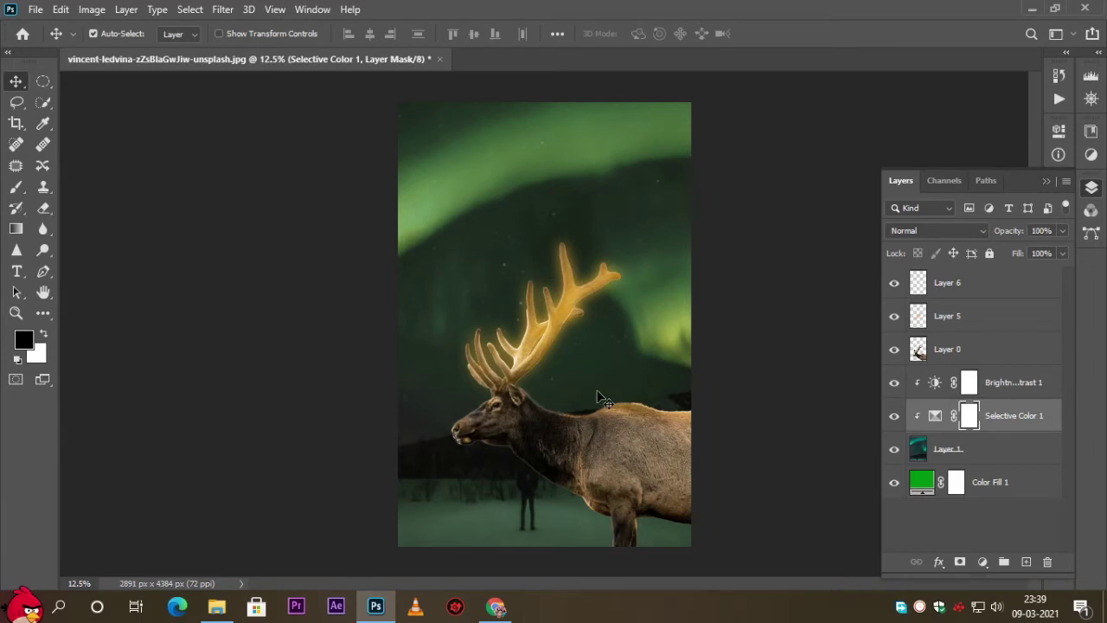
left_click(998, 353)
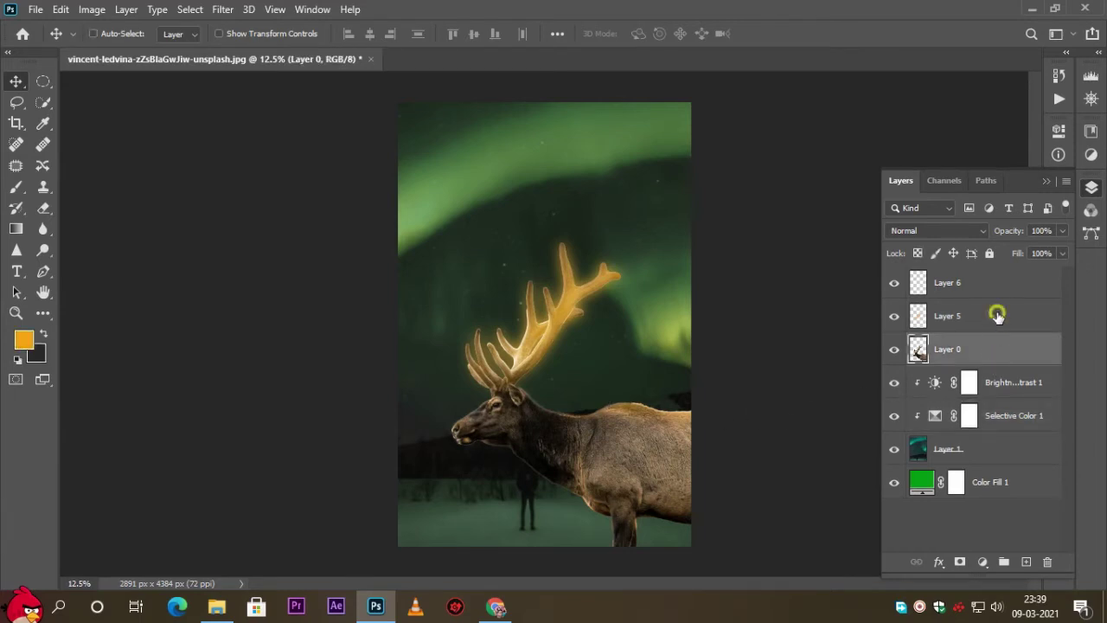
left_click(997, 316, "ctrl")
left_click(997, 282, "ctrl")
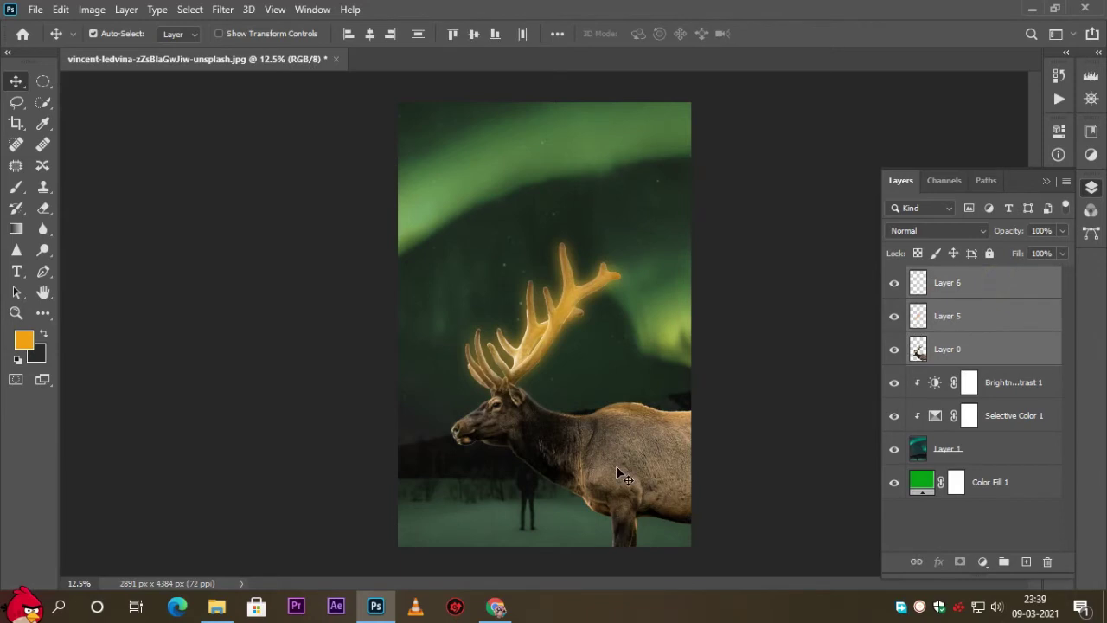
Step: Move Layers 0, 5 and 6 higher on the canvas and duplicate sky Layer 1
mouse_move(616, 468)
left_mouse_down()
mouse_move(621, 371)
mouse_move(620, 390)
left_mouse_up()
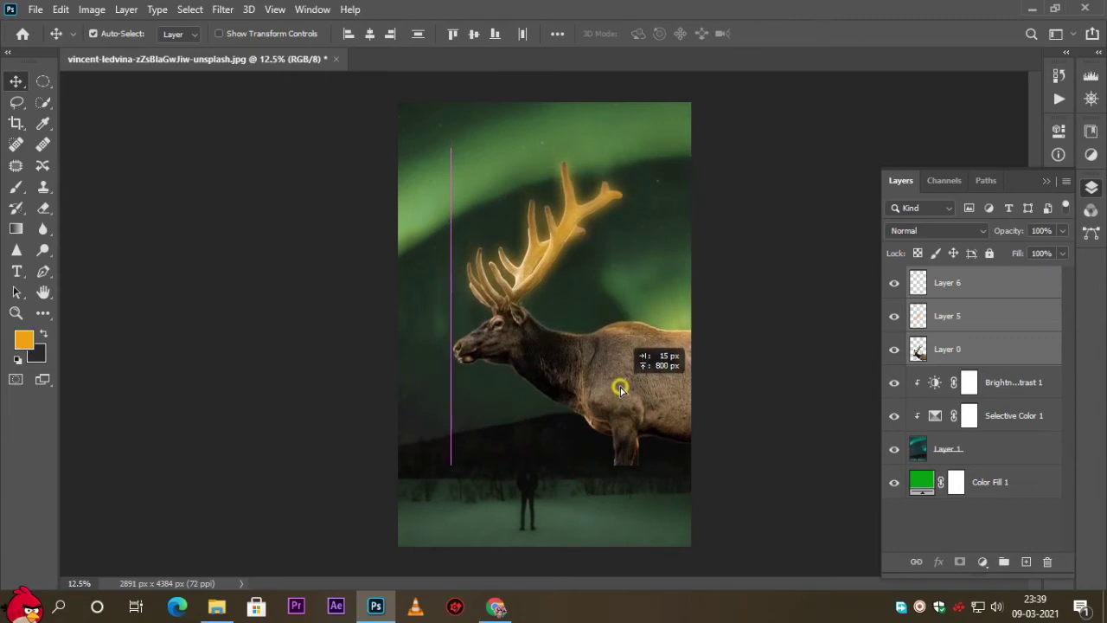
left_click(976, 284)
left_click(966, 448)
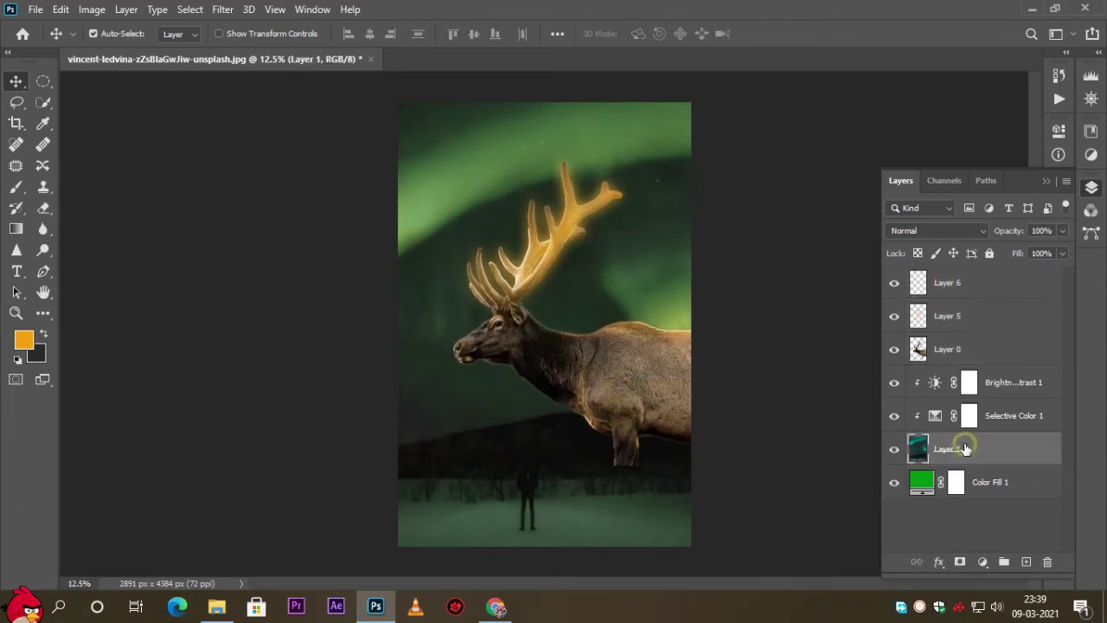
key("ctrl+j")
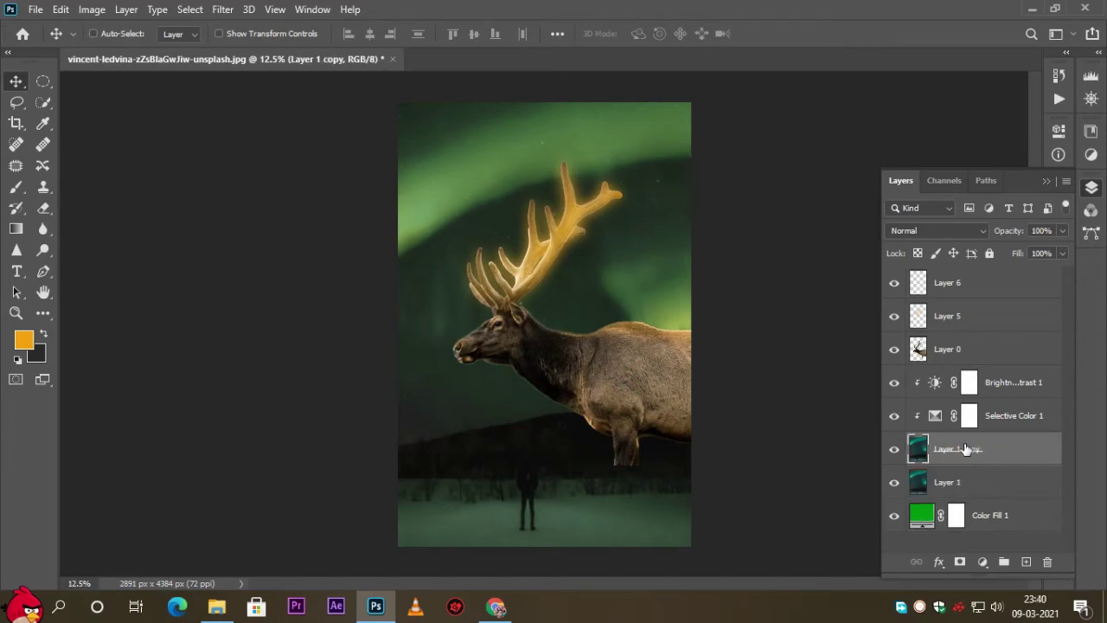
Step: Move Layer 1 to the top, add Selective Color 2, and cut cyan and magenta in the Cyans
left_click_drag(968, 477, 988, 285)
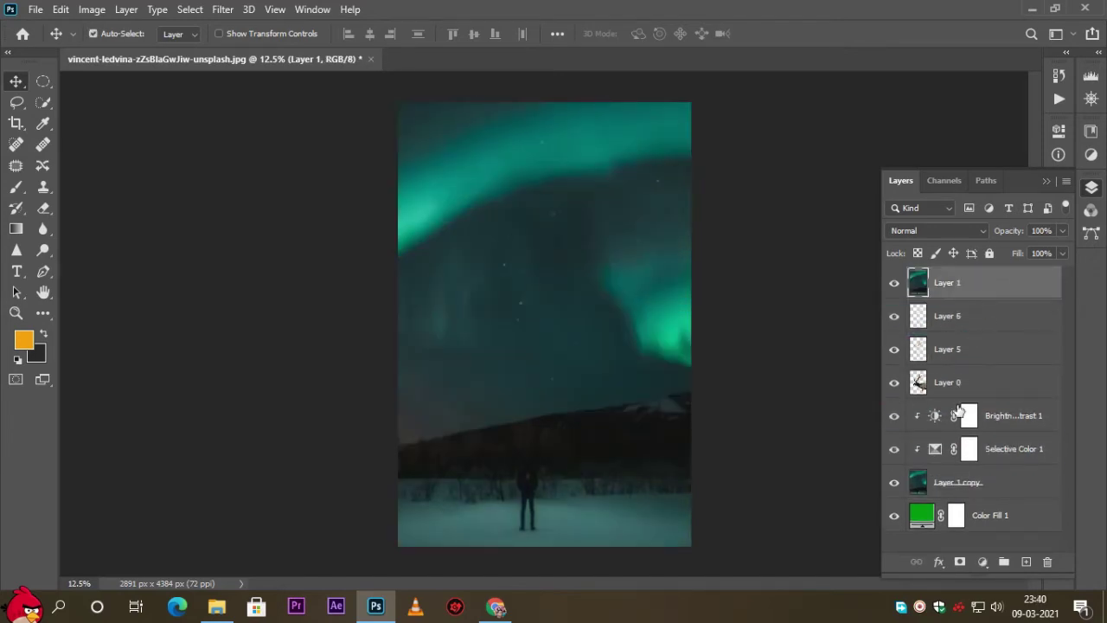
left_click(983, 563)
left_click(942, 614)
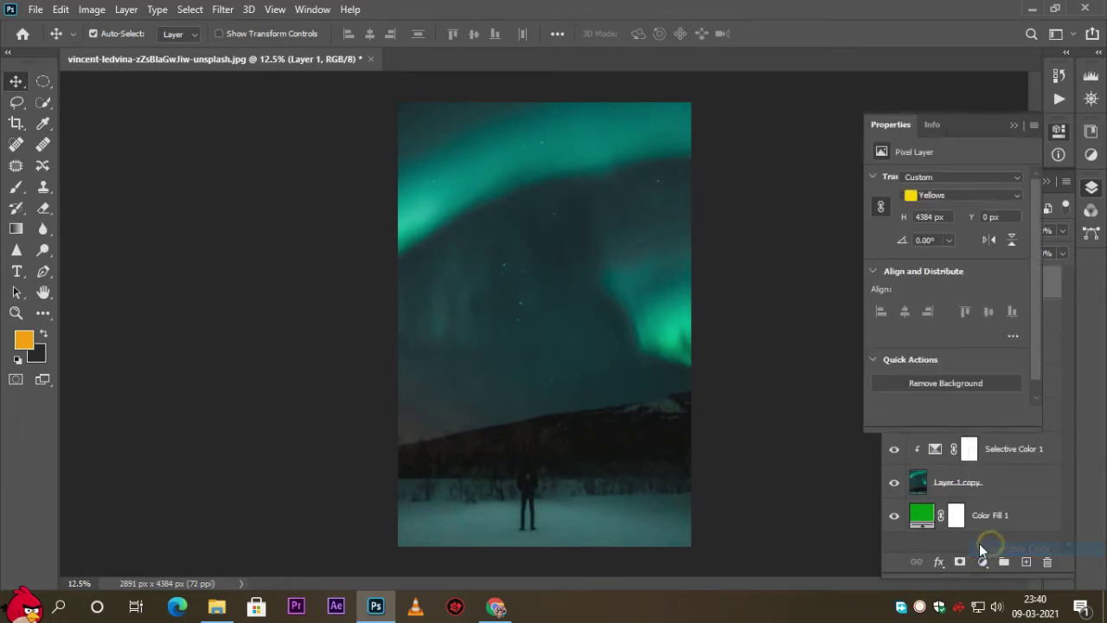
left_click(960, 195)
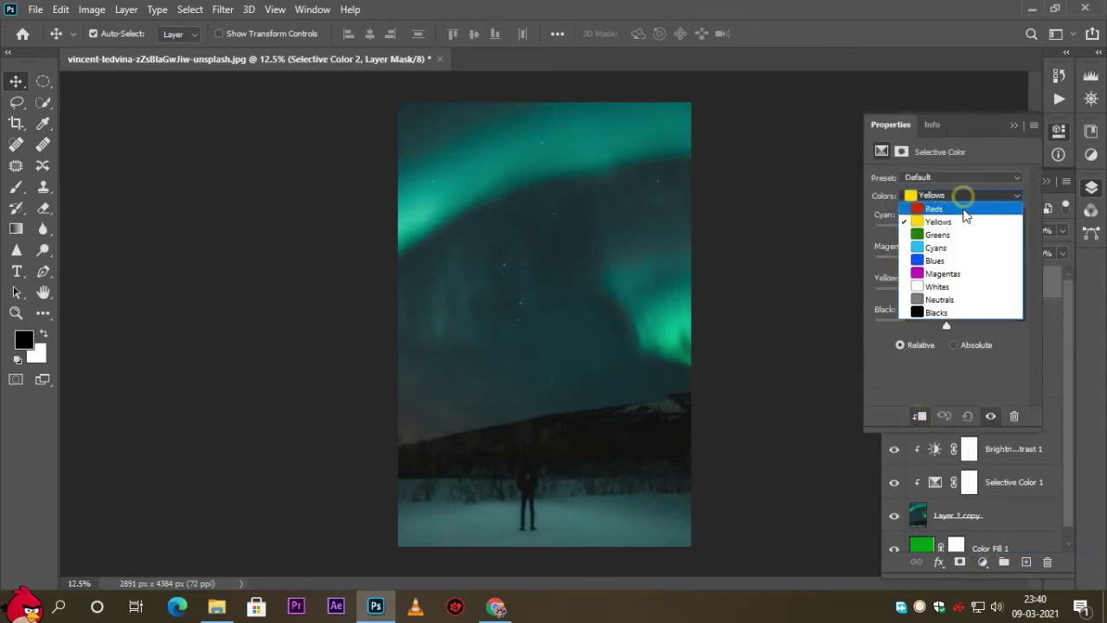
left_click(948, 237)
left_click_drag(947, 231, 779, 246)
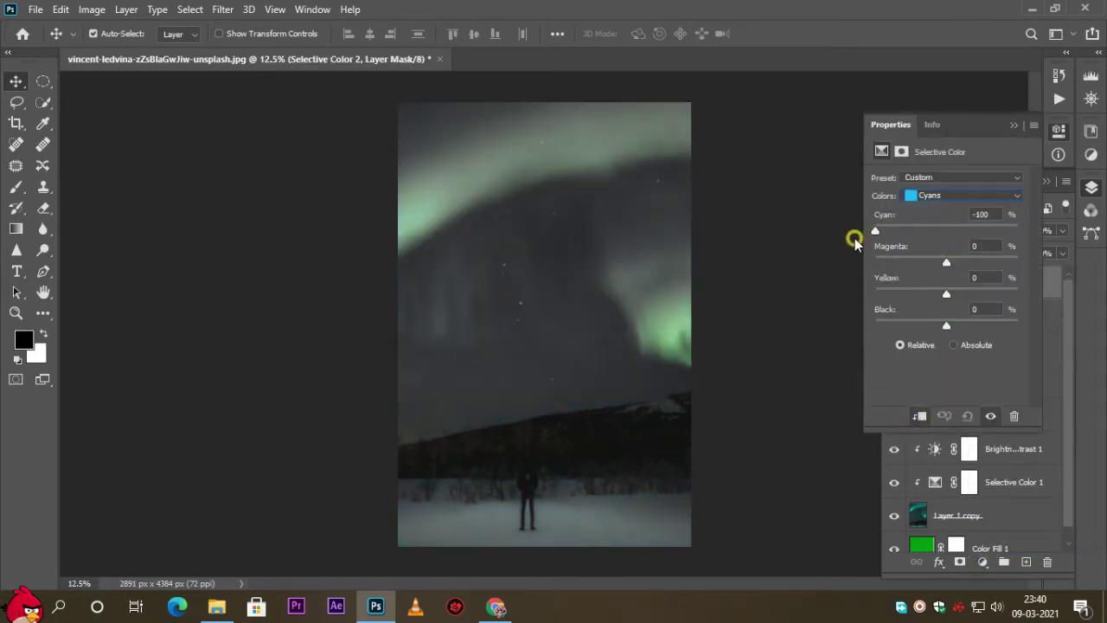
left_click_drag(946, 263, 864, 273)
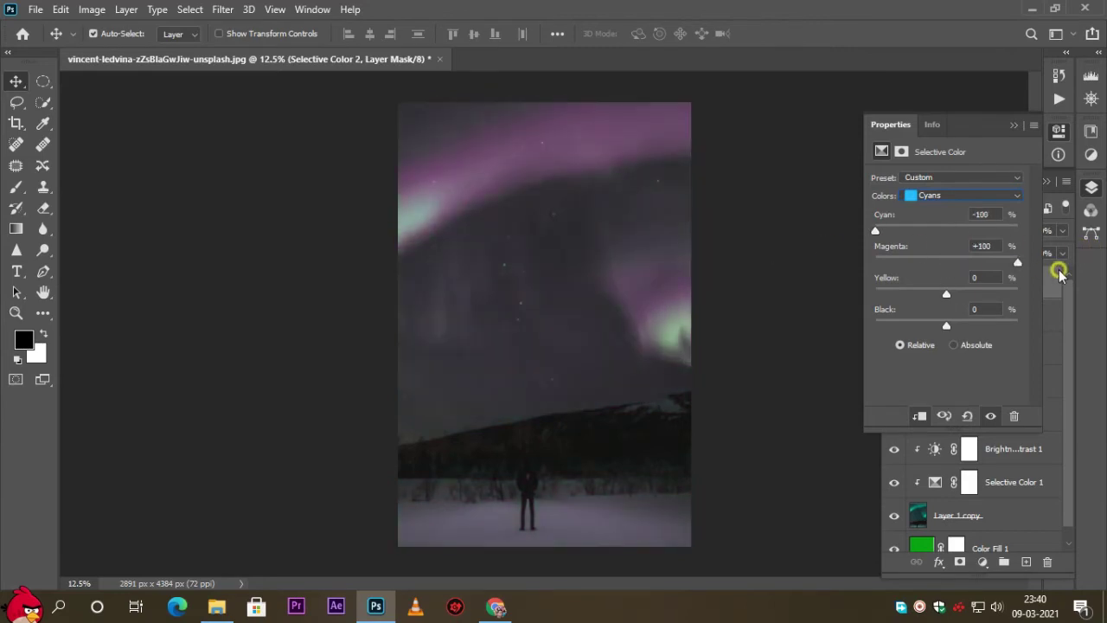
left_click_drag(946, 295, 961, 302)
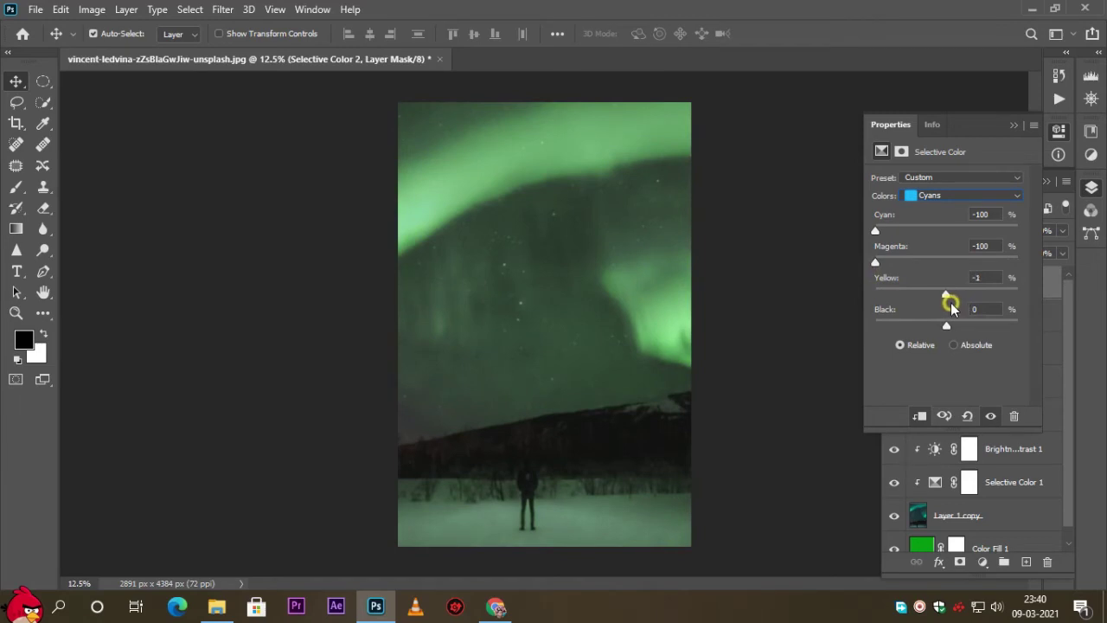
Step: Set the Greens to Cyan -100, Magenta +100, Yellow +100 and collapse Properties
left_click(951, 196)
left_click(939, 234)
mouse_move(947, 230)
left_mouse_down()
mouse_move(870, 232)
mouse_move(1018, 230)
mouse_move(860, 234)
left_mouse_up()
mouse_move(947, 262)
left_mouse_down()
mouse_move(1012, 264)
mouse_move(845, 262)
mouse_move(1085, 264)
left_mouse_up()
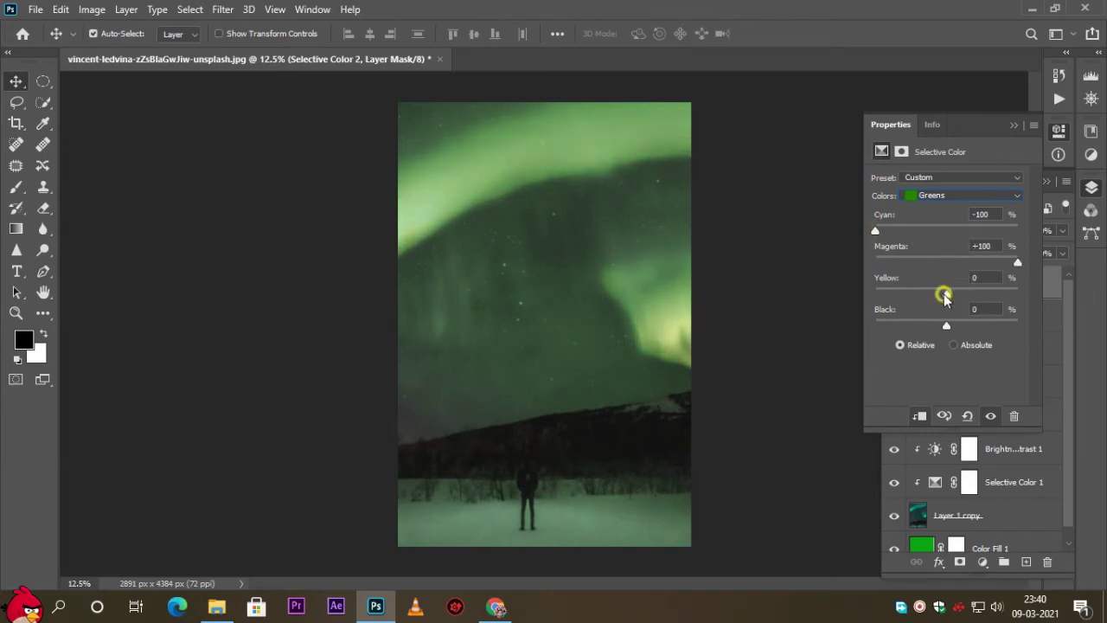
mouse_move(945, 297)
left_mouse_down()
mouse_move(1025, 294)
mouse_move(848, 292)
mouse_move(1077, 294)
left_mouse_up()
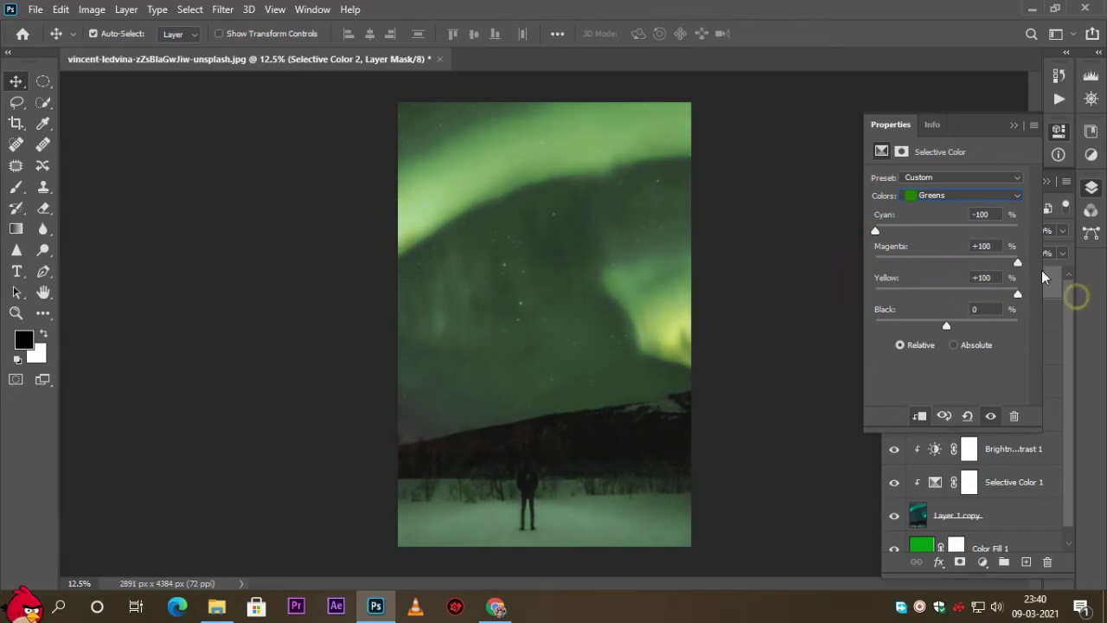
left_click(1014, 125)
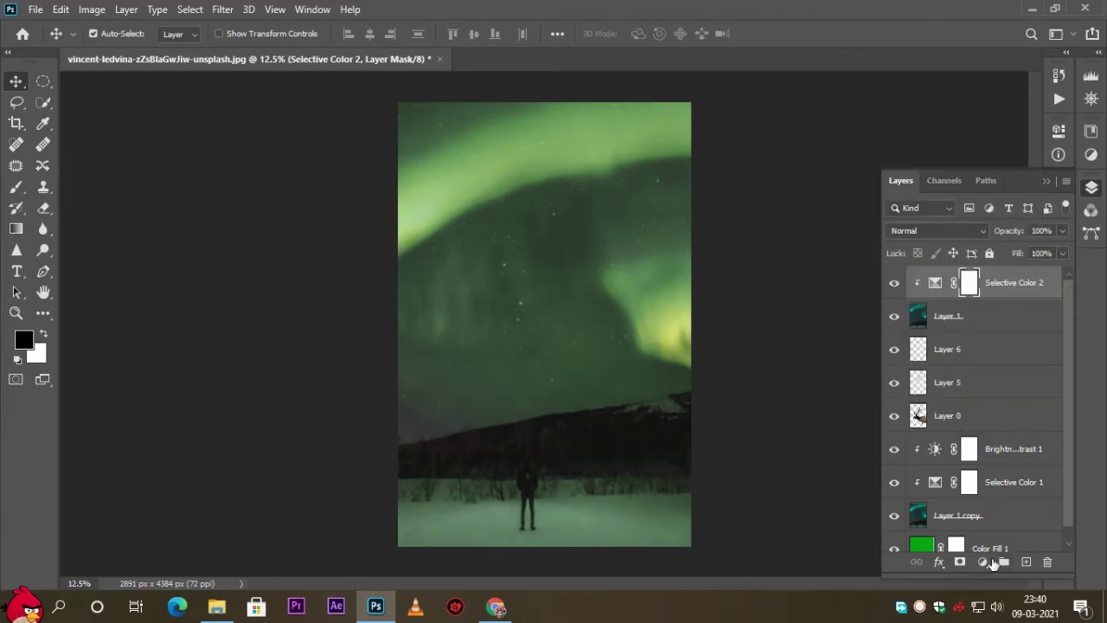
Step: Merge Selective Color 2 into Layer 1 and add Brightness/Contrast at -43 brightness, 13 contrast
right_click(1014, 286)
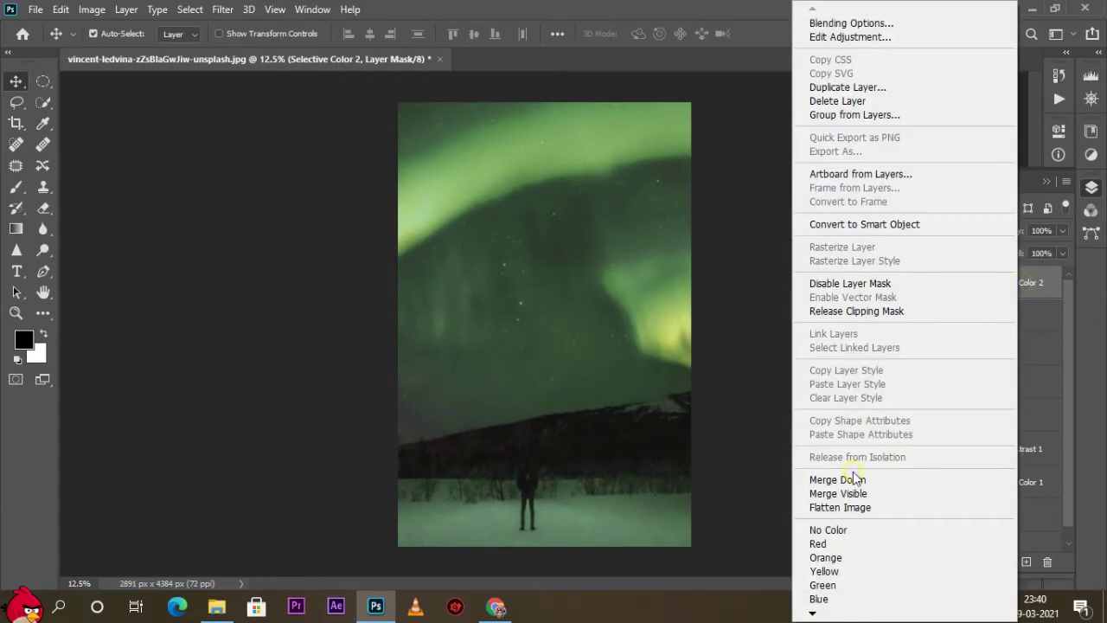
left_click(855, 478)
left_click(981, 562)
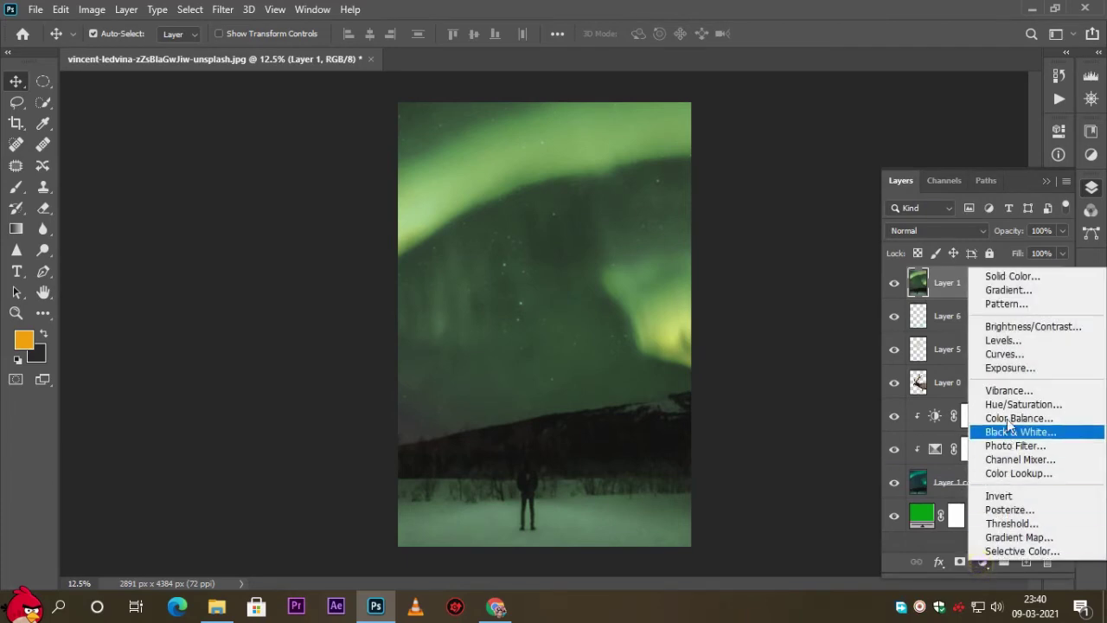
left_click(994, 326)
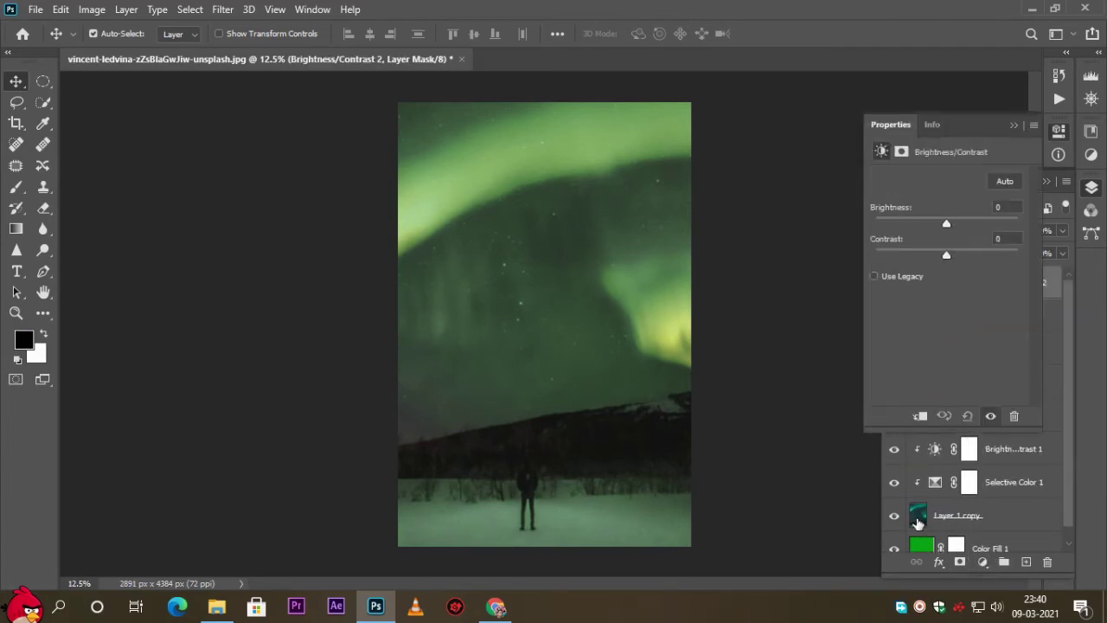
mouse_move(946, 223)
left_mouse_down()
mouse_move(927, 223)
mouse_move(956, 259)
left_mouse_up()
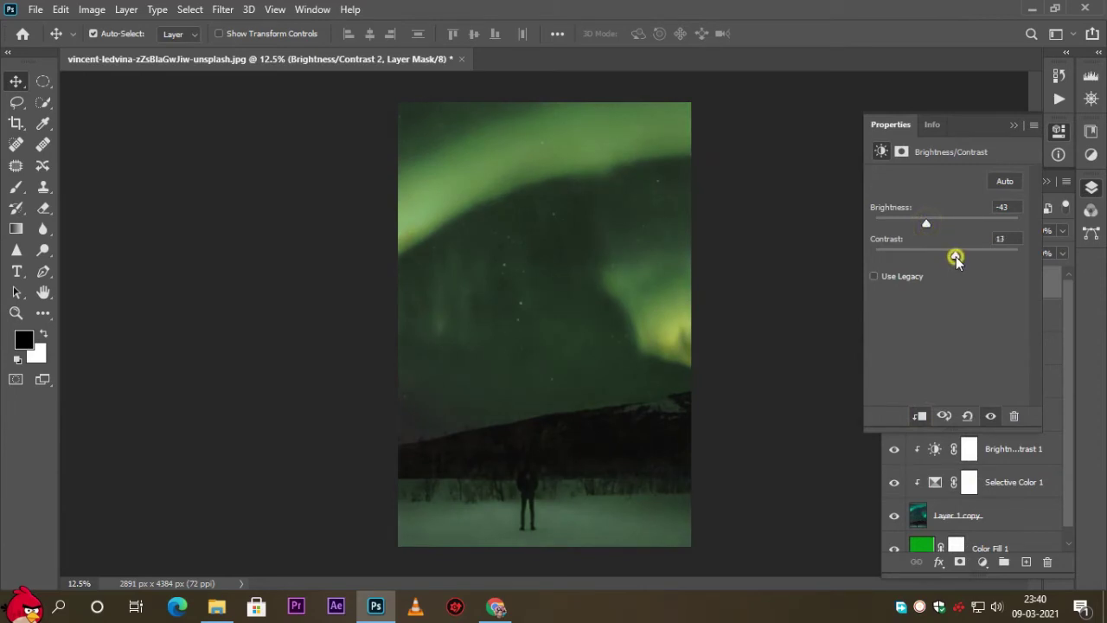
left_click(1014, 125)
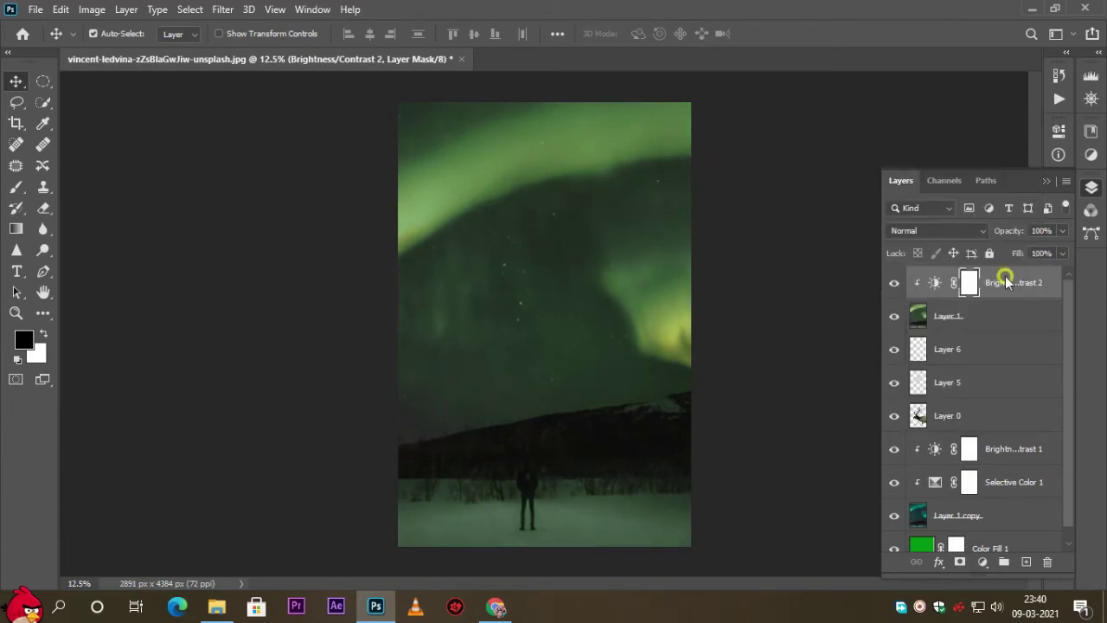
Step: Merge Brightness/Contrast 2 down into Layer 1 and add a layer mask
right_click(1006, 281)
left_click(826, 479)
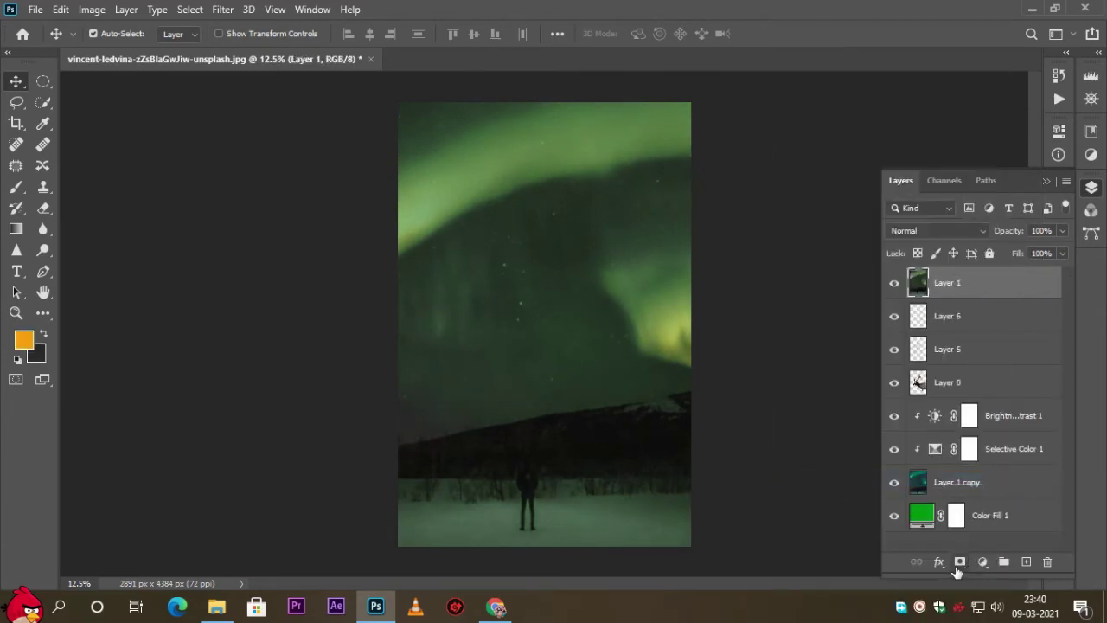
left_click(958, 562)
Step: Draw gradients on Layer 1's mask to reveal the elk, undo one, and shift the layer lower
left_click(16, 228)
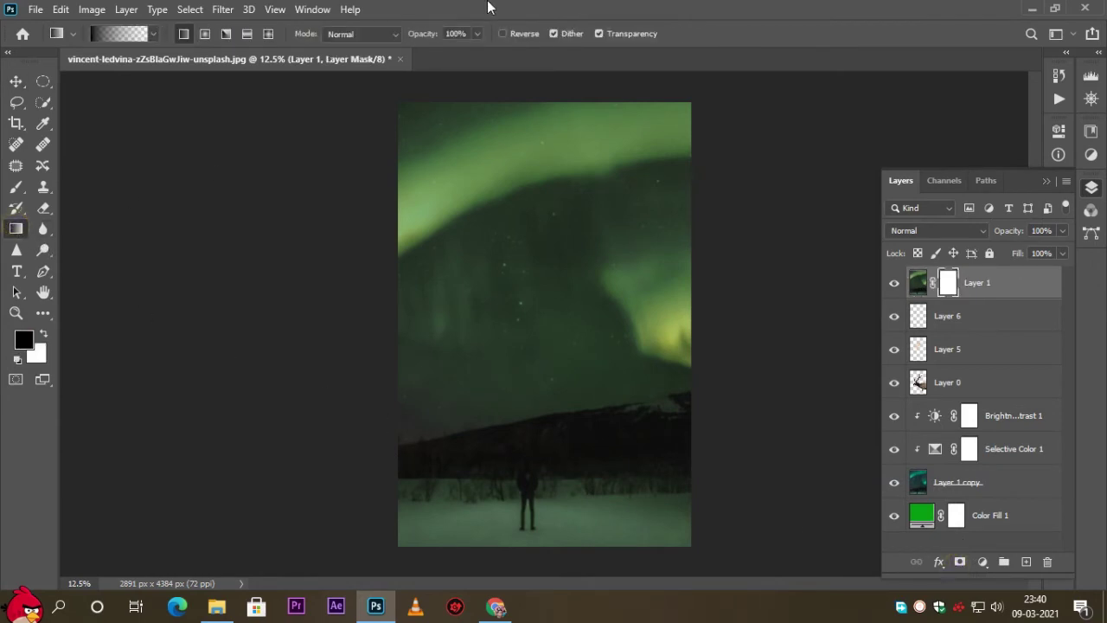
left_click_drag(541, 222, 535, 346)
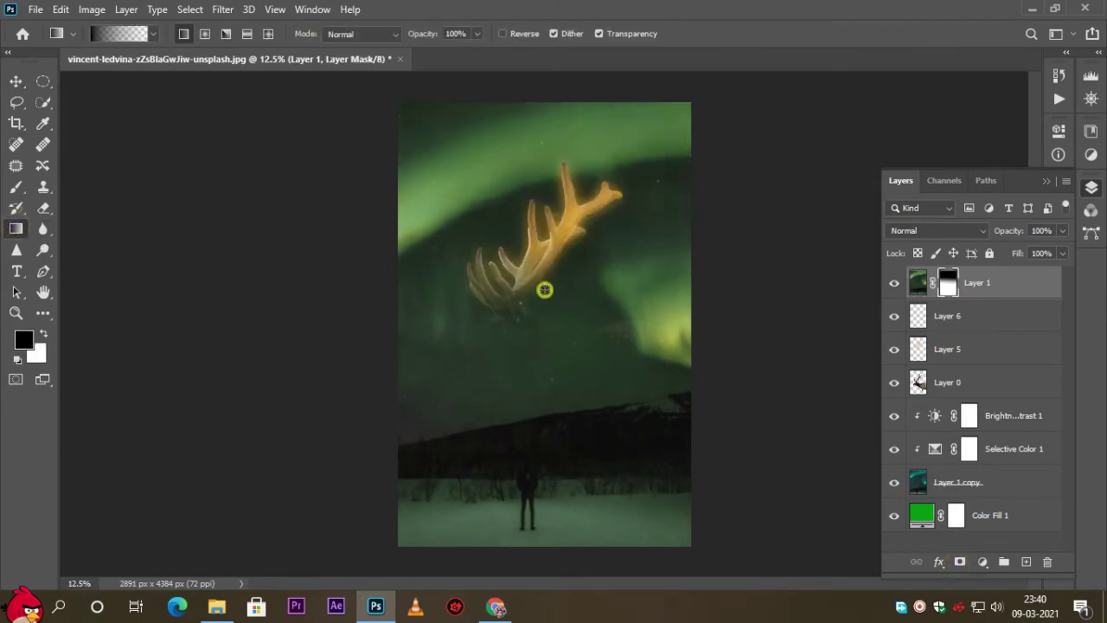
left_click_drag(545, 289, 544, 395)
left_click_drag(558, 308, 559, 424)
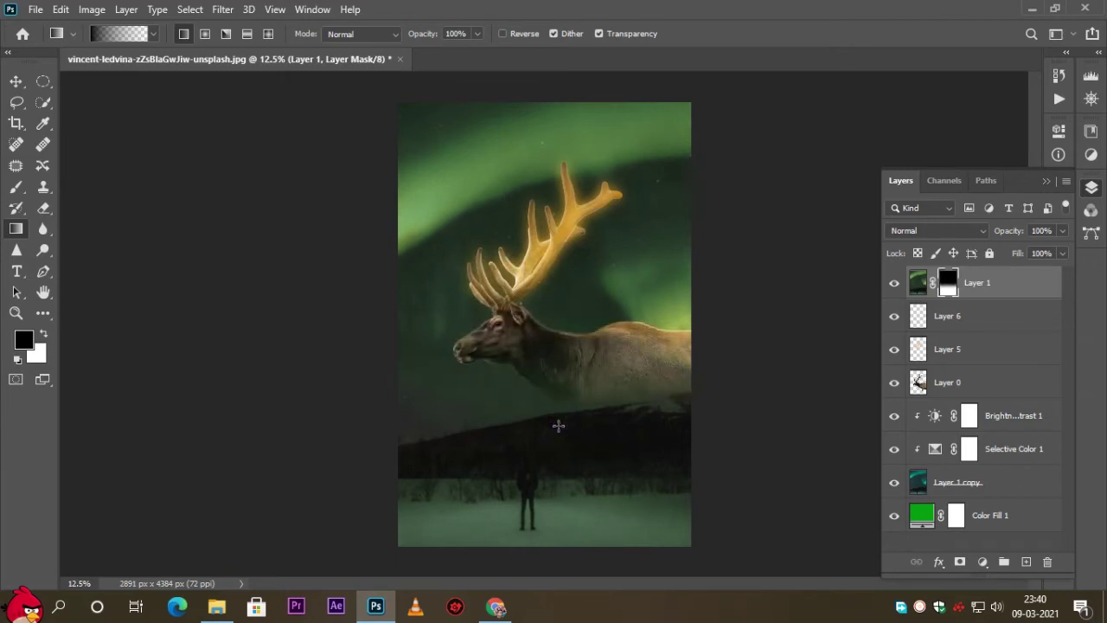
key("ctrl+z")
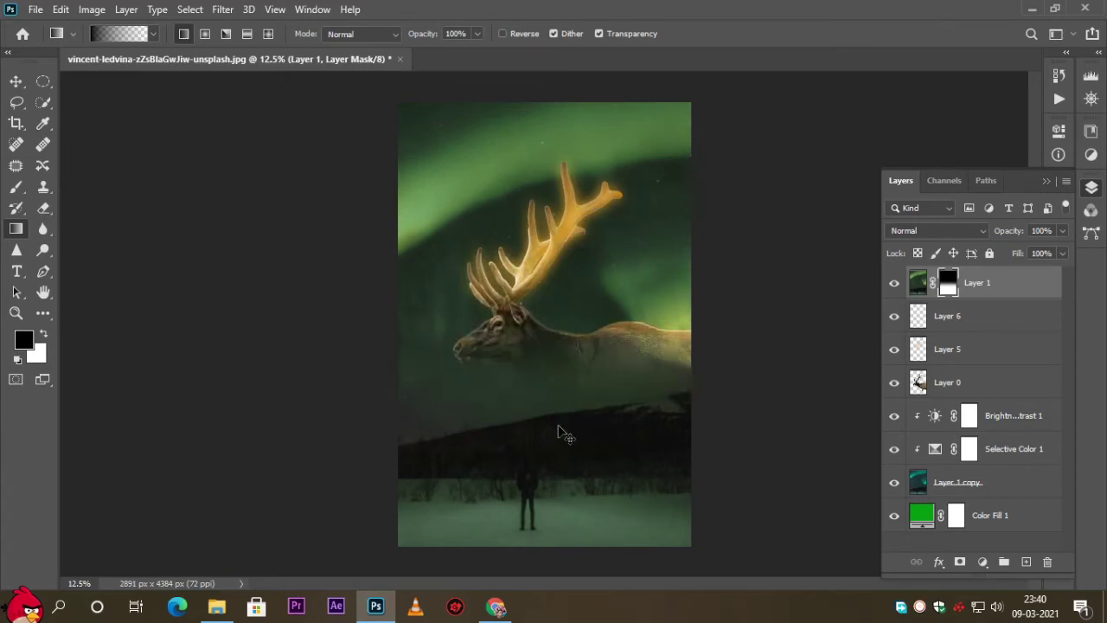
left_click(16, 80)
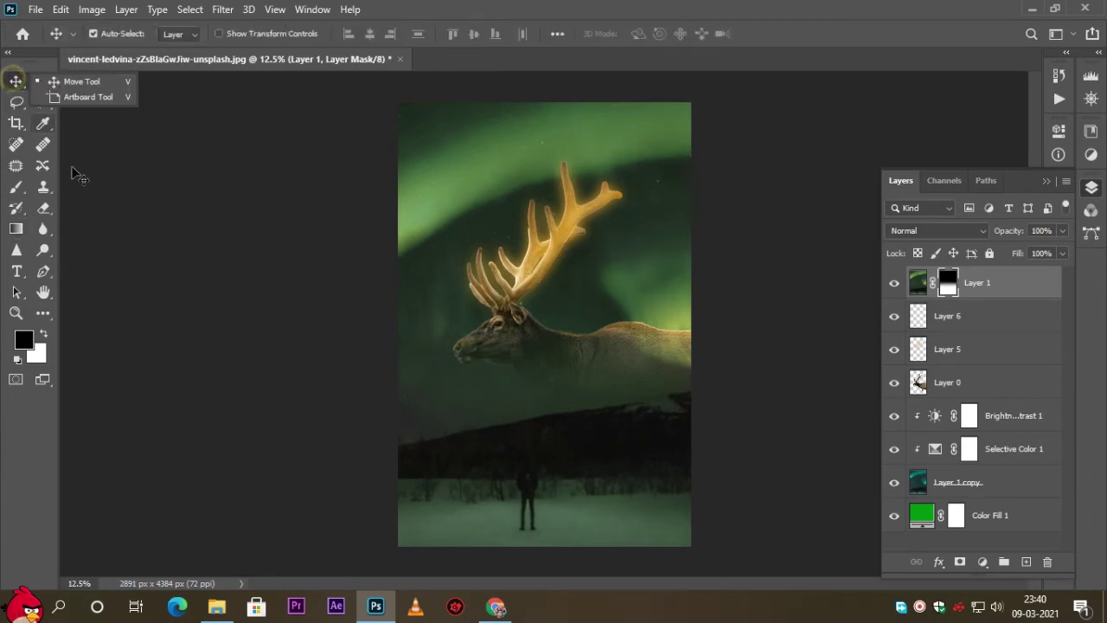
mouse_move(525, 495)
left_mouse_down()
mouse_move(525, 532)
mouse_move(534, 485)
left_mouse_up()
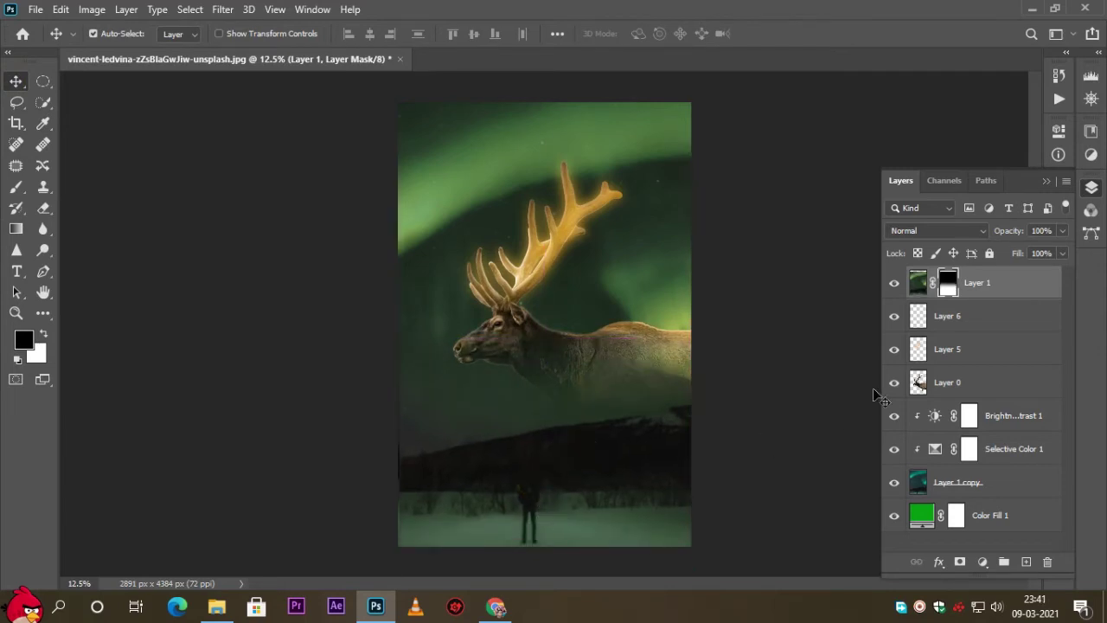
Step: Brush Layer 1's mask at 100% opacity beside the antlers and near the left edge
left_click(9, 192)
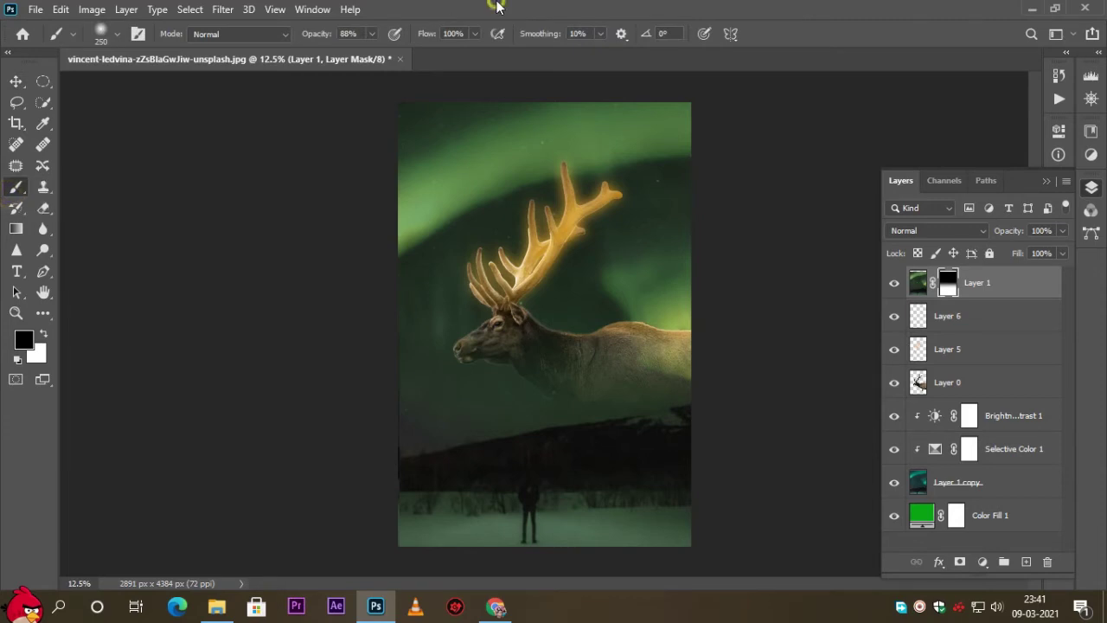
left_click_drag(312, 34, 322, 34)
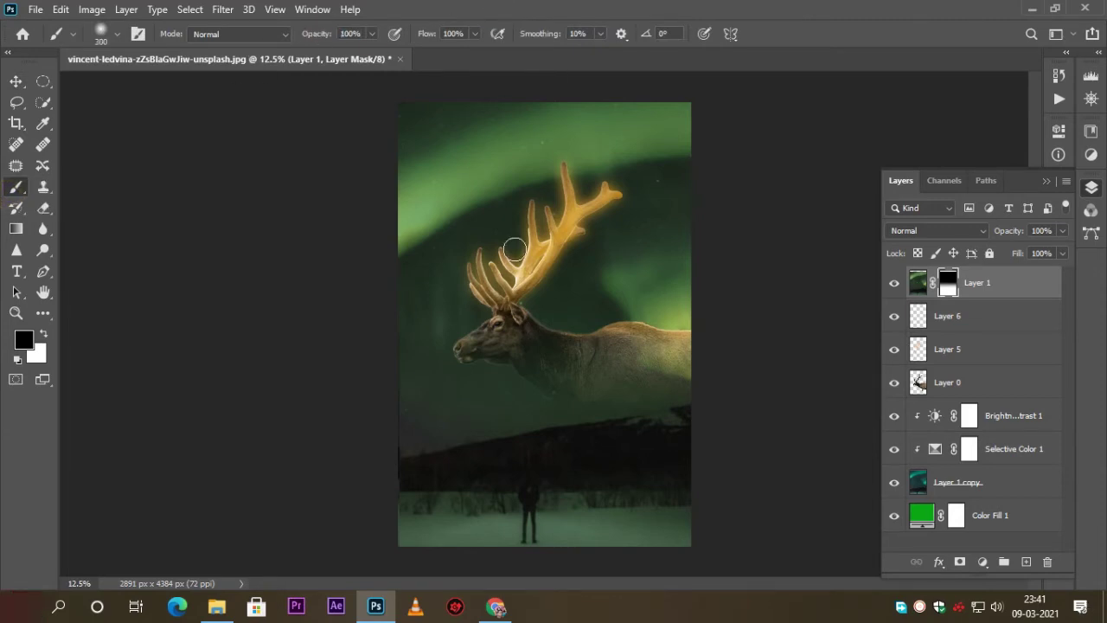
key("bracketright")
key("bracketright")
key("bracketright")
mouse_move(545, 257)
left_mouse_down()
mouse_move(573, 247)
mouse_move(414, 269)
left_mouse_up()
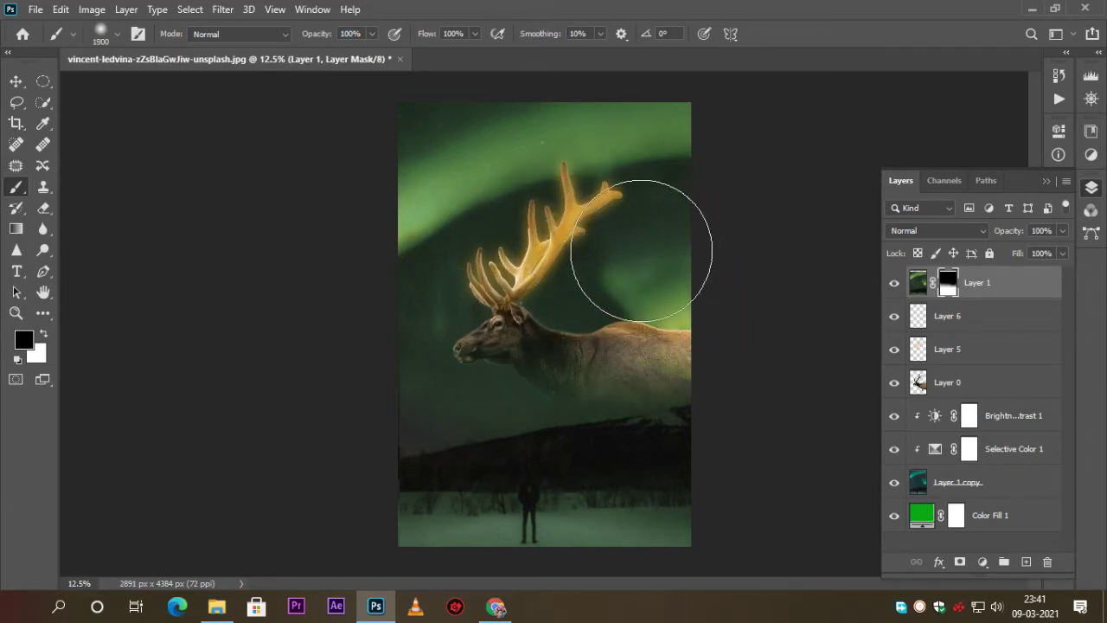
key("bracketleft")
key("bracketleft")
key("bracketleft")
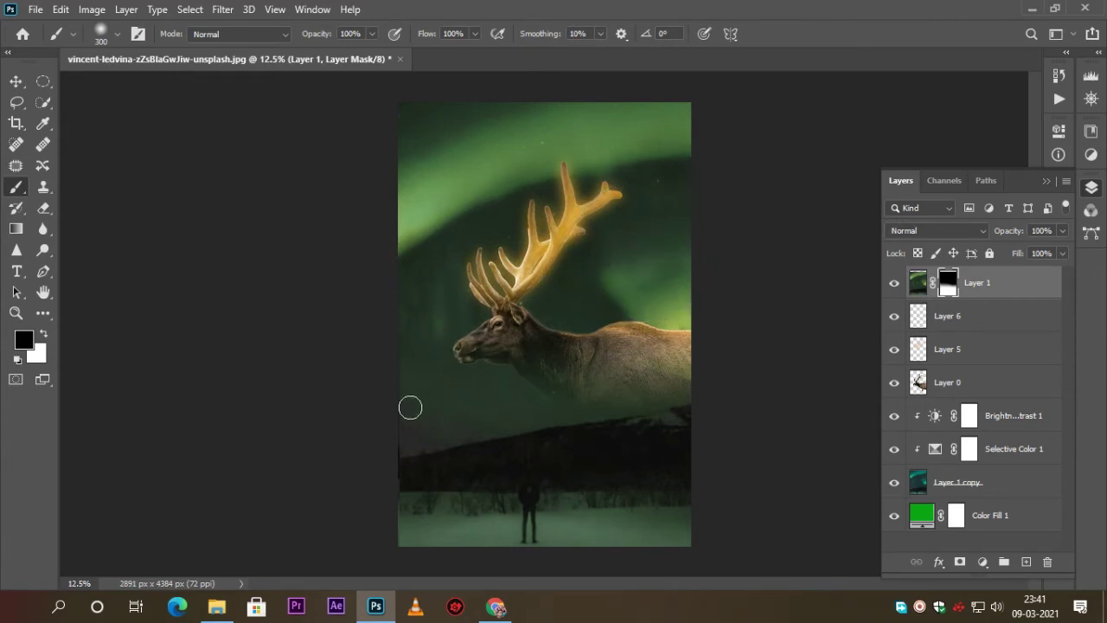
left_click(368, 437)
key("bracketright")
key("bracketright")
key("bracketright")
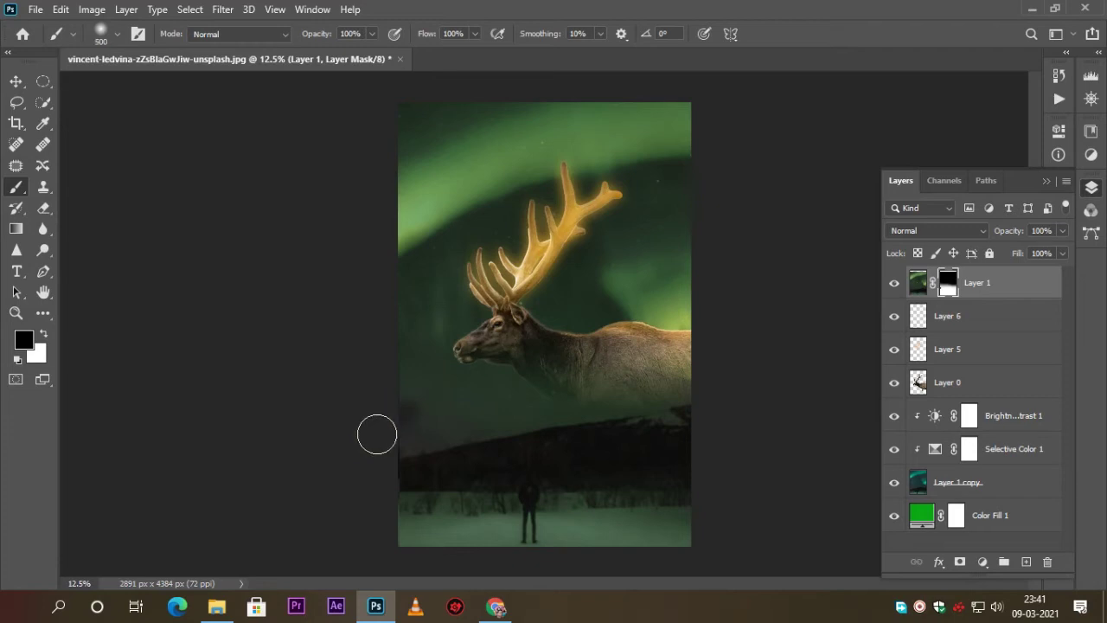
key("bracketright")
left_click(18, 81)
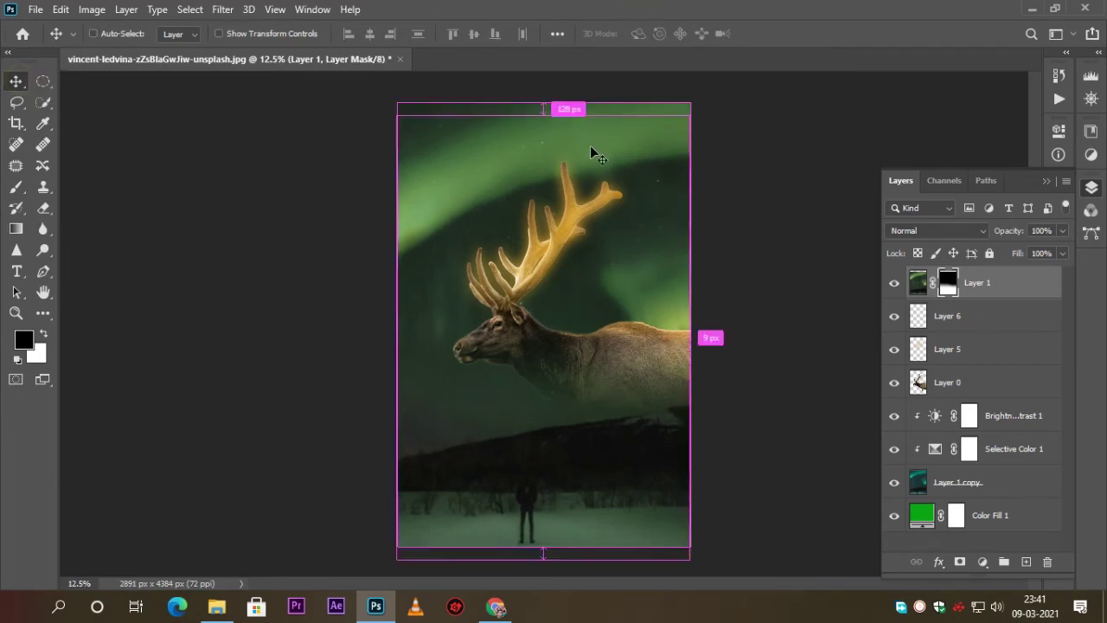
Step: Scale Layer 1 up to about 101%, then stamp all visible layers into a new Layer 7
key("ctrl+t")
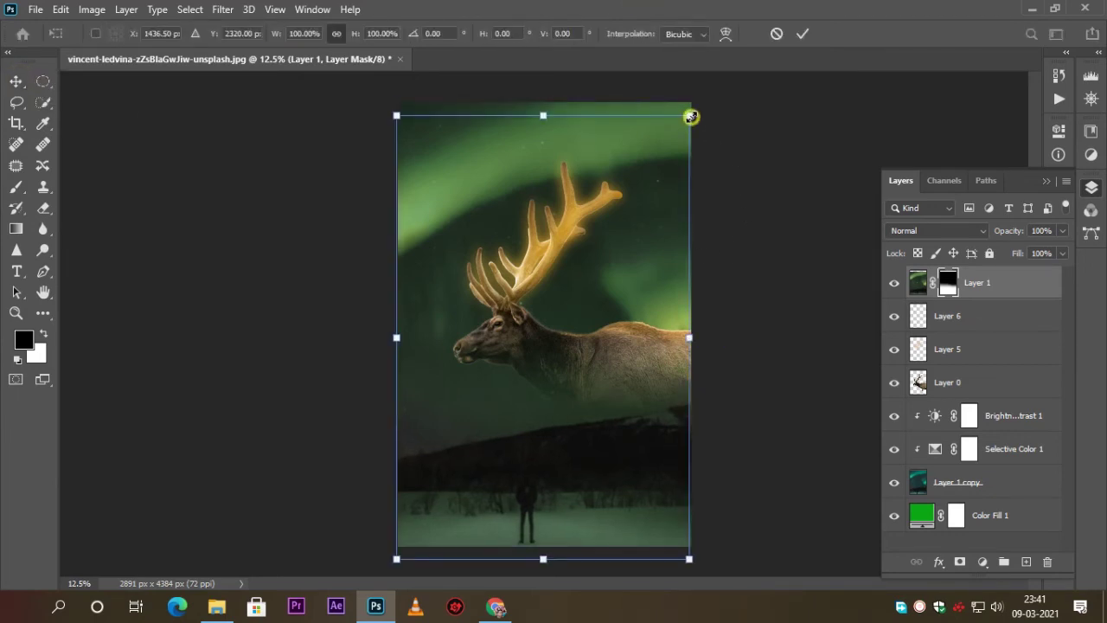
left_click_drag(689, 115, 697, 116)
key("Return")
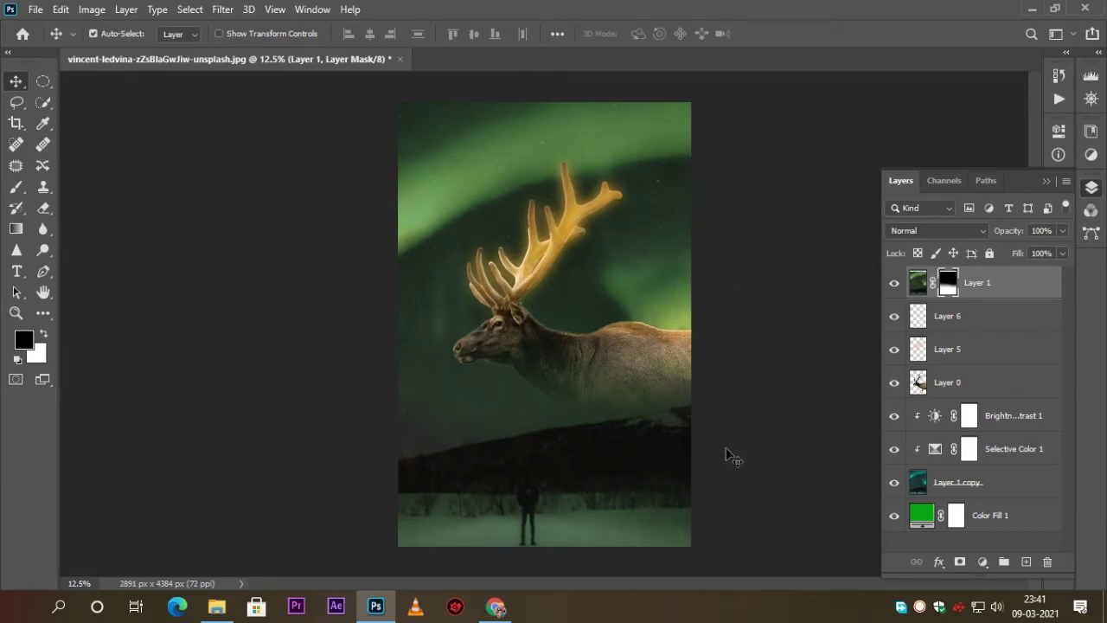
key("ctrl")
key("ctrl+shift+alt+e")
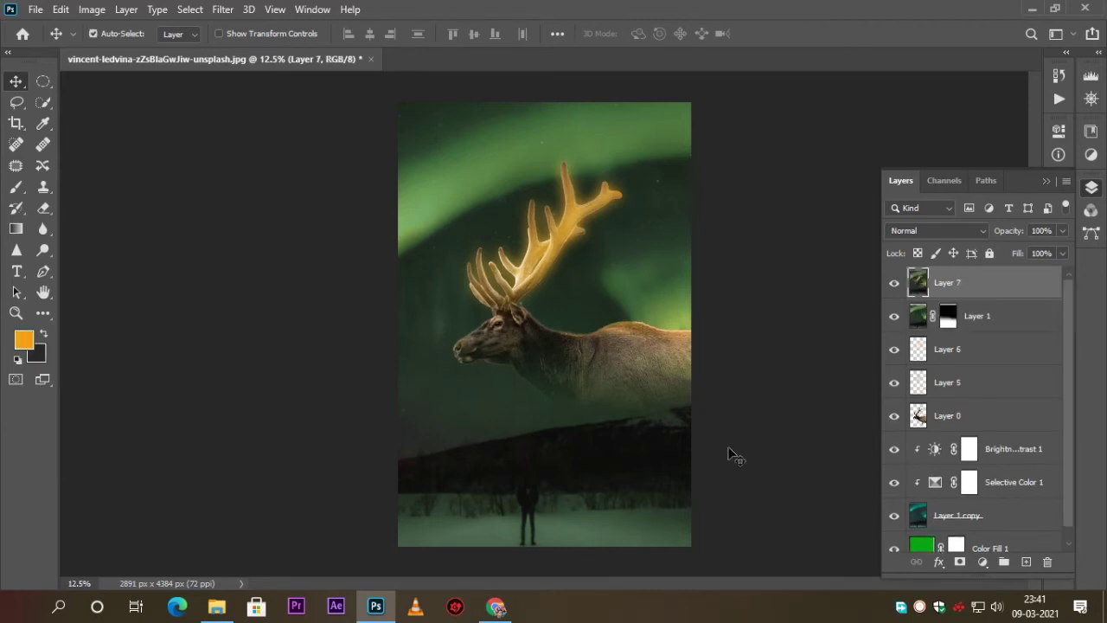
Step: Duplicate Layer 7 and add a Camera Raw radial filter around the elk (Exposure -2.85, Temperature +76)
key("ctrl+j")
key("ctrl+j")
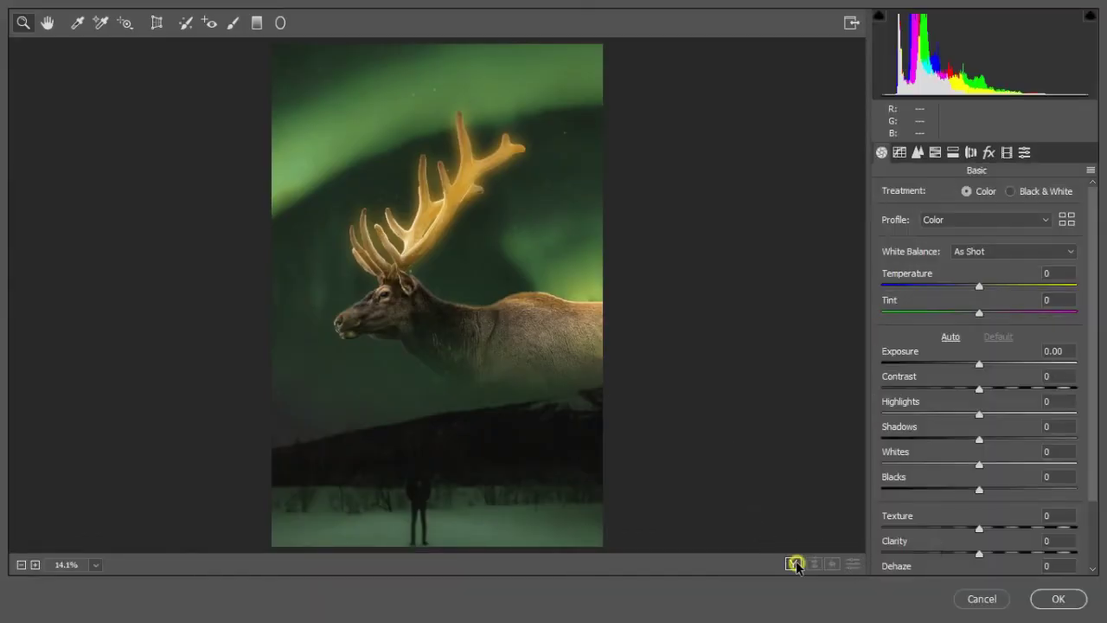
left_click(793, 564)
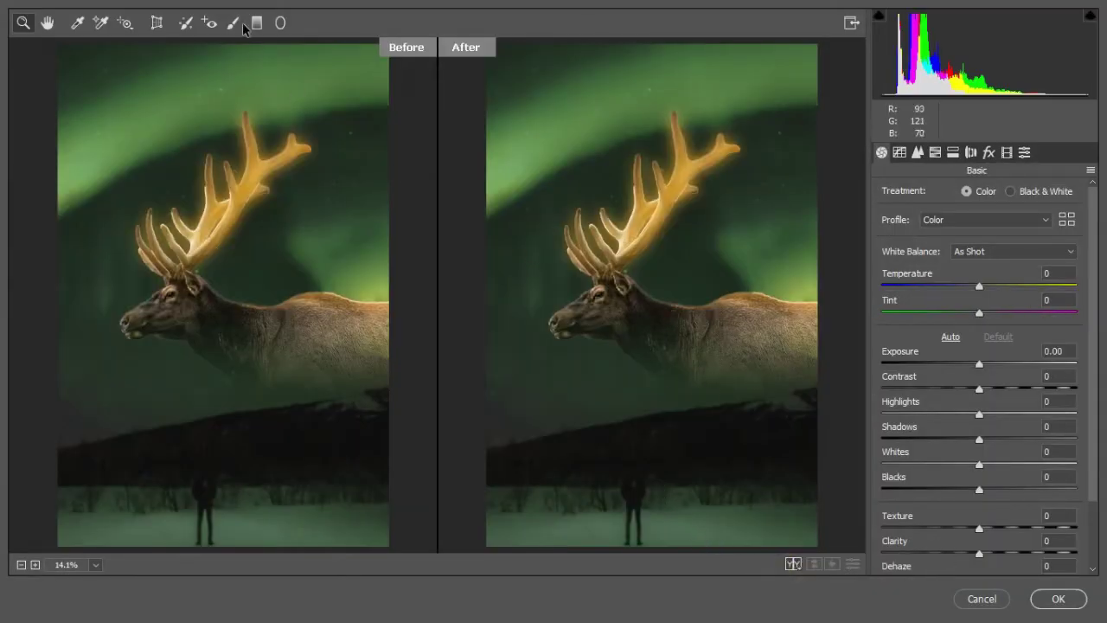
left_click(280, 22)
left_click_drag(675, 326, 816, 494)
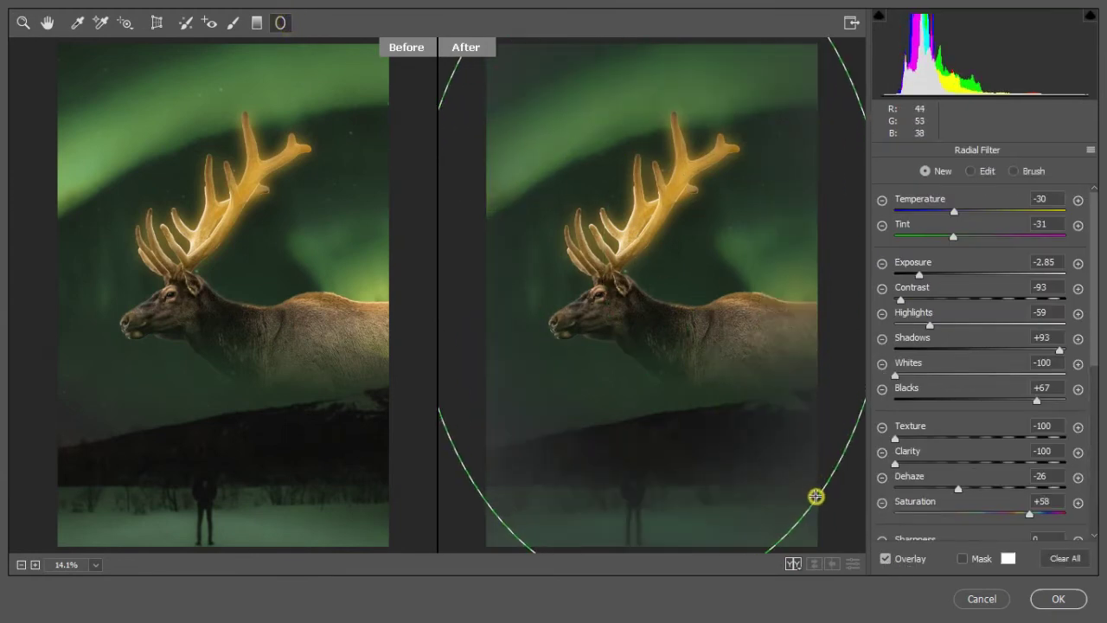
left_click_drag(954, 211, 1047, 216)
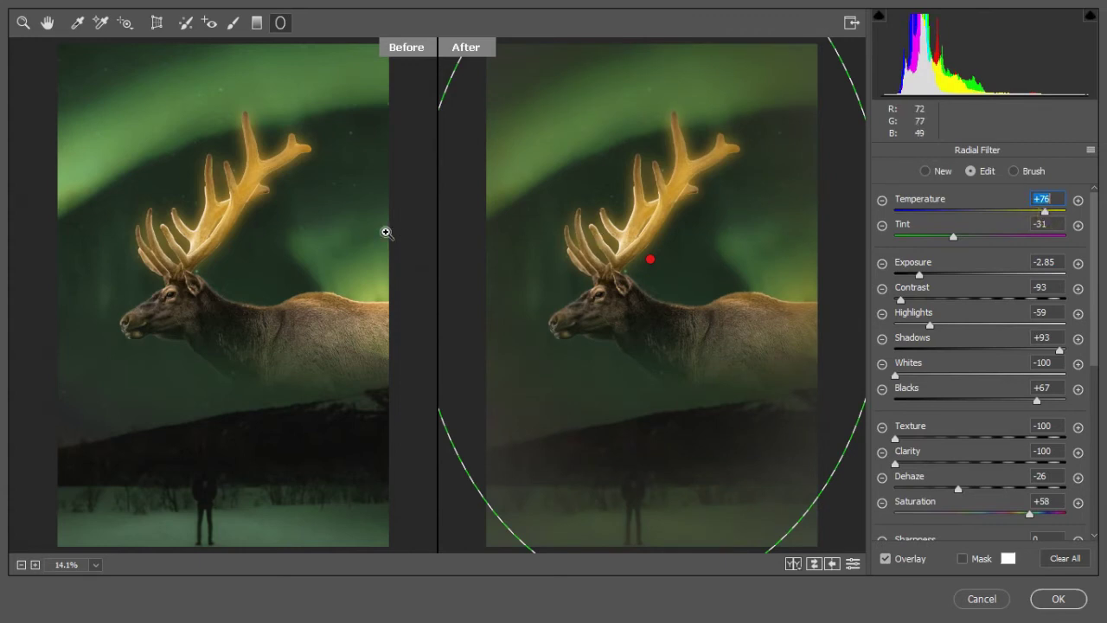
left_click(24, 22)
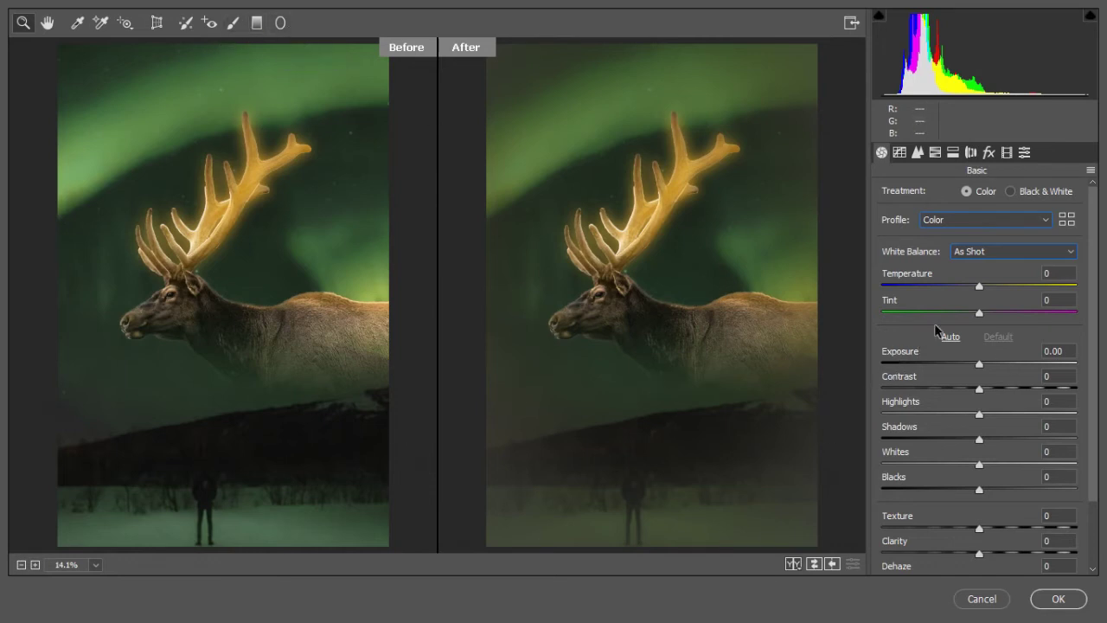
Step: Preview the Artistic camera profiles, including Artistic 02
left_click(1067, 219)
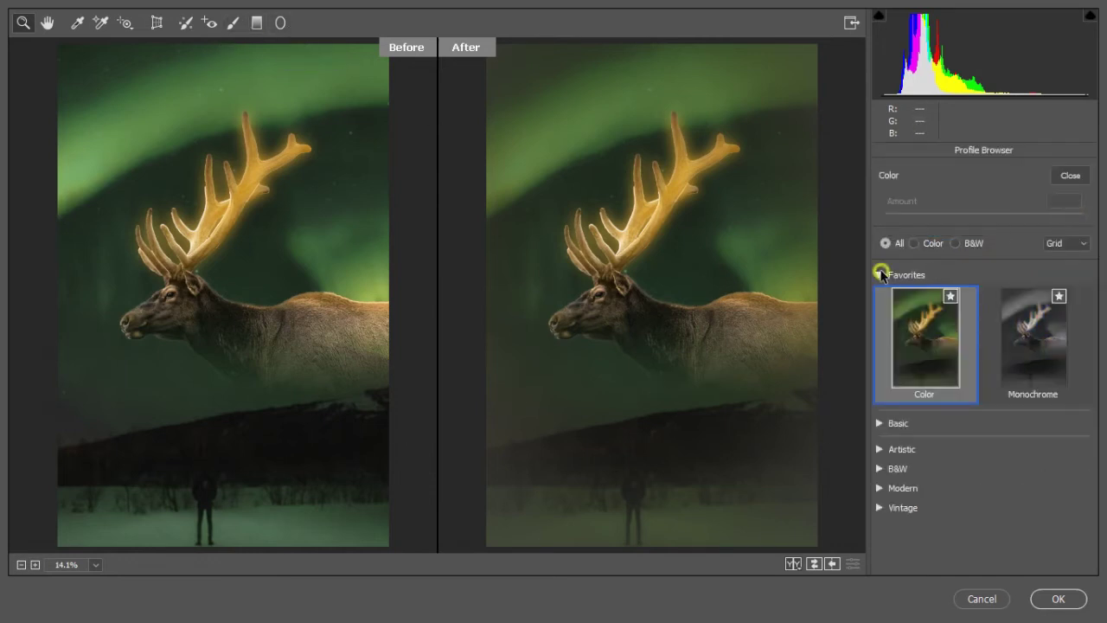
left_click(880, 274)
left_click(879, 326)
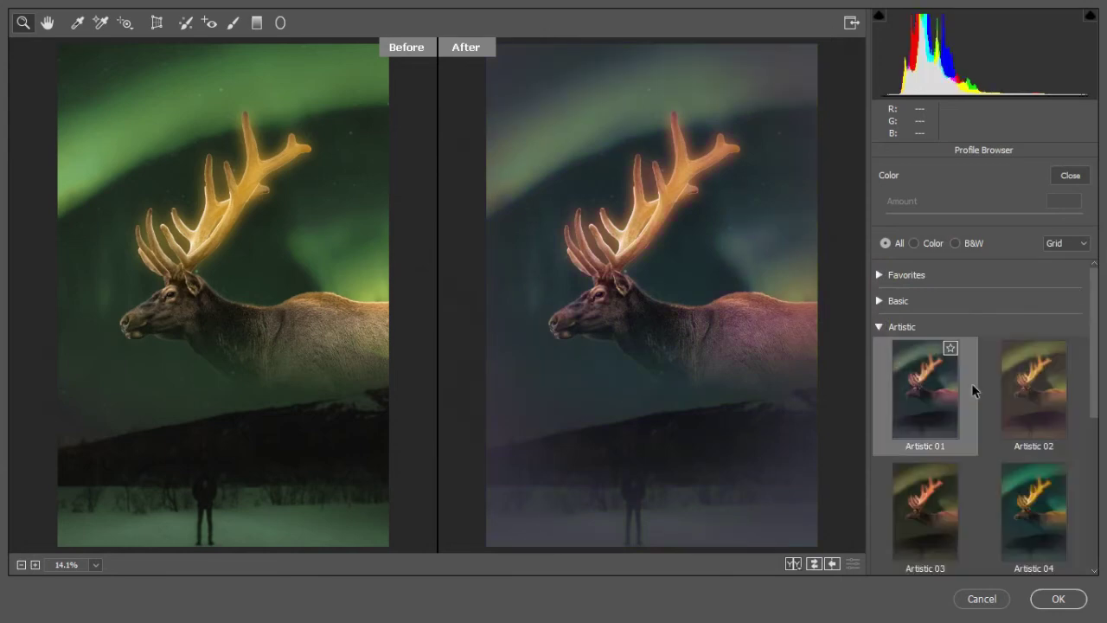
left_click(1028, 391)
scroll(1027, 384, "down", 1)
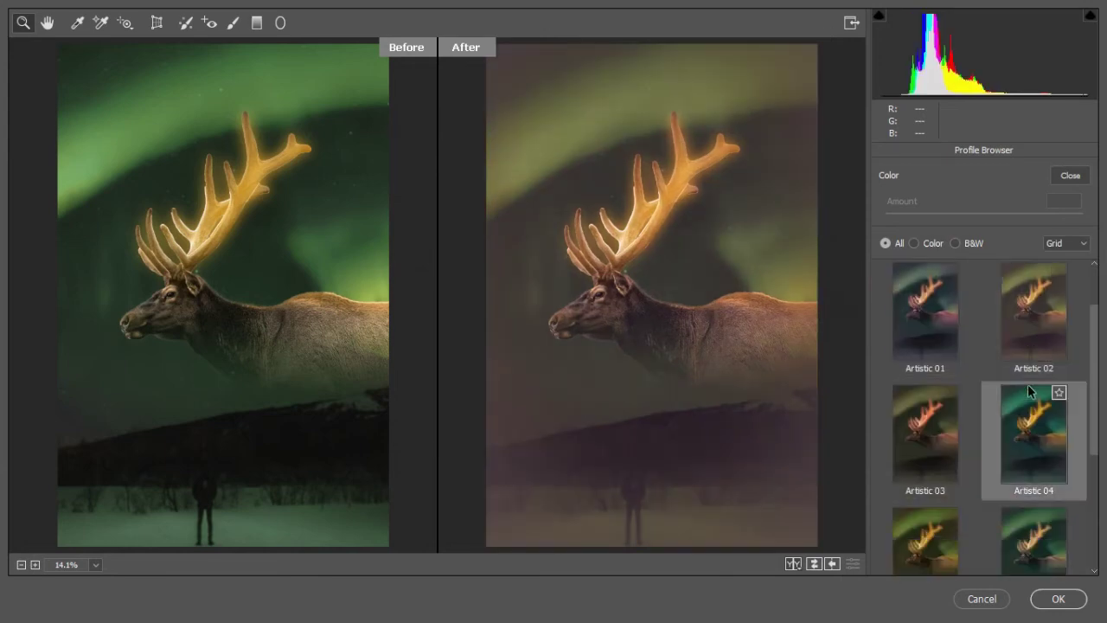
scroll(940, 413, "down", 1)
scroll(940, 415, "down", 1)
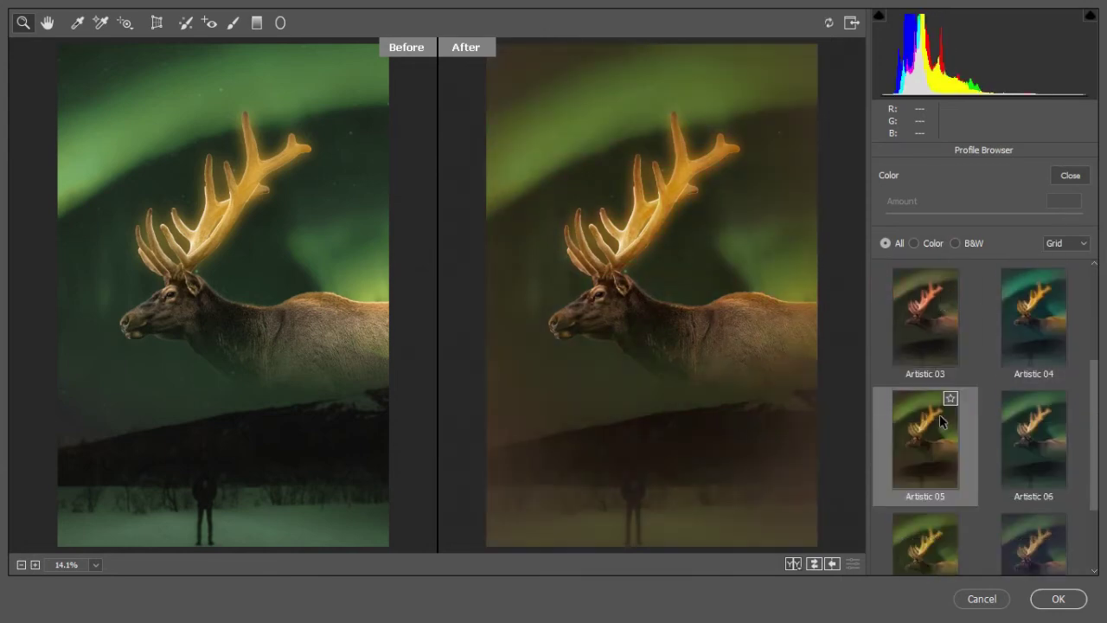
scroll(1013, 425, "down", 1)
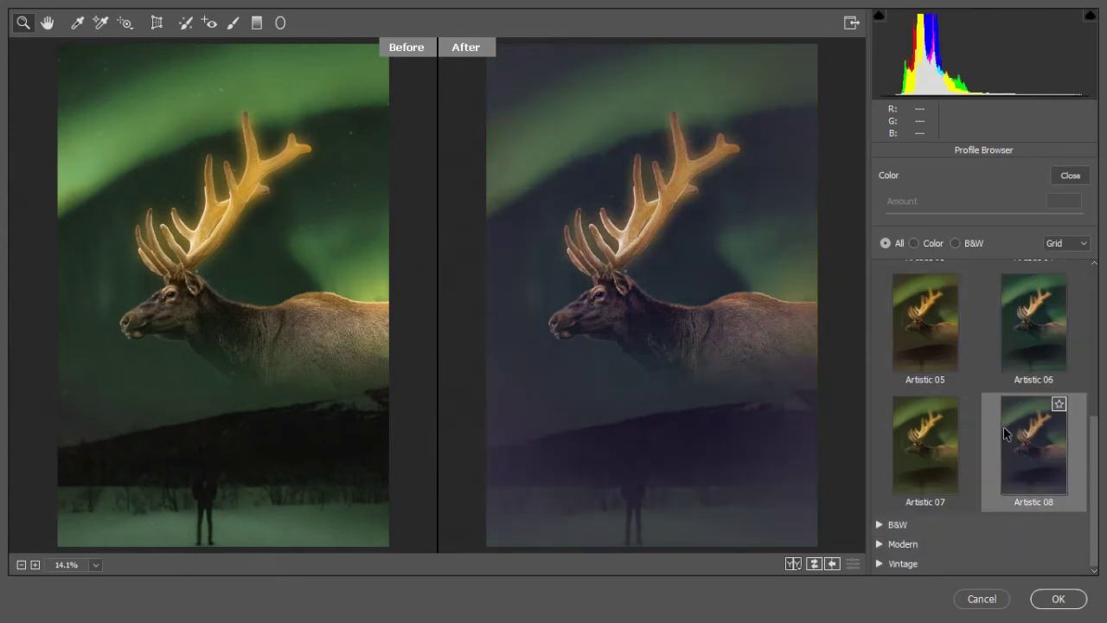
scroll(941, 427, "up", 1)
scroll(941, 426, "down", 1)
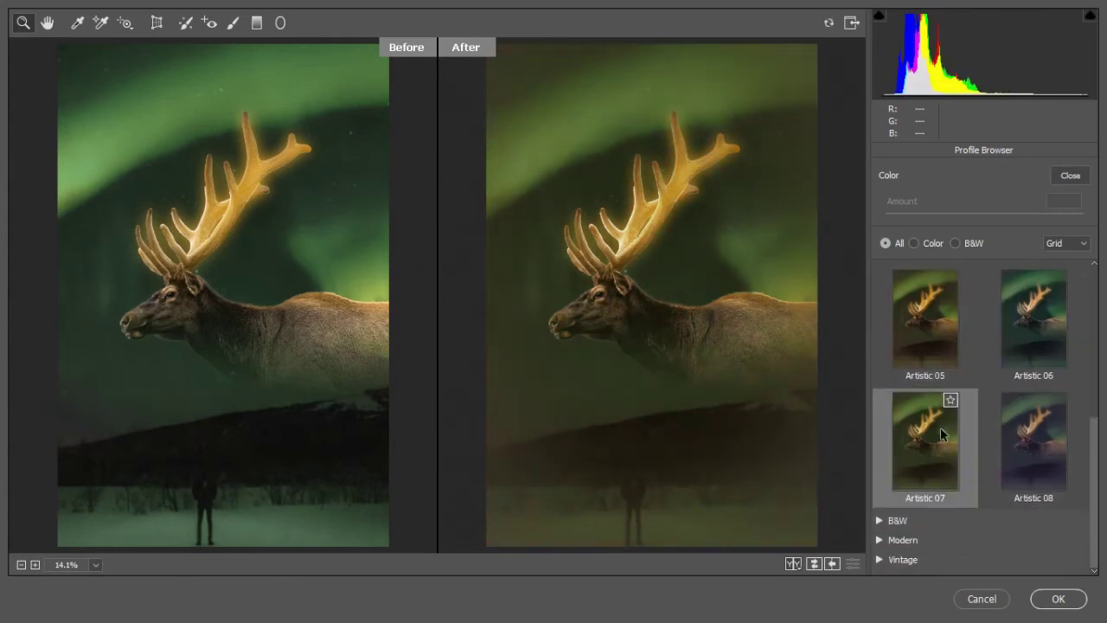
Step: Browse the Modern and Vintage profile groups, then return to basic adjustments
left_click(882, 538)
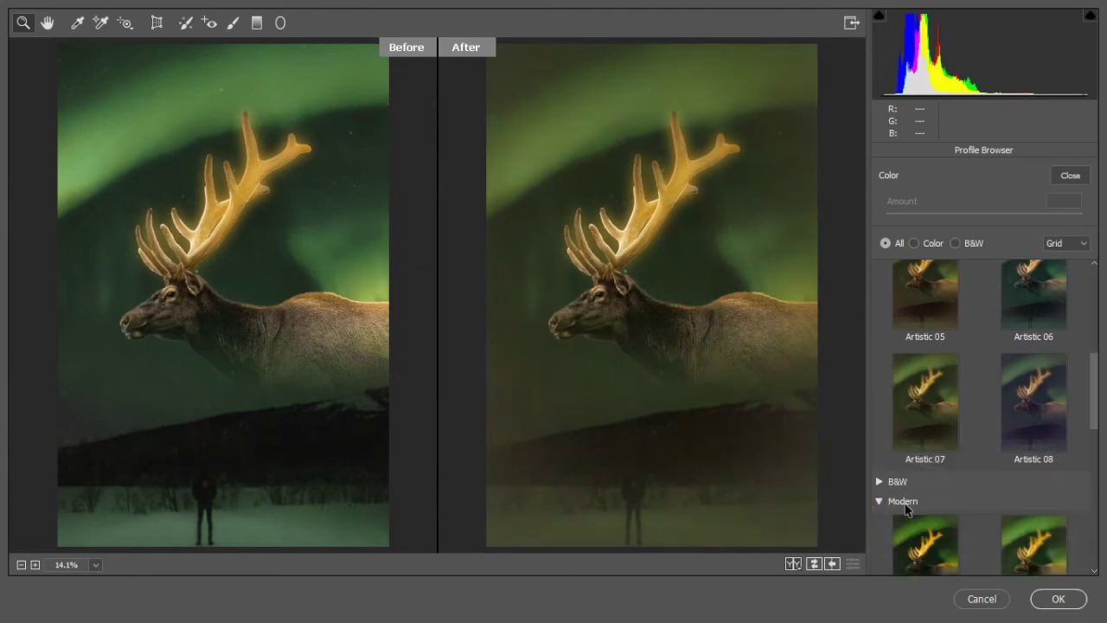
scroll(908, 484, "down", 1)
scroll(1006, 505, "down", 1)
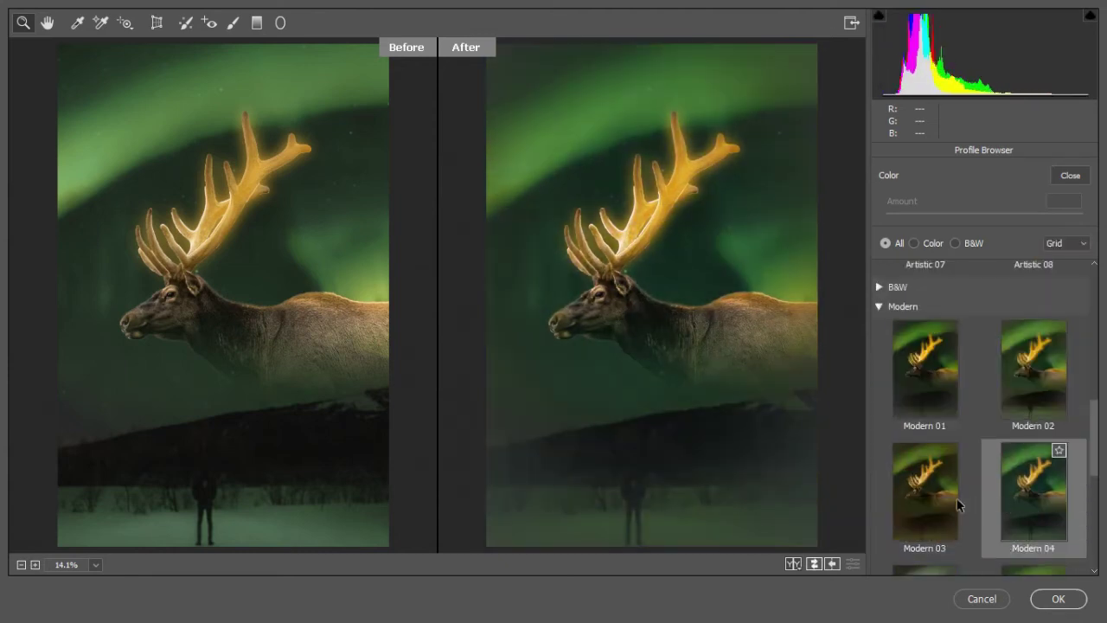
scroll(958, 507, "down", 1)
scroll(999, 497, "down", 2)
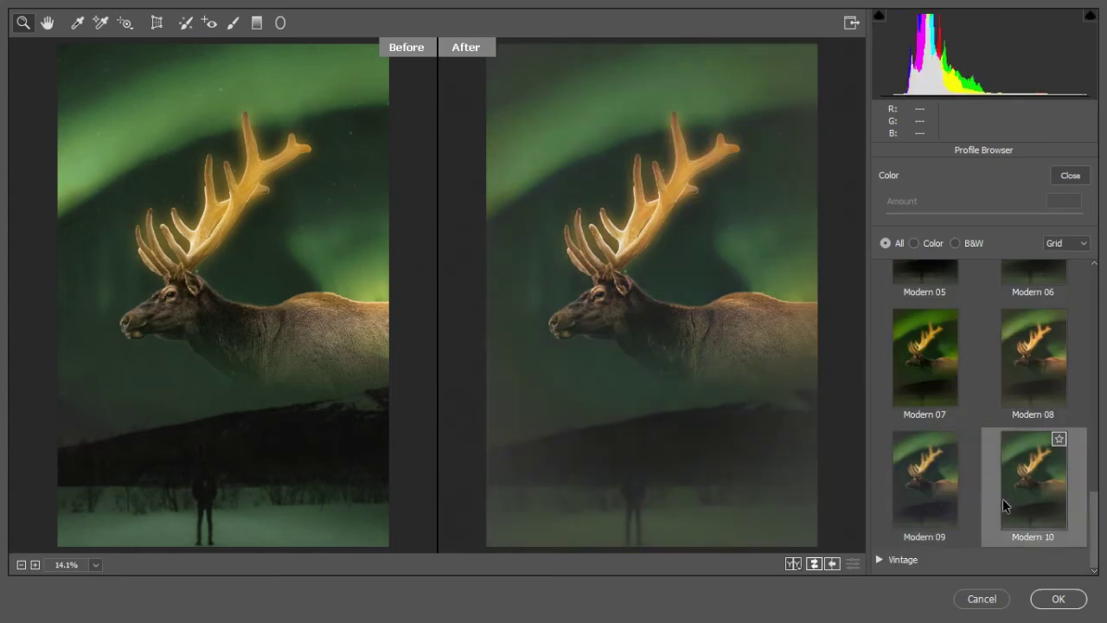
left_click(880, 559)
scroll(941, 504, "down", 3)
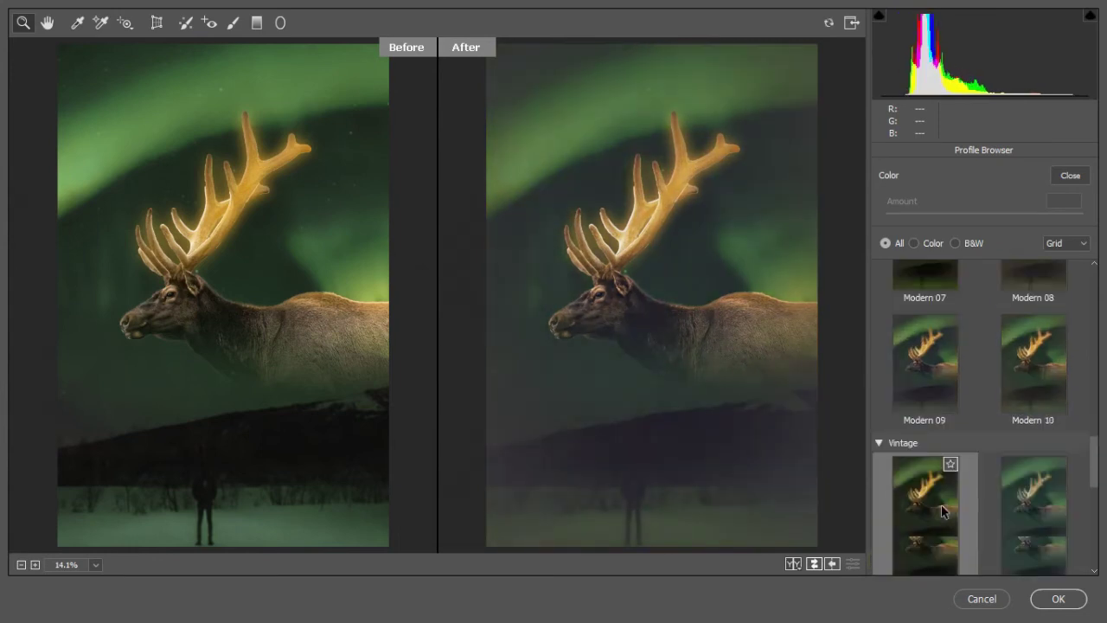
scroll(999, 512, "down", 1)
scroll(998, 512, "down", 1)
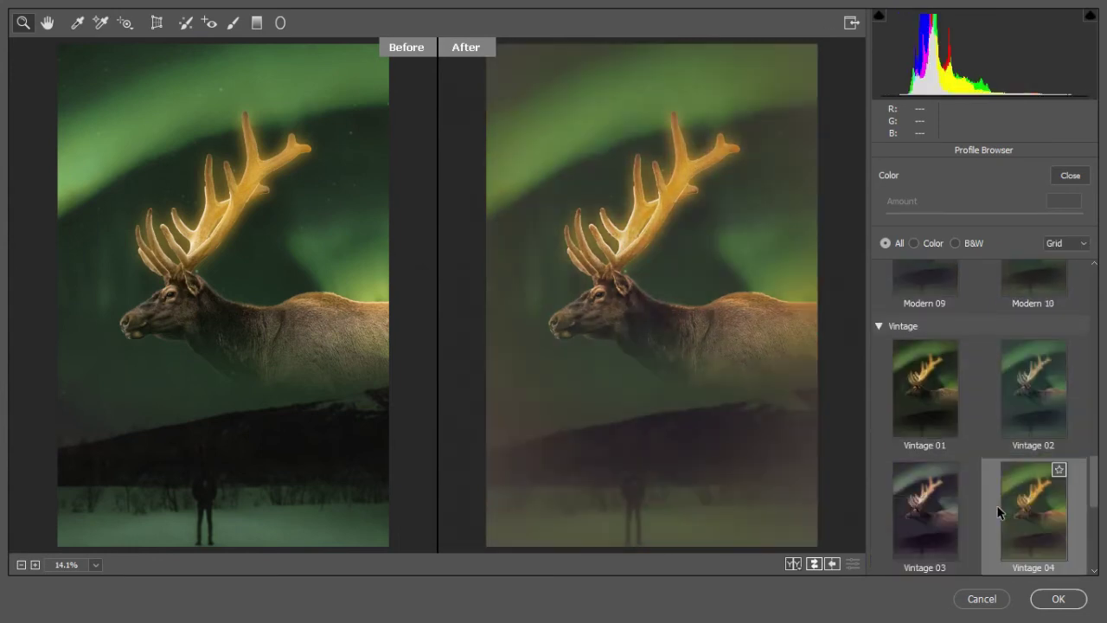
scroll(952, 512, "down", 3)
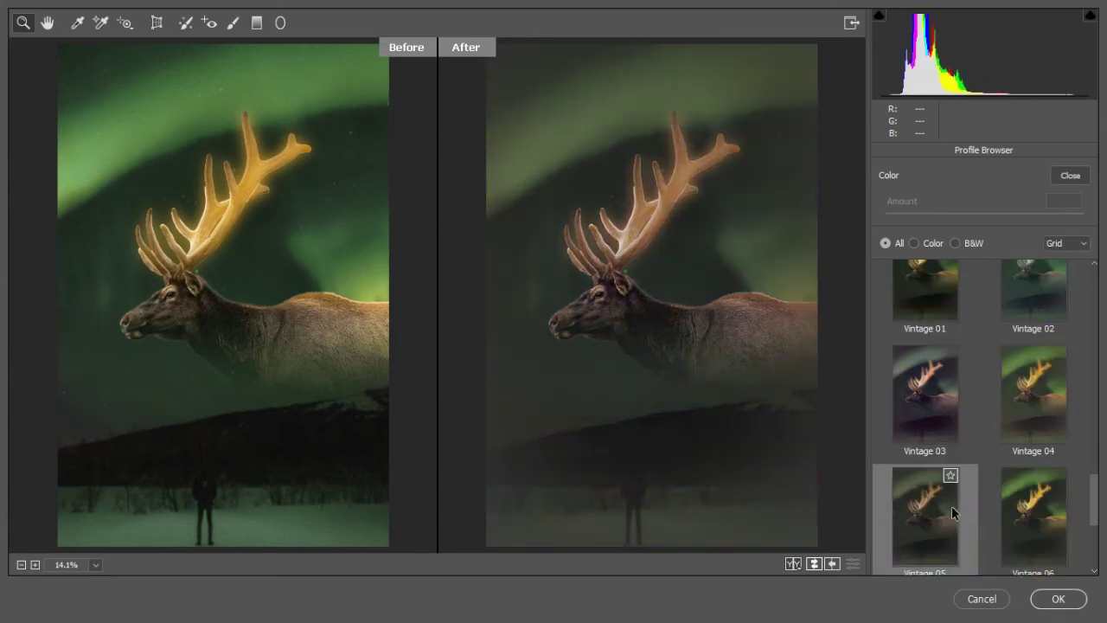
scroll(1013, 514, "down", 4)
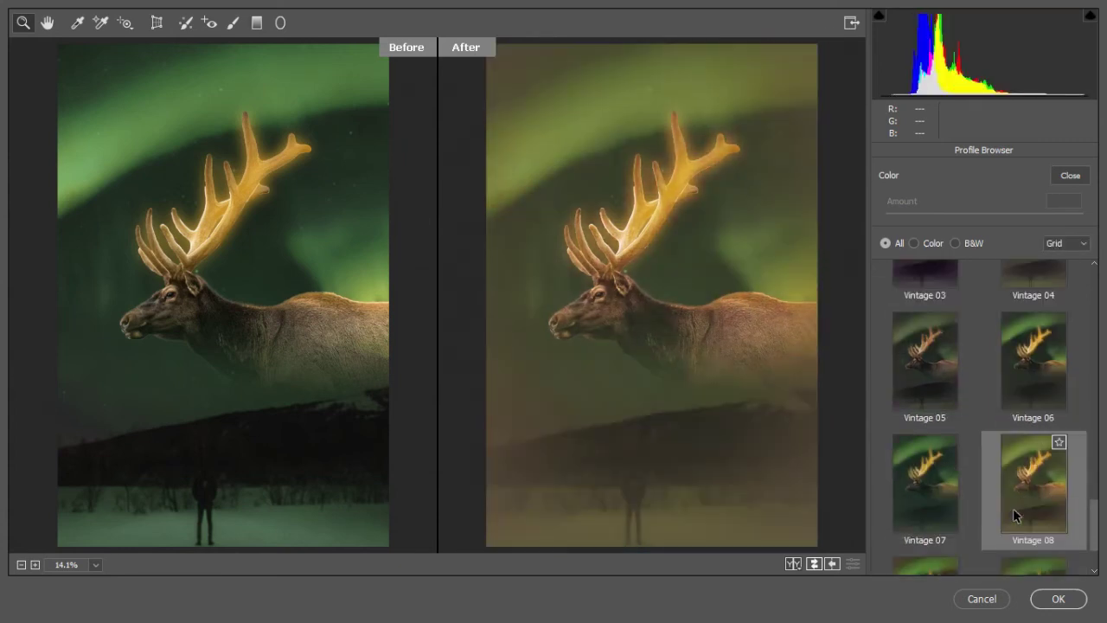
scroll(940, 510, "down", 3)
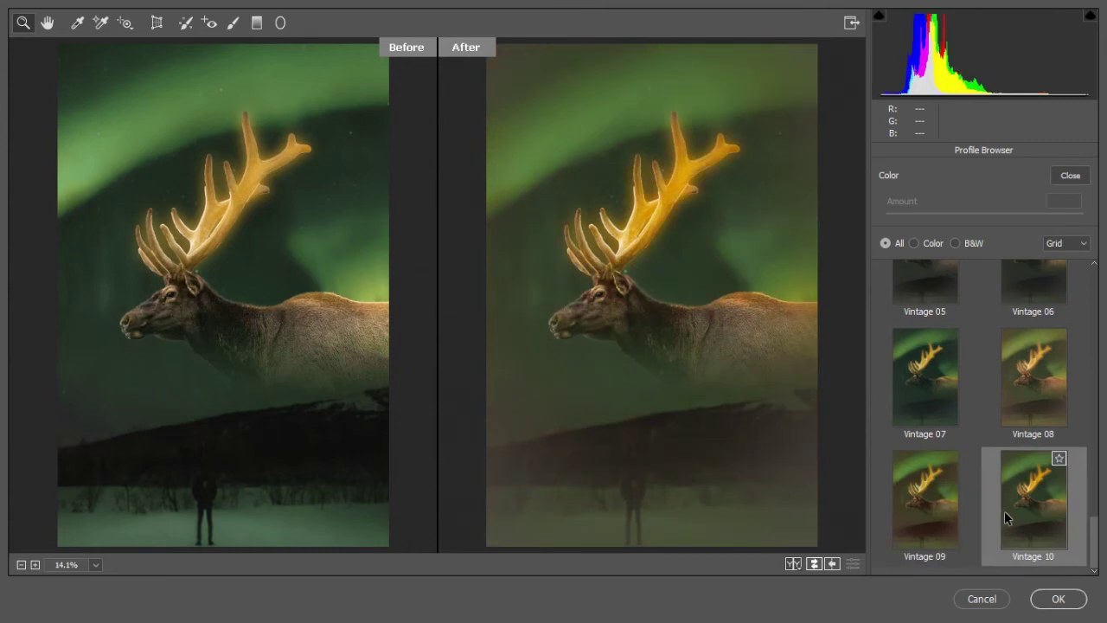
left_click(1071, 176)
Step: Warm the Temperature to +7 and reset Exposure to 0
left_click_drag(954, 272, 947, 279)
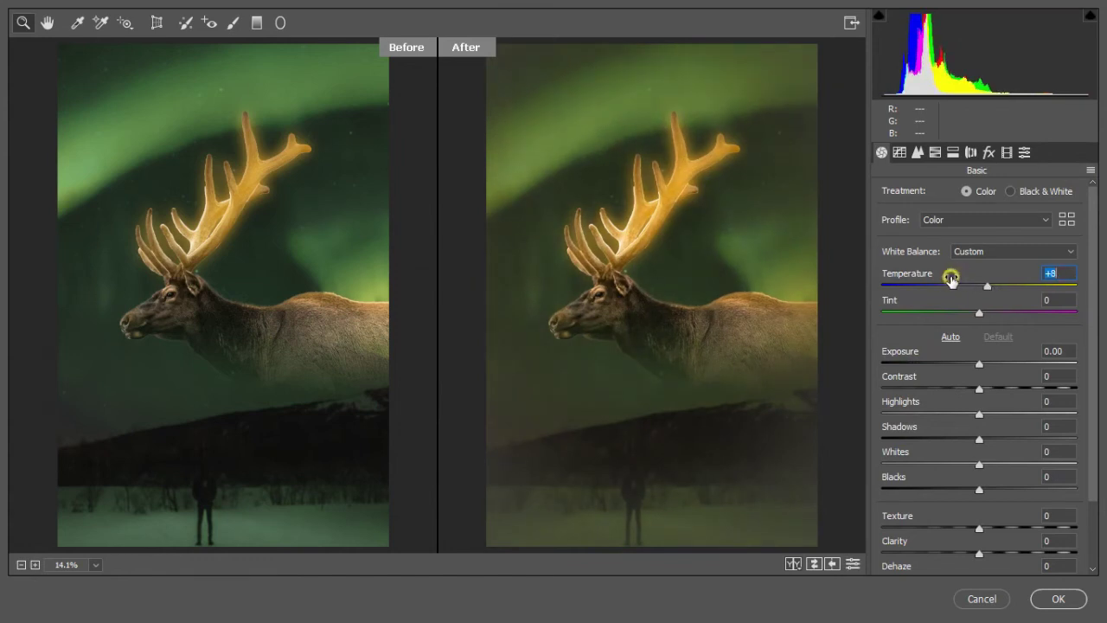
left_click(928, 352)
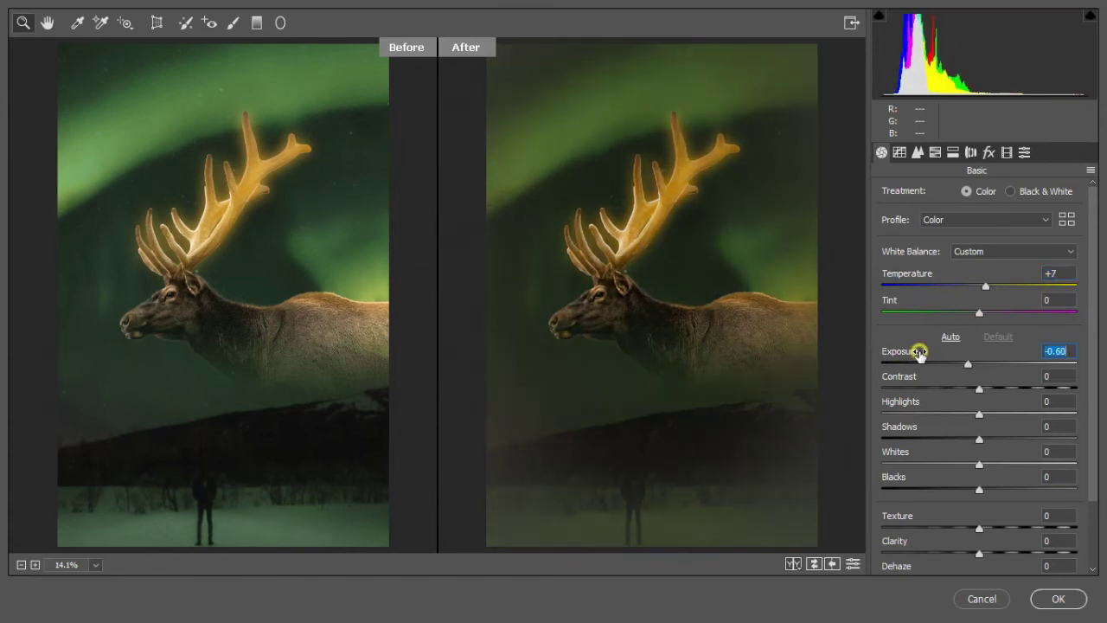
left_click_drag(928, 352, 931, 356)
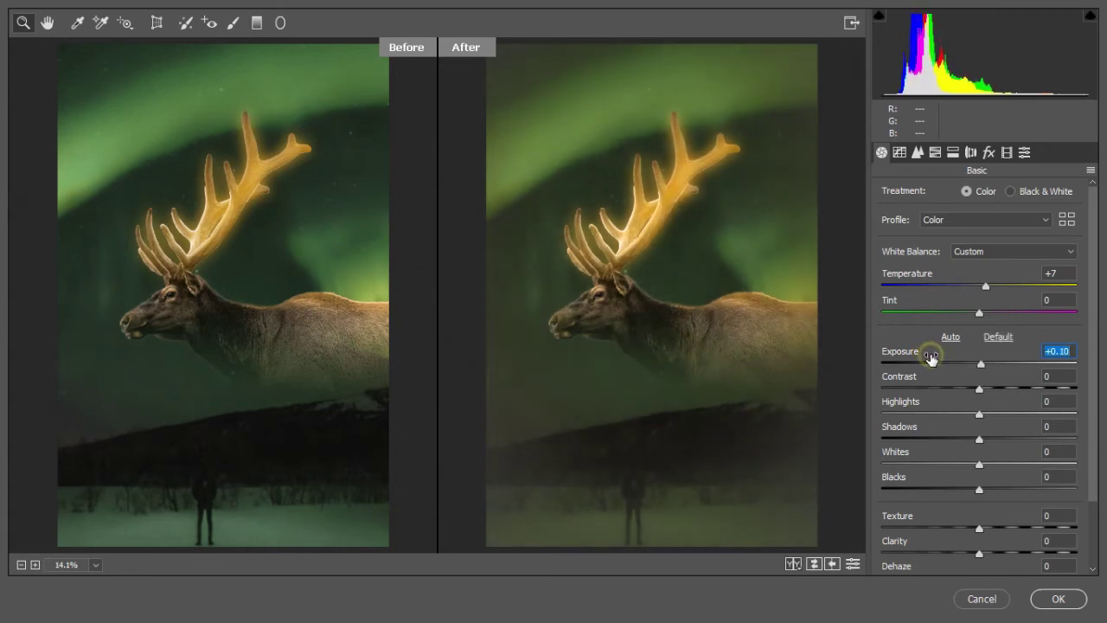
type("0")
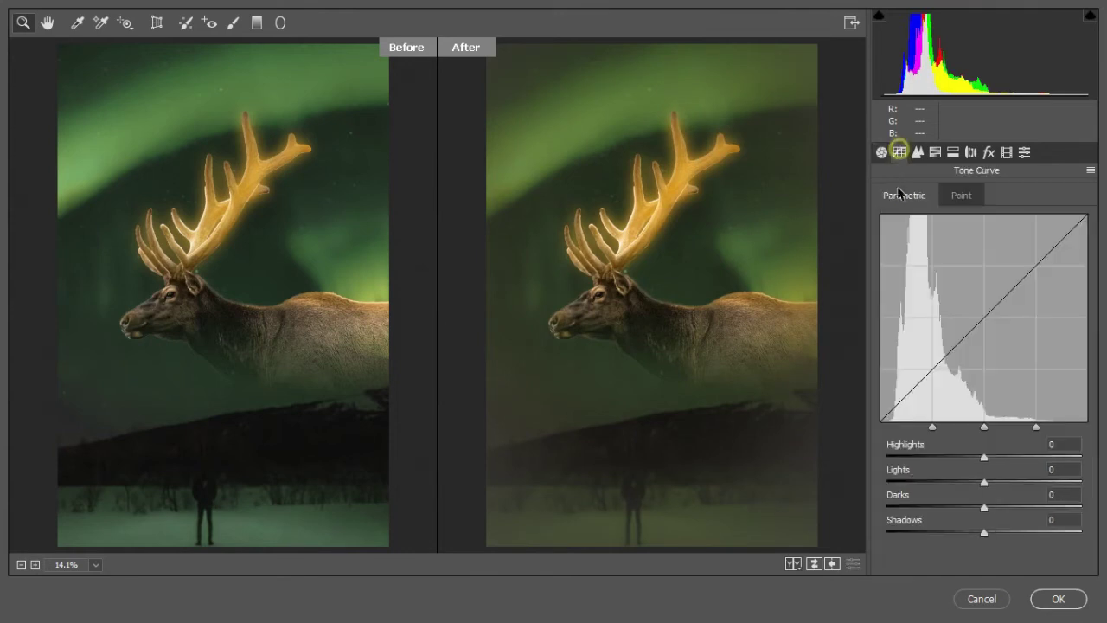
Step: Raise Tone Curve Lights to +9 and apply the Camera Raw filter
left_click(900, 152)
left_click_drag(919, 470, 926, 470)
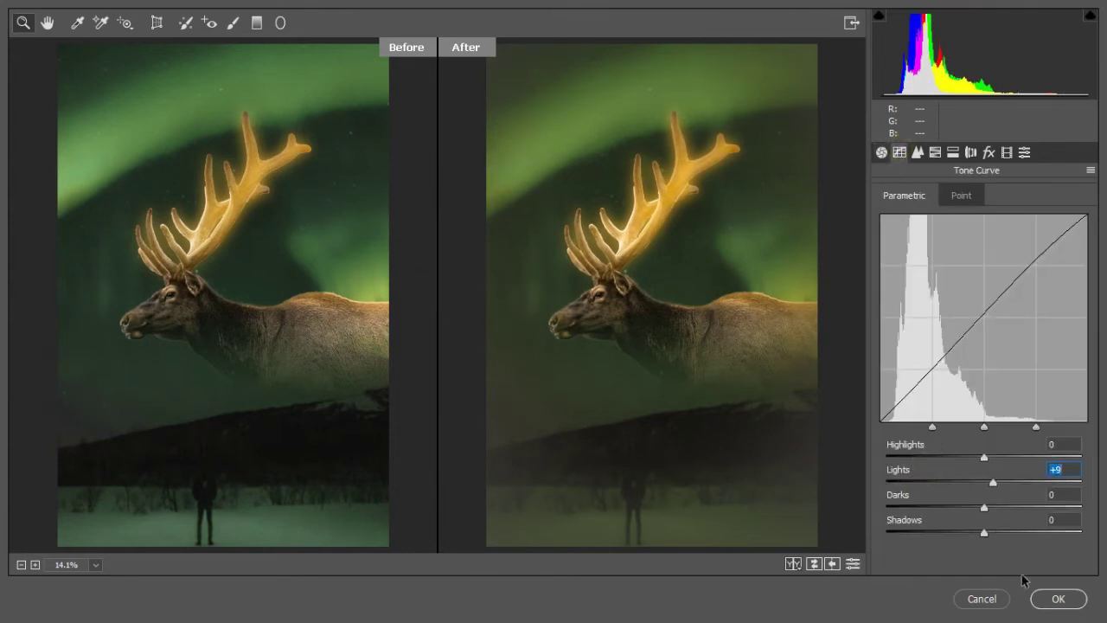
left_click(1058, 598)
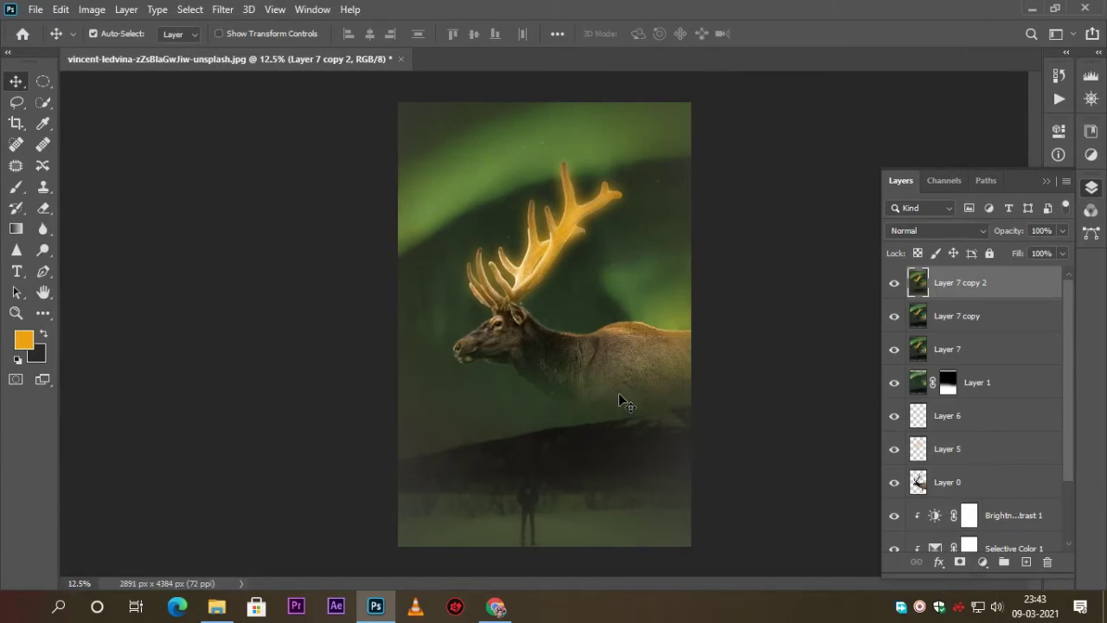
Step: Flatten the image to a Background layer and duplicate it into Layer 1 and Layer 1 copy
right_click(1024, 284)
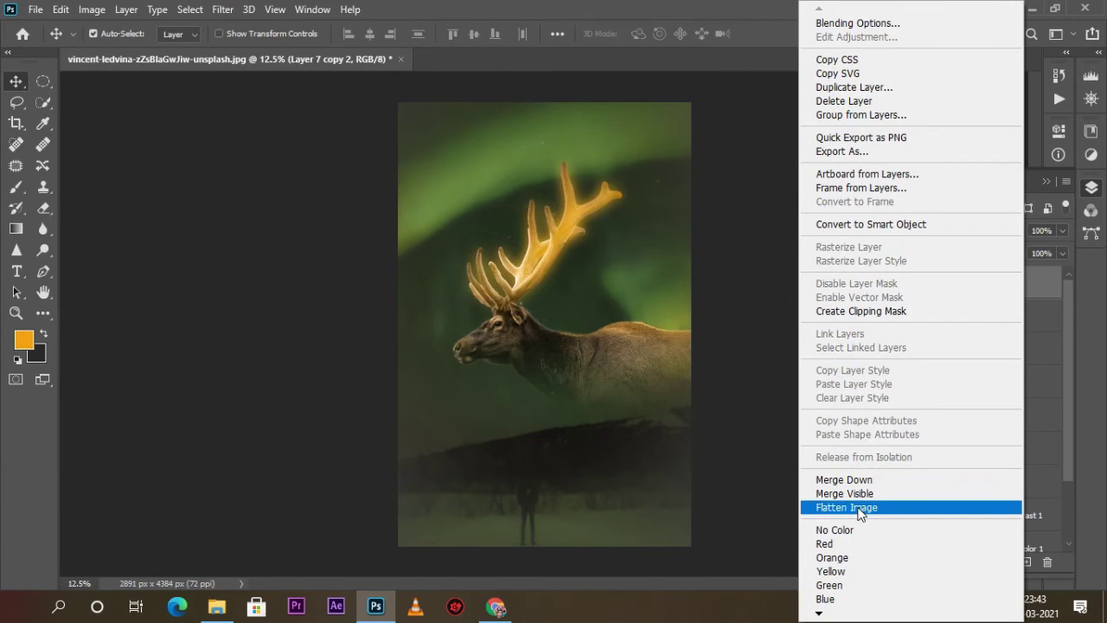
left_click(860, 510)
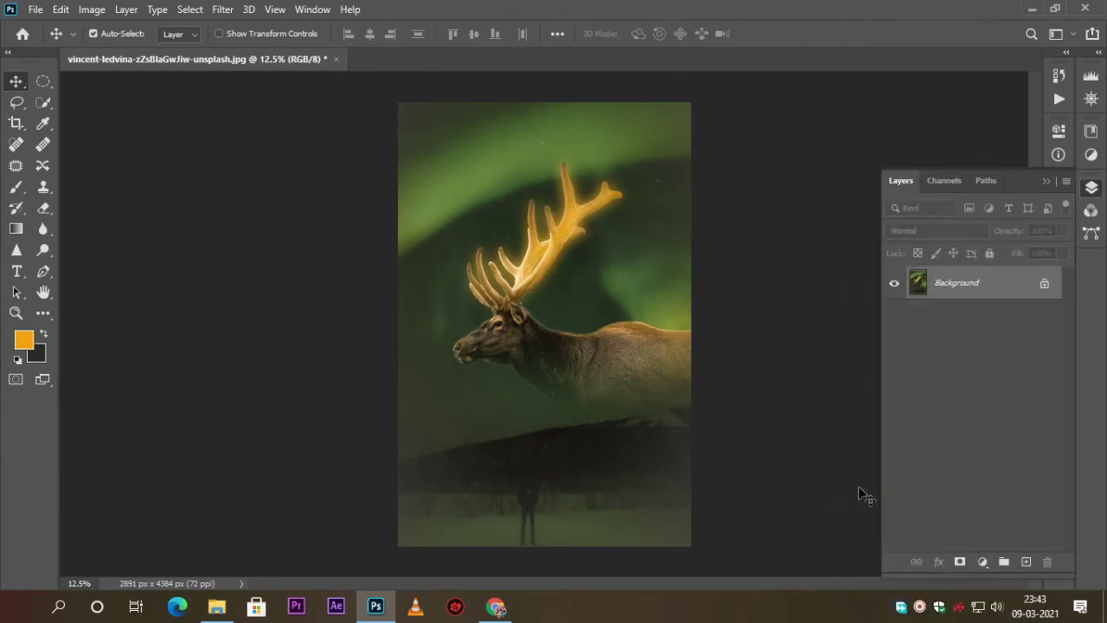
key("ctrl+j")
key("ctrl+j")
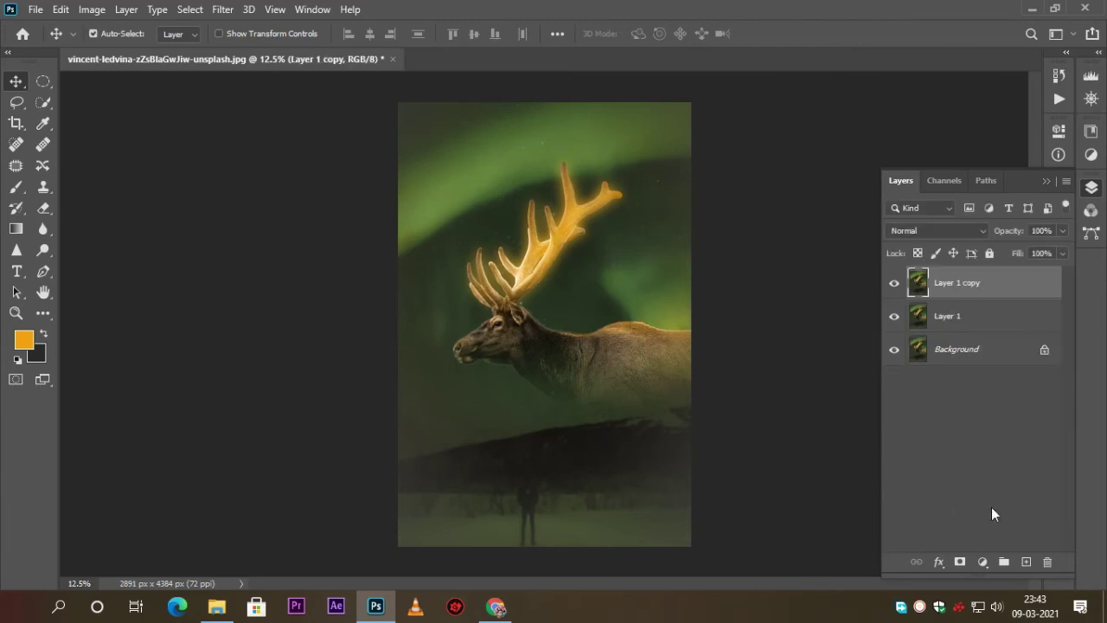
left_click(984, 561)
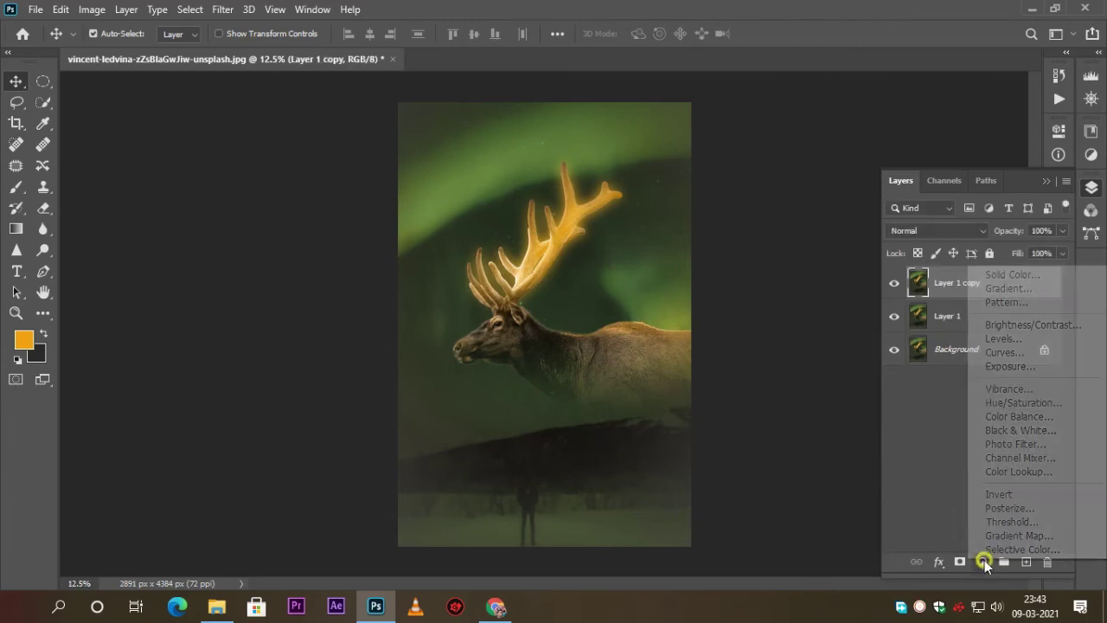
Step: Add a Curves adjustment layer and place a midtone point on the RGB curve
left_click(1018, 355)
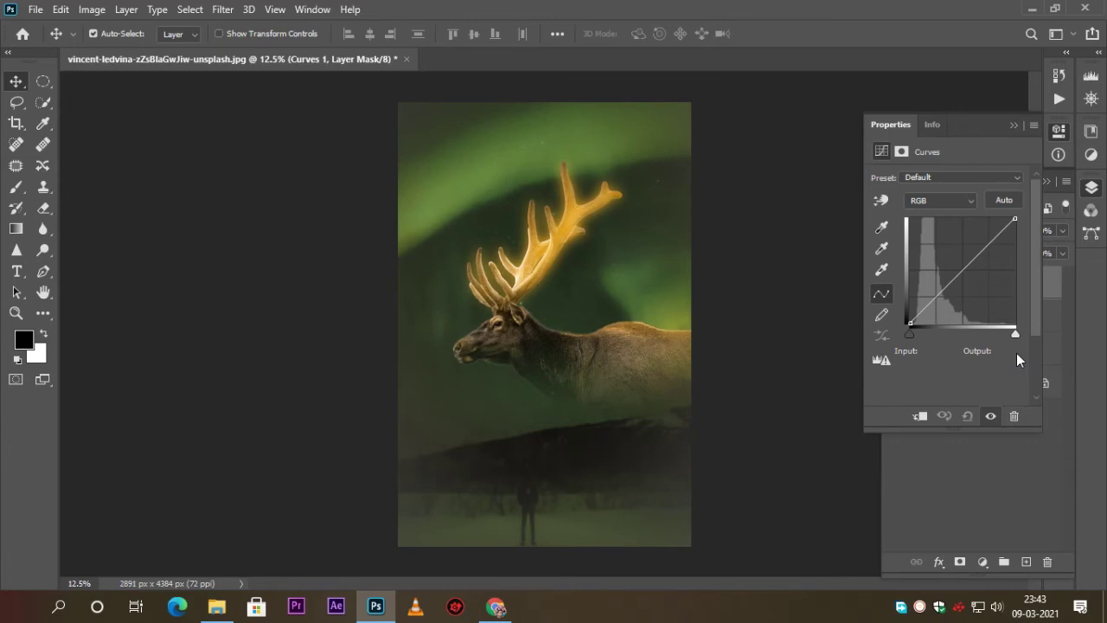
left_click(937, 200)
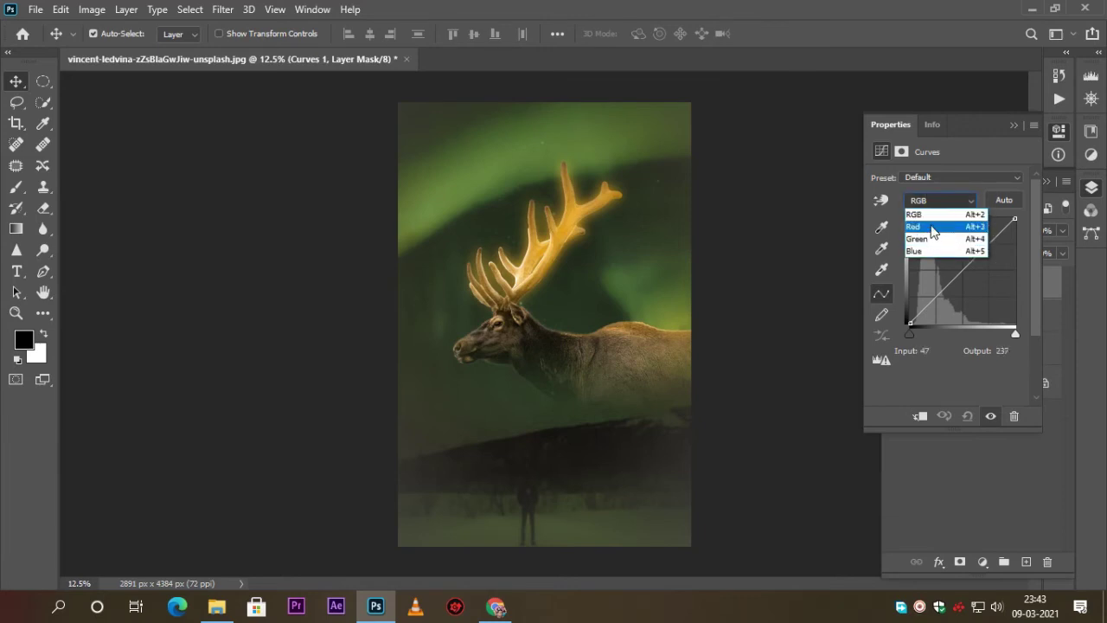
left_click(931, 214)
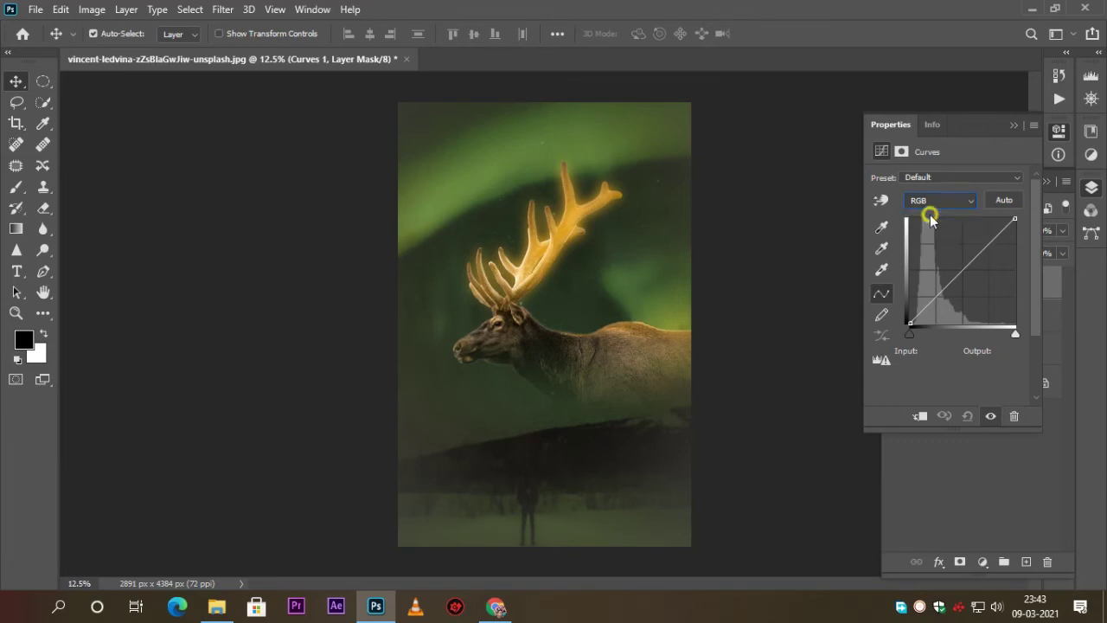
left_click(936, 297)
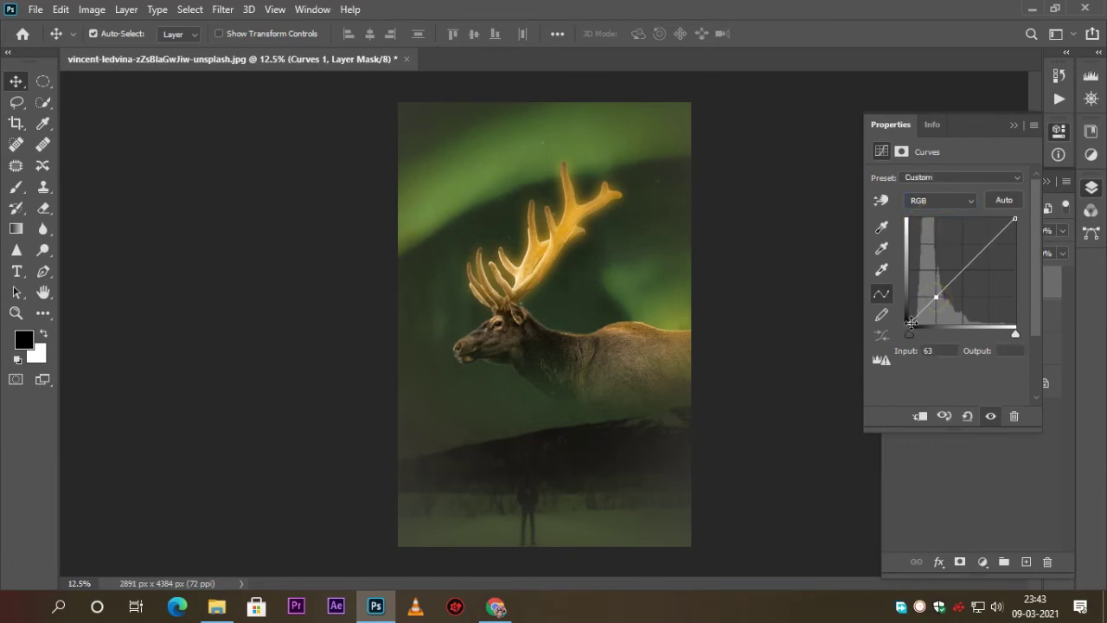
left_click_drag(911, 322, 909, 317)
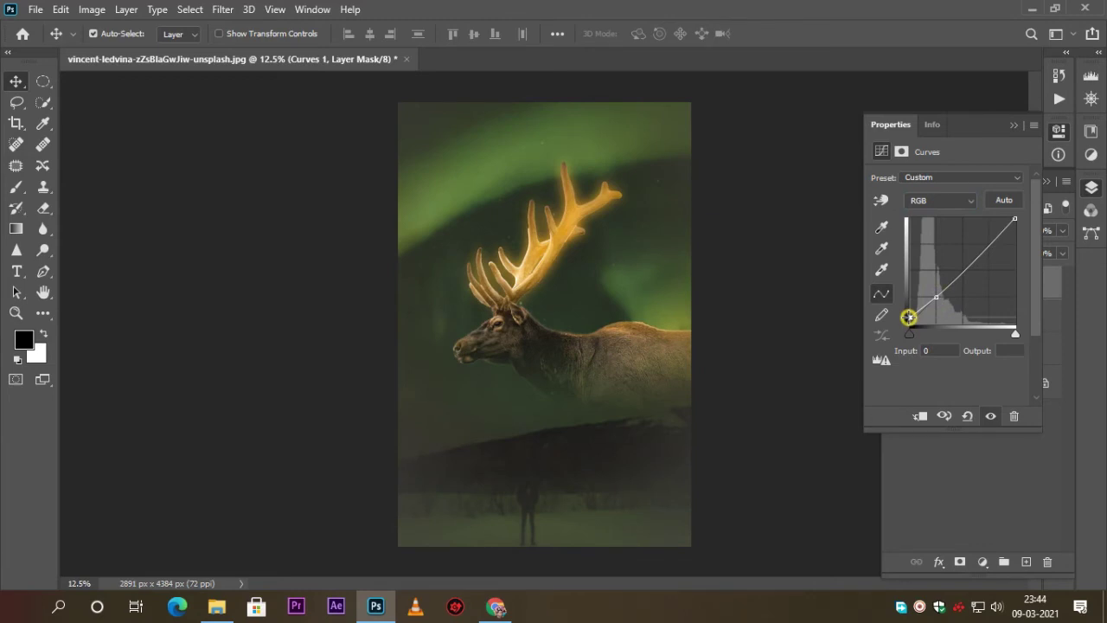
left_click_drag(908, 317, 906, 333)
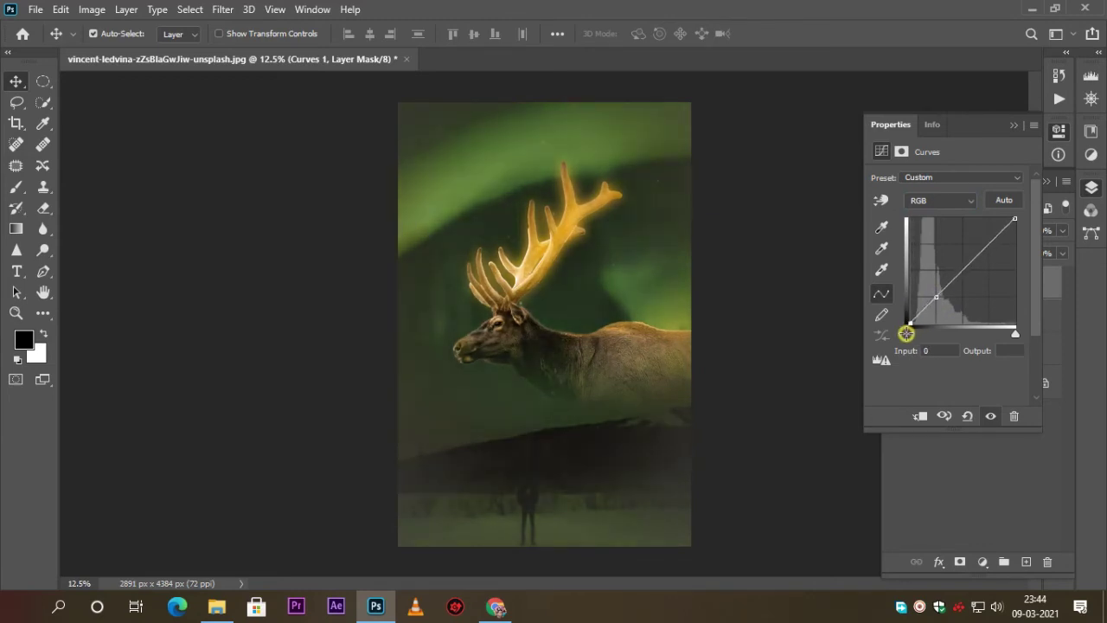
left_click(940, 298)
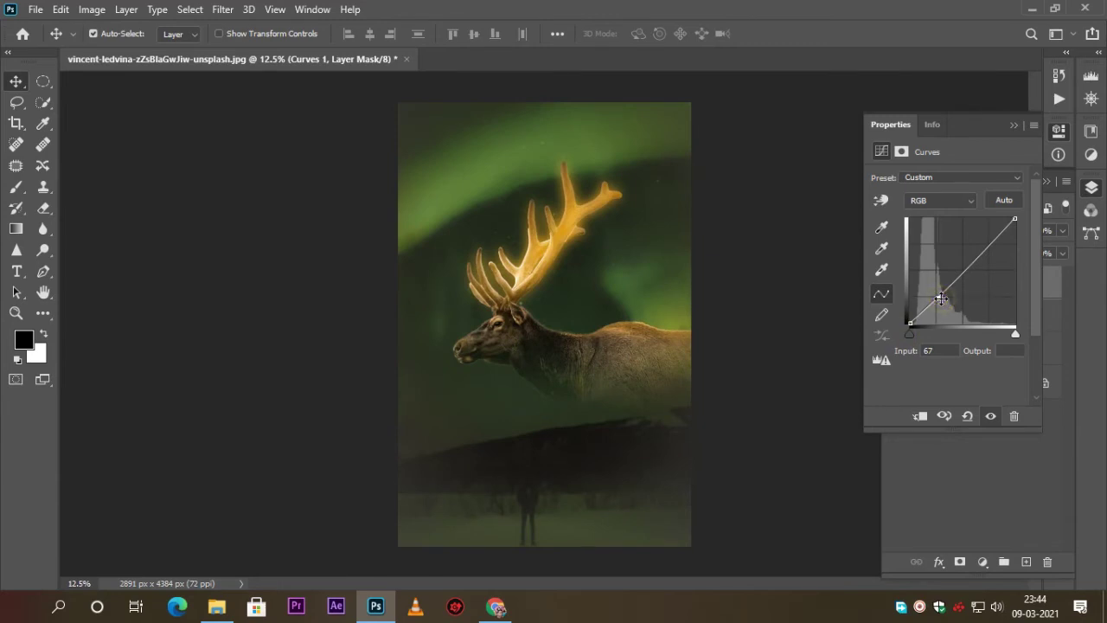
Step: Bend the Red channel curve down slightly to reduce red
left_click(940, 199)
left_click(919, 238)
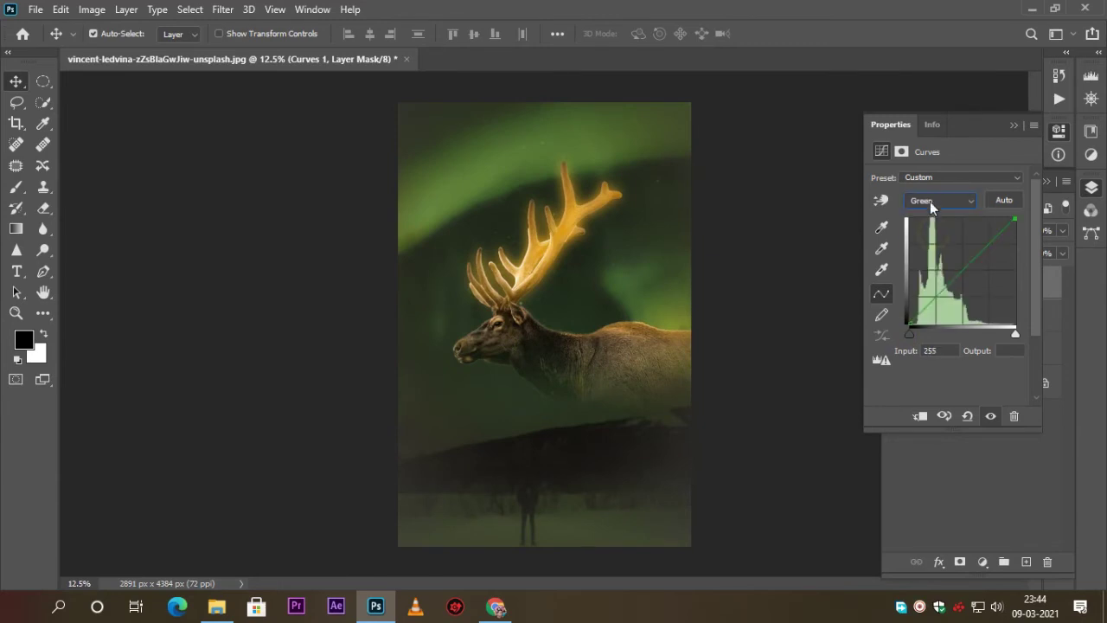
left_click(927, 200)
left_click(931, 227)
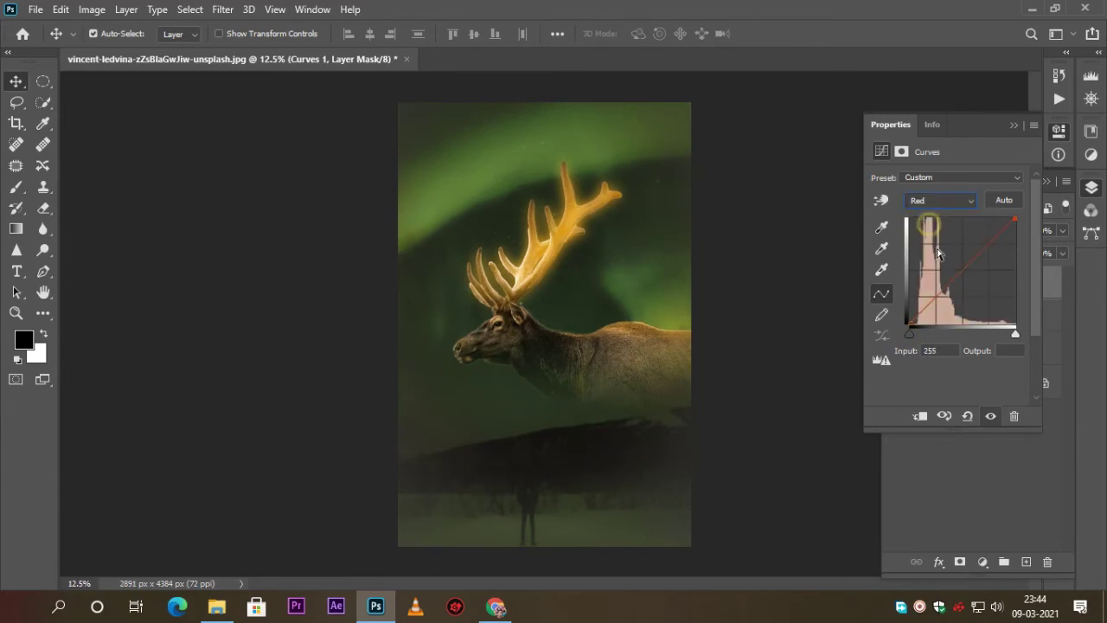
left_click(936, 297)
left_click_drag(936, 297, 939, 299)
Step: Reshape the Green curve with a lower and an upper point to warm the antlers
left_click(956, 205)
left_click(945, 242)
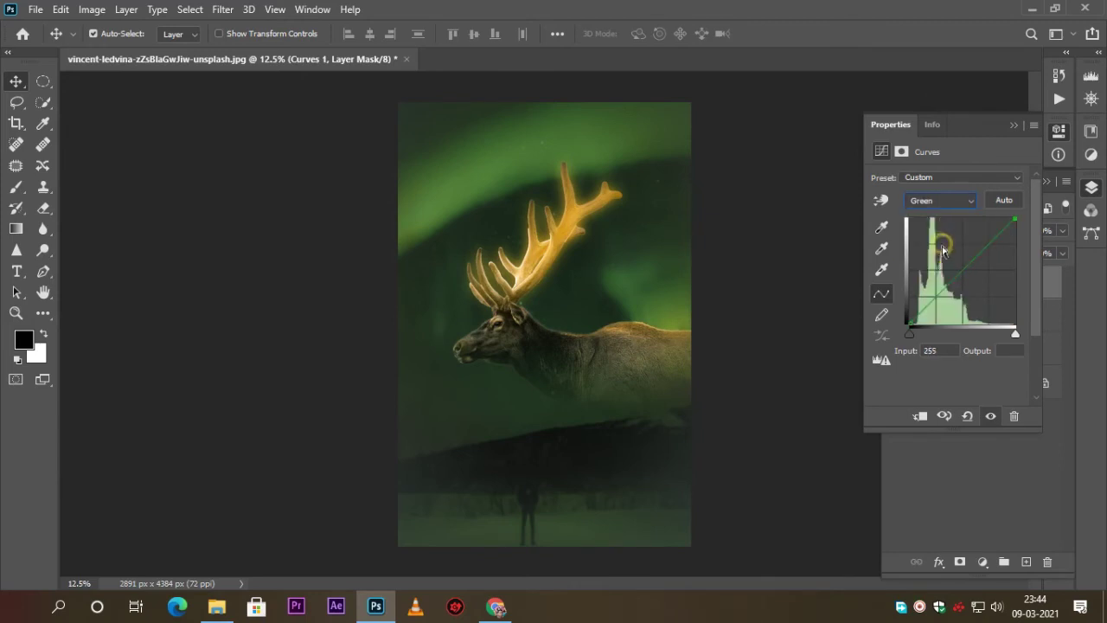
left_click_drag(934, 295, 940, 300)
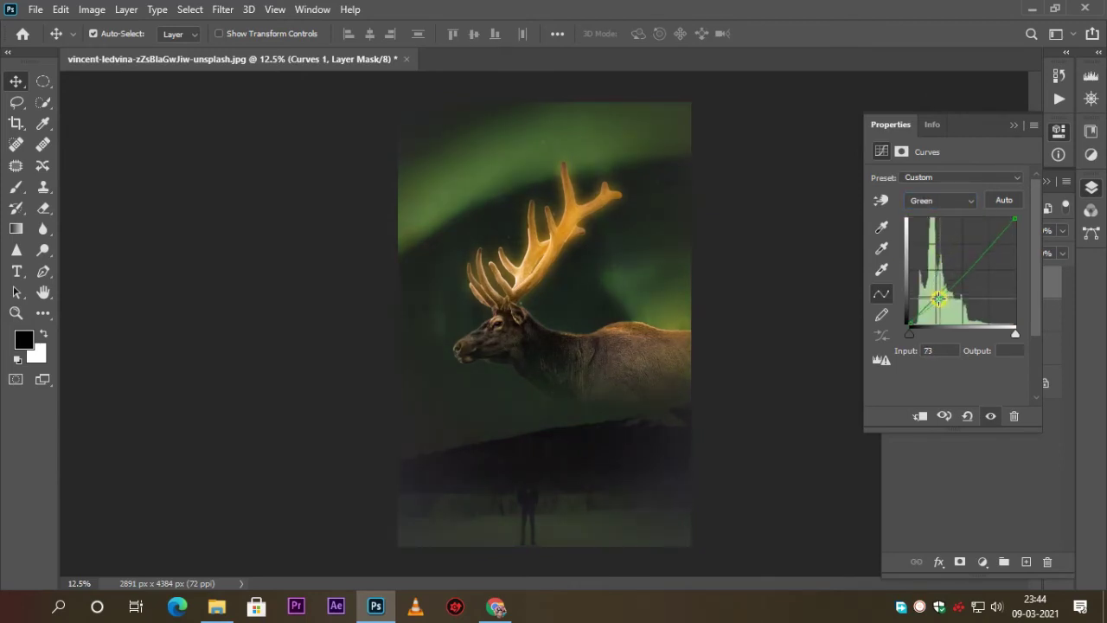
left_click_drag(940, 300, 937, 295)
left_click_drag(989, 241, 989, 246)
mouse_move(992, 251)
left_mouse_down()
mouse_move(962, 268)
mouse_move(965, 278)
mouse_move(962, 270)
left_mouse_up()
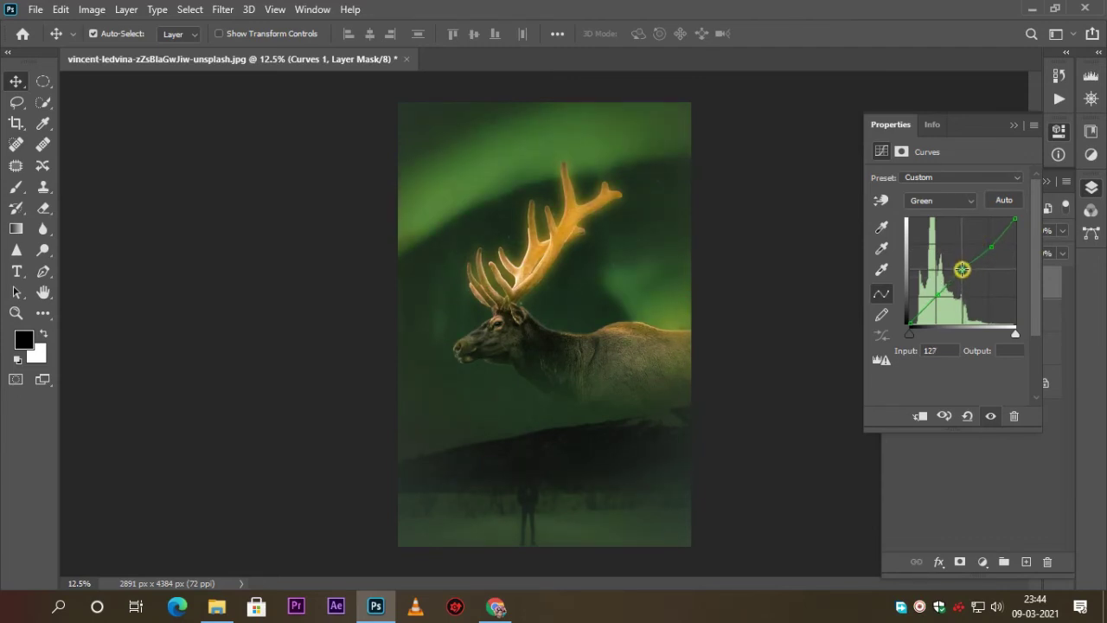
Step: Pull the Blue curve down with two points to push the scene toward yellow
left_click(941, 200)
left_click(935, 247)
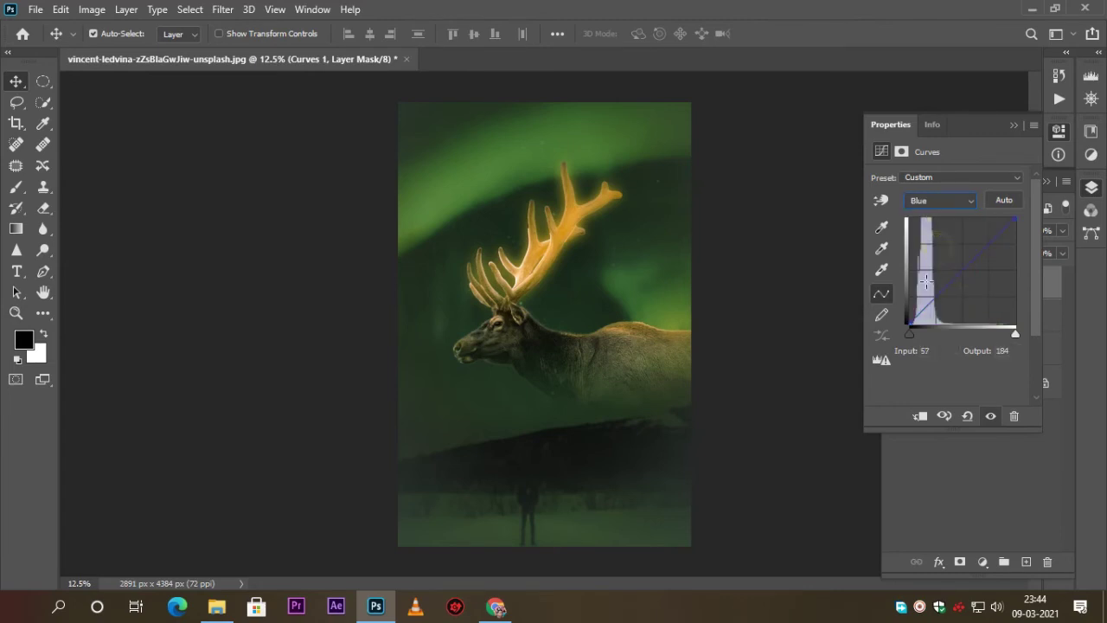
left_click_drag(938, 296, 939, 300)
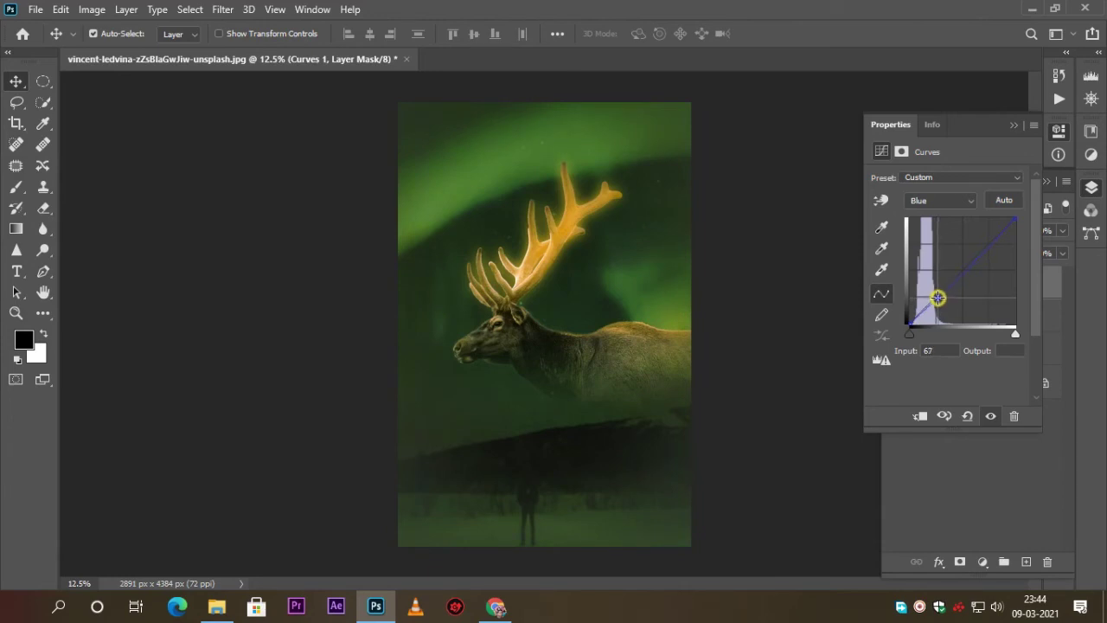
left_click_drag(938, 301, 937, 299)
left_click_drag(990, 243, 986, 245)
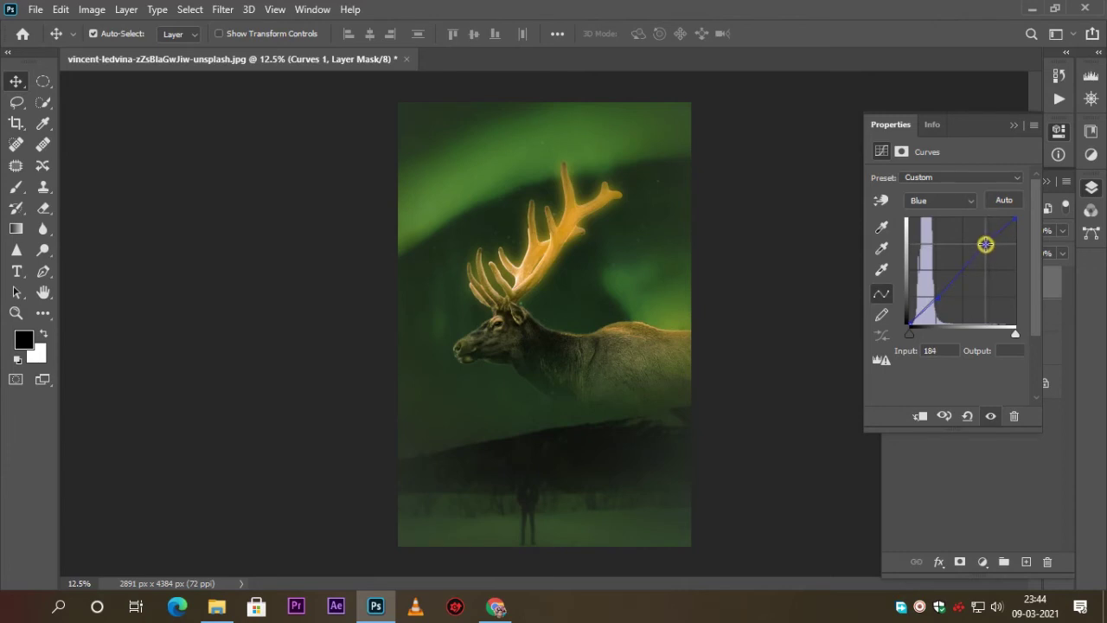
left_click(1012, 125)
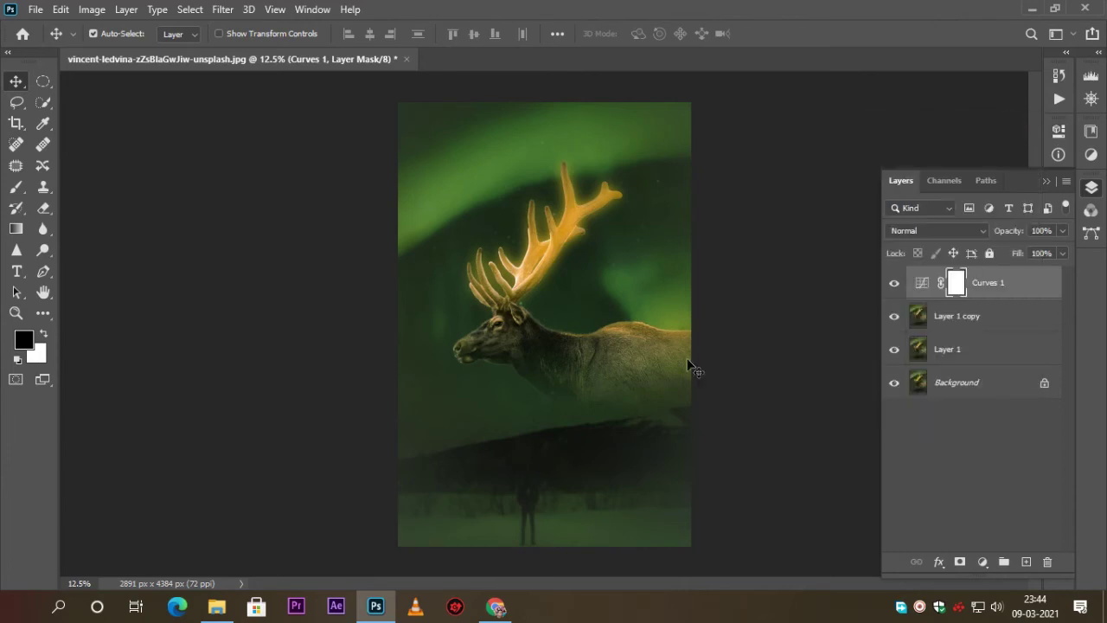
Step: Add a Gradient Map adjustment layer using the Greens > Green_15 gradient
left_click(982, 561)
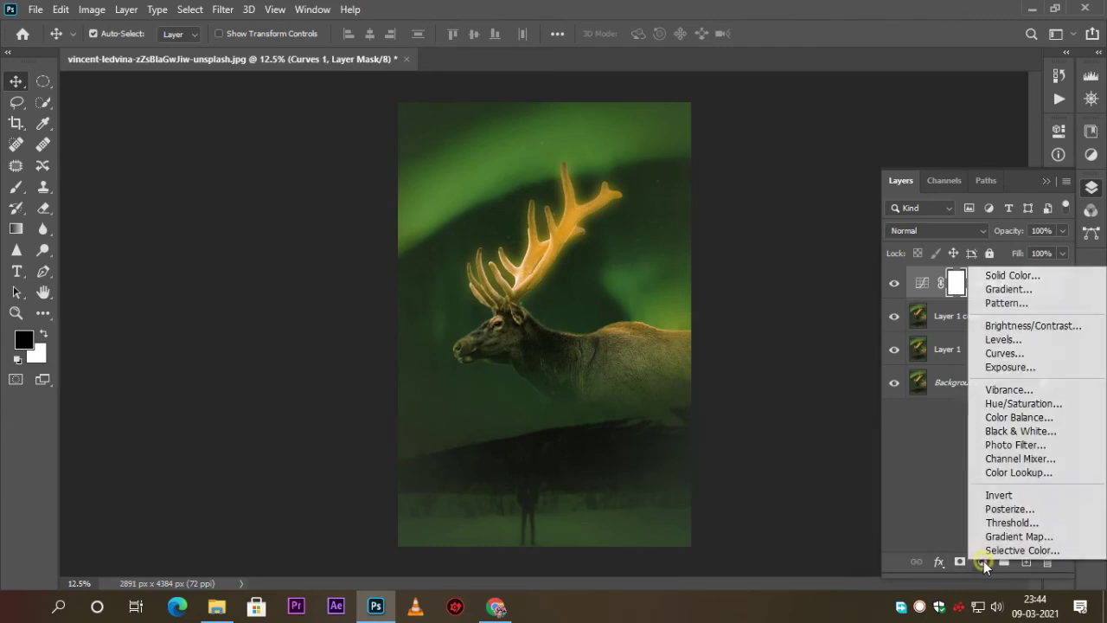
left_click(995, 453)
left_click(878, 183)
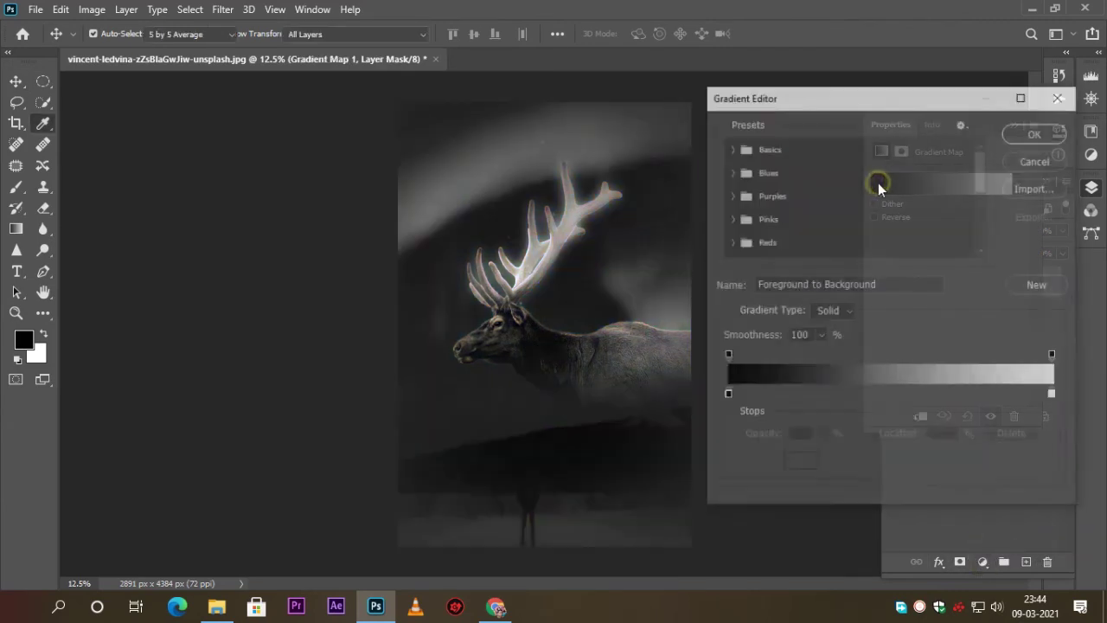
scroll(843, 260, "down", 2)
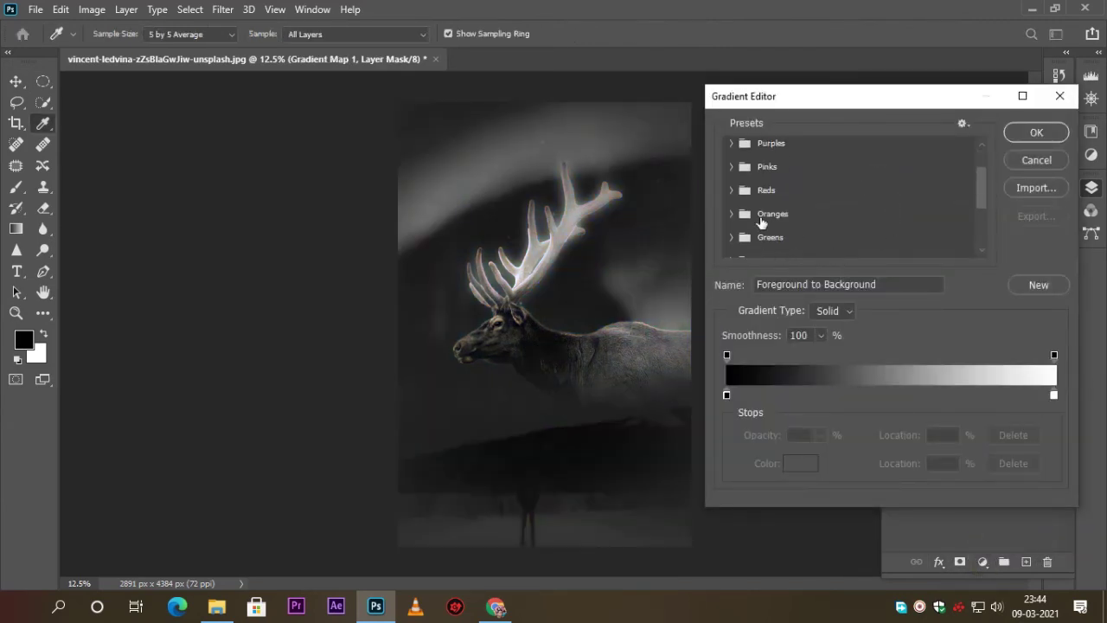
left_click(731, 237)
left_click(776, 223)
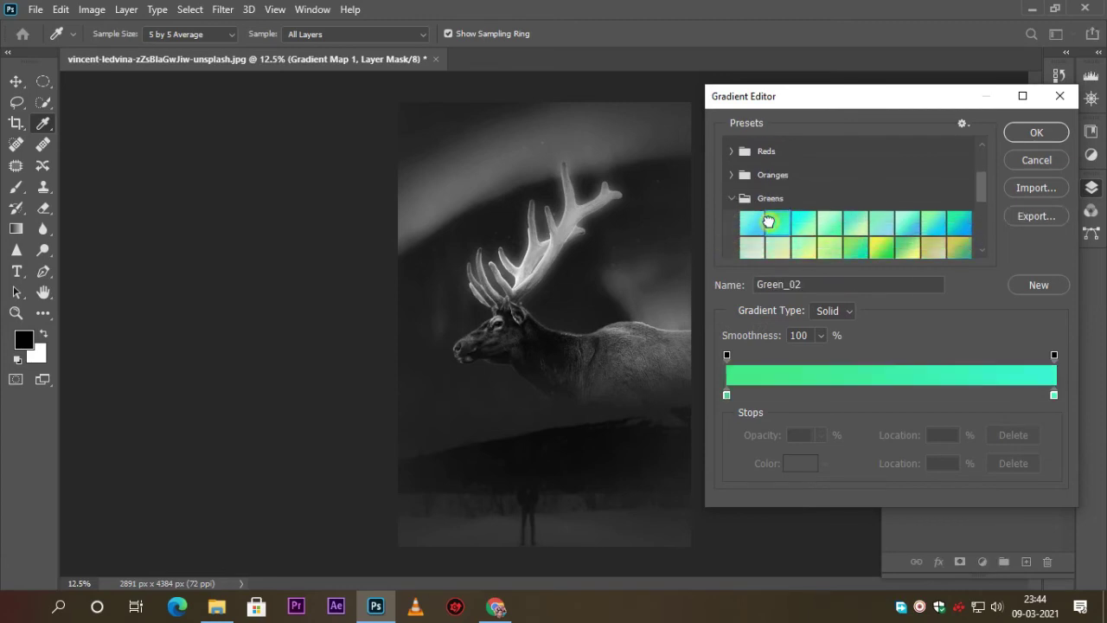
left_click(877, 250)
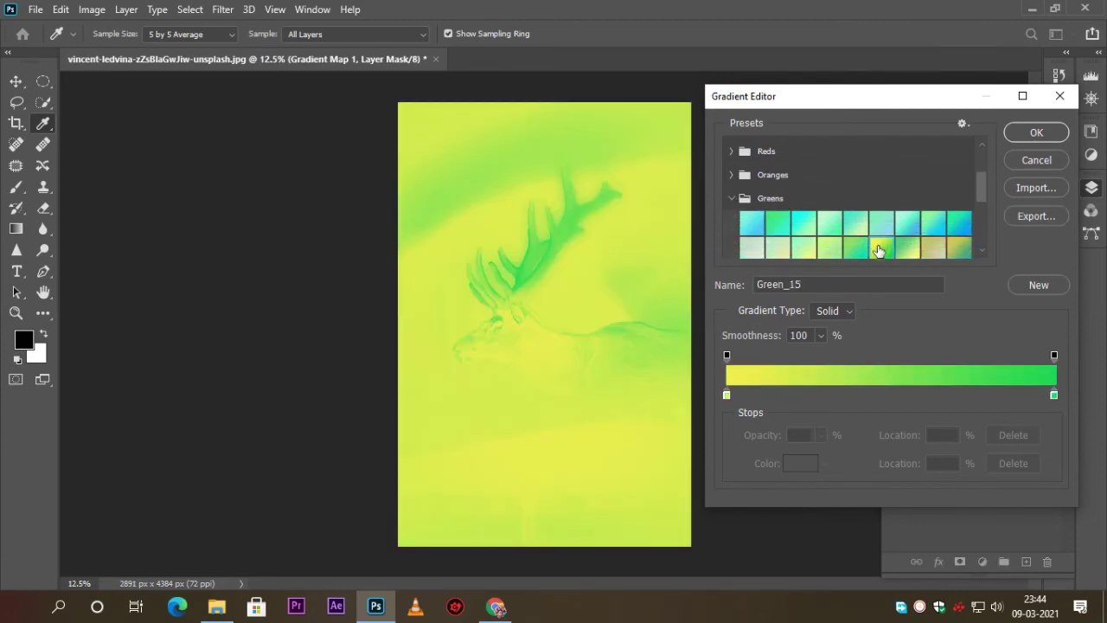
left_click(1020, 132)
Step: Preview the Darker Color blend mode, then cancel to keep Normal
left_click(1009, 132)
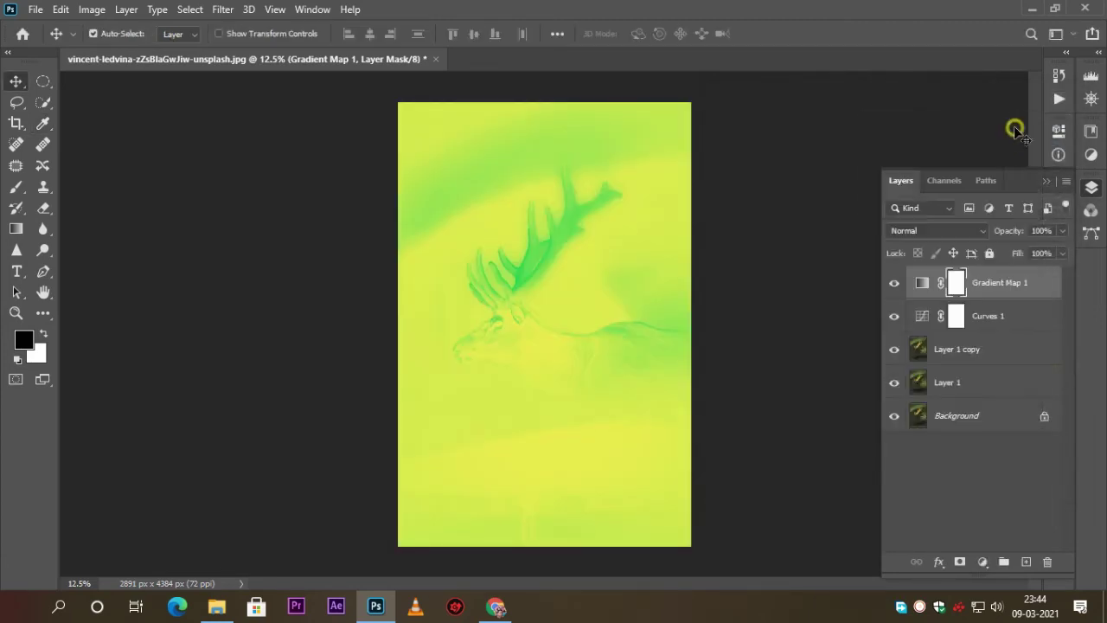
left_click(932, 227)
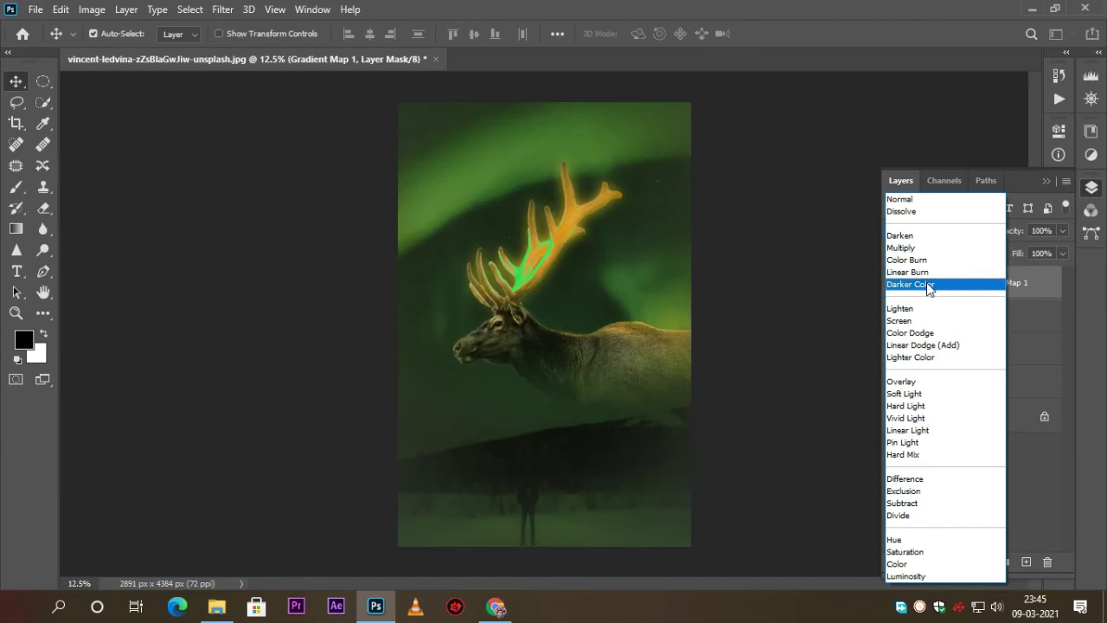
key("Escape")
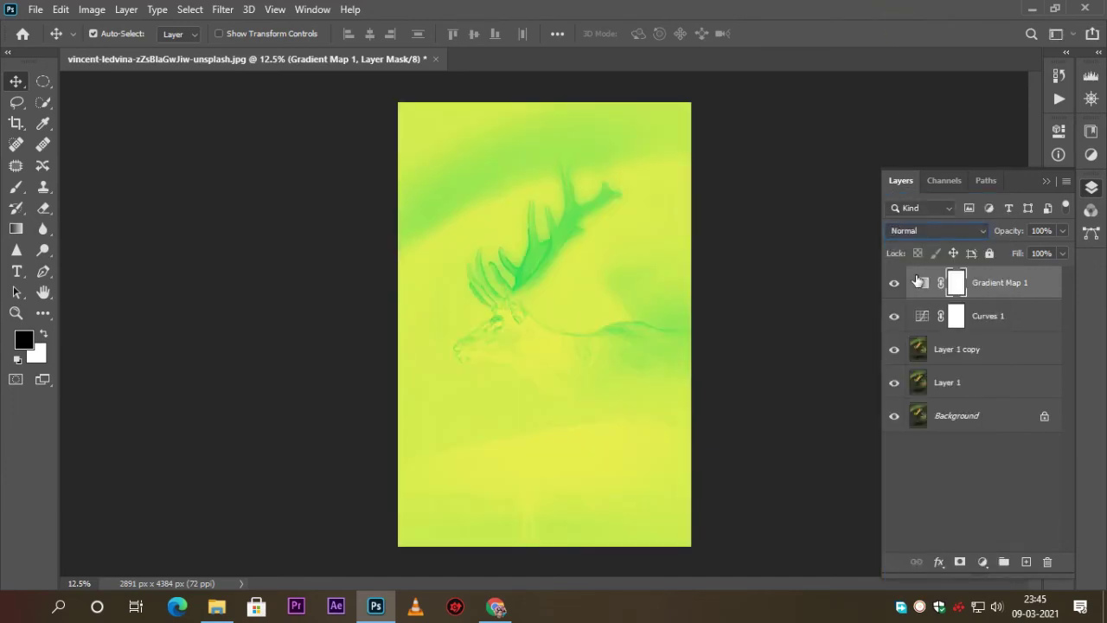
Step: Set the gradient map's right colour stop to black
double_click(918, 282)
left_click(920, 178)
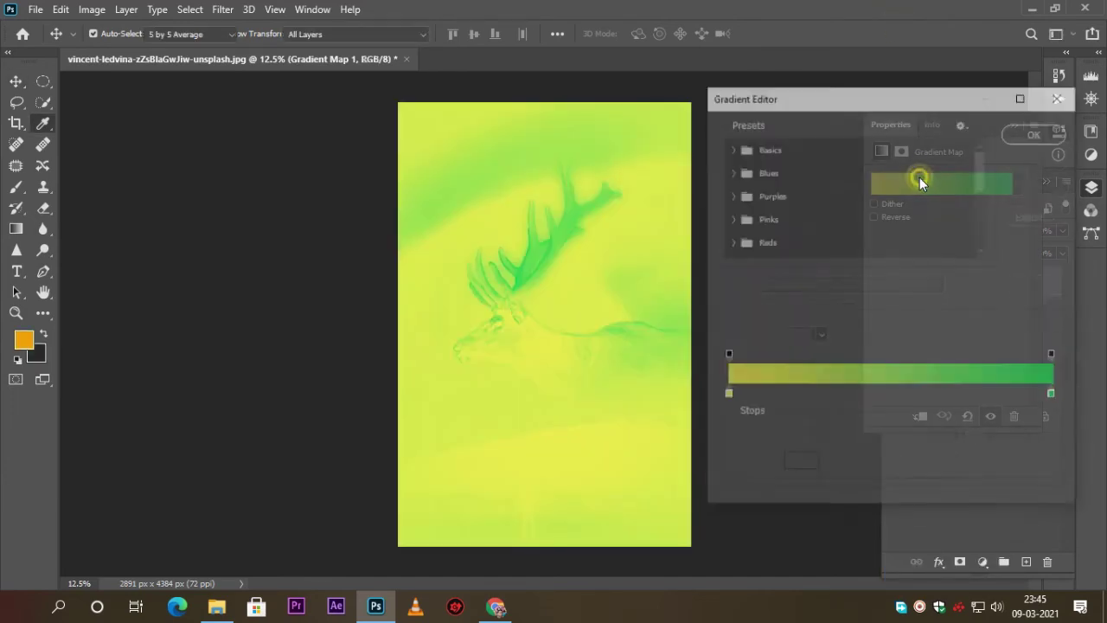
left_click(1054, 395)
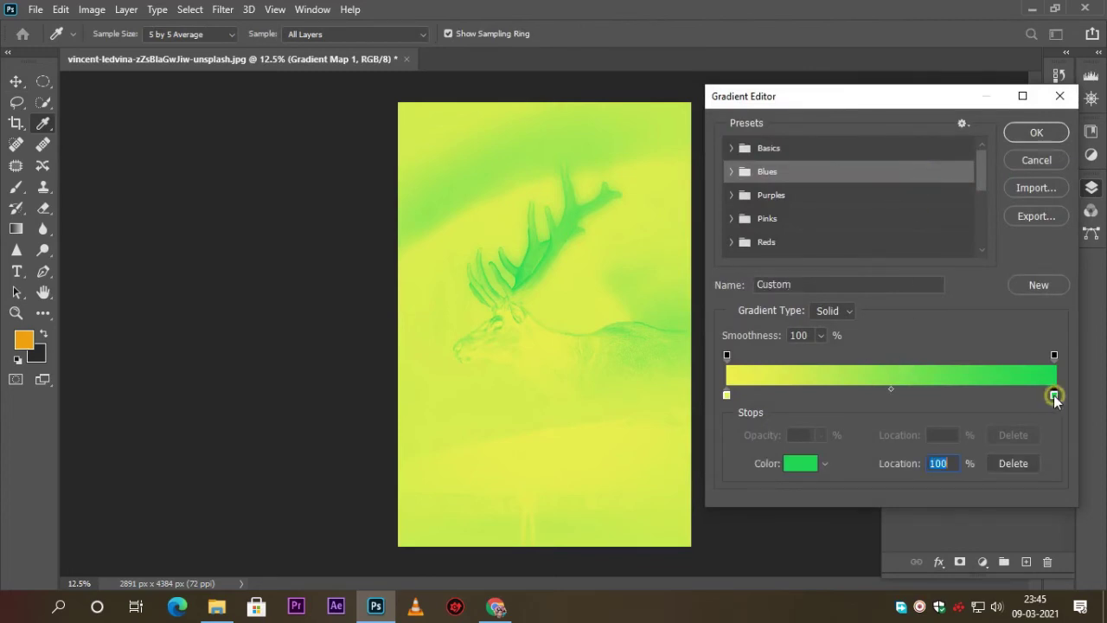
left_click(800, 463)
left_click_drag(804, 372, 806, 404)
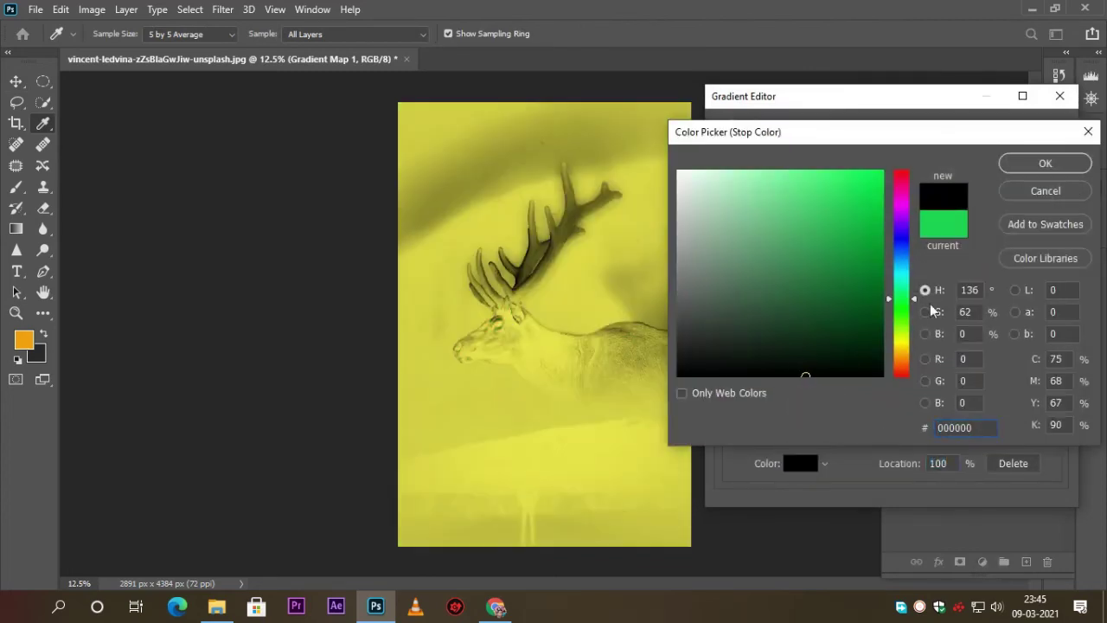
left_click(1065, 162)
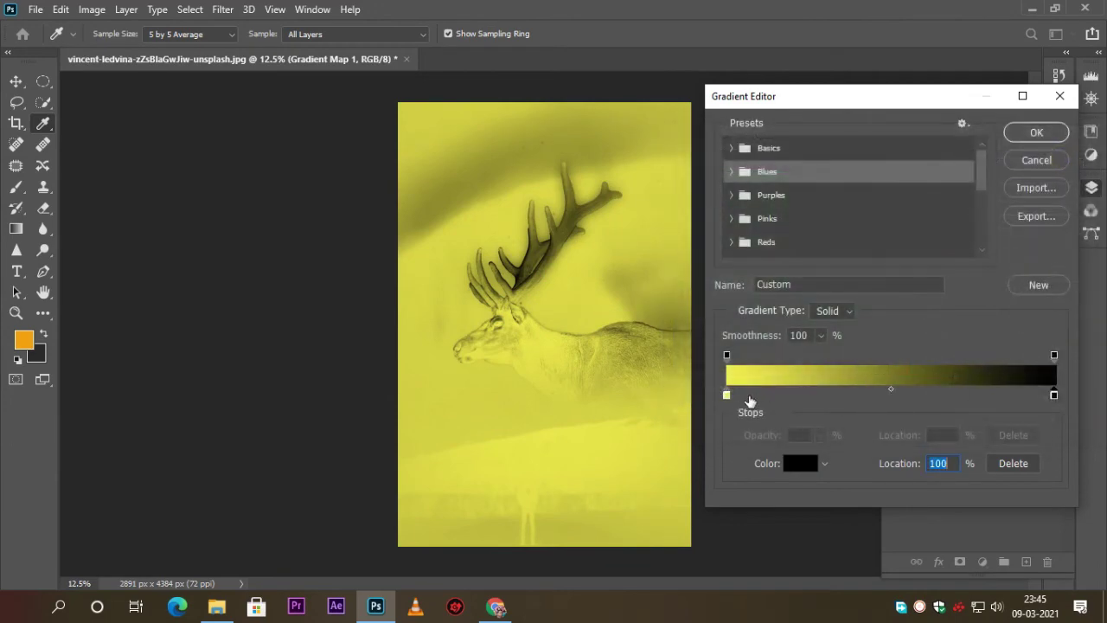
Step: Set the left stop to a golden orange and confirm the edited gradient
left_click(727, 395)
left_click(800, 462)
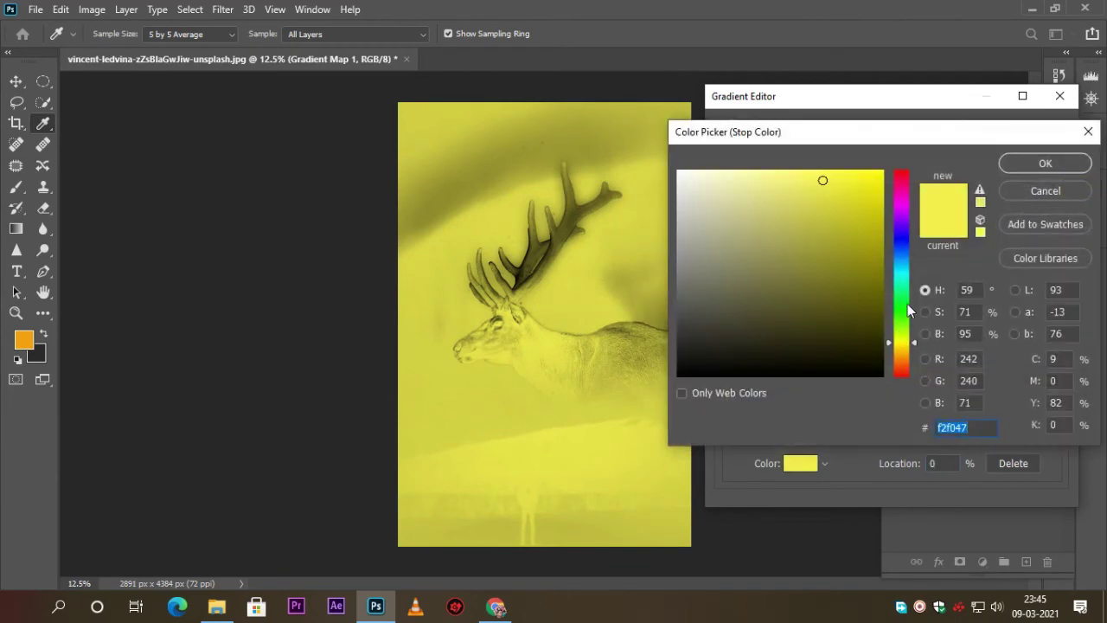
left_click_drag(902, 341, 900, 353)
left_click(863, 169)
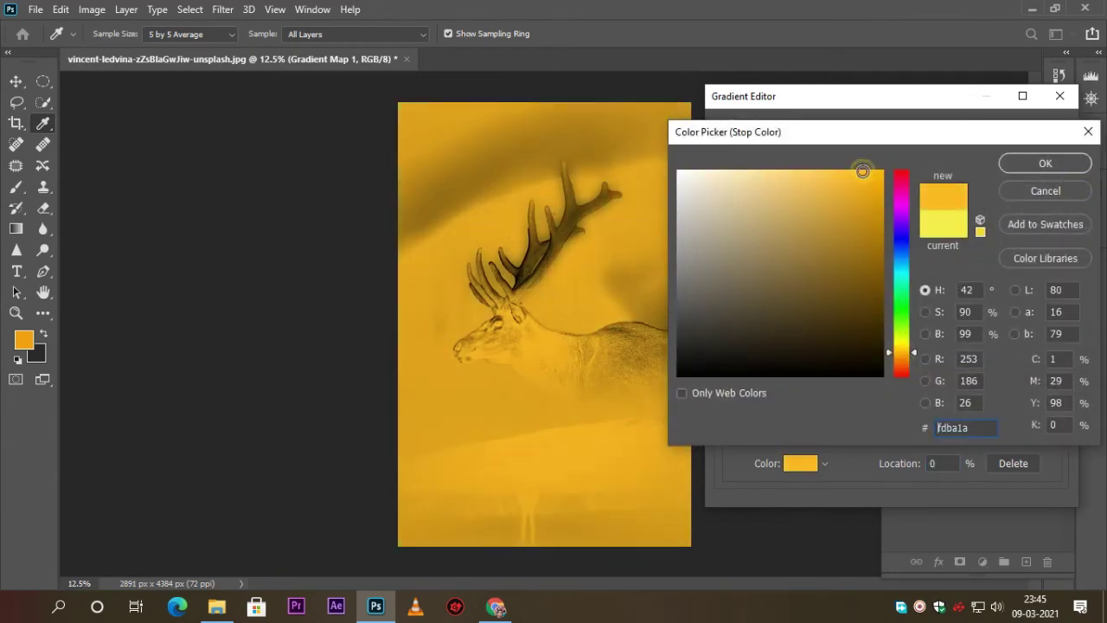
left_click(1016, 164)
left_click(1022, 136)
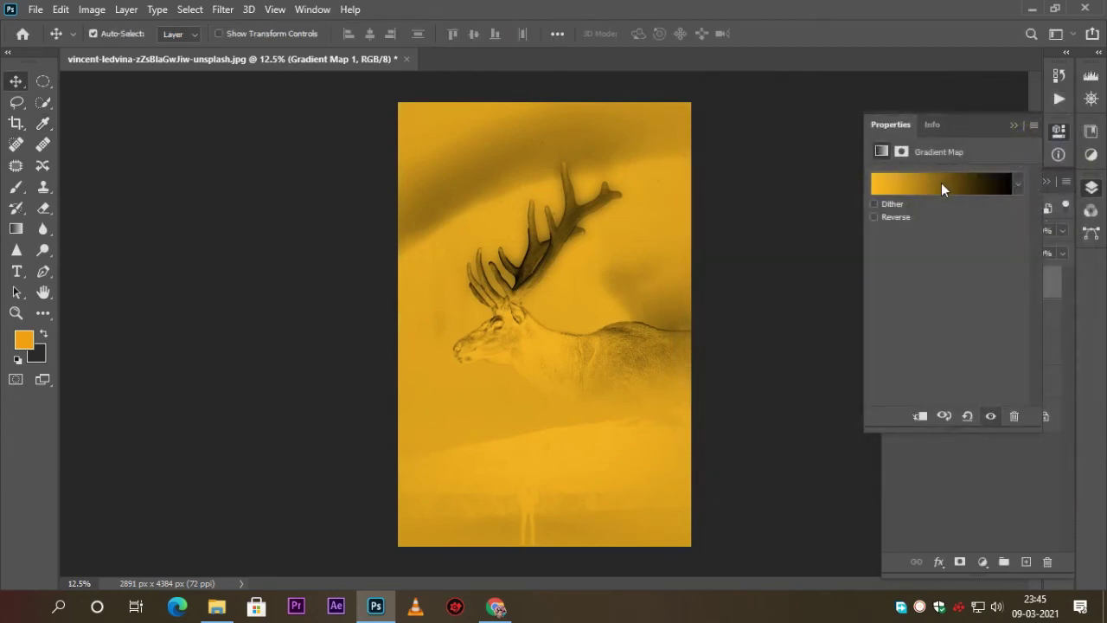
left_click(1015, 131)
Step: Blend the gradient map in Hue mode at 25% opacity
left_click(938, 231)
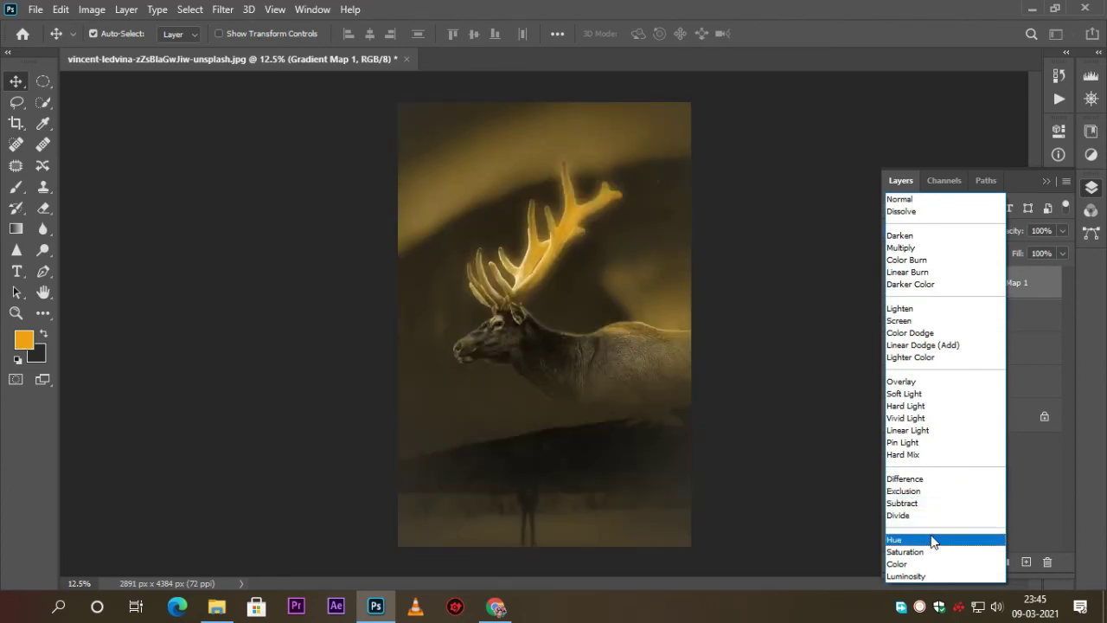
left_click(933, 542)
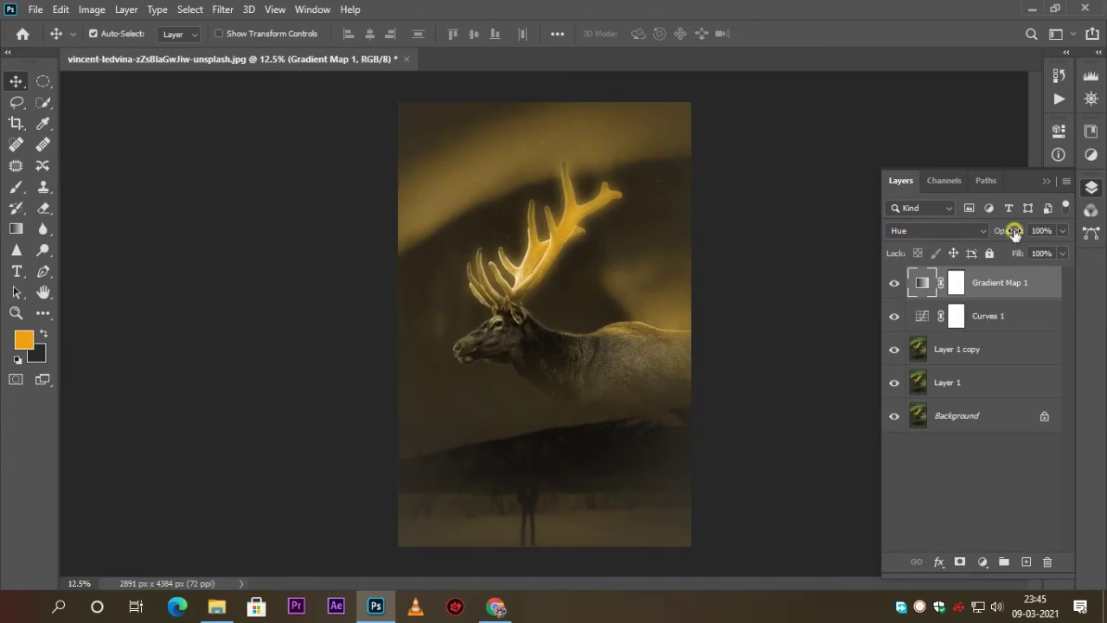
mouse_move(1014, 233)
left_mouse_down()
mouse_move(952, 233)
mouse_move(978, 239)
left_mouse_up()
Step: Stamp all visible layers into Layer 2 and duplicate it
key("ctrl+shift+alt+e")
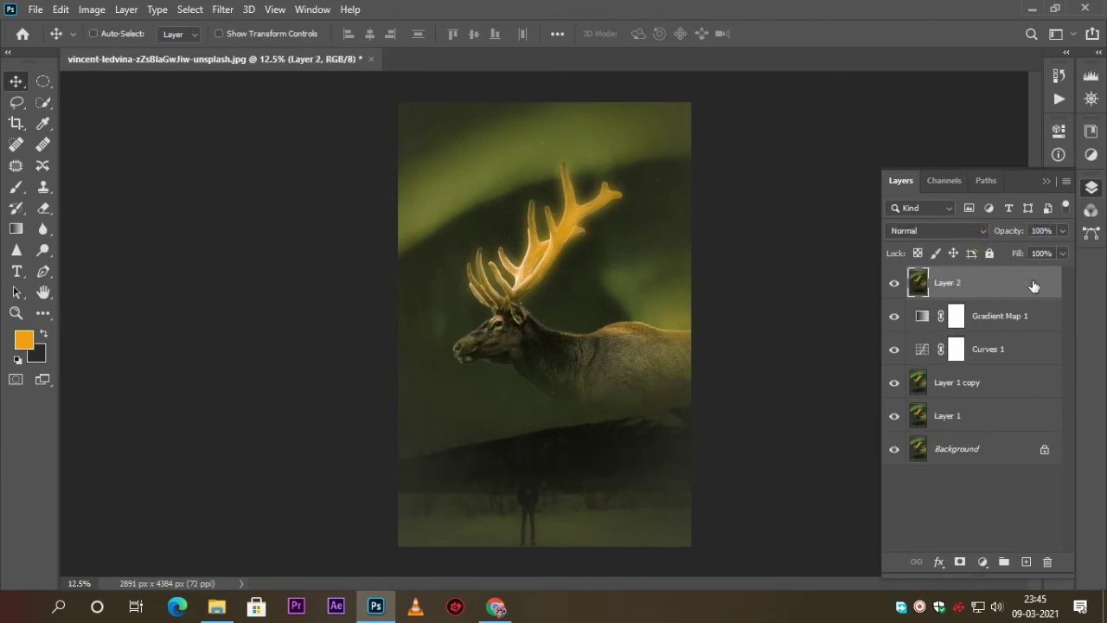
key("ctrl+j")
key("ctrl+j")
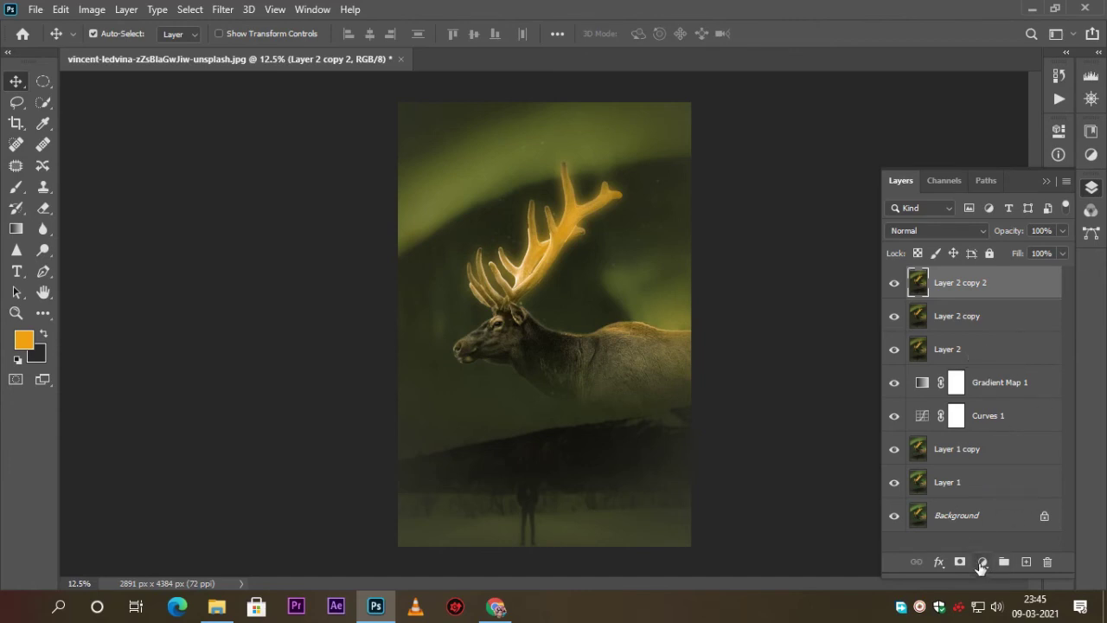
left_click(981, 563)
left_click(1008, 328)
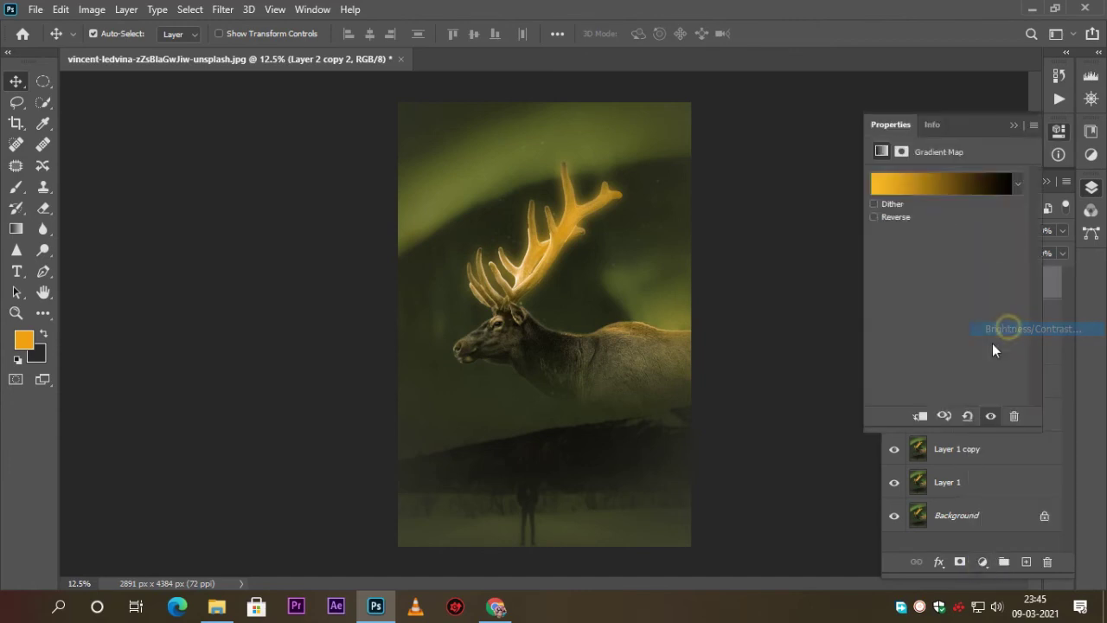
left_click(1016, 126)
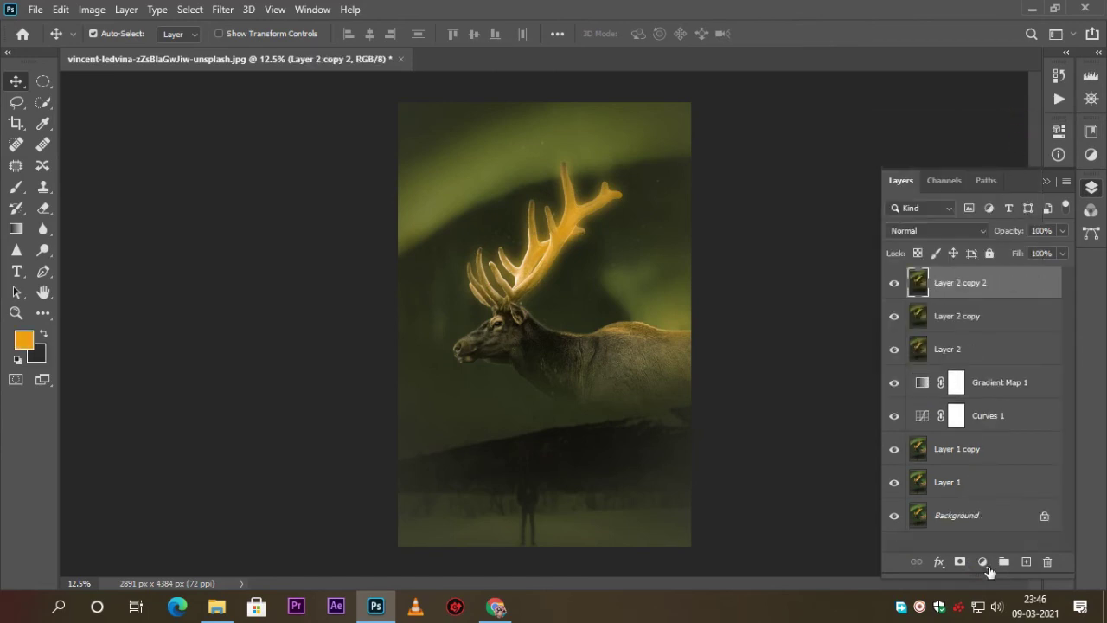
Step: Add a Levels layer with midtone 0.91 and highlights 223 to darken slightly
left_click(986, 565)
left_click(1004, 347)
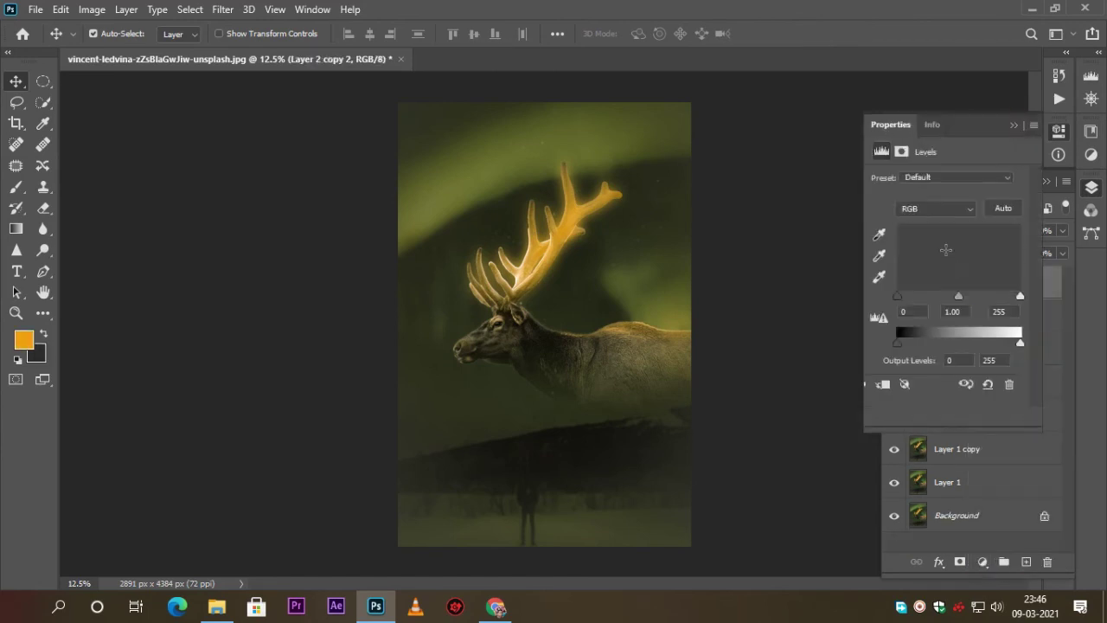
mouse_move(959, 299)
left_mouse_down()
mouse_move(1014, 297)
mouse_move(1004, 297)
left_mouse_up()
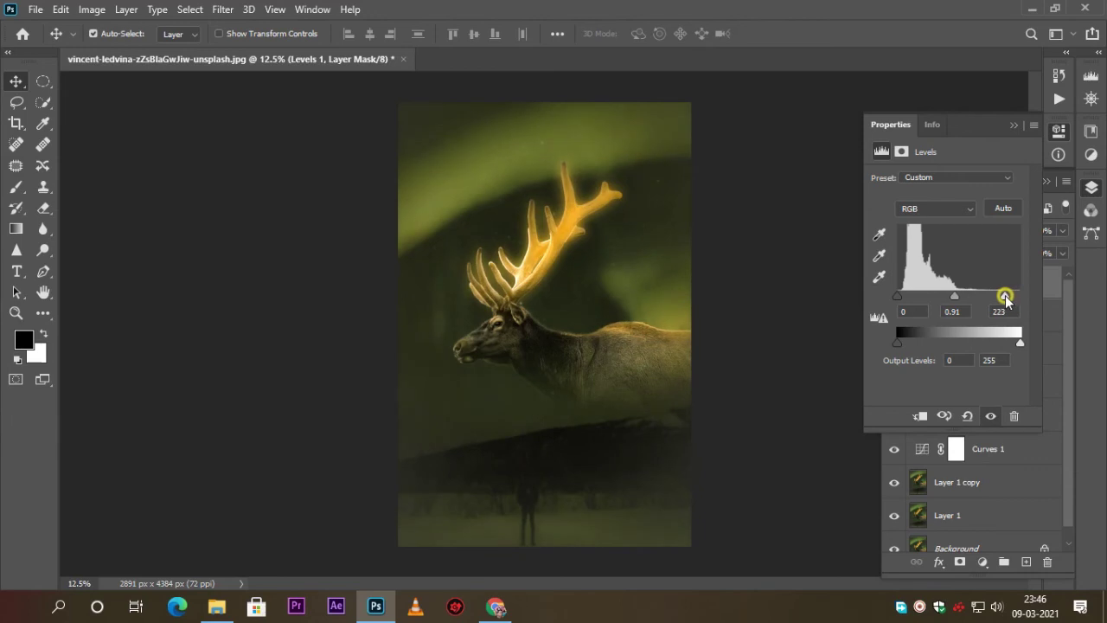
left_click(1013, 125)
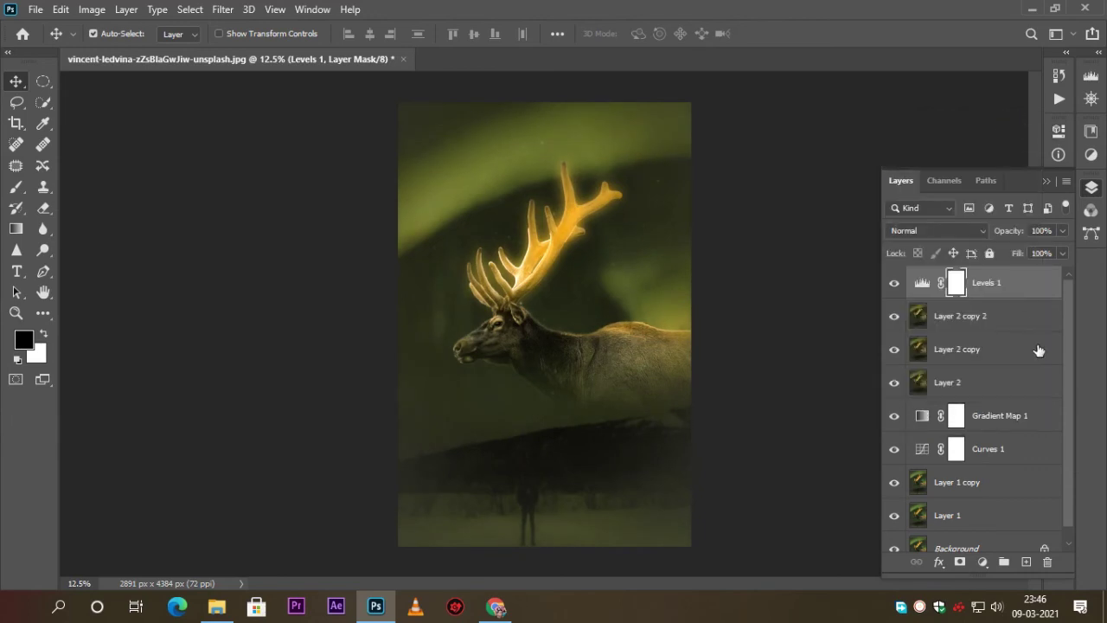
Step: Stamp visible layers into Layer 3, duplicate it, and apply Sharpening 79 and Luminance 12
key("ctrl+alt+shift+e")
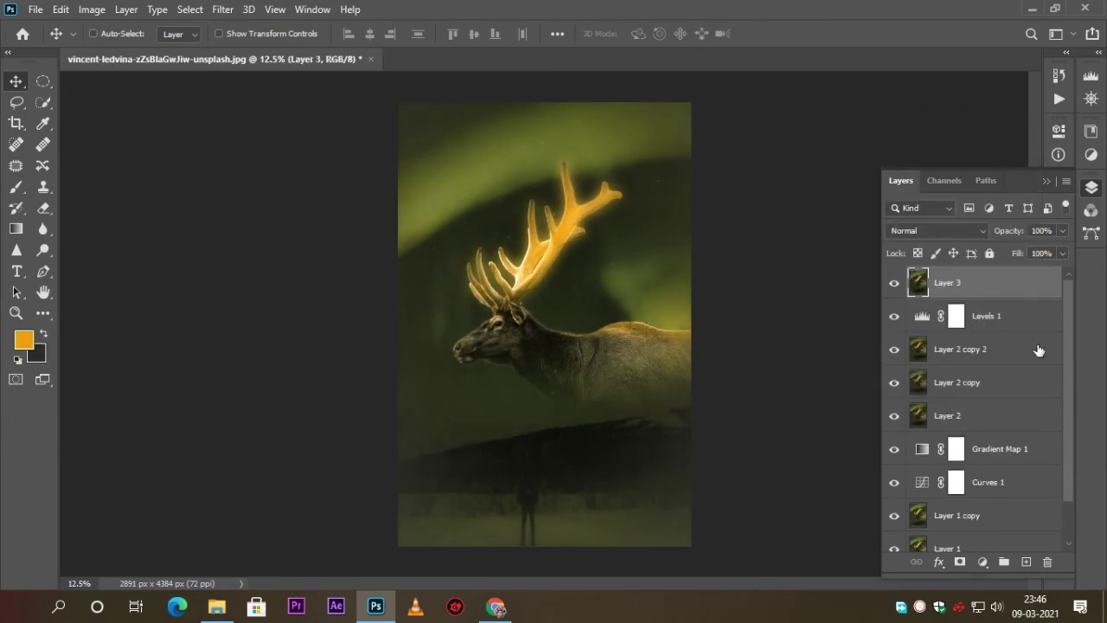
key("ctrl+j")
key("ctrl+j")
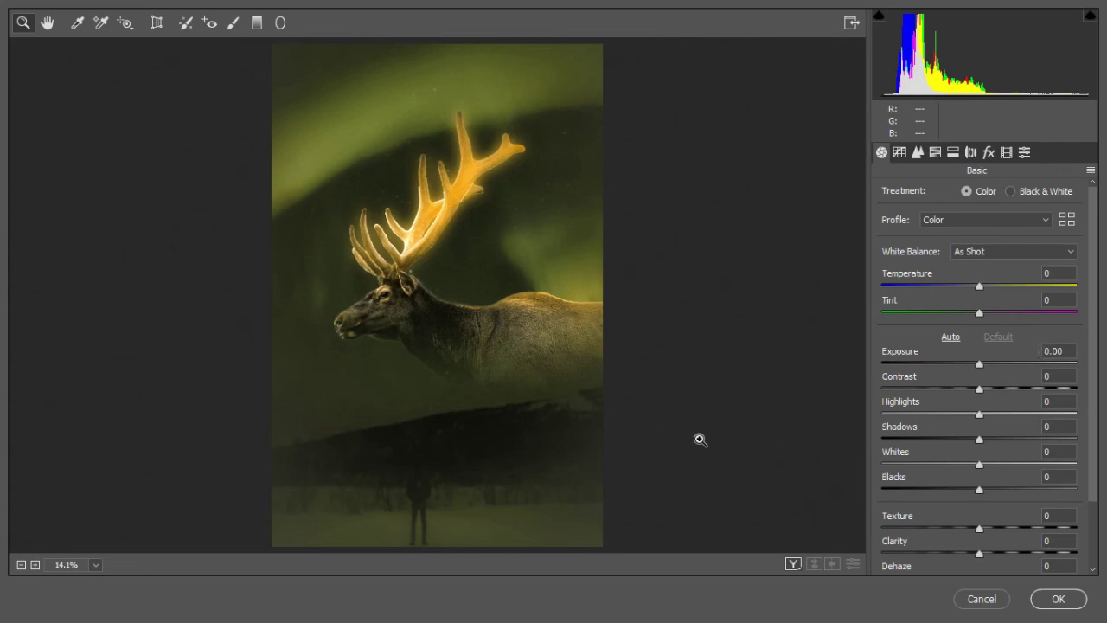
left_click(794, 564)
left_click(917, 152)
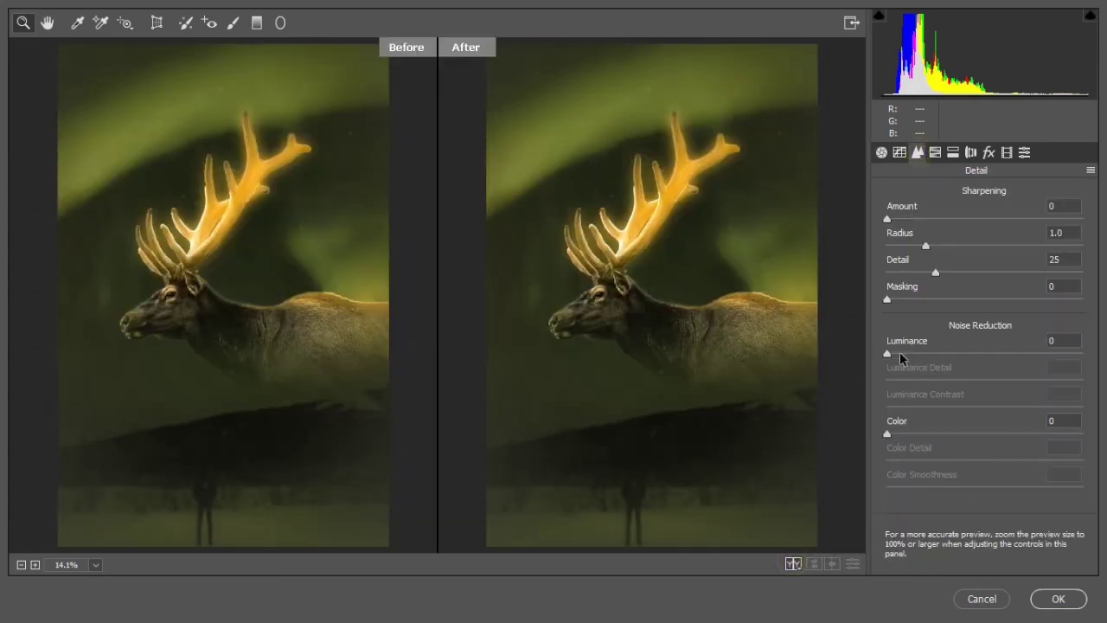
left_click_drag(899, 353, 910, 353)
left_click_drag(964, 218, 990, 218)
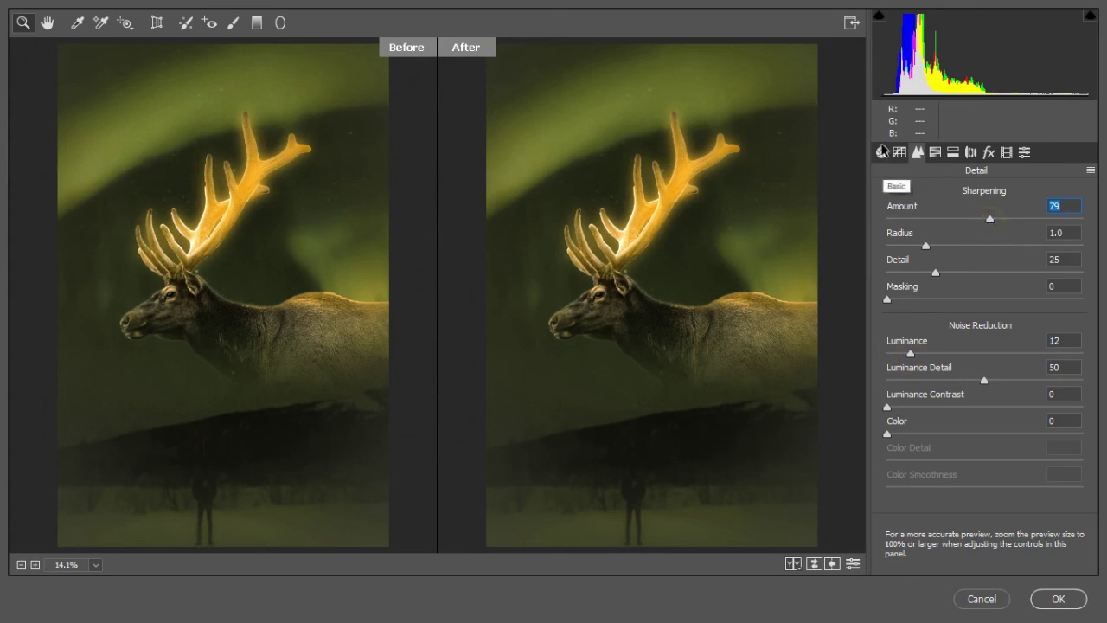
Step: Shift calibration hues to Blue -28, Green -21 and Red +13, and apply Camera Raw
left_click(935, 153)
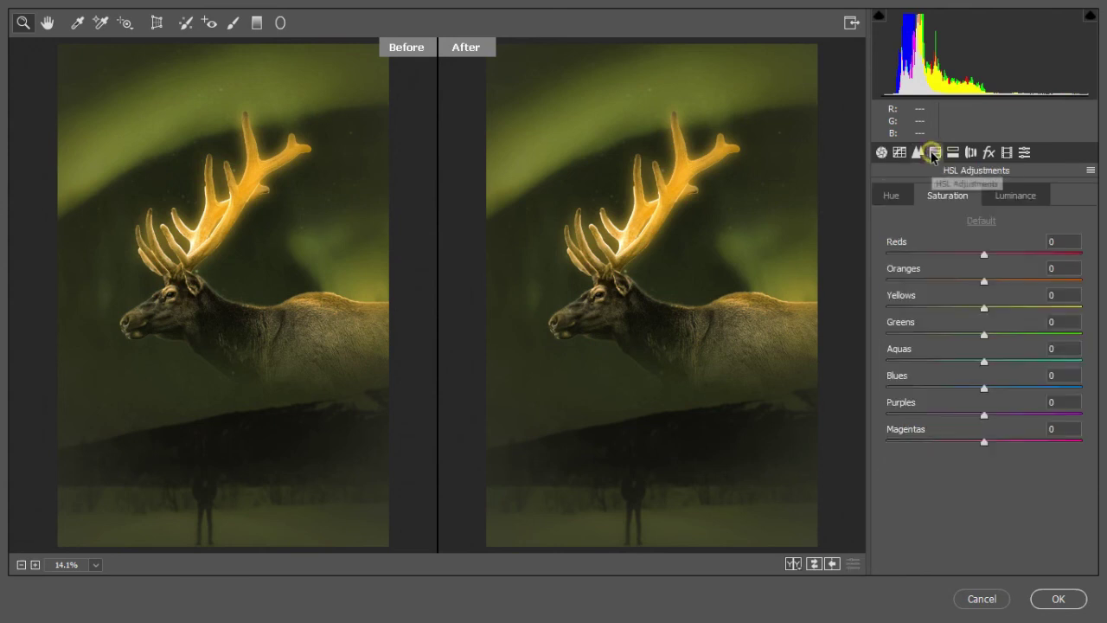
left_click(1005, 153)
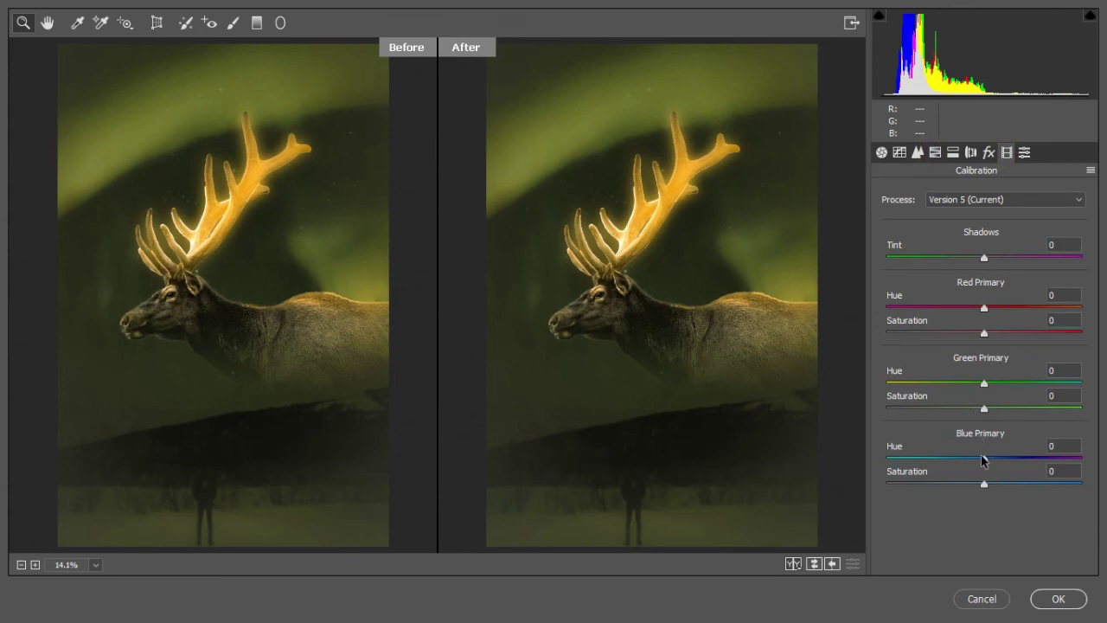
mouse_move(983, 456)
left_mouse_down()
mouse_move(1006, 459)
mouse_move(958, 461)
left_mouse_up()
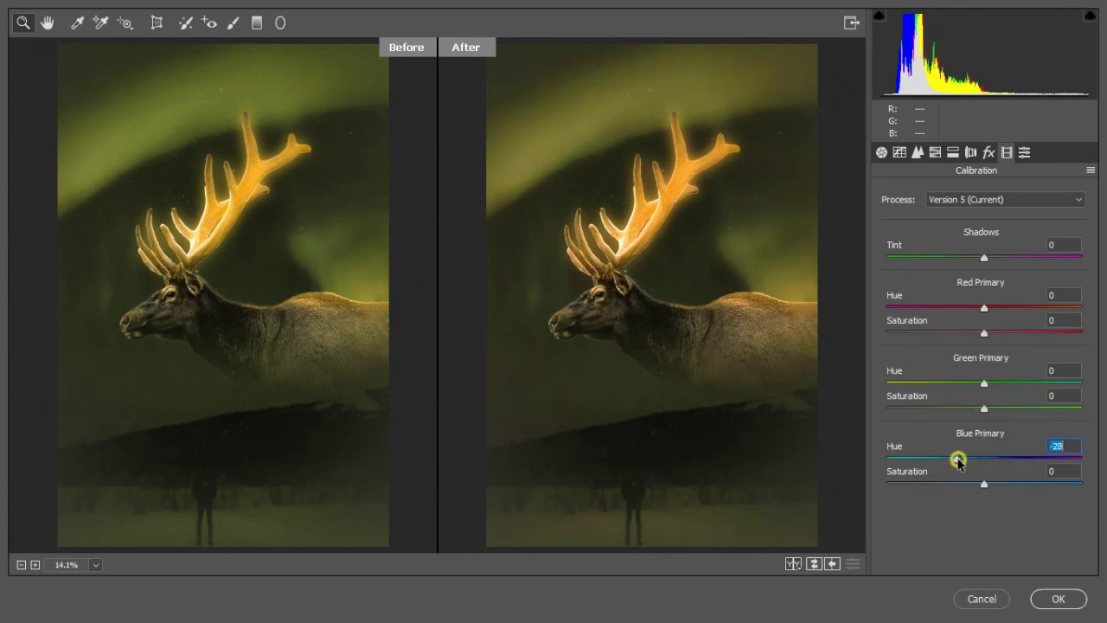
mouse_move(984, 384)
left_mouse_down()
mouse_move(1018, 384)
mouse_move(941, 384)
mouse_move(963, 384)
left_mouse_up()
mouse_move(986, 308)
left_mouse_down()
mouse_move(1037, 314)
mouse_move(955, 317)
mouse_move(1010, 317)
mouse_move(998, 324)
left_mouse_up()
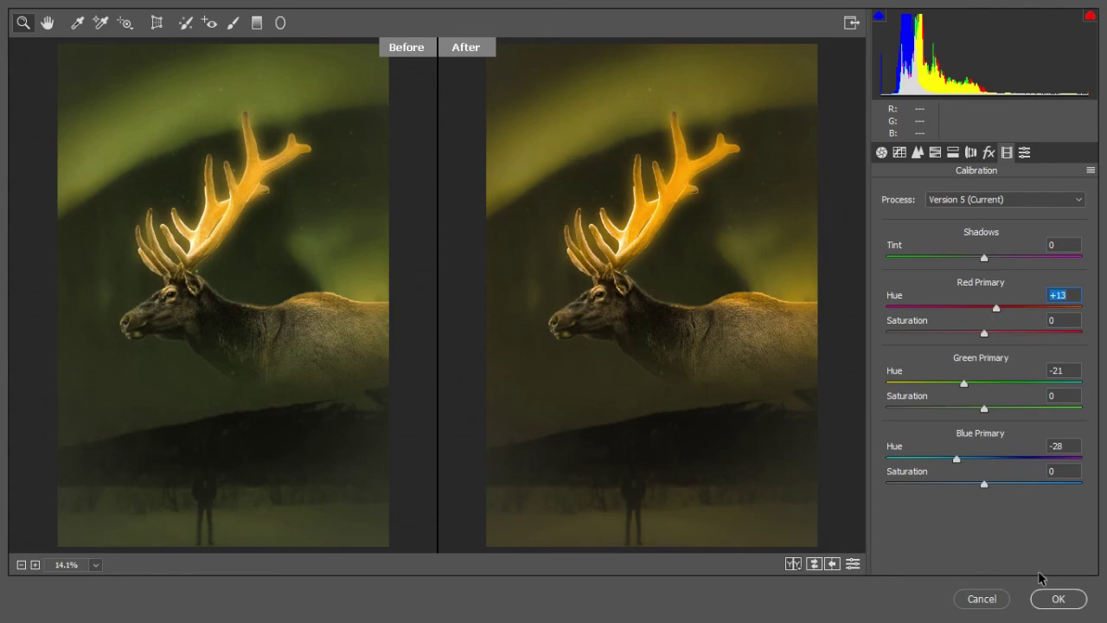
left_click(1056, 597)
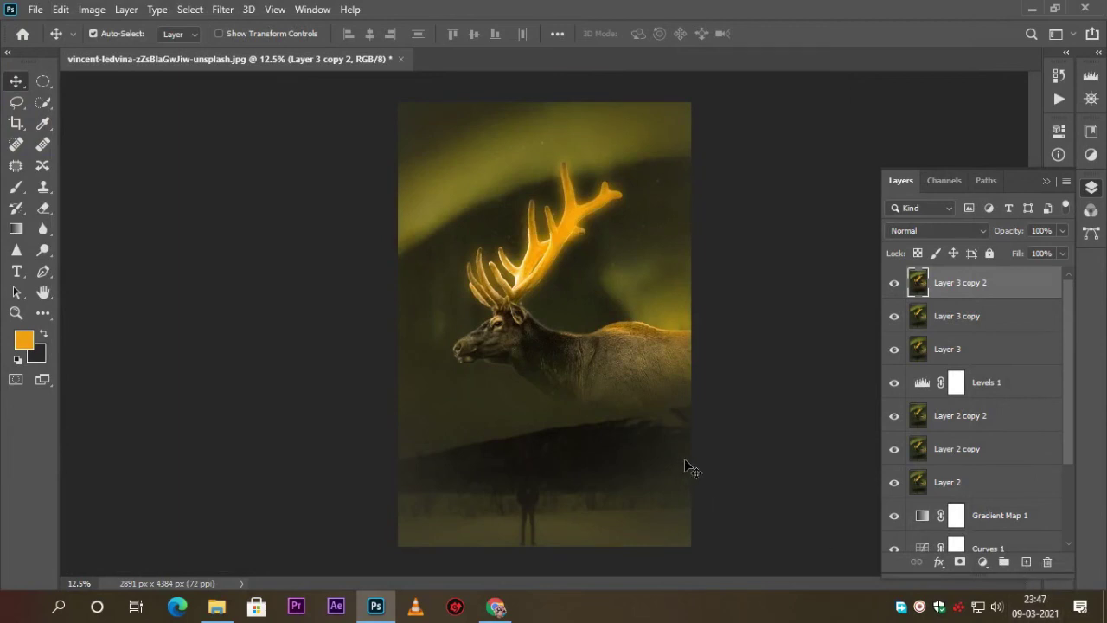
Step: Flatten into an unlocked Layer 0, duplicate it twice, and add an empty Layer 1
right_click(997, 294)
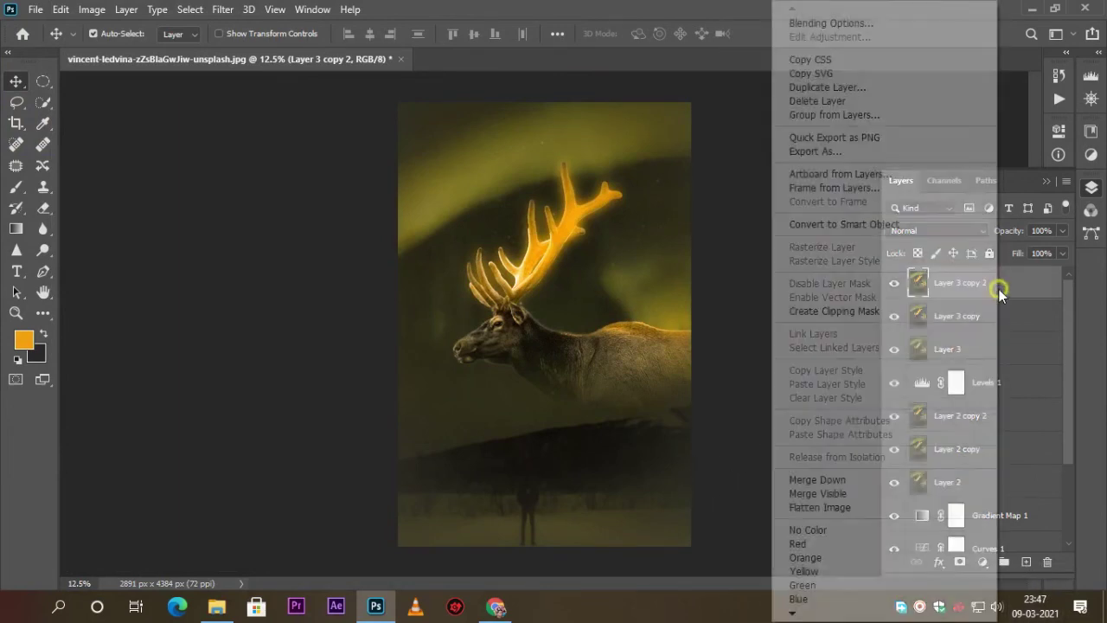
left_click(820, 506)
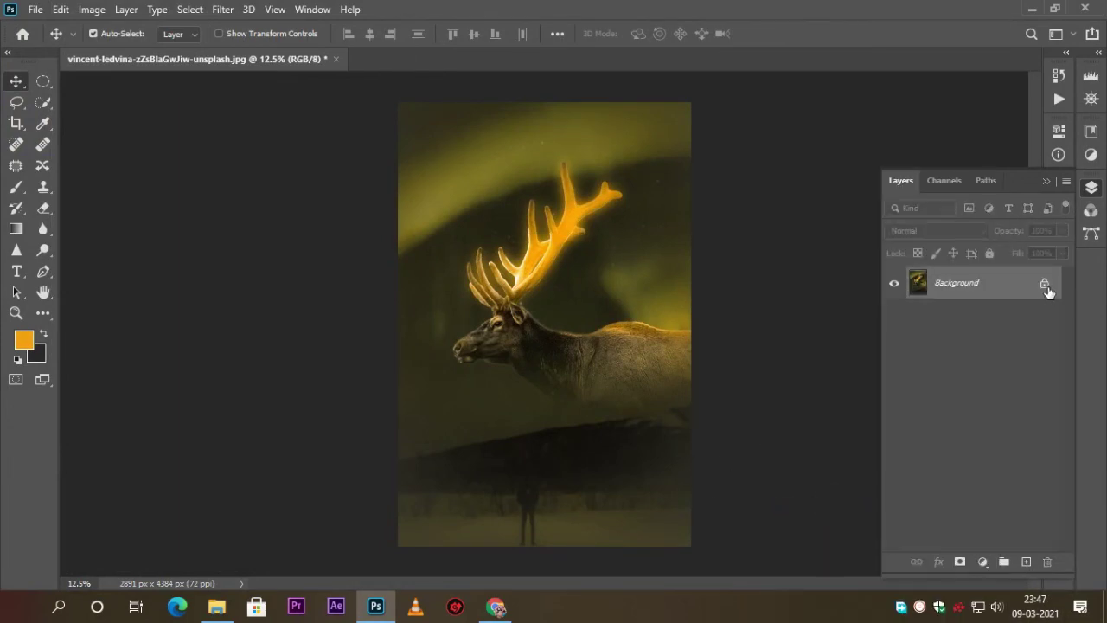
left_click(1044, 286)
key("ctrl+j")
key("ctrl+j")
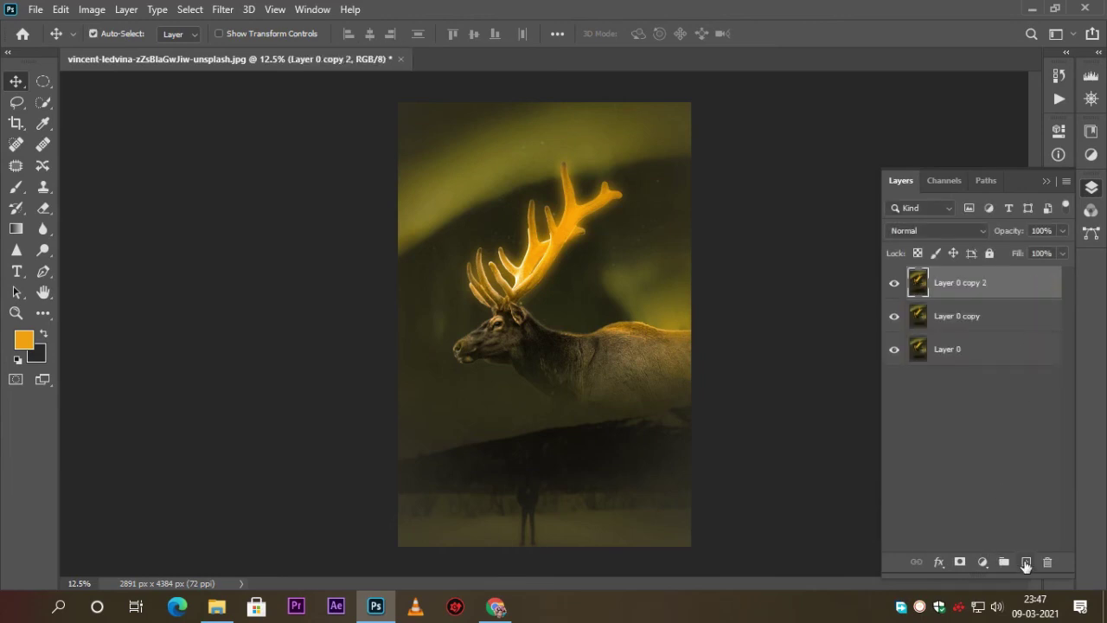
left_click(1026, 562)
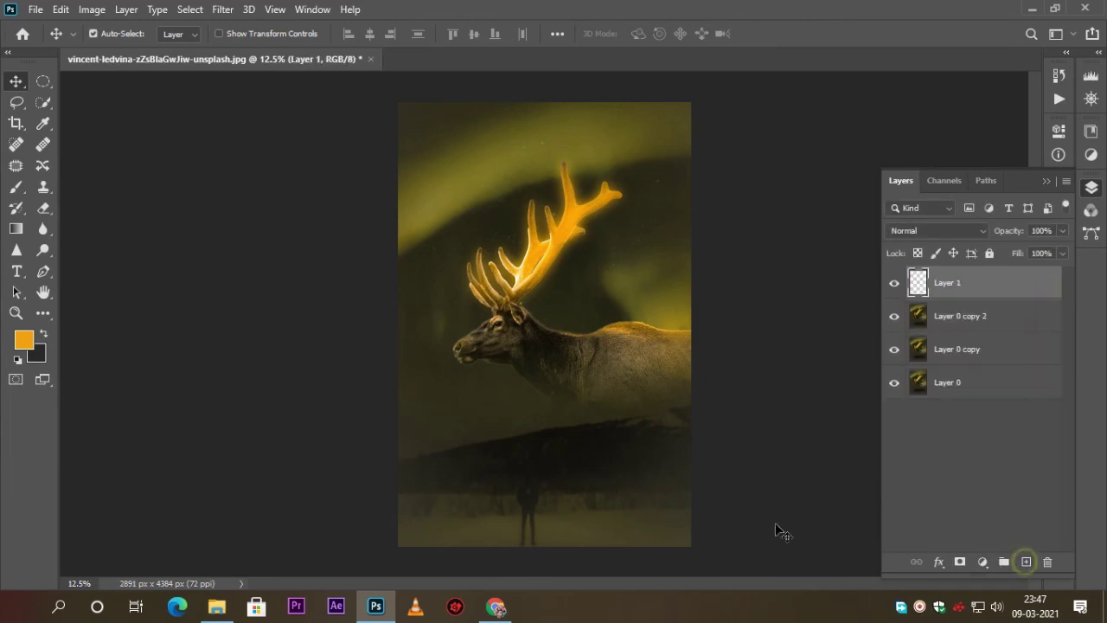
Step: Set the foreground colour to white (#ffffff)
left_click(25, 342)
left_click_drag(701, 220, 631, 96)
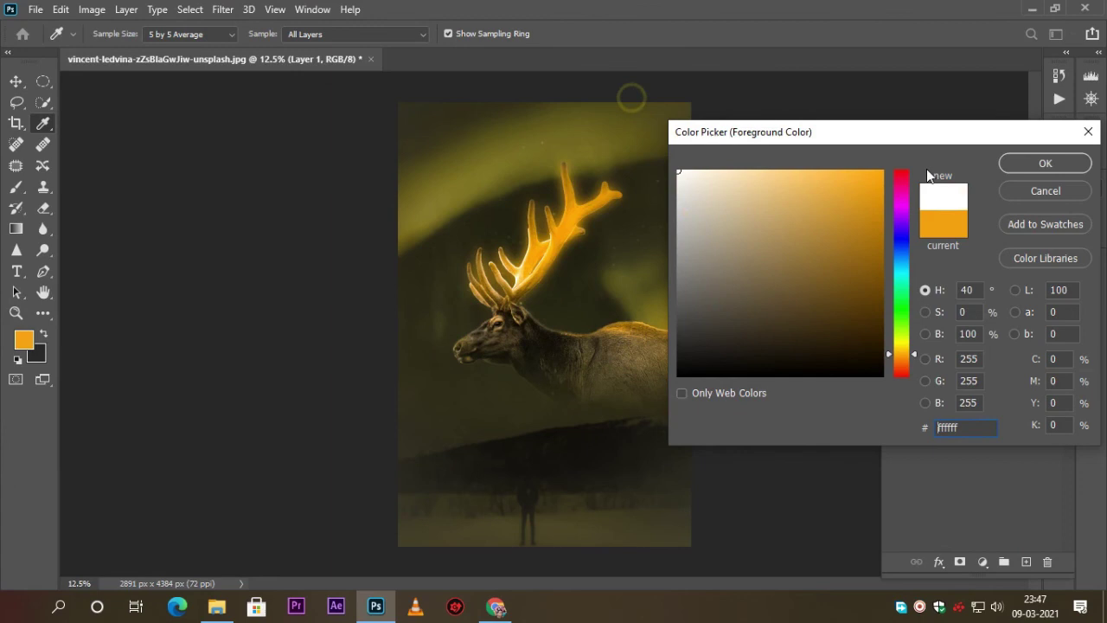
left_click(1022, 172)
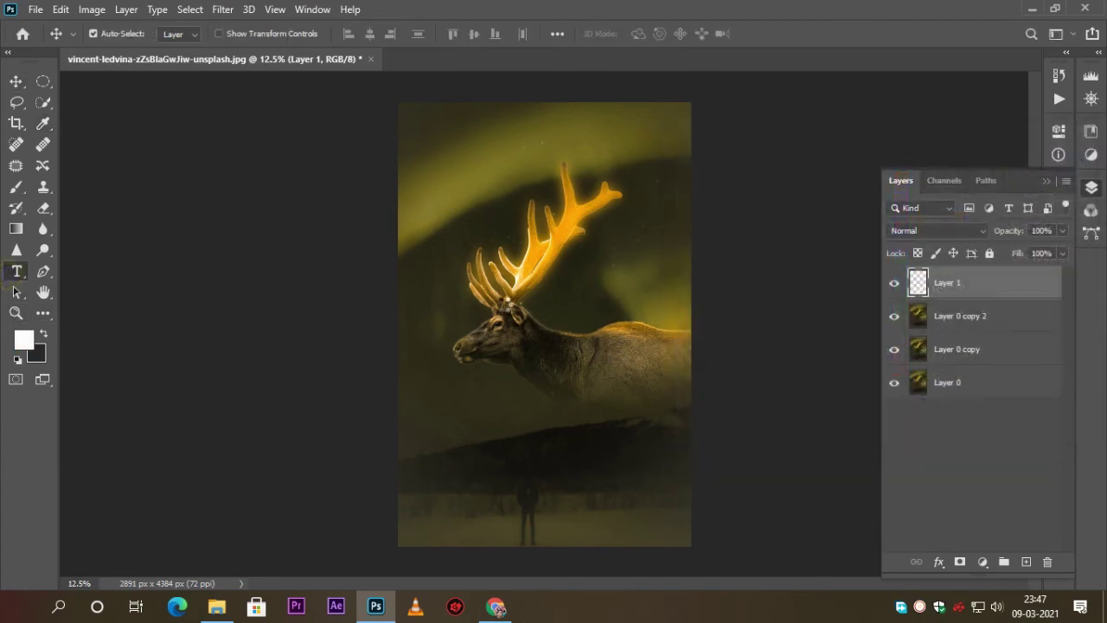
Step: Set the Type tool to white text at about 235 pt
left_click(17, 271)
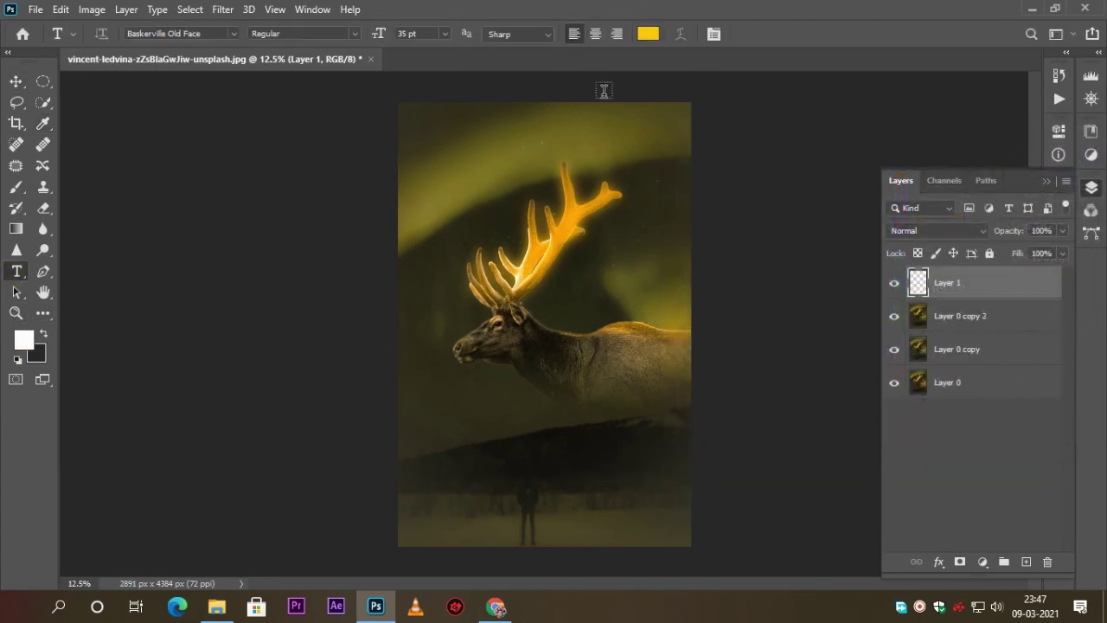
left_click(648, 33)
left_click(678, 171)
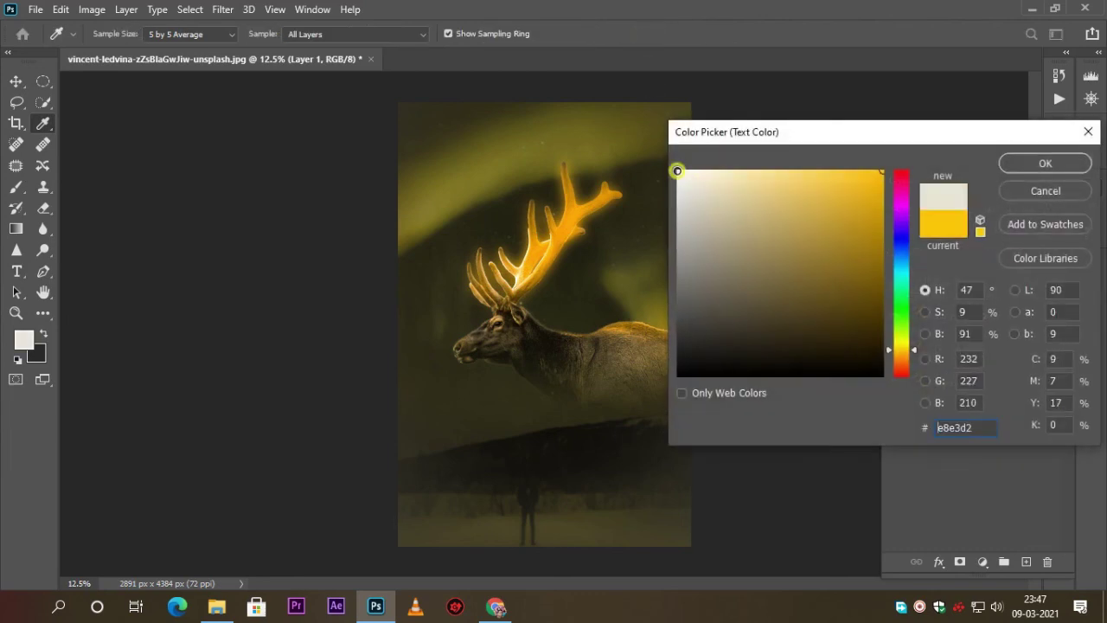
left_click(1021, 164)
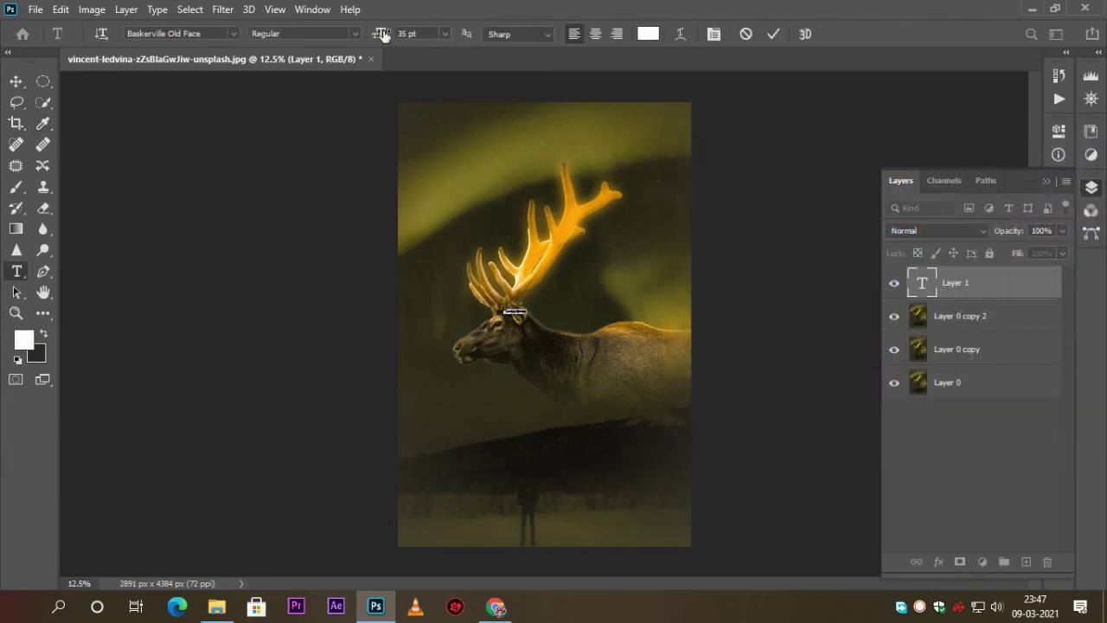
left_click_drag(385, 37, 545, 102)
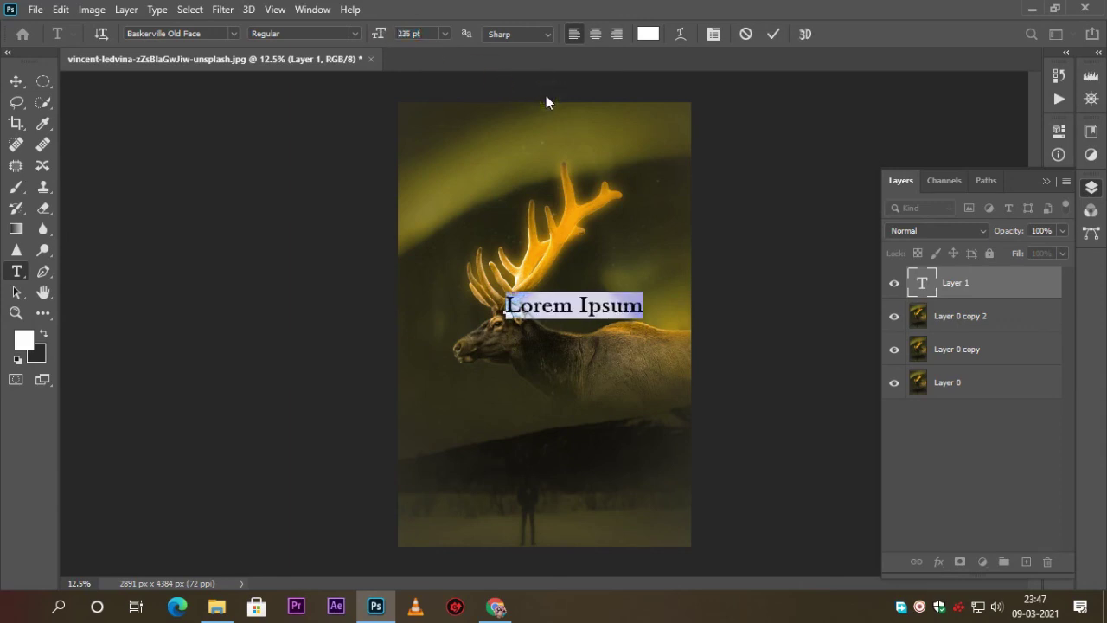
Step: Replace the placeholder with 'BIG ANIMAL' across the stag's neck and commit it
key("BackSpace")
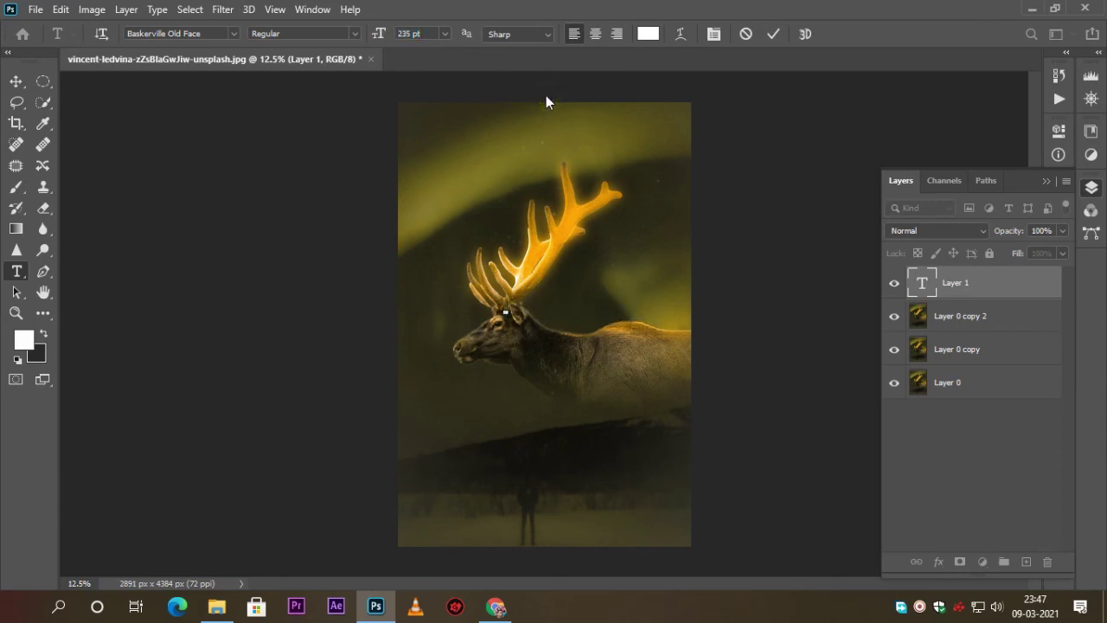
type("B")
type("I")
type("G A")
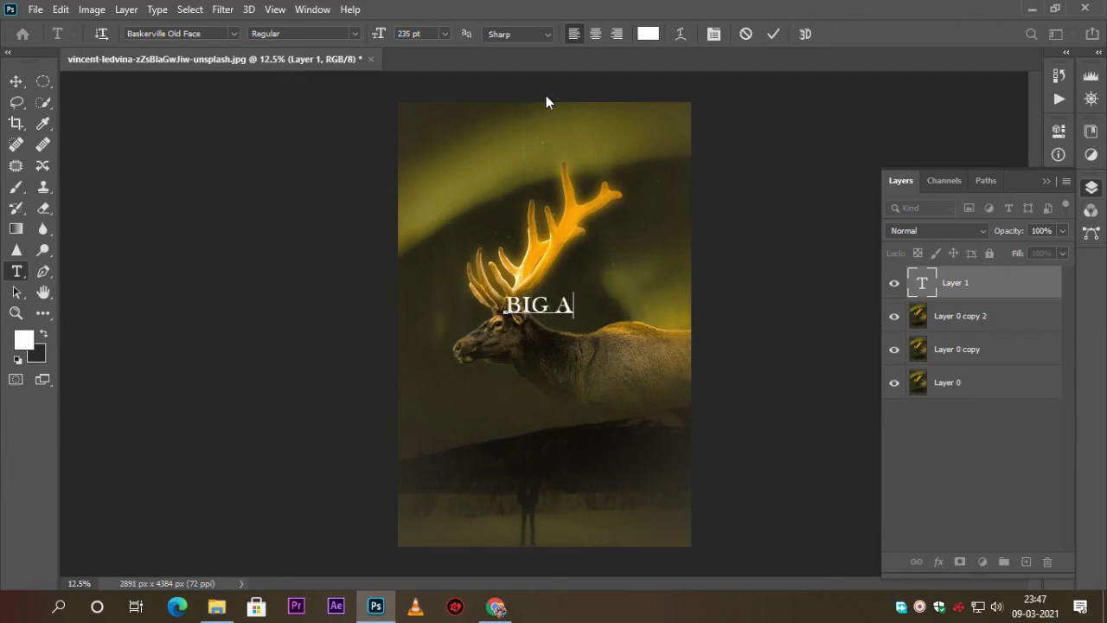
type("N ")
type("MAL")
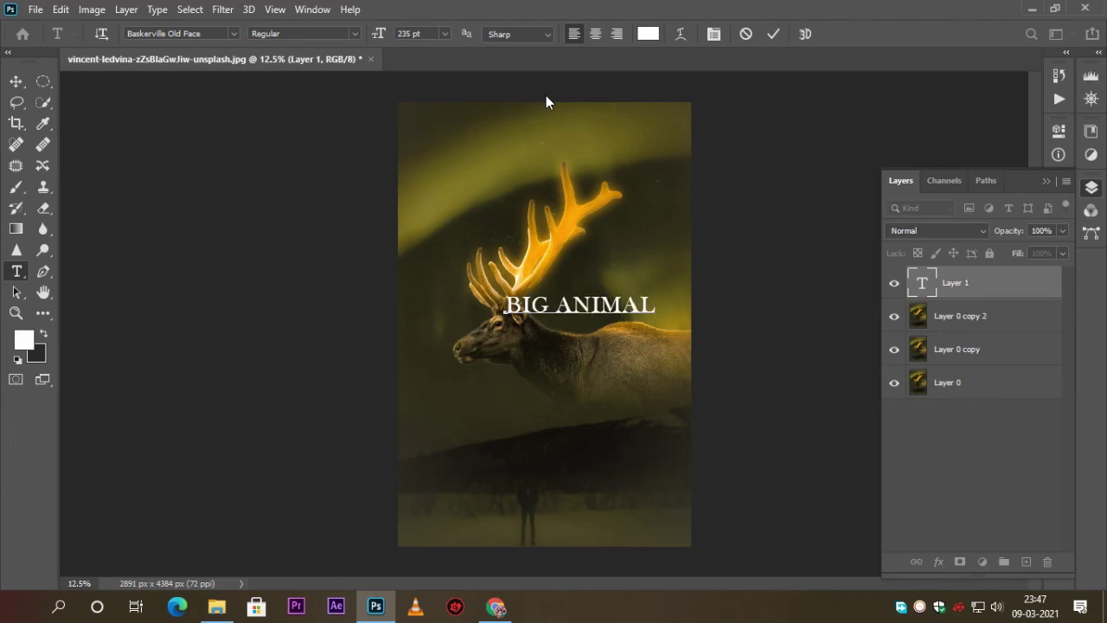
left_click_drag(653, 309, 425, 309)
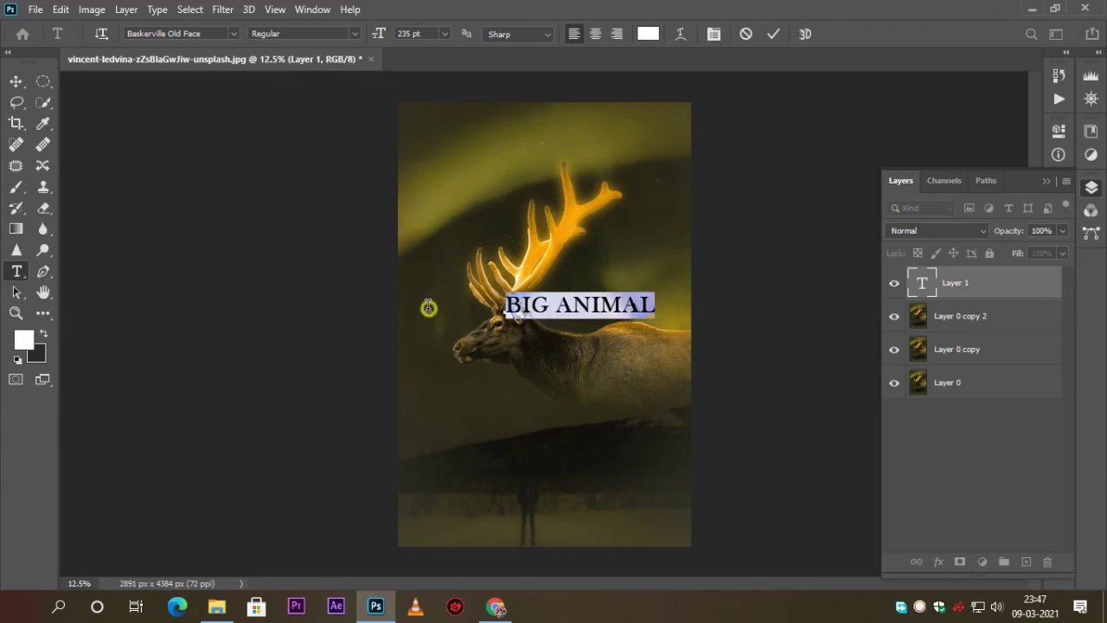
left_click(770, 35)
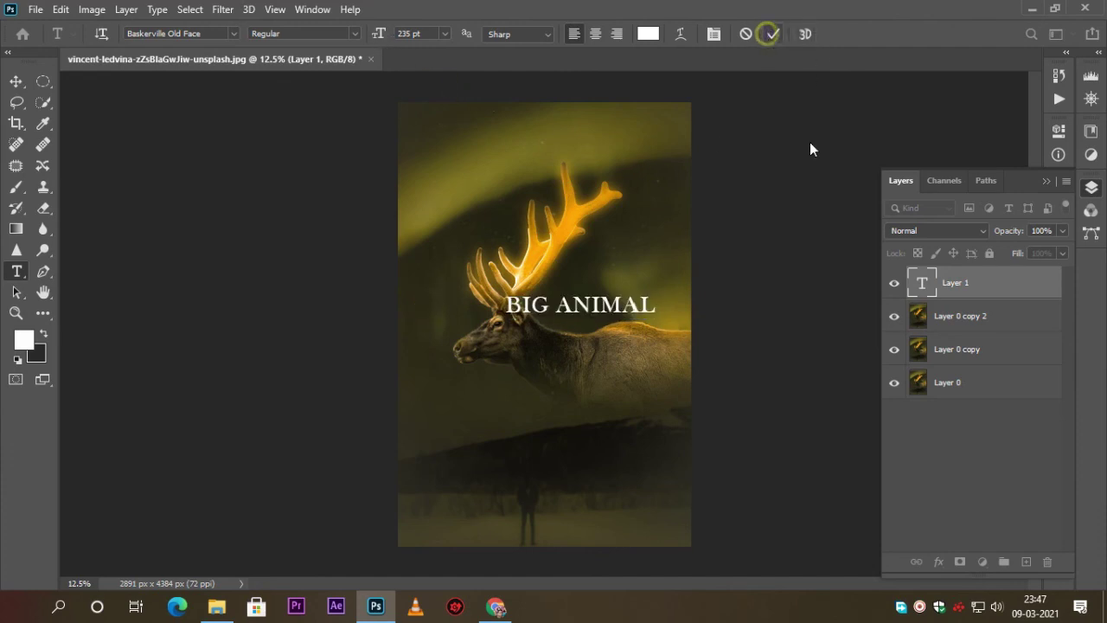
Step: Add a 'DL Creative' text line below the title and shrink it to 97 pt
left_click(457, 414)
key("BackSpace")
type("DL Creat")
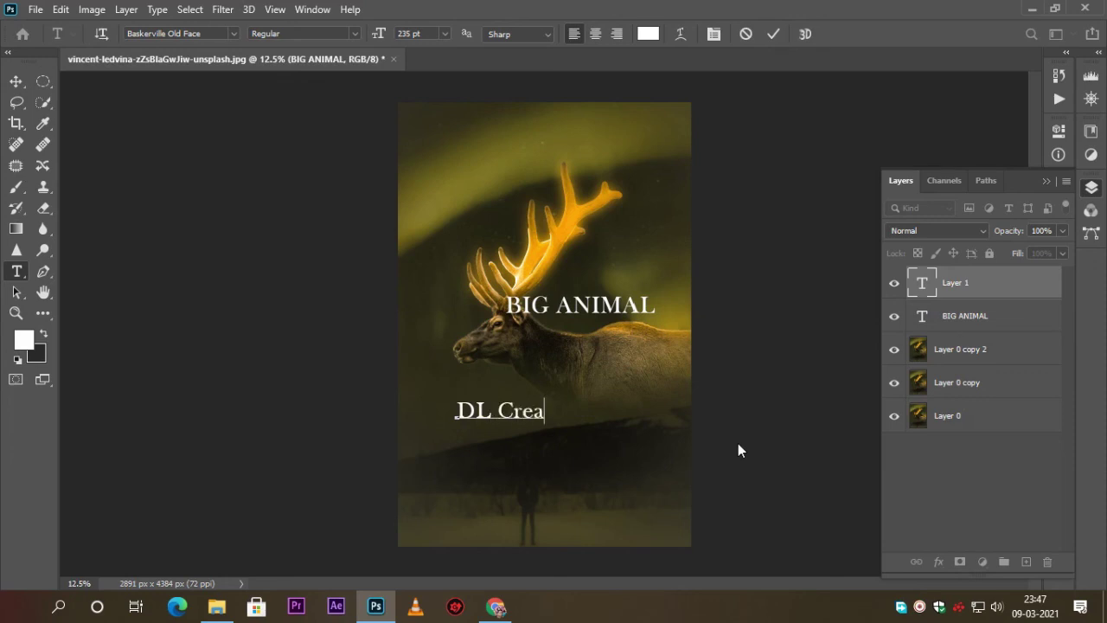
type("ive")
key("shift+Left")
key("shift+Left")
key("shift+Left")
key("ctrl+a")
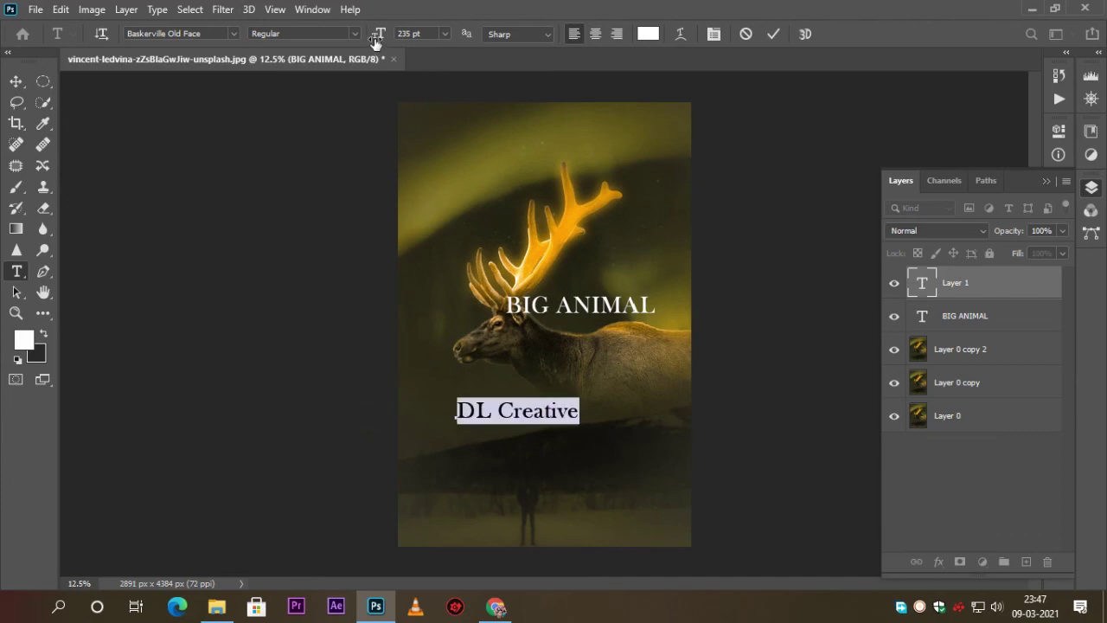
left_click_drag(375, 35, 271, 44)
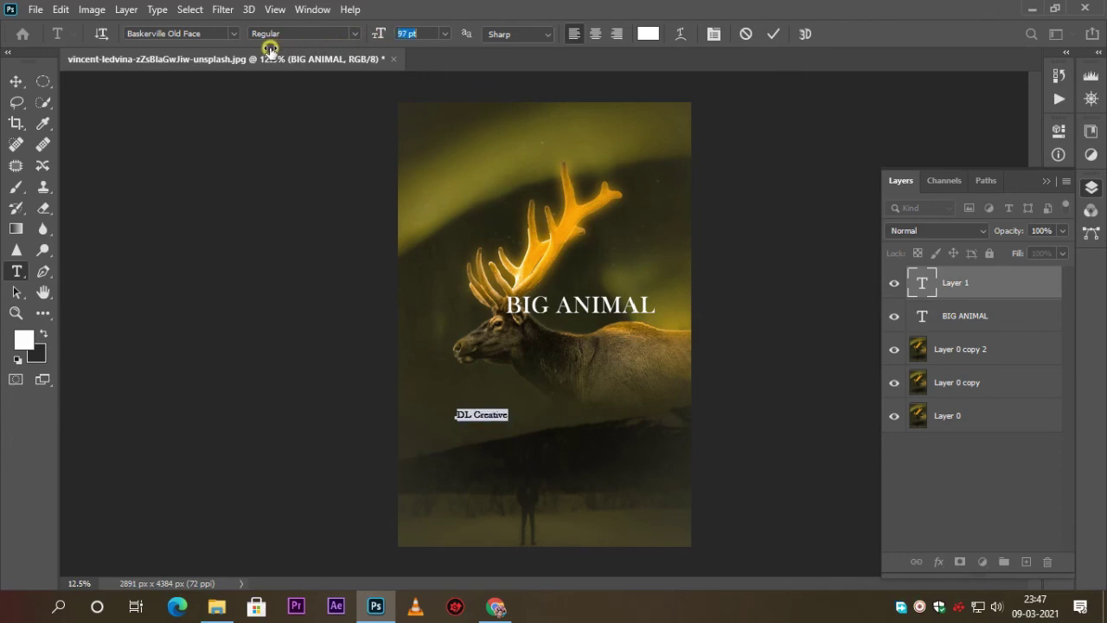
Step: Set its tracking to 820, move it to the poster's bottom edge, and commit
left_click(1089, 189)
left_click(1059, 221)
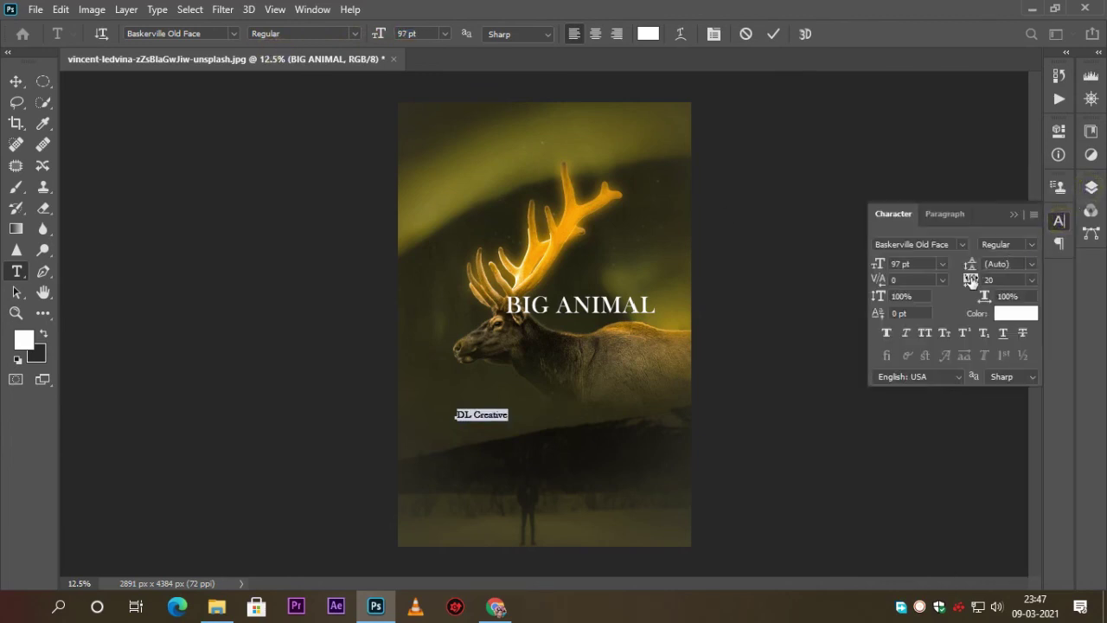
left_click_drag(977, 281, 999, 282)
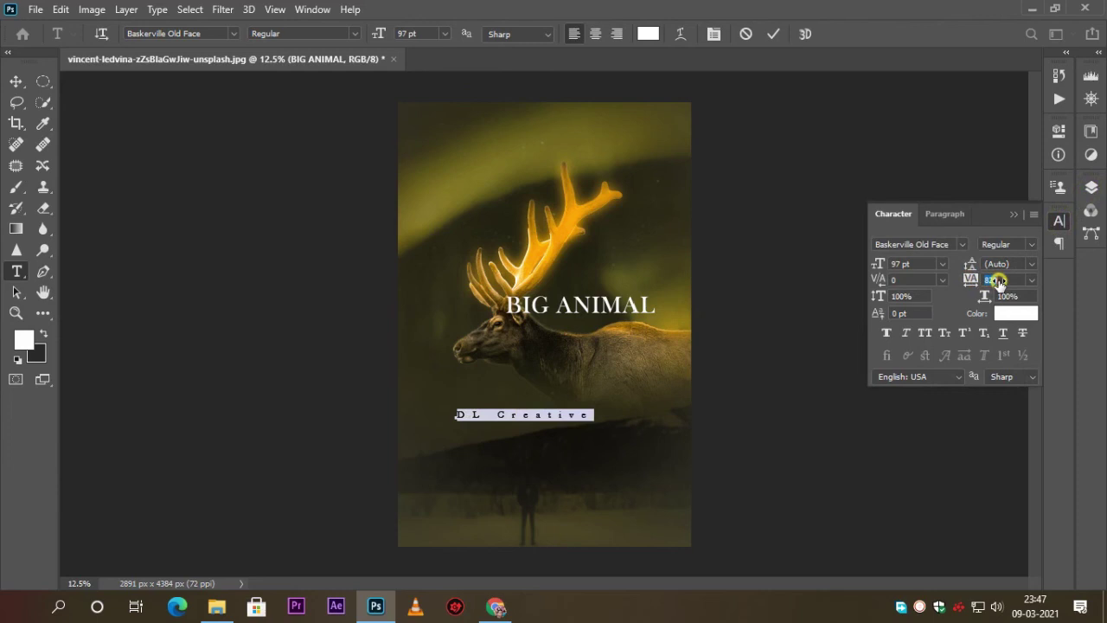
left_click(590, 413)
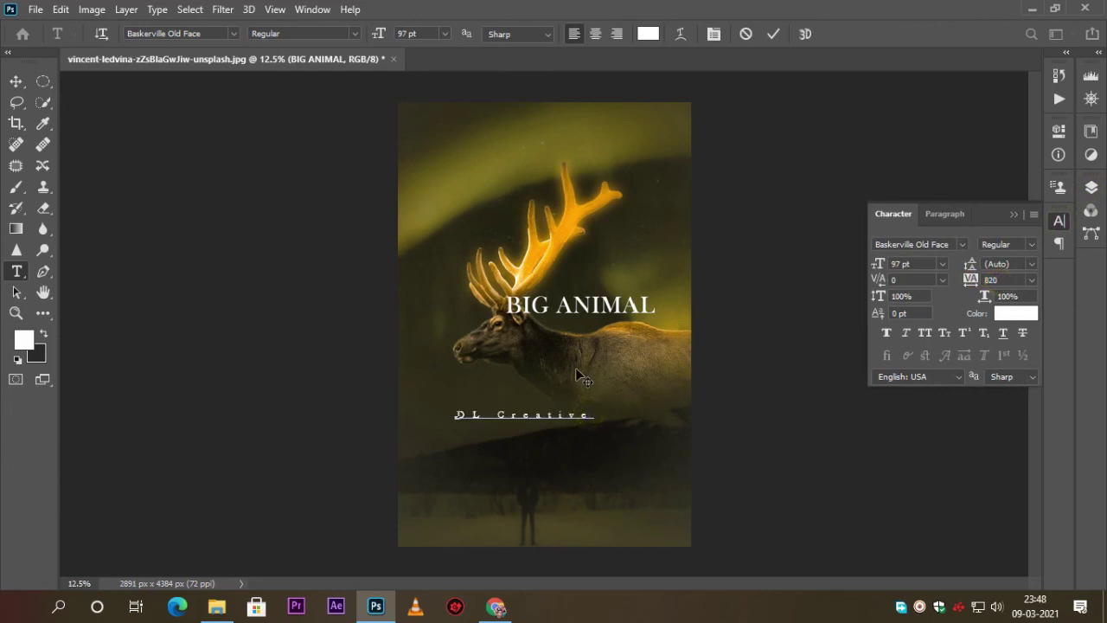
left_click_drag(576, 372, 597, 493)
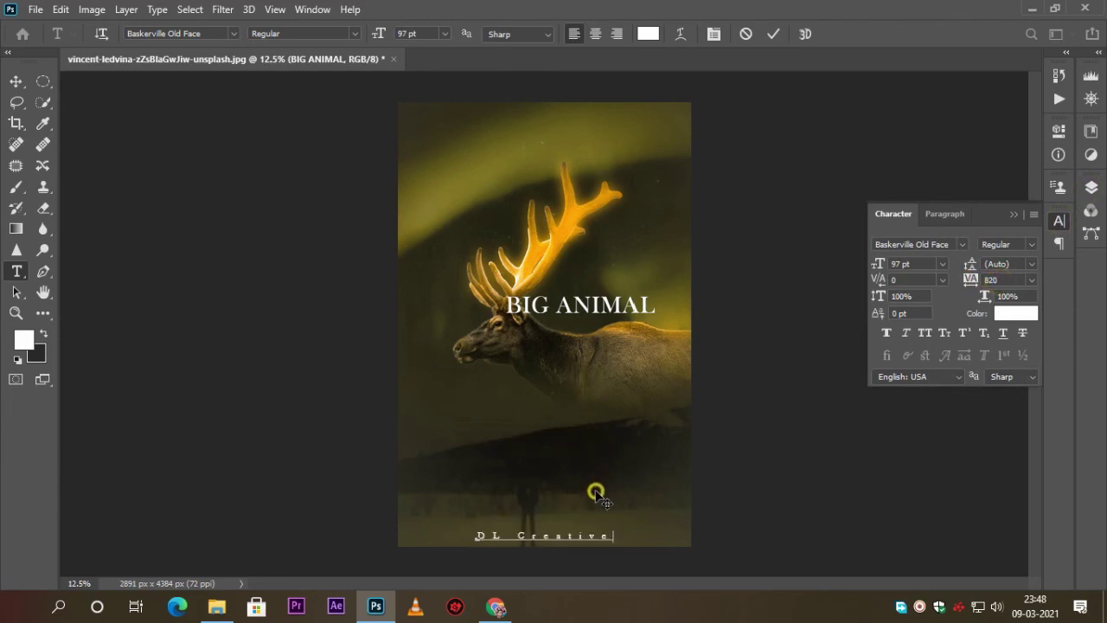
left_click_drag(597, 494, 599, 493)
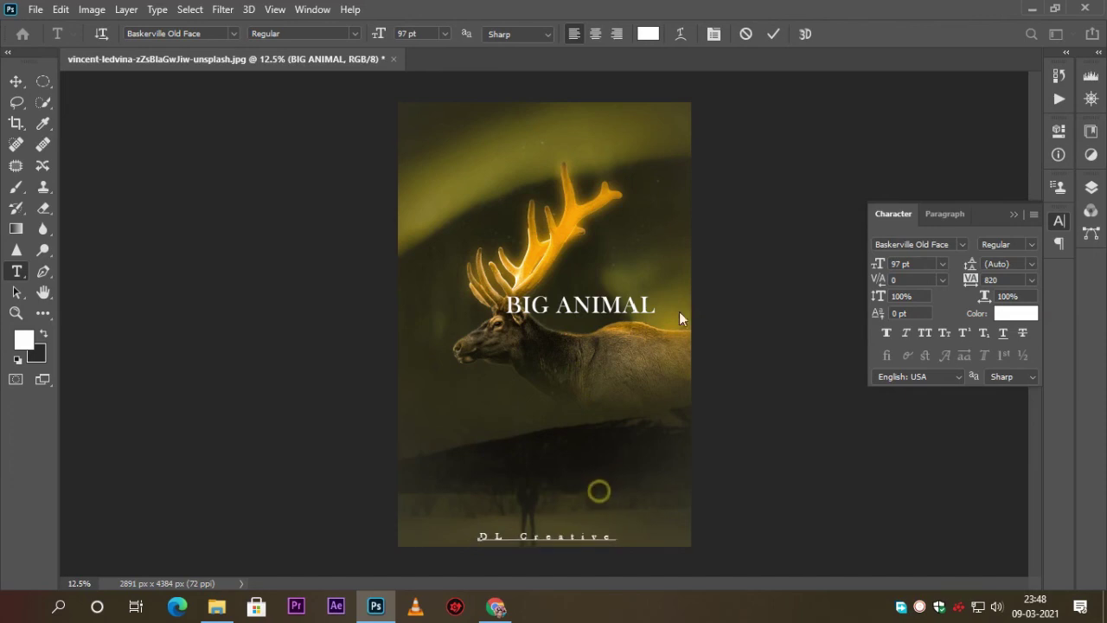
left_click(773, 34)
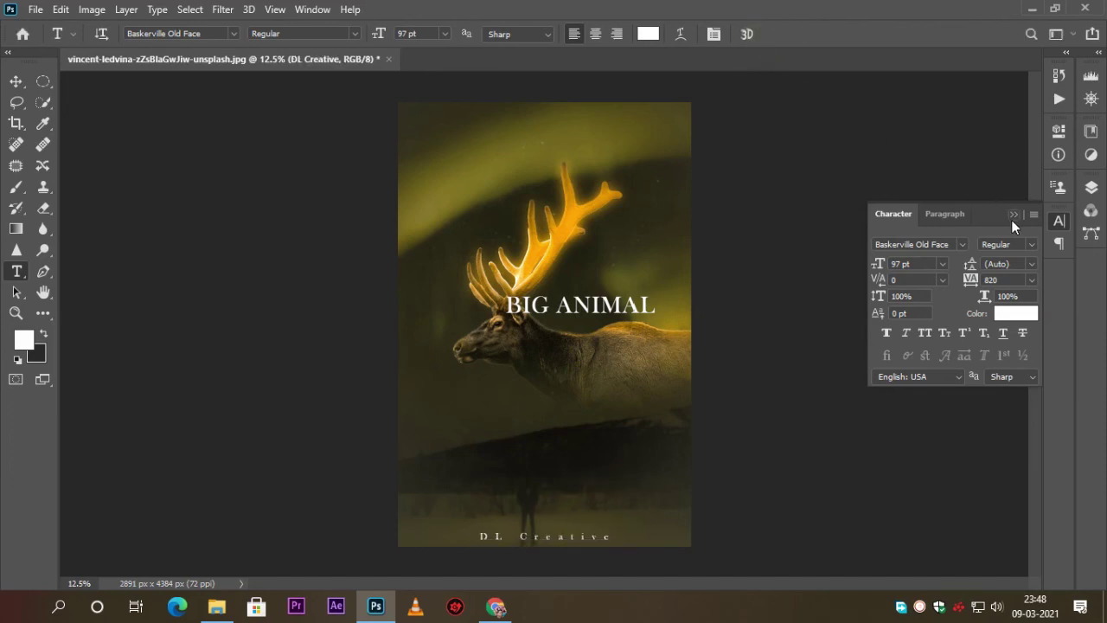
left_click(1012, 217)
left_click(1090, 187)
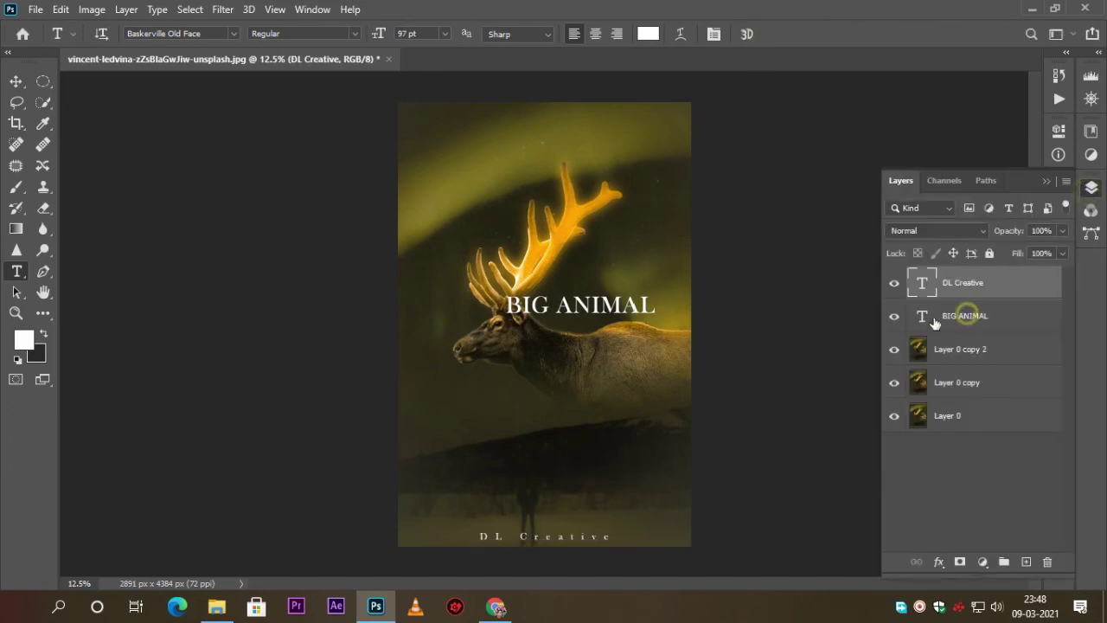
Step: Change the whole BIG ANIMAL title to the Aquire font
left_click(595, 315)
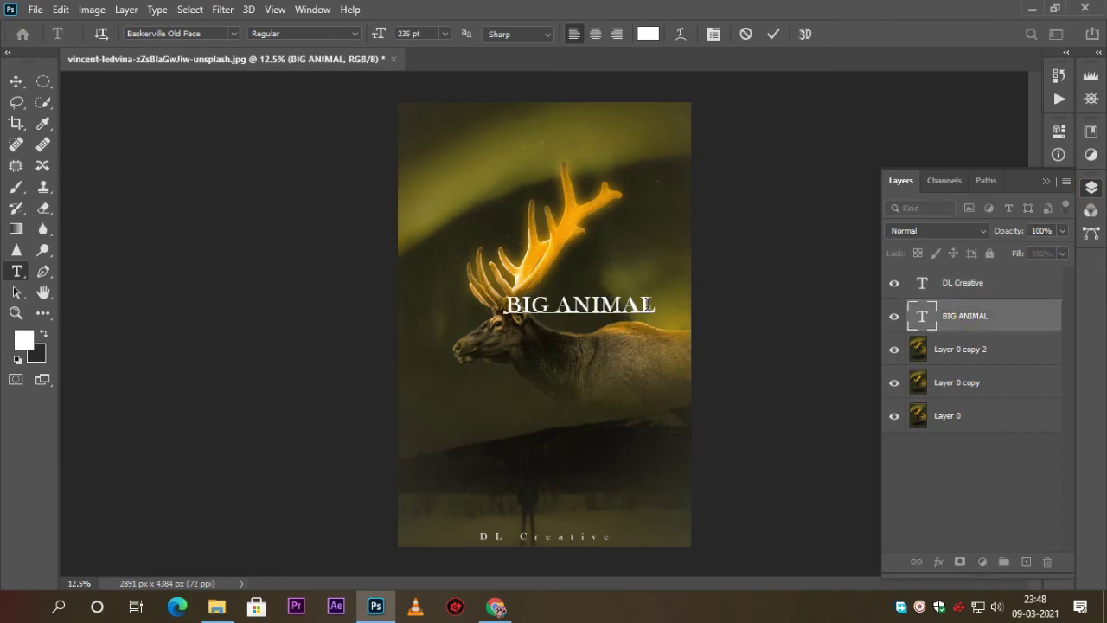
key("ctrl+a")
left_click(232, 34)
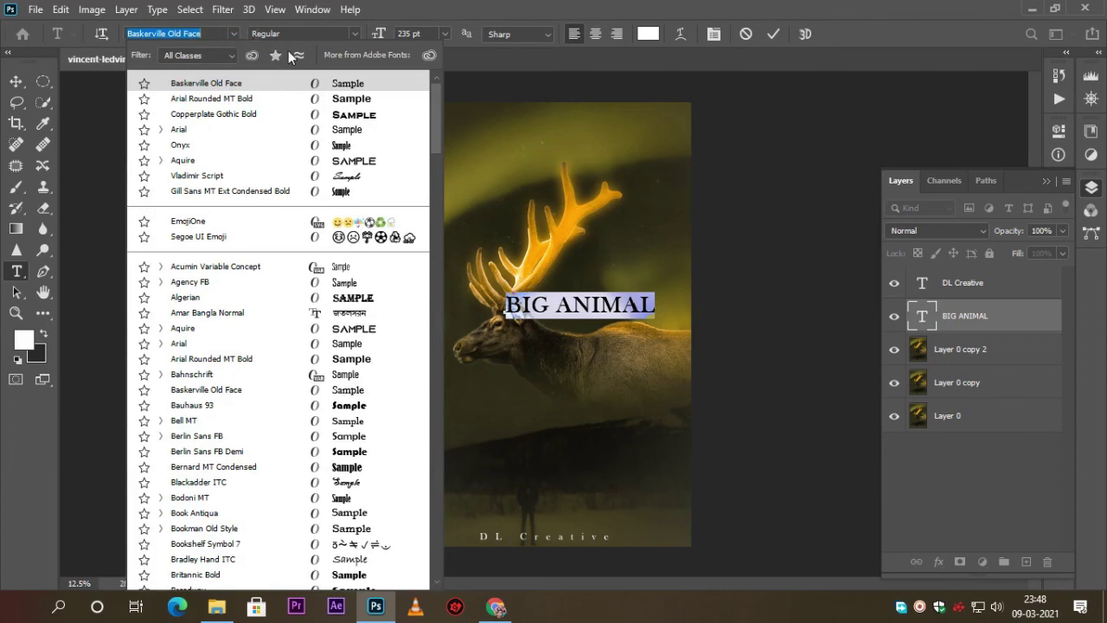
left_click(321, 163)
Step: Enlarge BIG ANIMAL to 406 pt and position it just above the DL Creative subtitle
left_click_drag(379, 36, 482, 98)
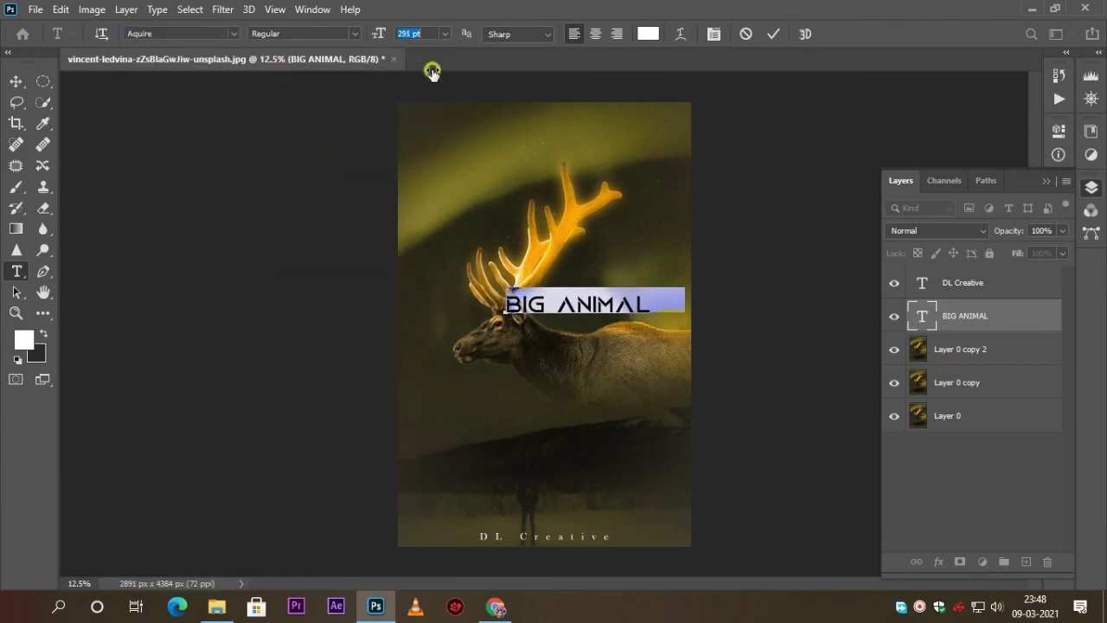
left_click_drag(562, 223, 496, 410)
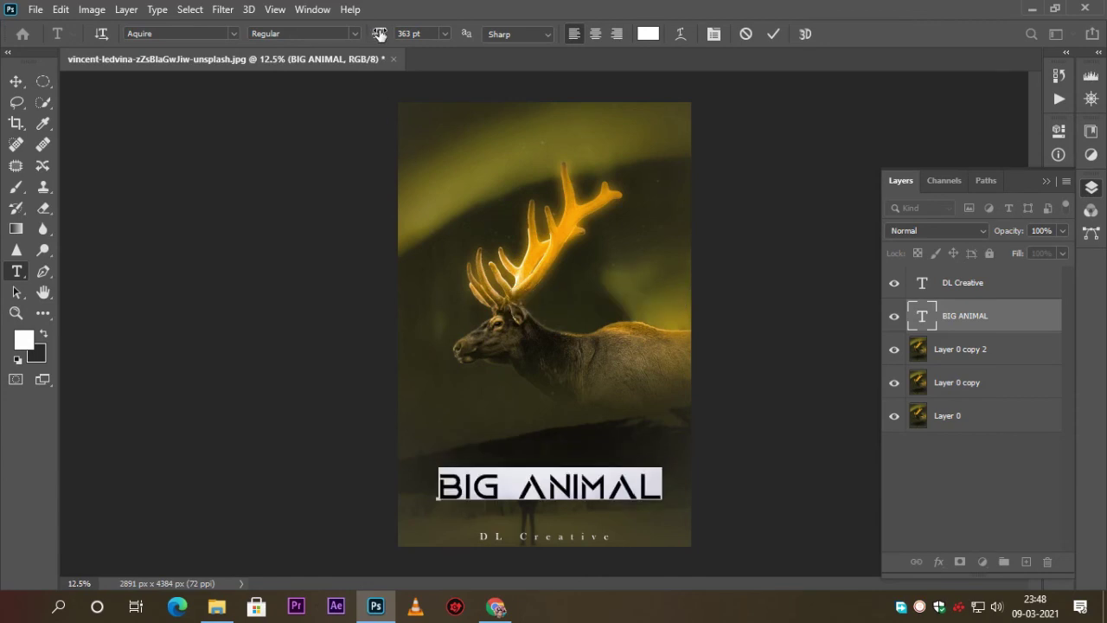
left_click_drag(379, 35, 412, 44)
left_click(563, 387)
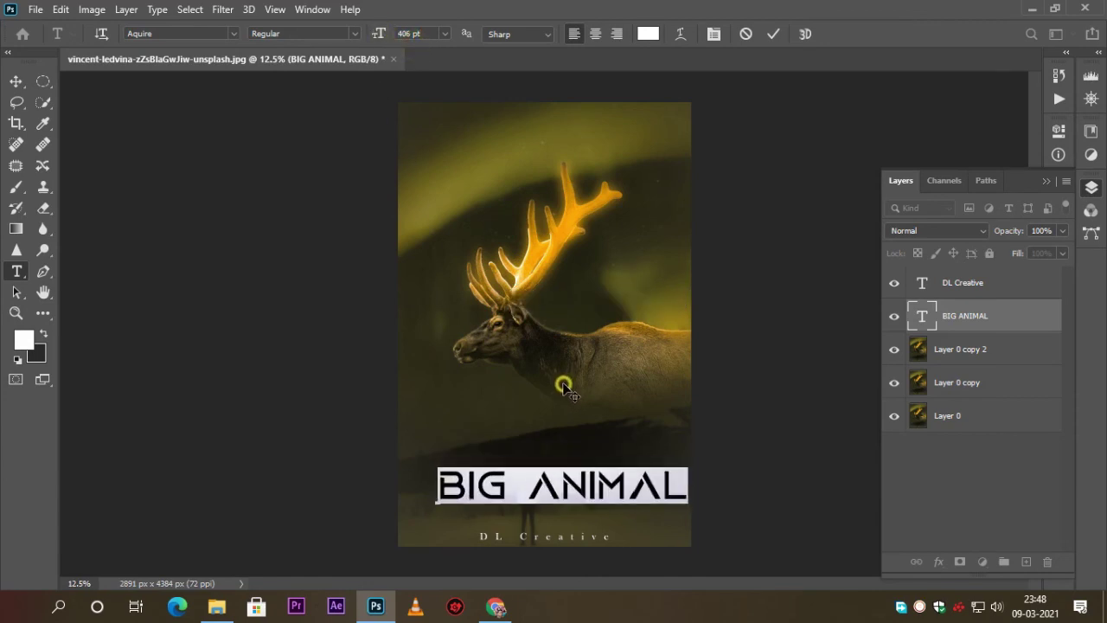
left_click_drag(563, 387, 561, 400)
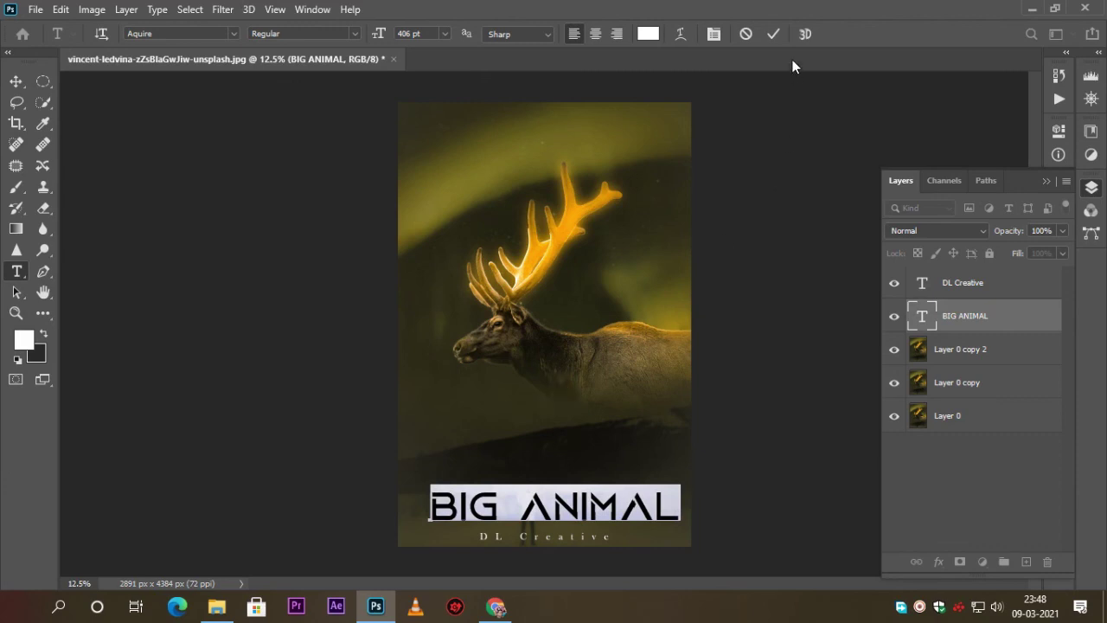
left_click(775, 34)
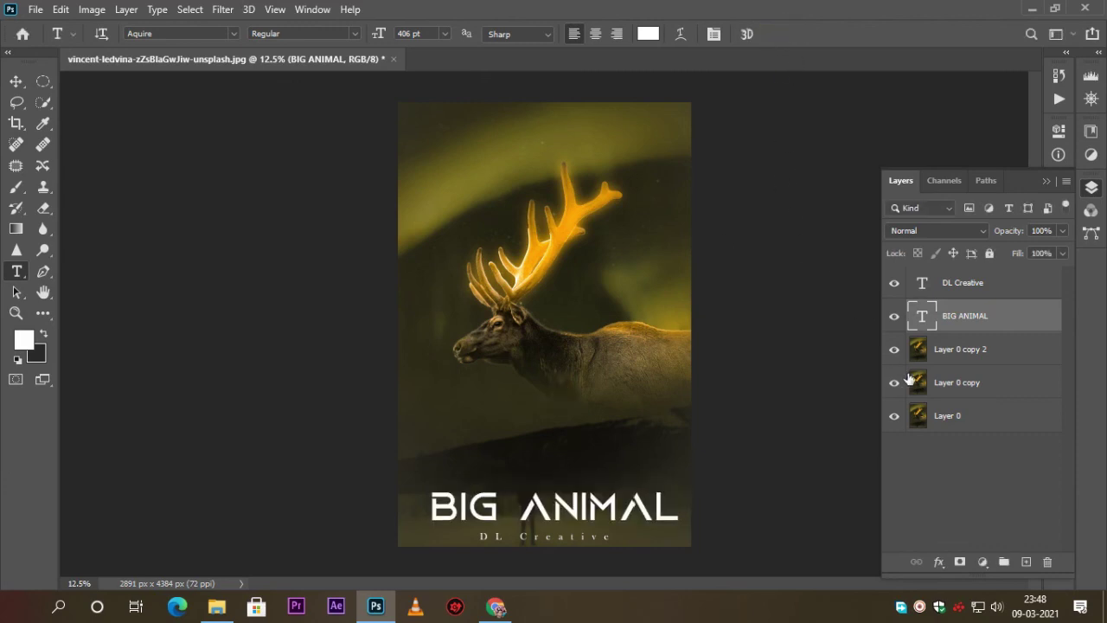
Step: Flatten the BIG ANIMAL text and deer layers into a single Layer 0, then collapse the Layers panel
right_click(999, 354)
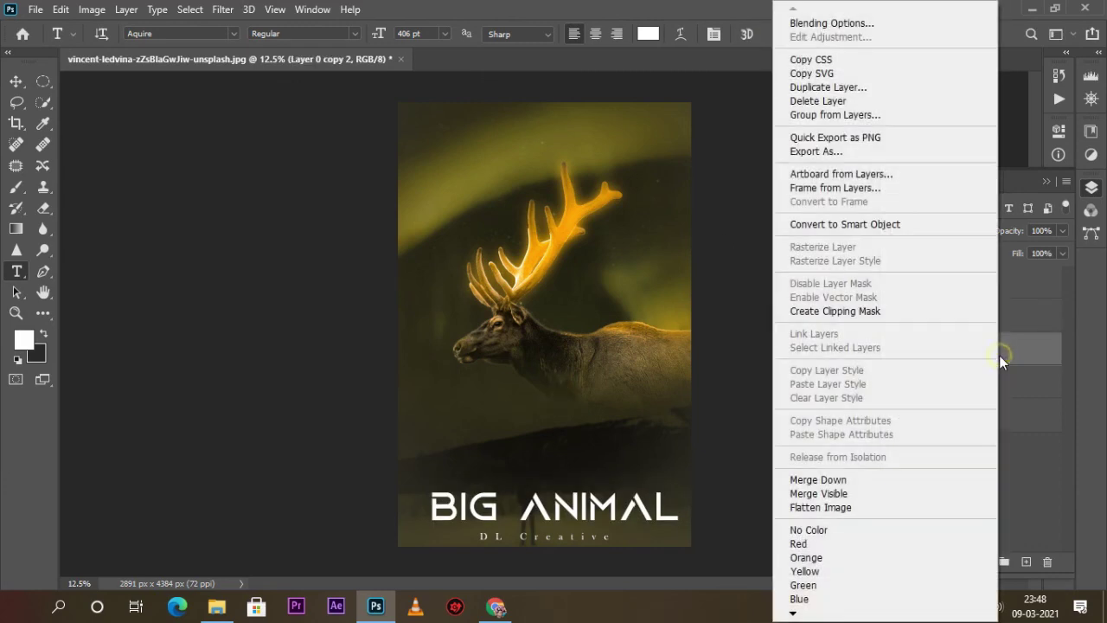
left_click(820, 506)
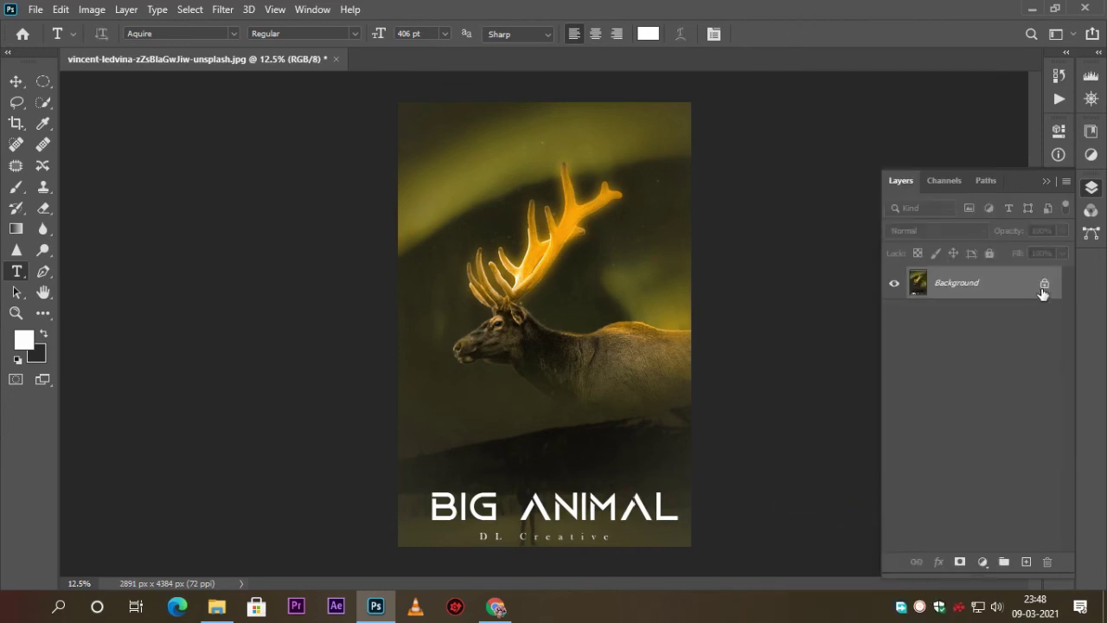
left_click(1044, 181)
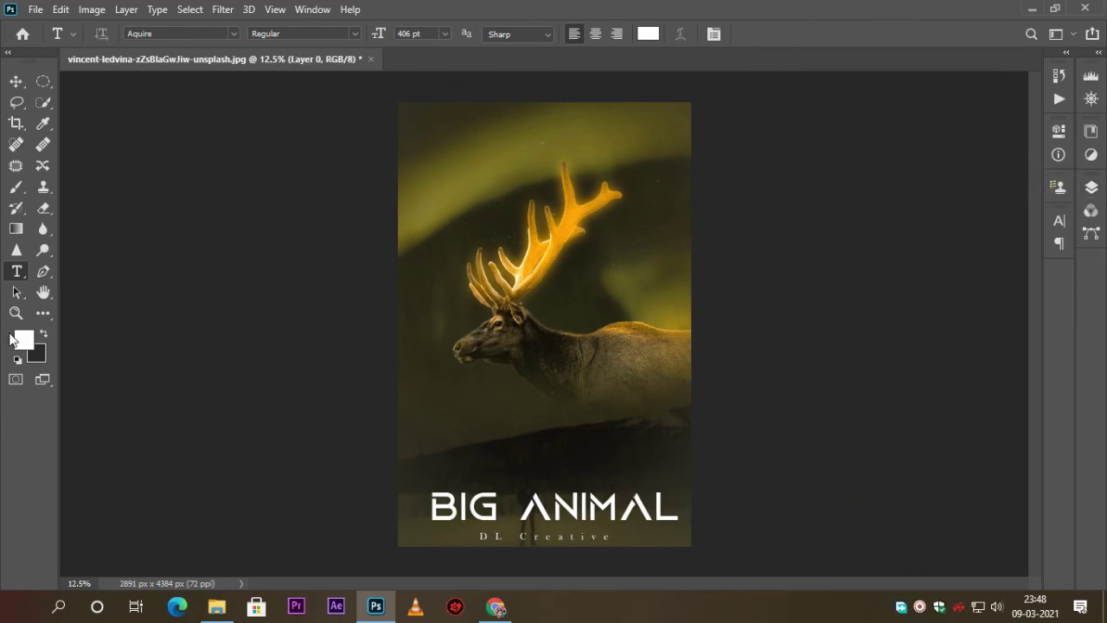